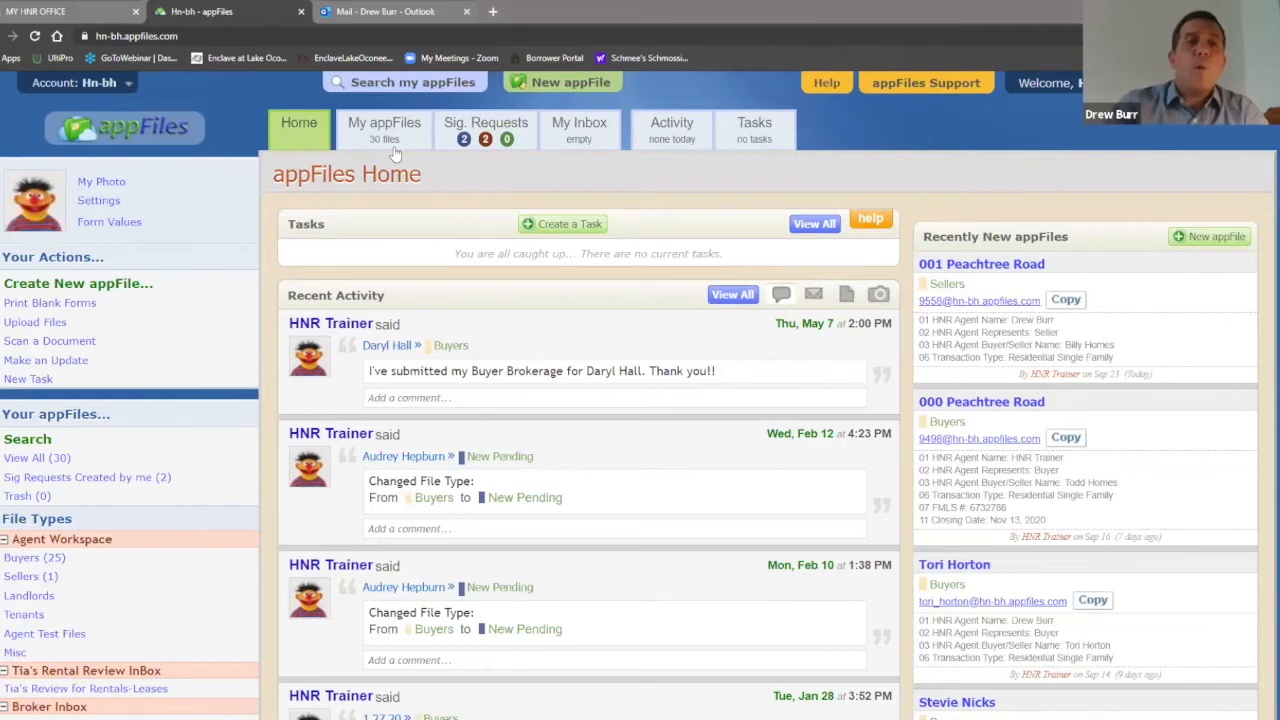
Step: Go to Settings and open the Email Footer page under User Details
{"action": "left_click", "coordinate": [97, 202]}
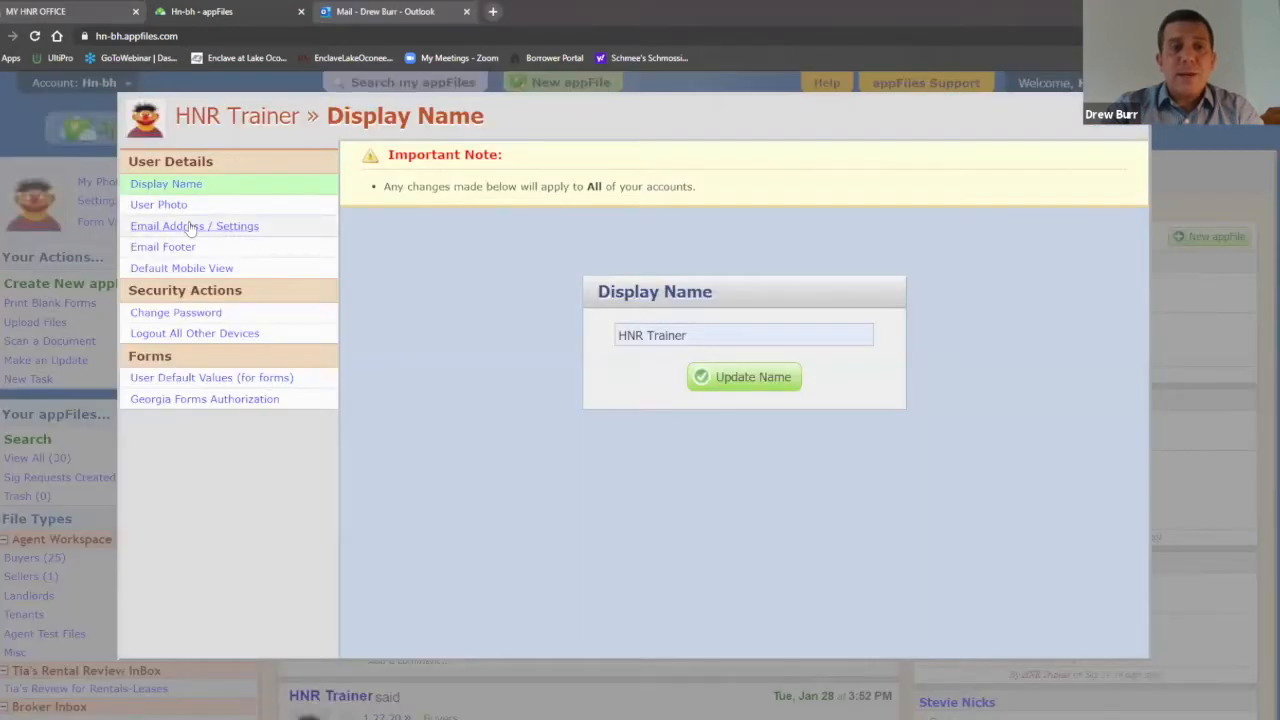
{"action": "left_click", "coordinate": [167, 252]}
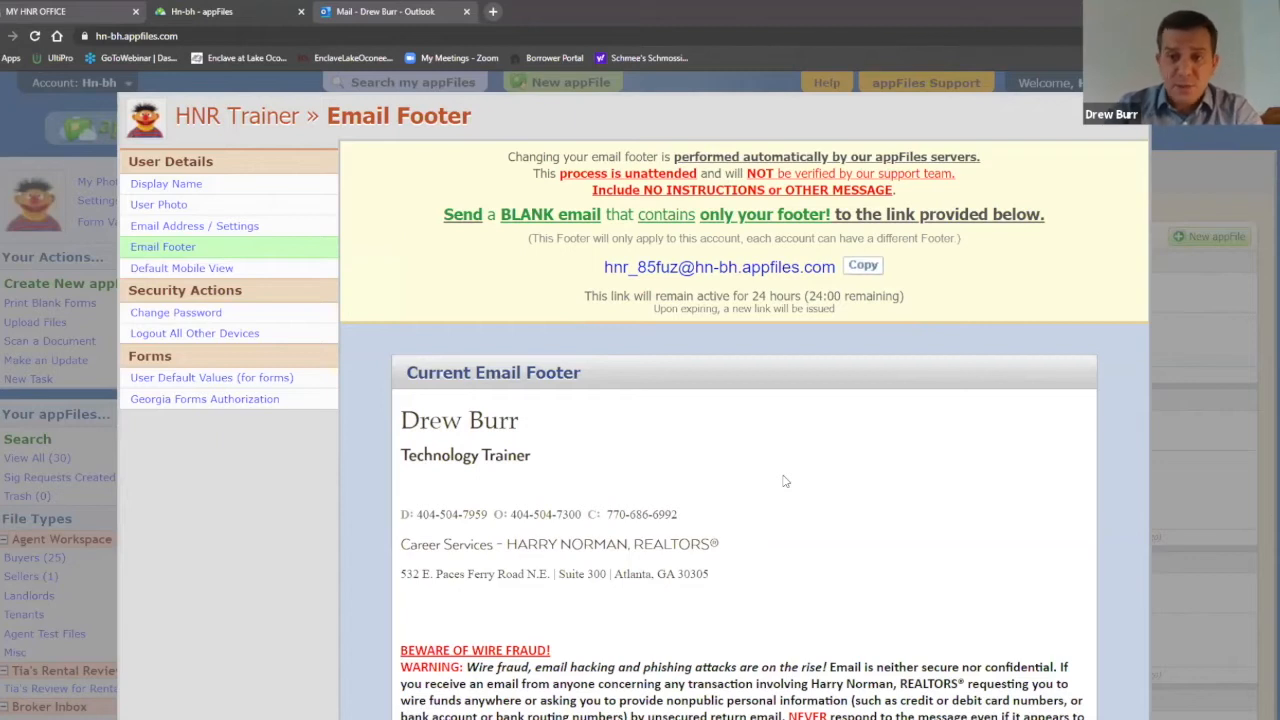
Step: Copy the unique footer-update email address to the clipboard
{"action": "left_click", "coordinate": [863, 268]}
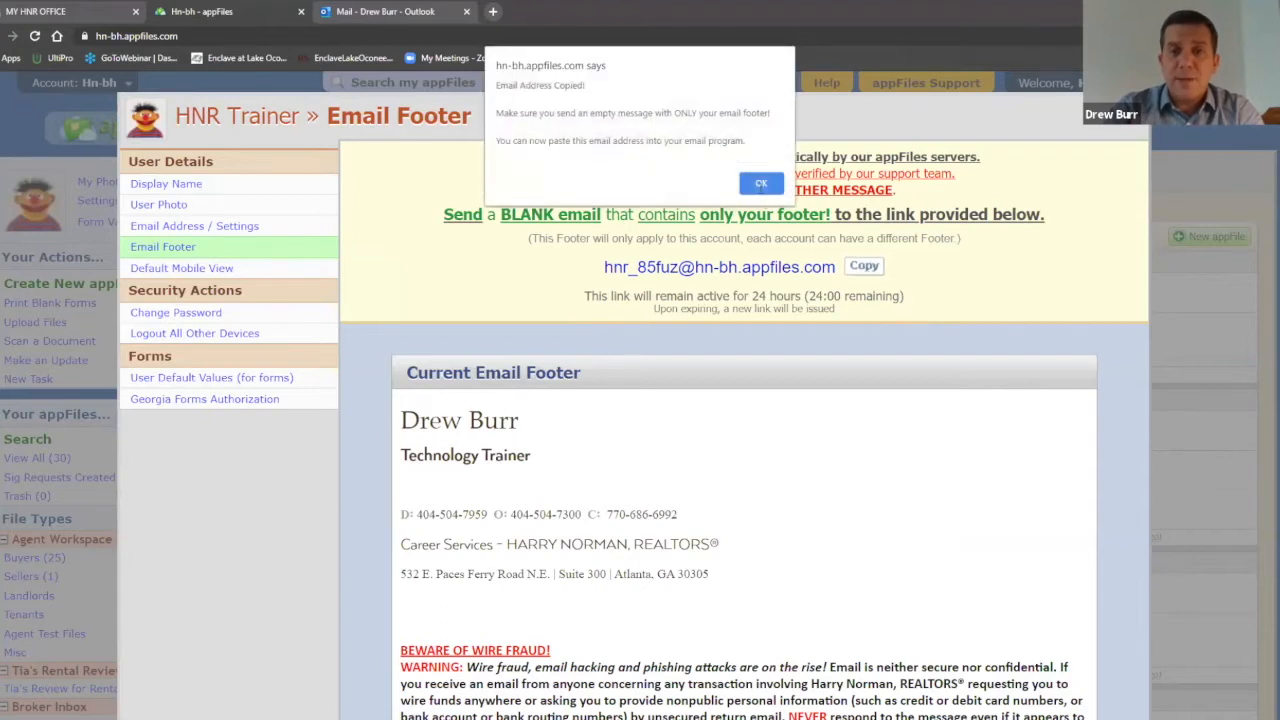
{"action": "left_click", "coordinate": [761, 184]}
{"action": "left_click_drag", "start_coordinate": [838, 270], "coordinate": [603, 268]}
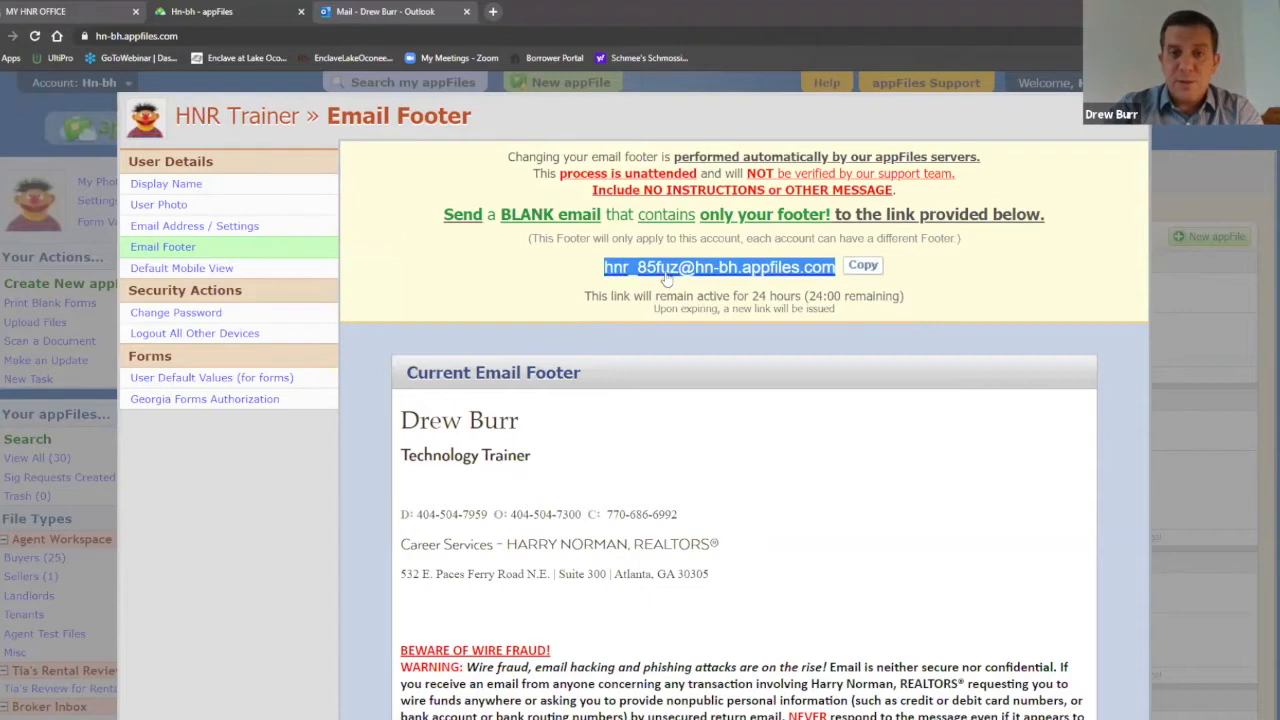
{"action": "right_click", "coordinate": [664, 271]}
{"action": "left_click", "coordinate": [711, 375]}
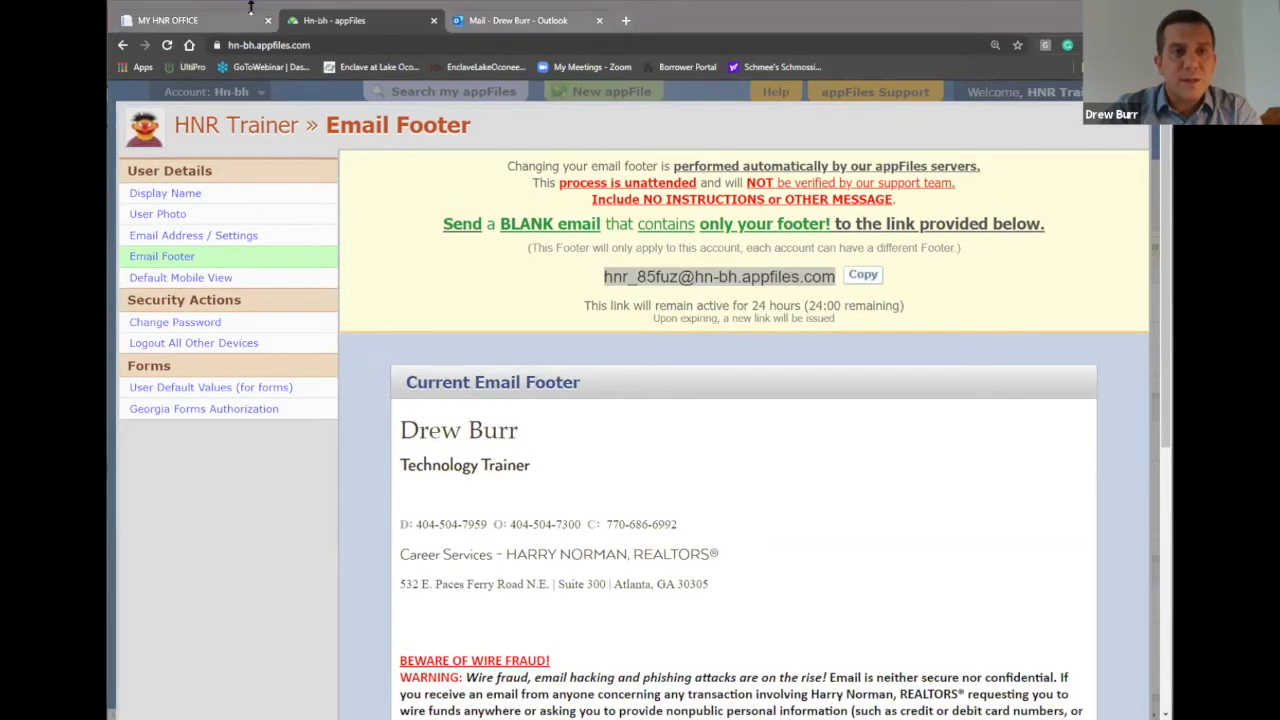
Step: In Outlook, start a new message addressed to the copied footer-update address
{"action": "left_click", "coordinate": [515, 20]}
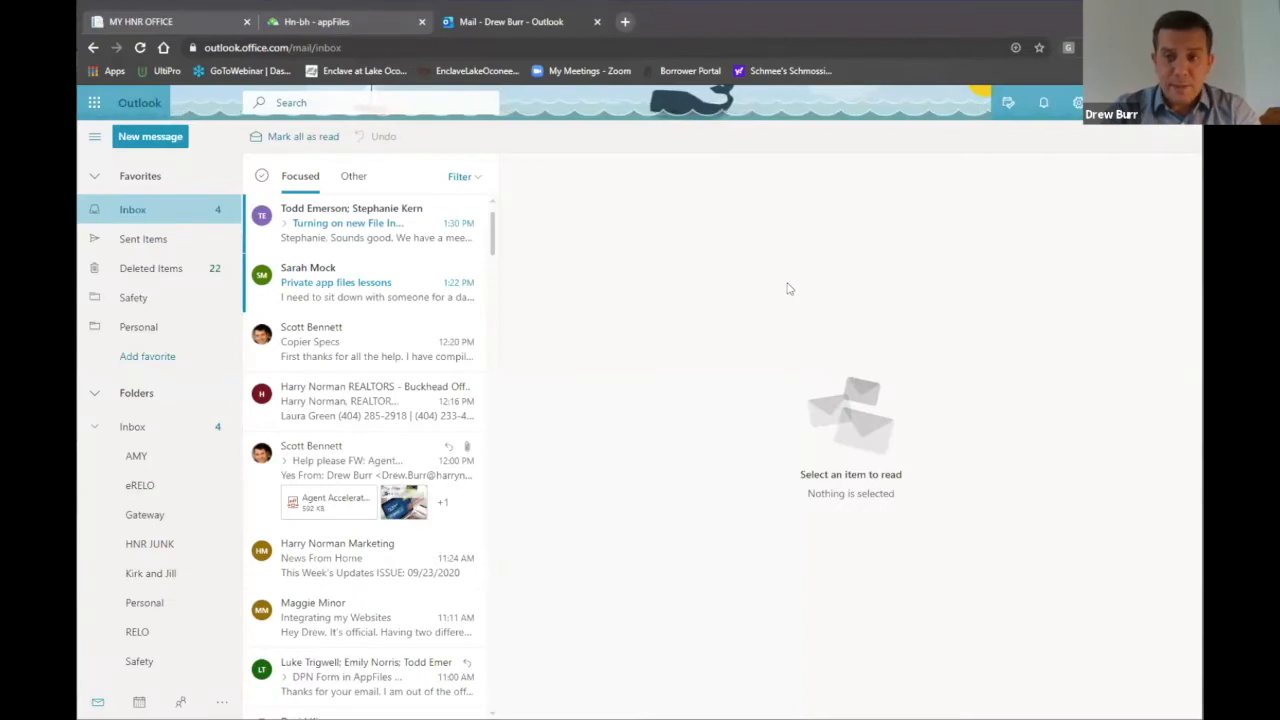
{"action": "left_click", "coordinate": [145, 139]}
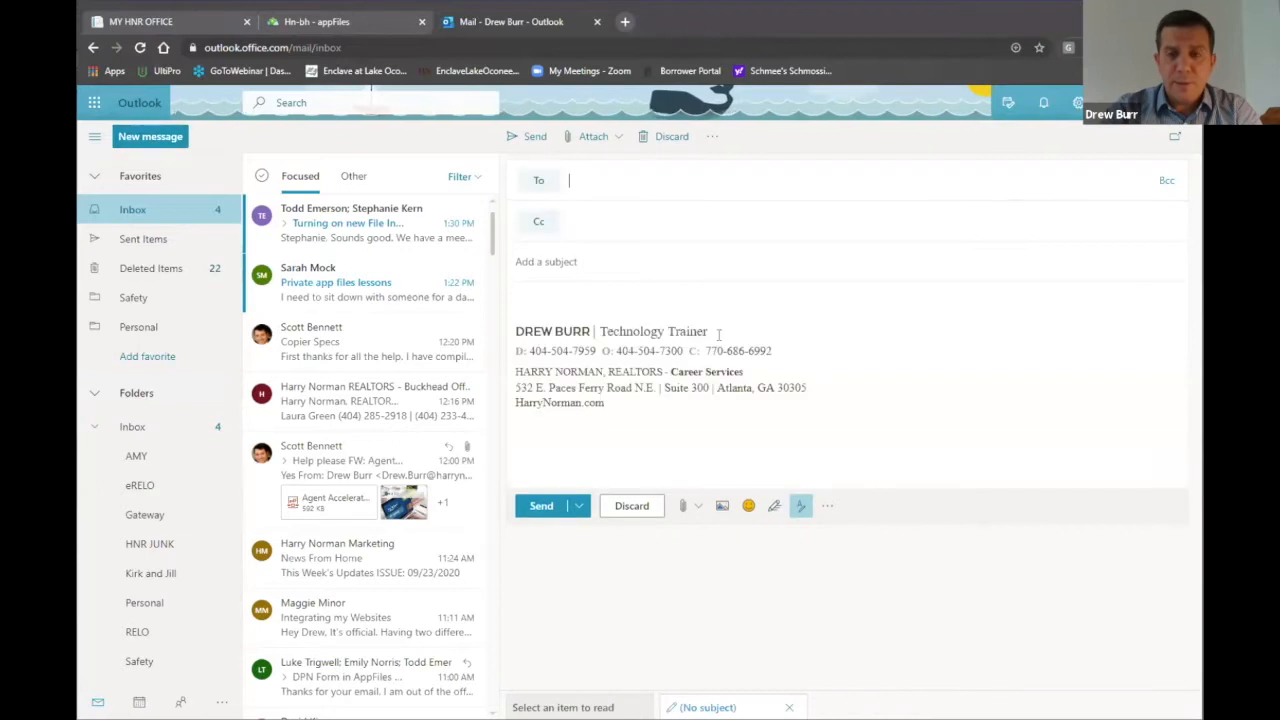
{"action": "right_click", "coordinate": [600, 182]}
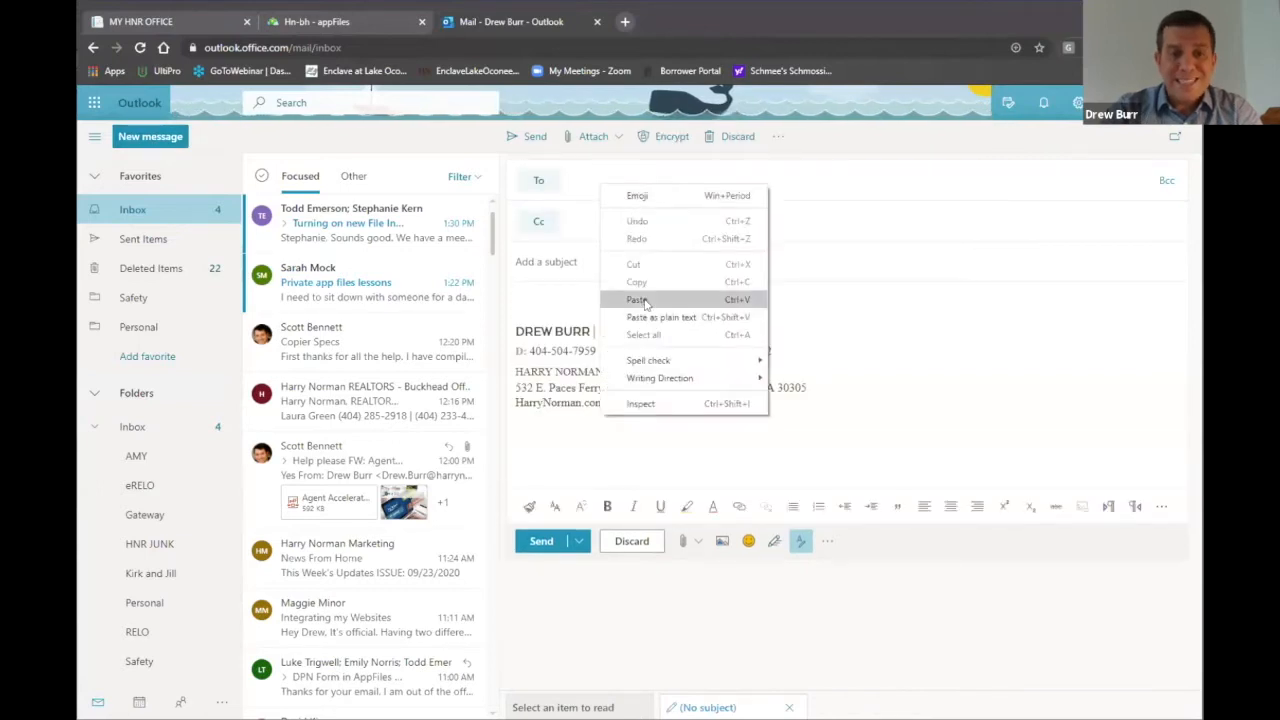
{"action": "left_click", "coordinate": [645, 300]}
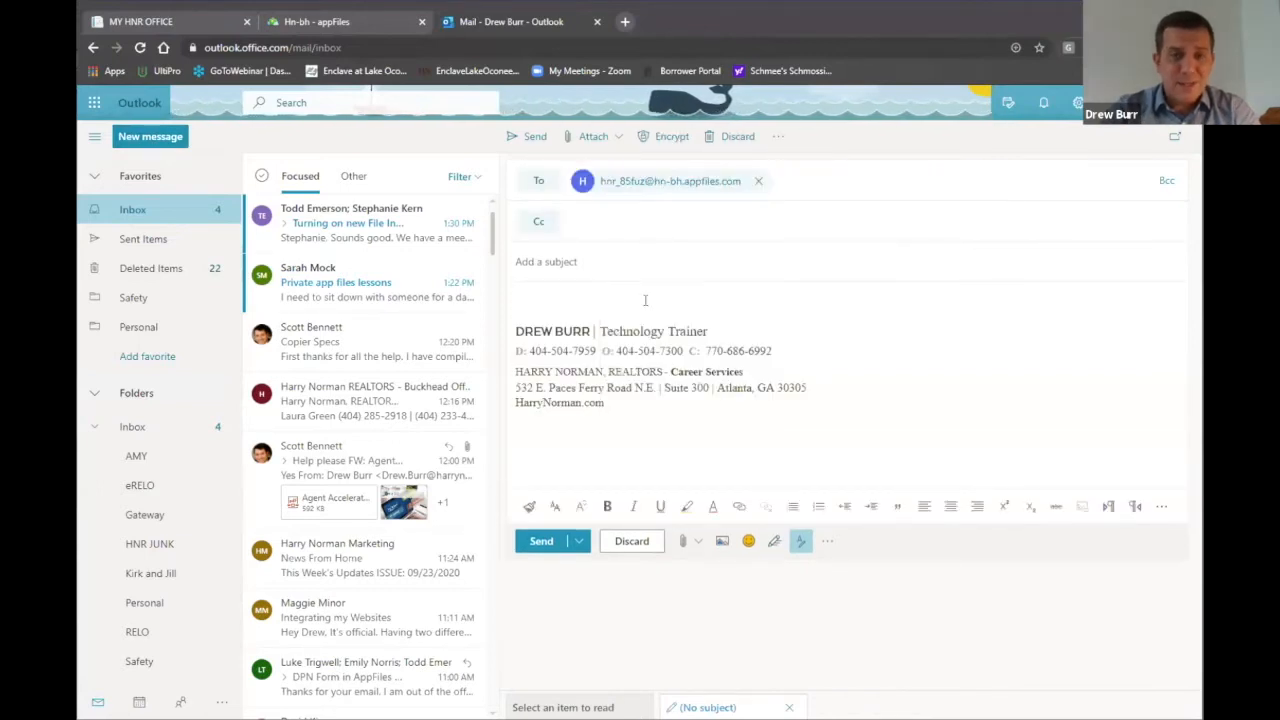
Step: Remove the blank line and change the signature title from Trainer to GURU
{"action": "left_click", "coordinate": [512, 336]}
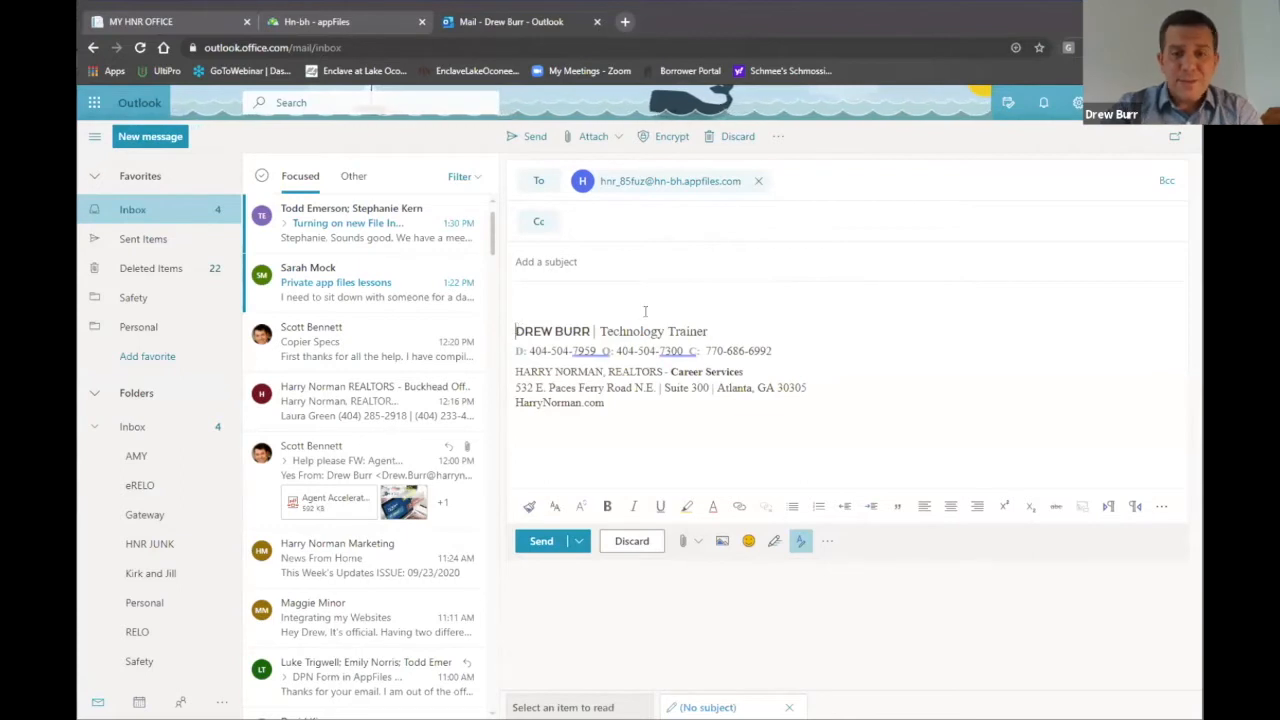
{"action": "key", "text": "BackSpace"}
{"action": "left_click", "coordinate": [711, 303]}
{"action": "key", "text": "BackSpace"}
{"action": "key", "text": "BackSpace"}
{"action": "key", "text": "BackSpace"}
{"action": "key", "text": "BackSpace"}
{"action": "key", "text": "BackSpace"}
{"action": "key", "text": "BackSpace"}
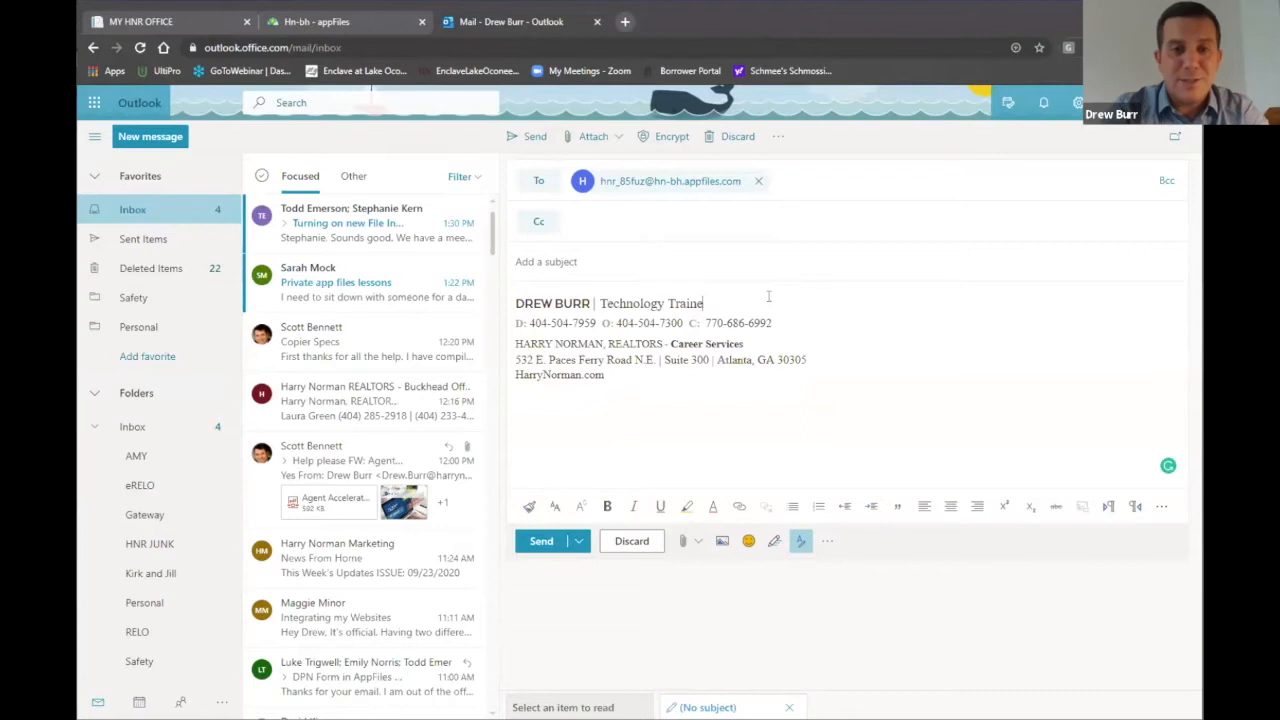
{"action": "key", "text": "BackSpace"}
{"action": "type", "text": "GURUR"}
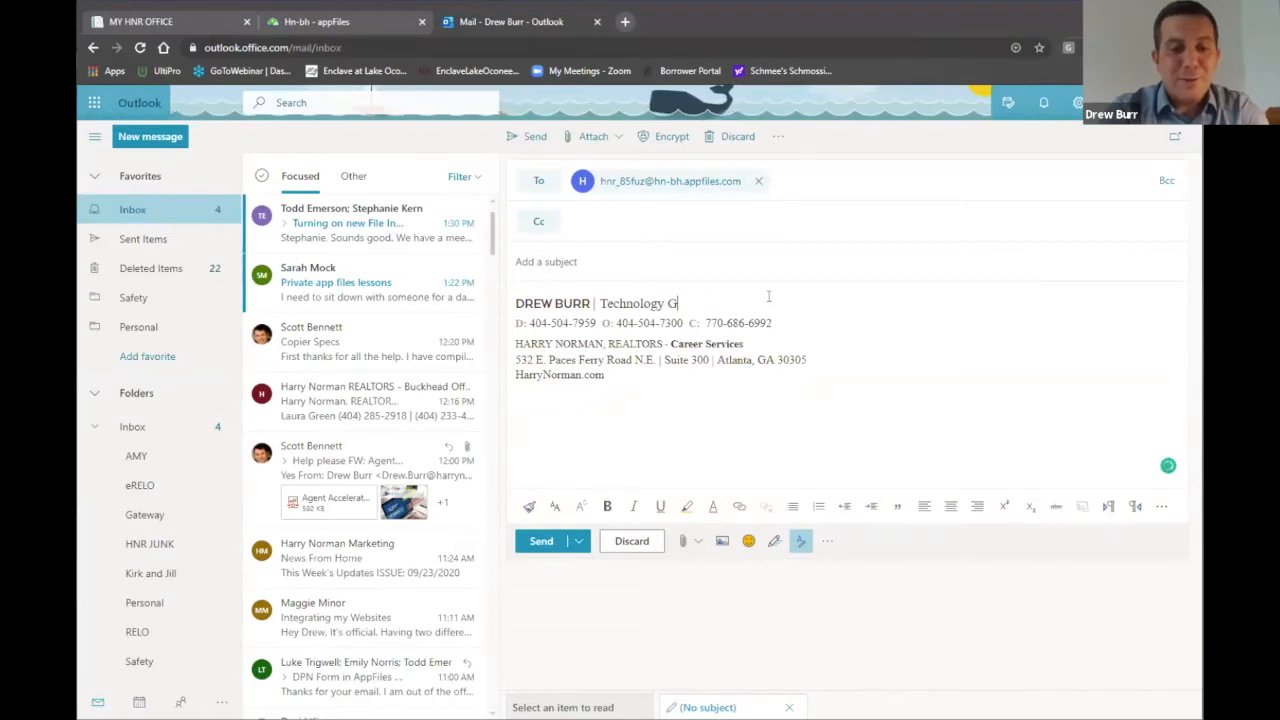
{"action": "key", "text": "BackSpace"}
Step: Give the message the subject 'Signature' and send it
{"action": "left_click", "coordinate": [689, 264]}
{"action": "type", "text": "Signature"}
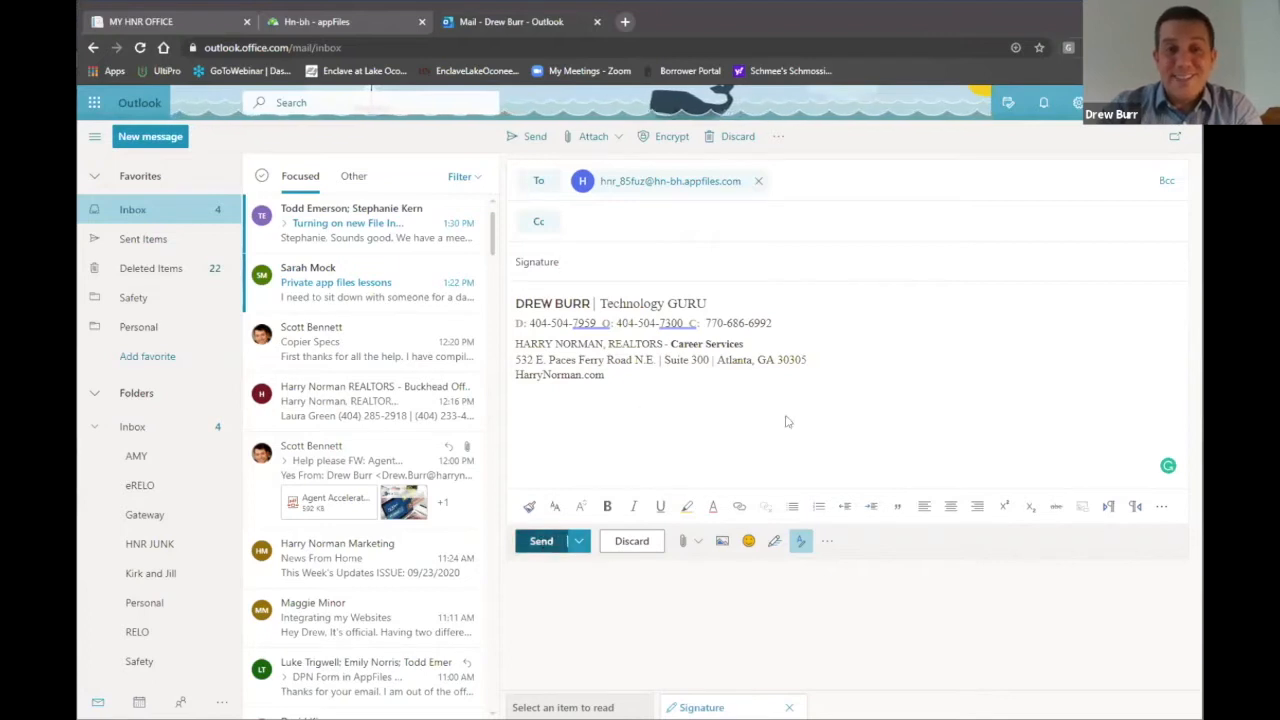
{"action": "left_click", "coordinate": [542, 541]}
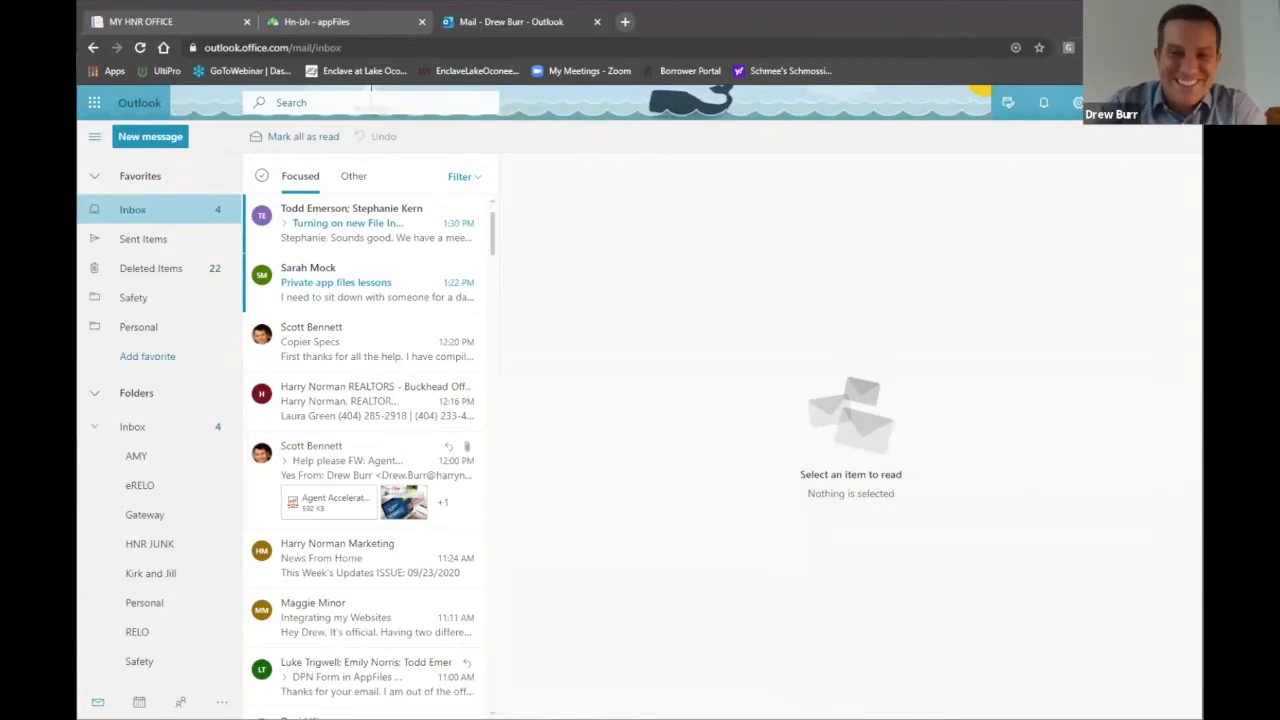
Step: Back in appFiles, verify the Email Footer reads Technology GURU, then open User Photo settings
{"action": "left_click", "coordinate": [331, 22]}
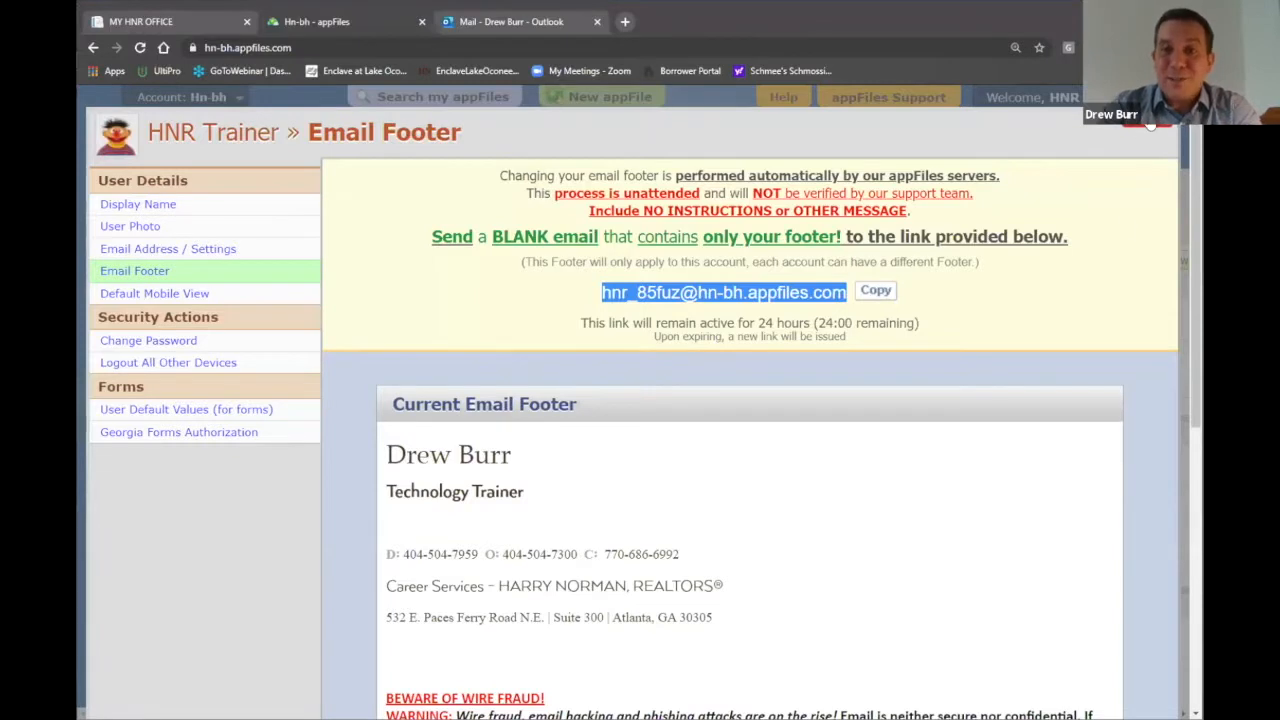
{"action": "left_click", "coordinate": [140, 47]}
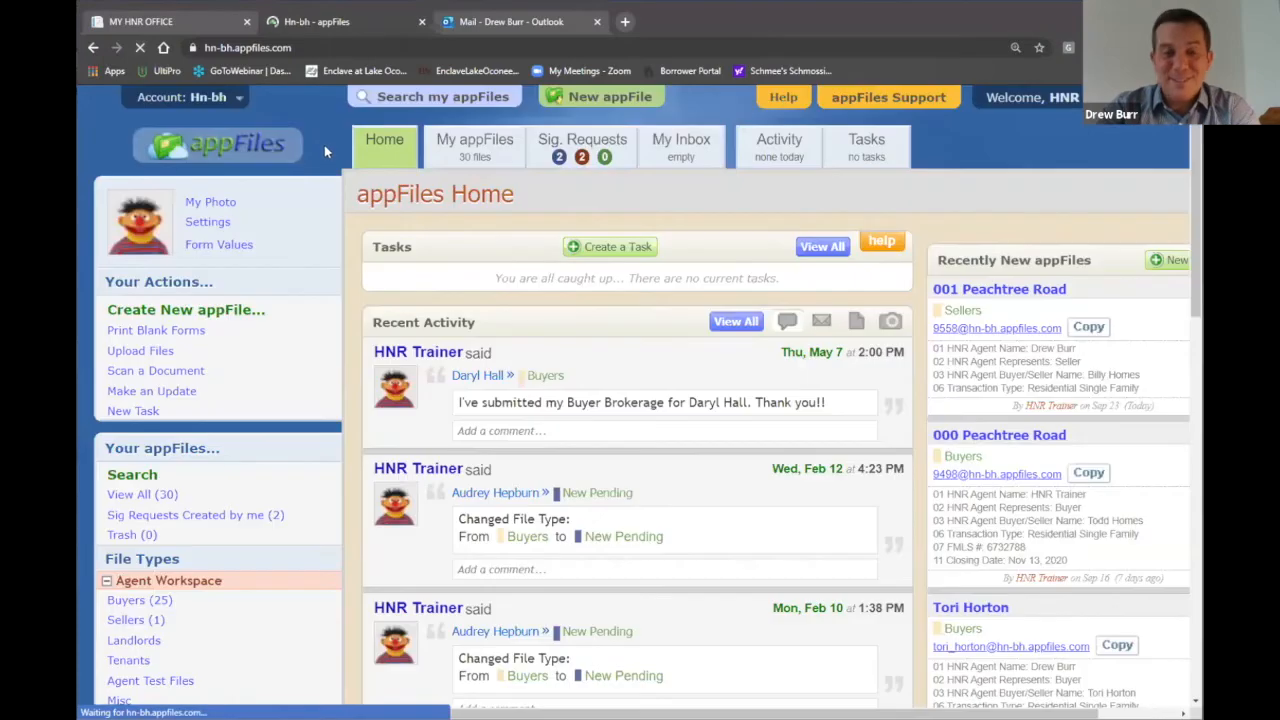
{"action": "left_click", "coordinate": [210, 222]}
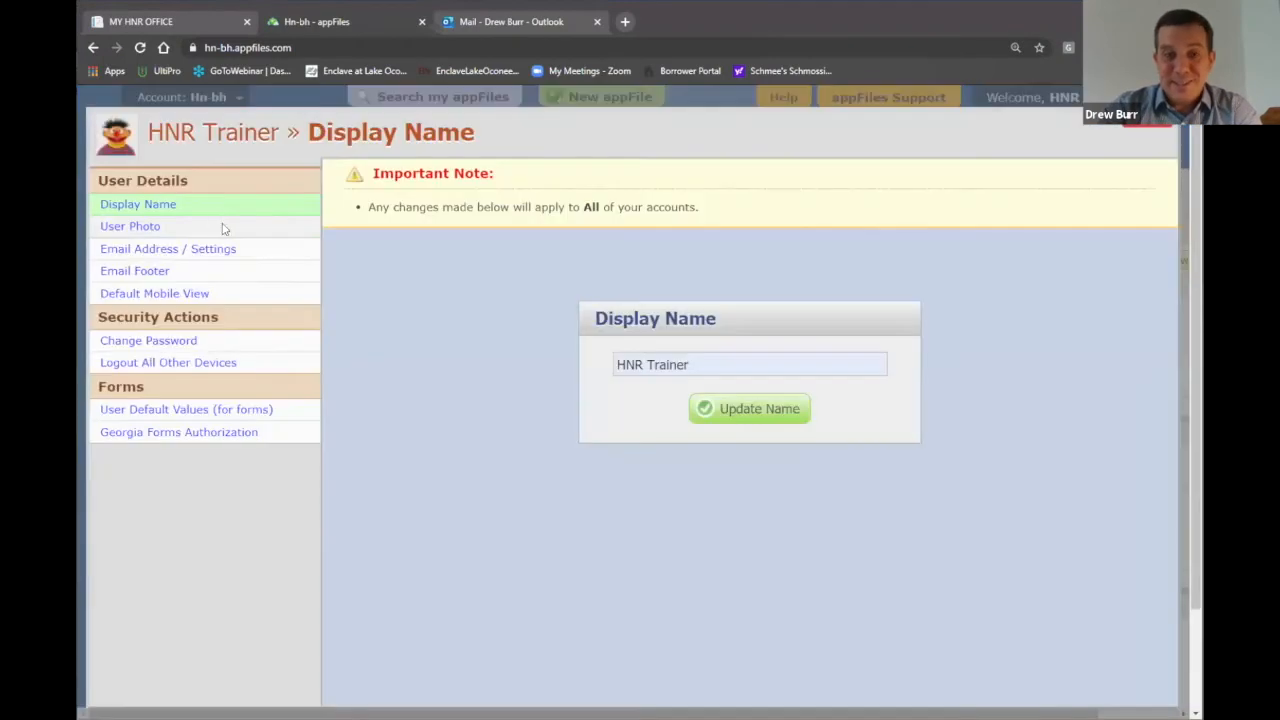
{"action": "left_click", "coordinate": [155, 276]}
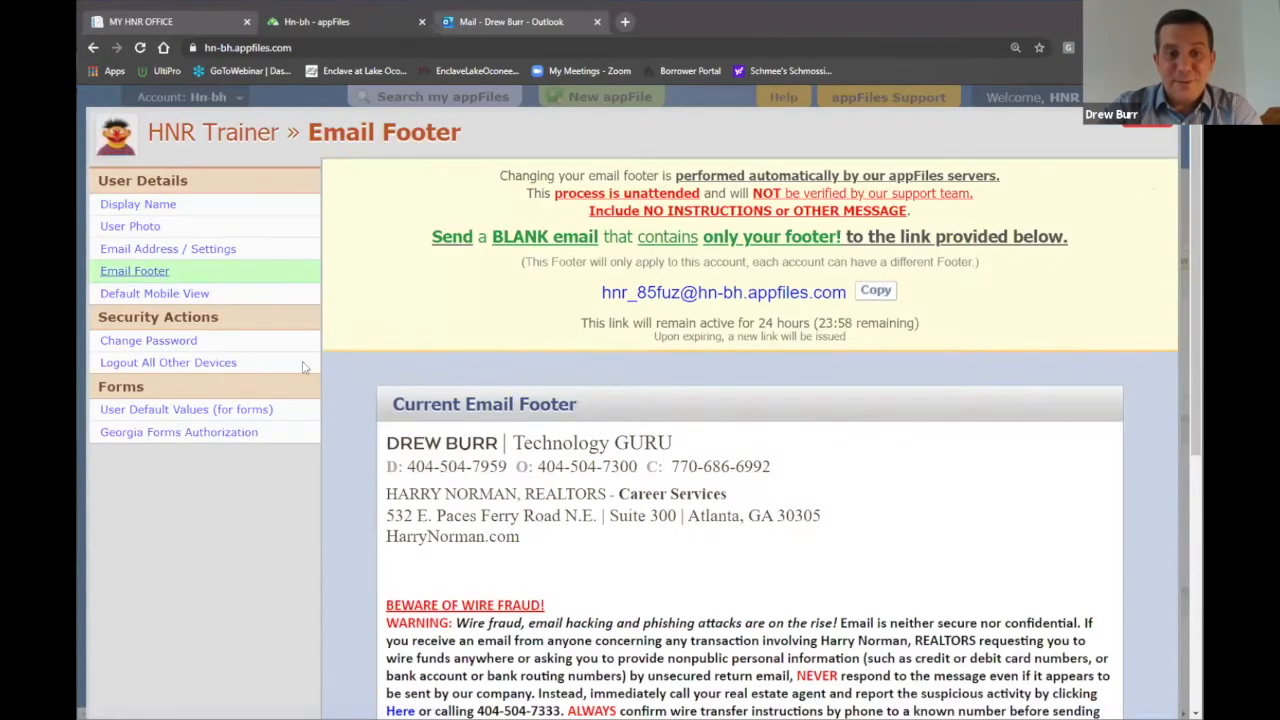
{"action": "scroll", "coordinate": [947, 475], "scroll_direction": "down", "scroll_amount": 1}
{"action": "scroll", "coordinate": [947, 475], "scroll_direction": "down", "scroll_amount": 1}
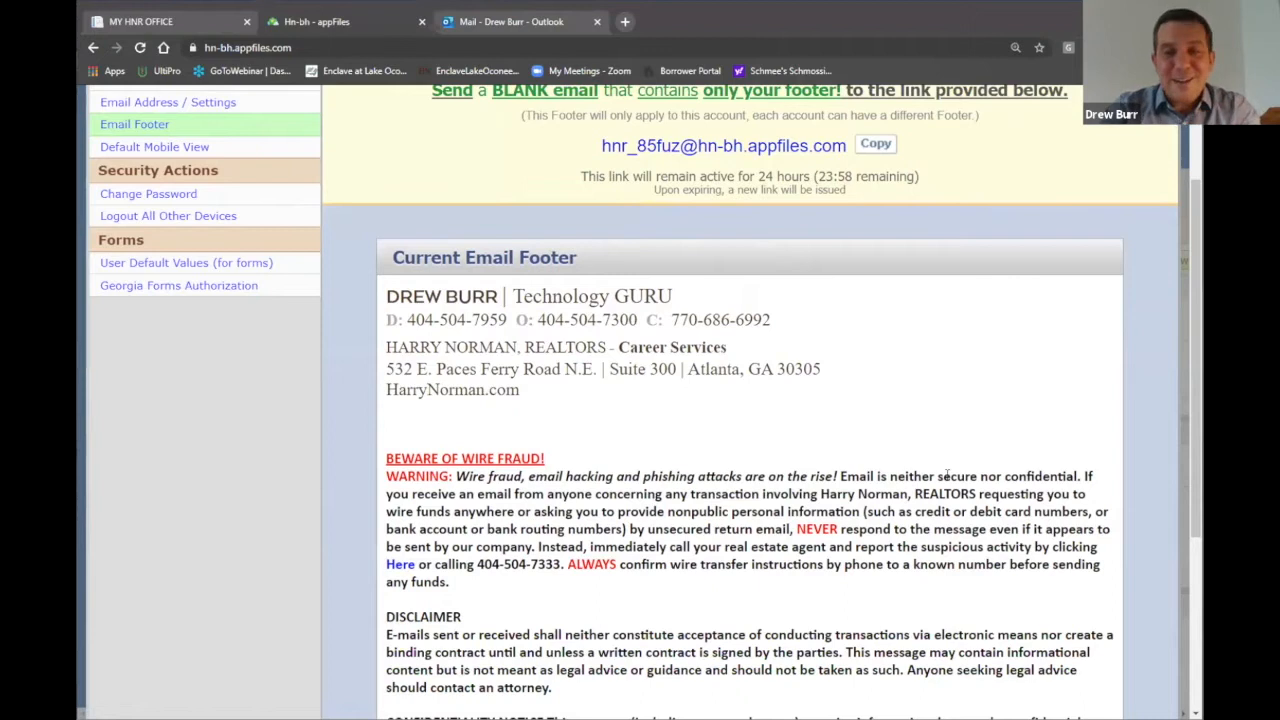
{"action": "scroll", "coordinate": [947, 475], "scroll_direction": "up", "scroll_amount": 2}
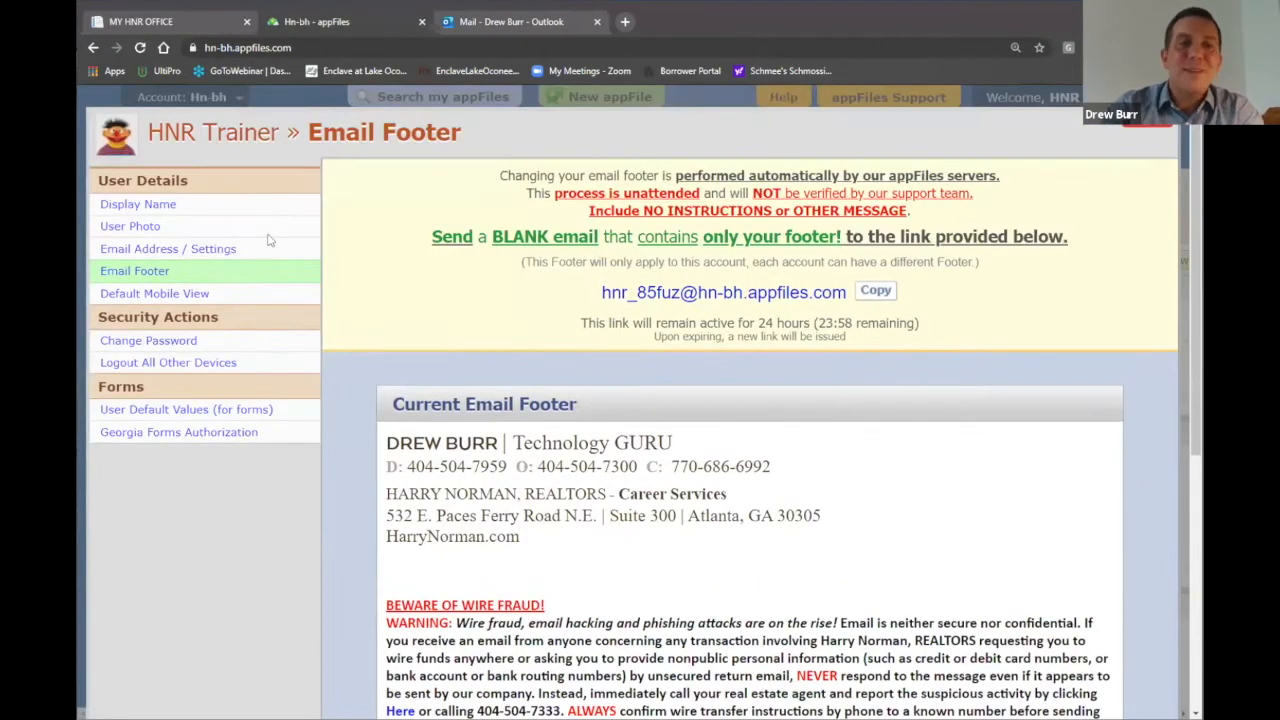
{"action": "left_click", "coordinate": [131, 227]}
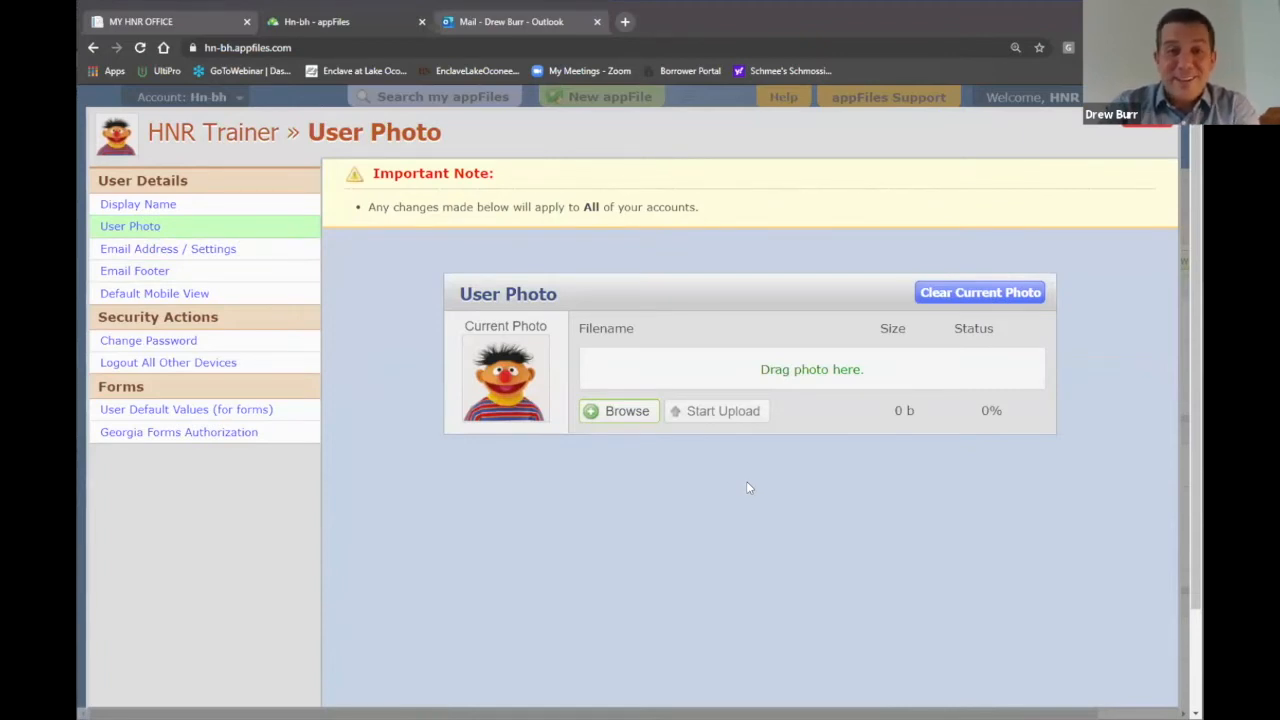
Step: Clear the cartoon profile photo, upload the Desktop headshot, and return home
{"action": "left_click", "coordinate": [980, 294]}
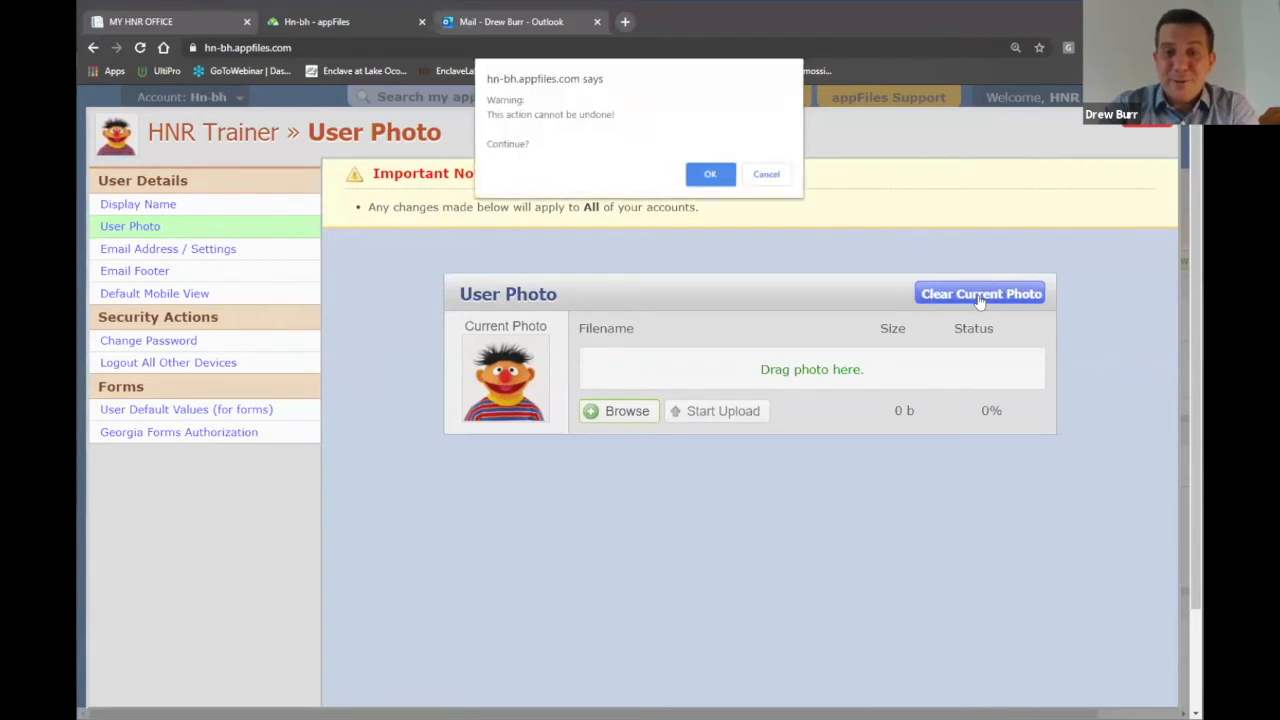
{"action": "left_click", "coordinate": [709, 174]}
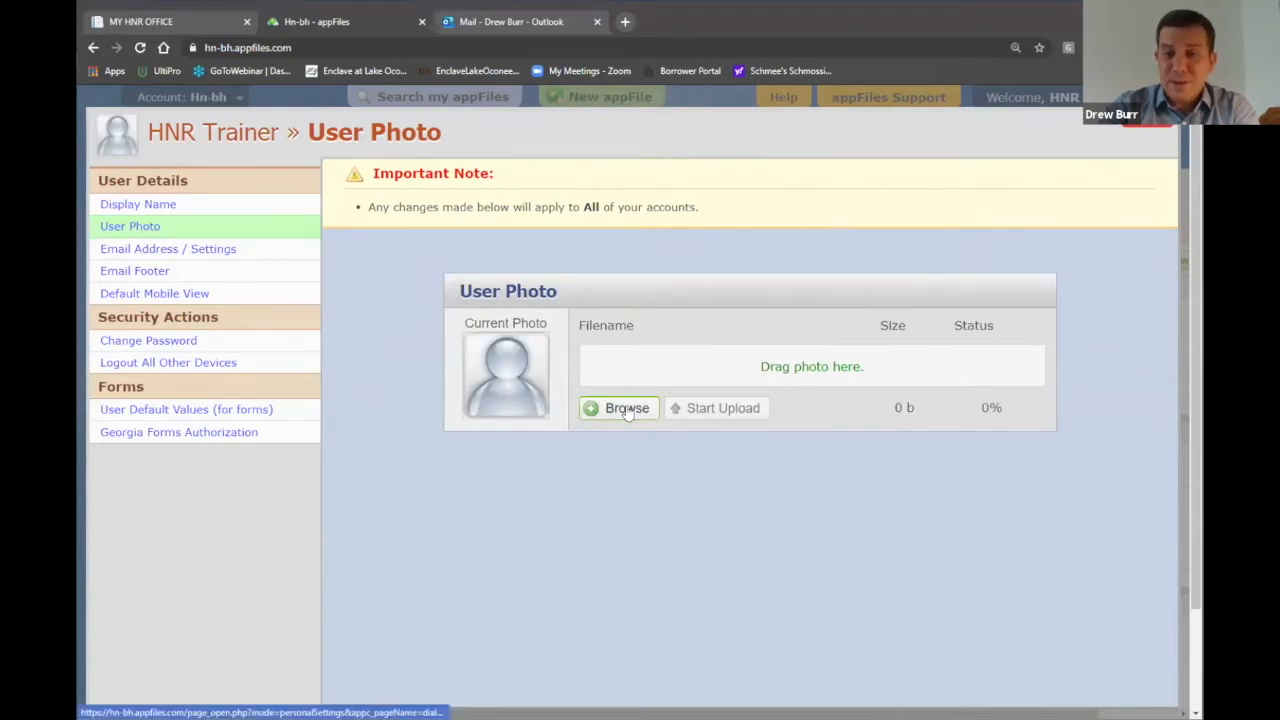
{"action": "left_click", "coordinate": [627, 410]}
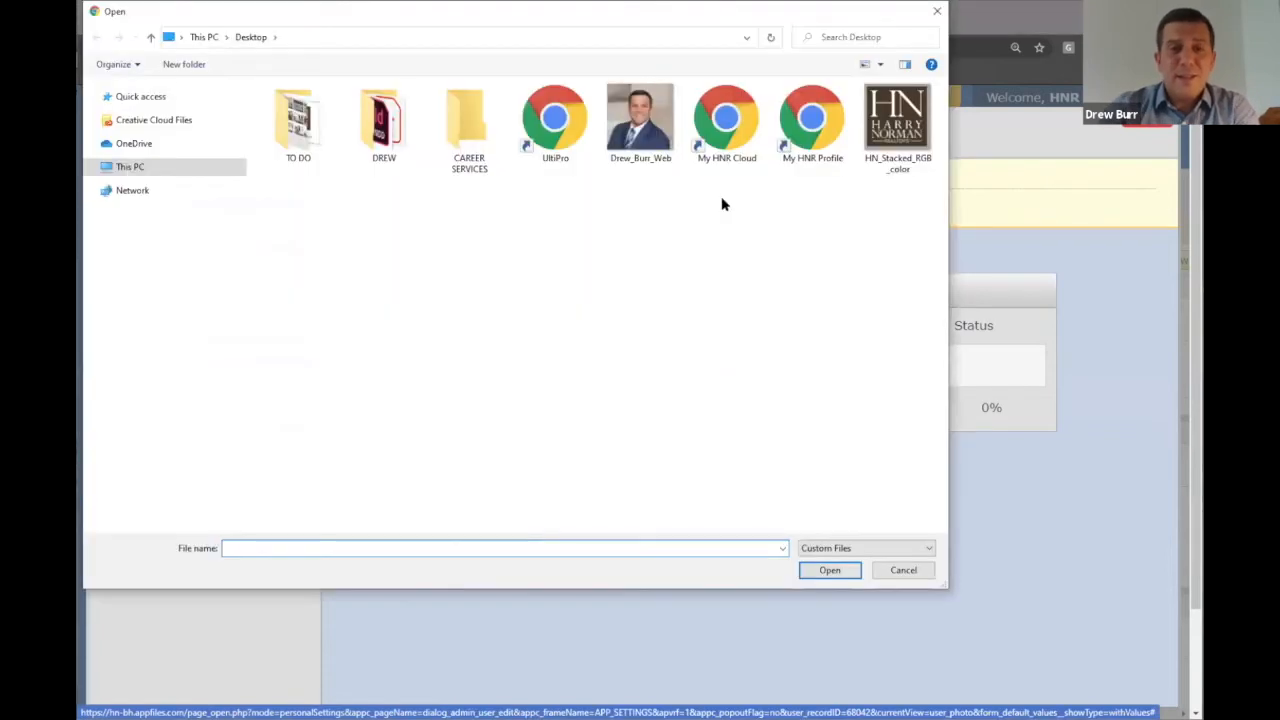
{"action": "left_click", "coordinate": [662, 126]}
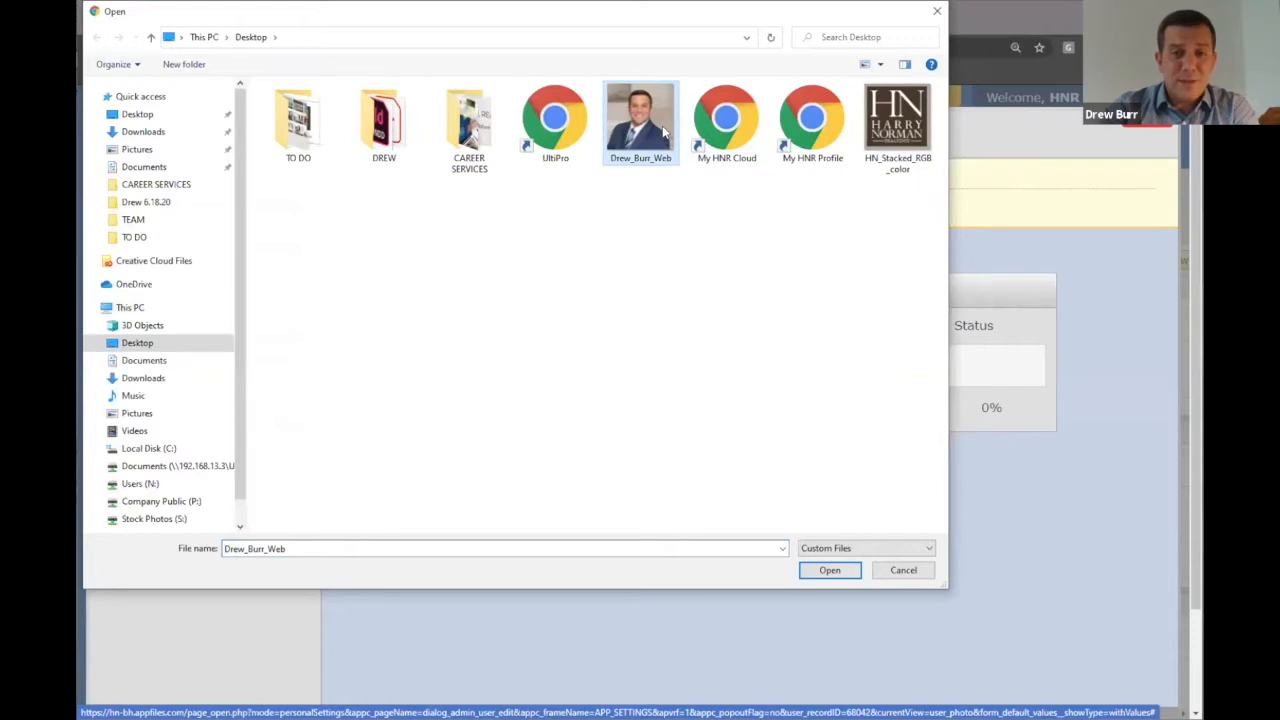
{"action": "left_click", "coordinate": [827, 573]}
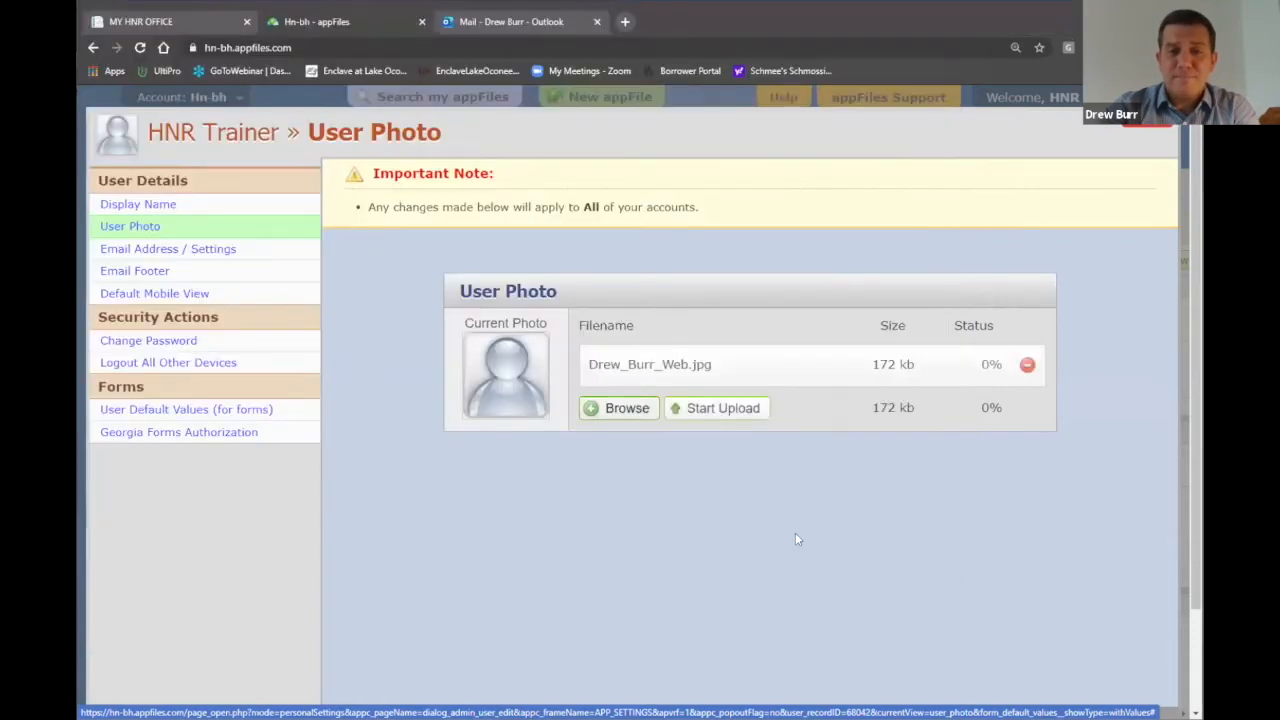
{"action": "left_click", "coordinate": [740, 410]}
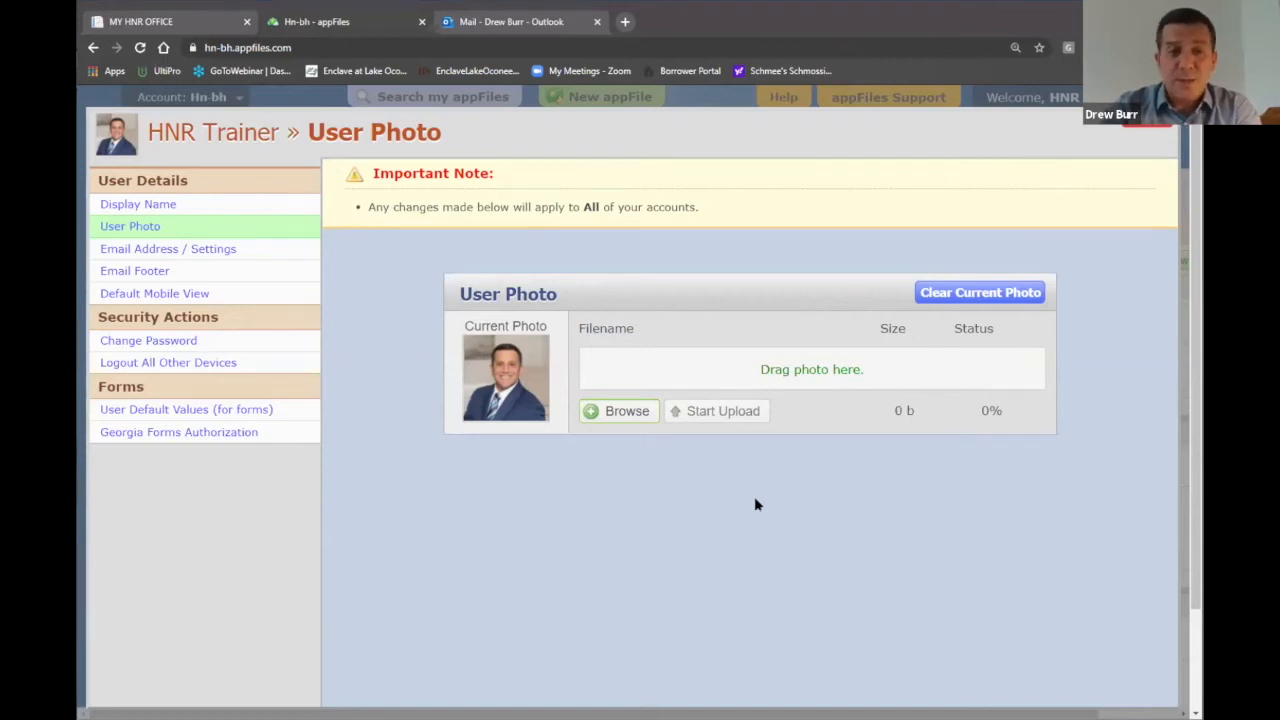
{"action": "left_click", "coordinate": [1140, 118]}
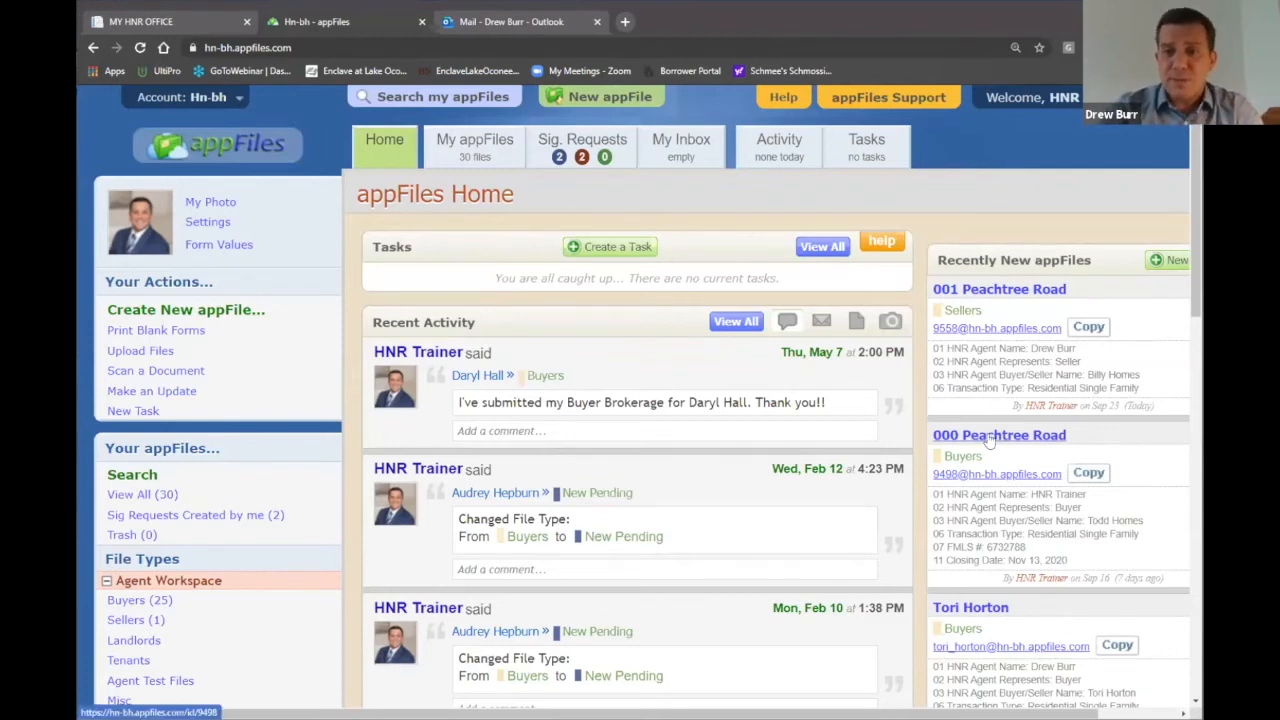
{"action": "left_click", "coordinate": [986, 442]}
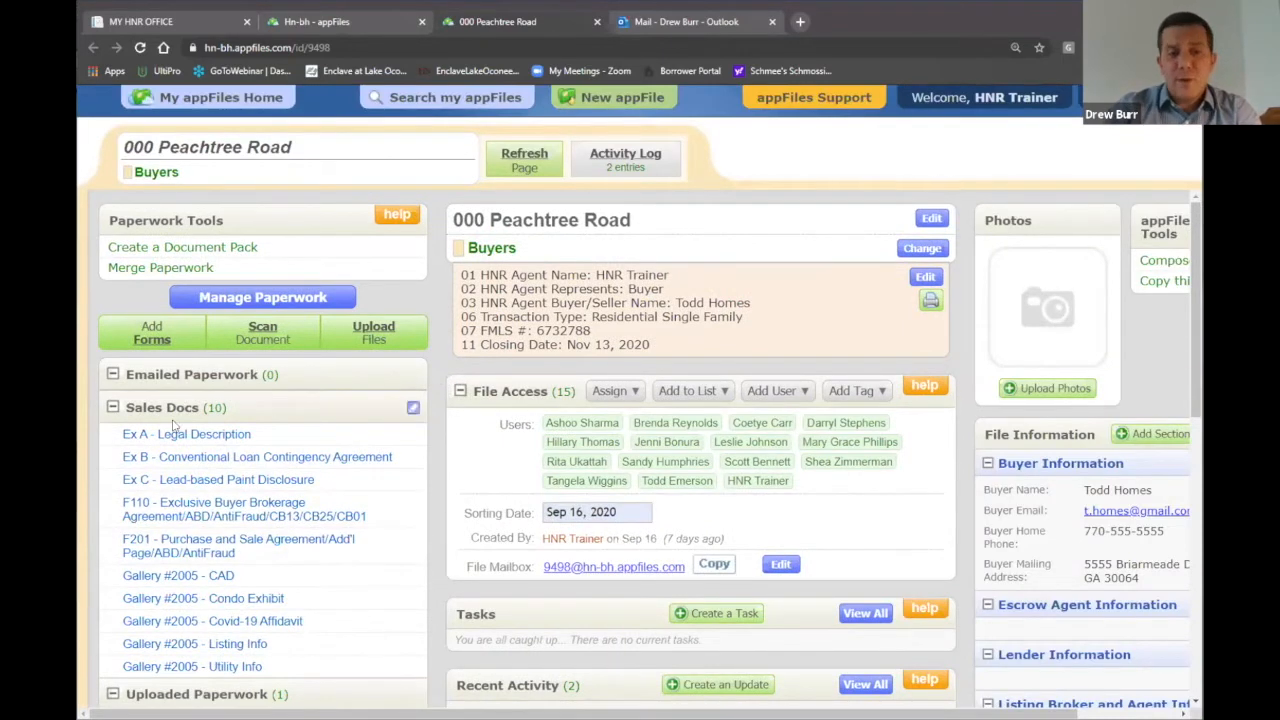
{"action": "scroll", "coordinate": [230, 540], "scroll_direction": "down", "scroll_amount": 1}
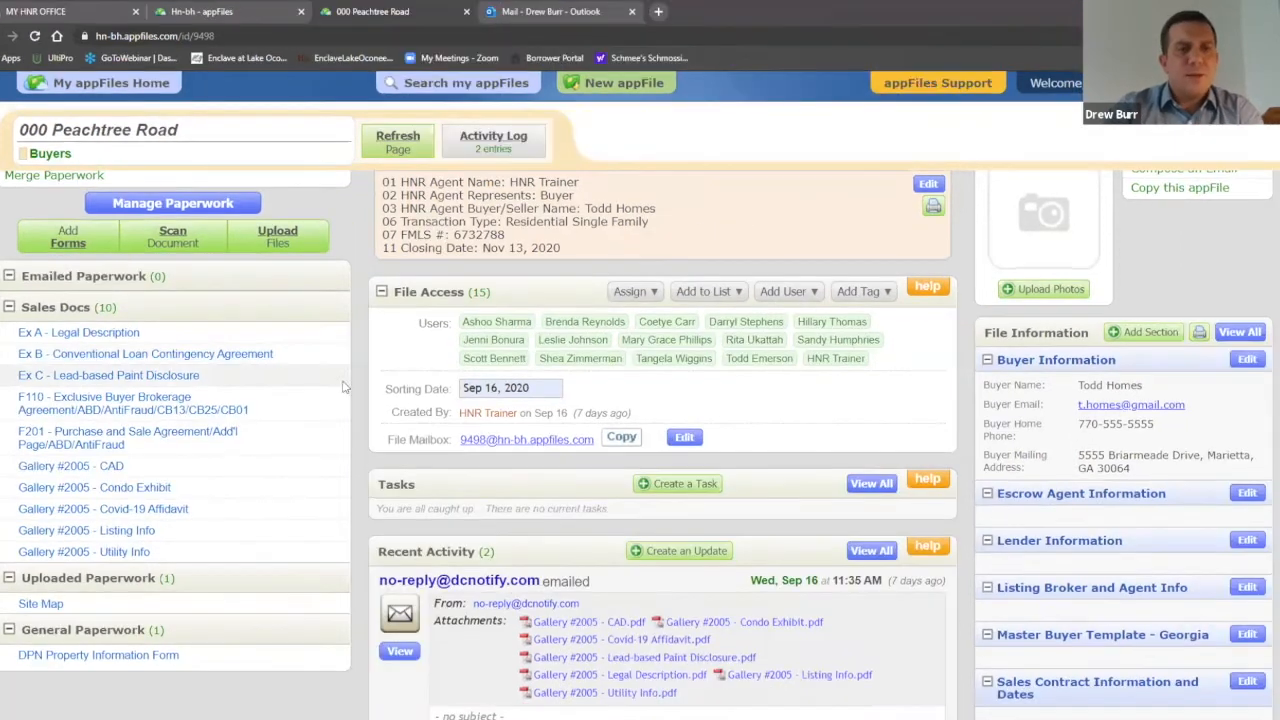
{"action": "scroll", "coordinate": [160, 290], "scroll_direction": "up", "scroll_amount": 1}
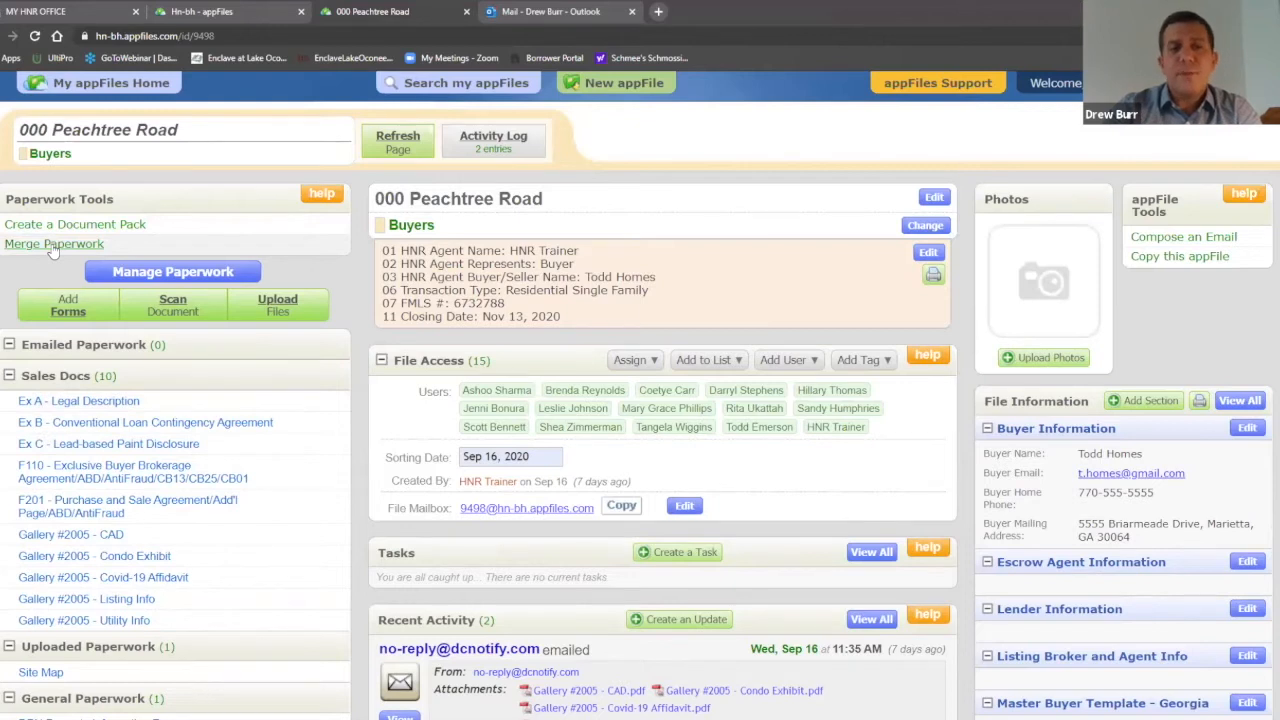
{"action": "left_click", "coordinate": [53, 246]}
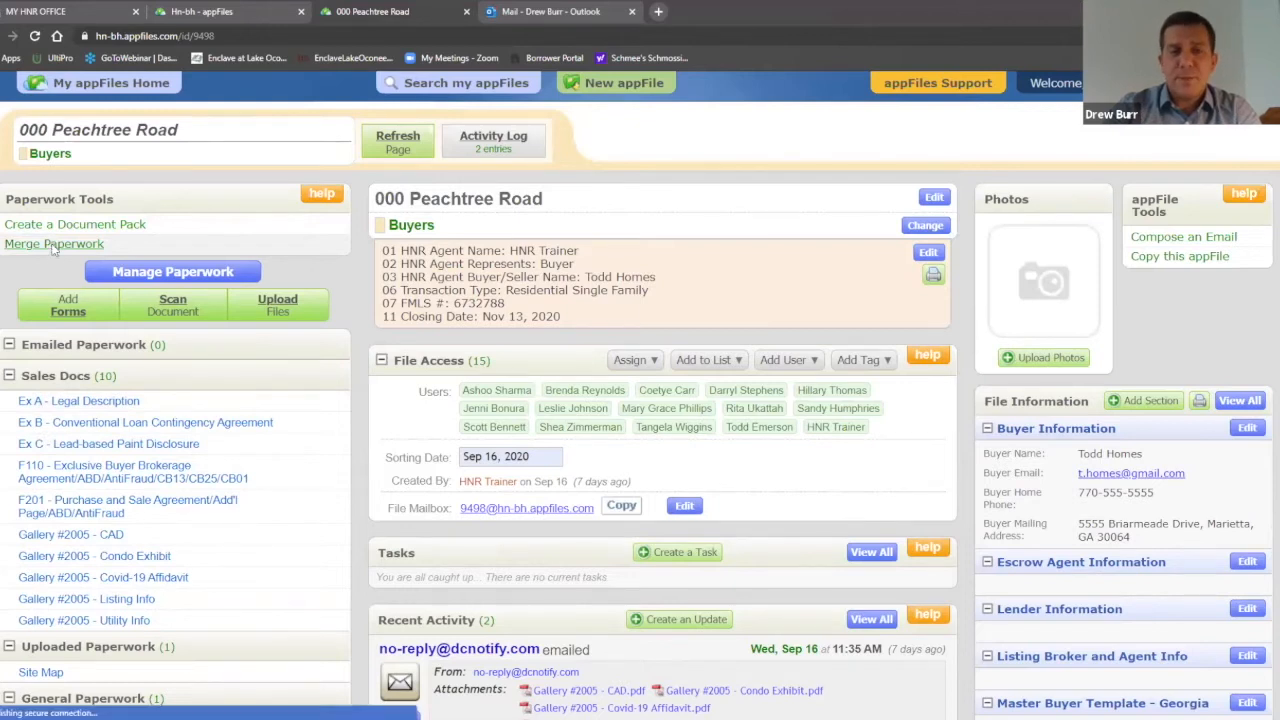
Step: Add F201, F110, Ex A, Ex B and Ex C to the Merge Paperwork selection
{"action": "scroll", "coordinate": [875, 278], "scroll_direction": "down", "scroll_amount": 1}
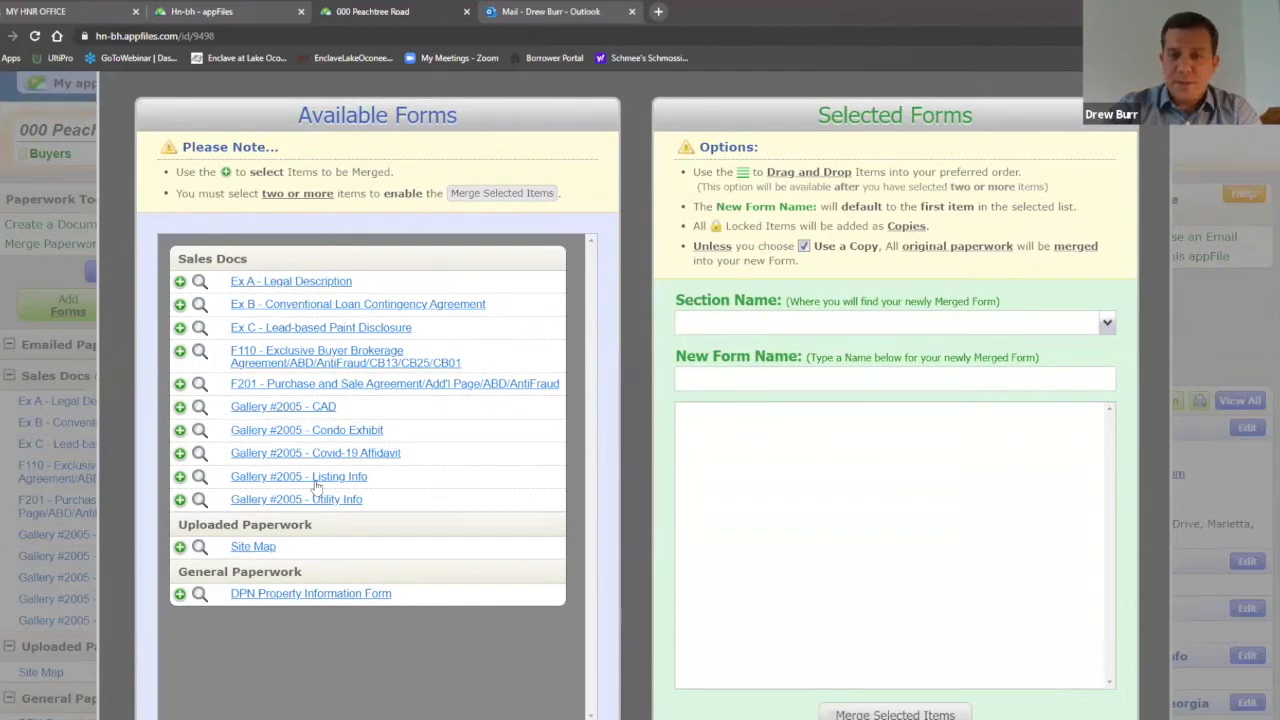
{"action": "left_click", "coordinate": [336, 386]}
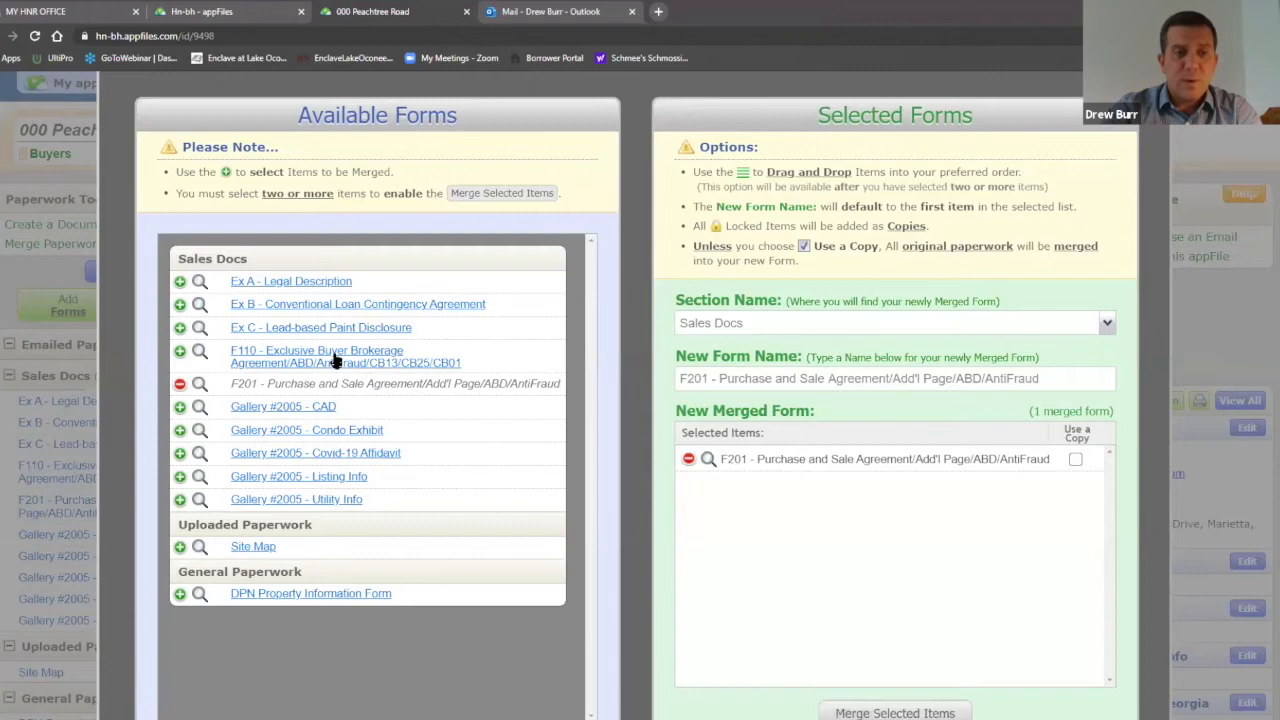
{"action": "left_click", "coordinate": [337, 369]}
{"action": "left_click", "coordinate": [292, 352]}
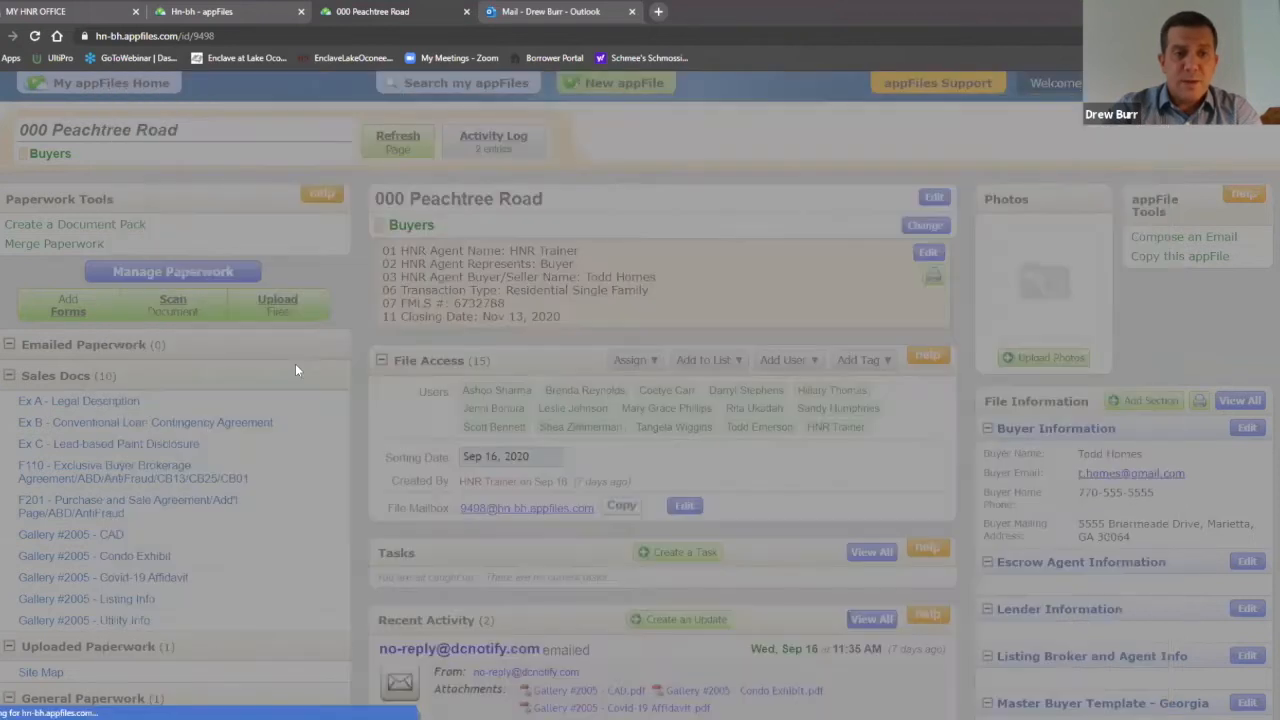
{"action": "left_click", "coordinate": [300, 373]}
{"action": "left_click", "coordinate": [290, 397]}
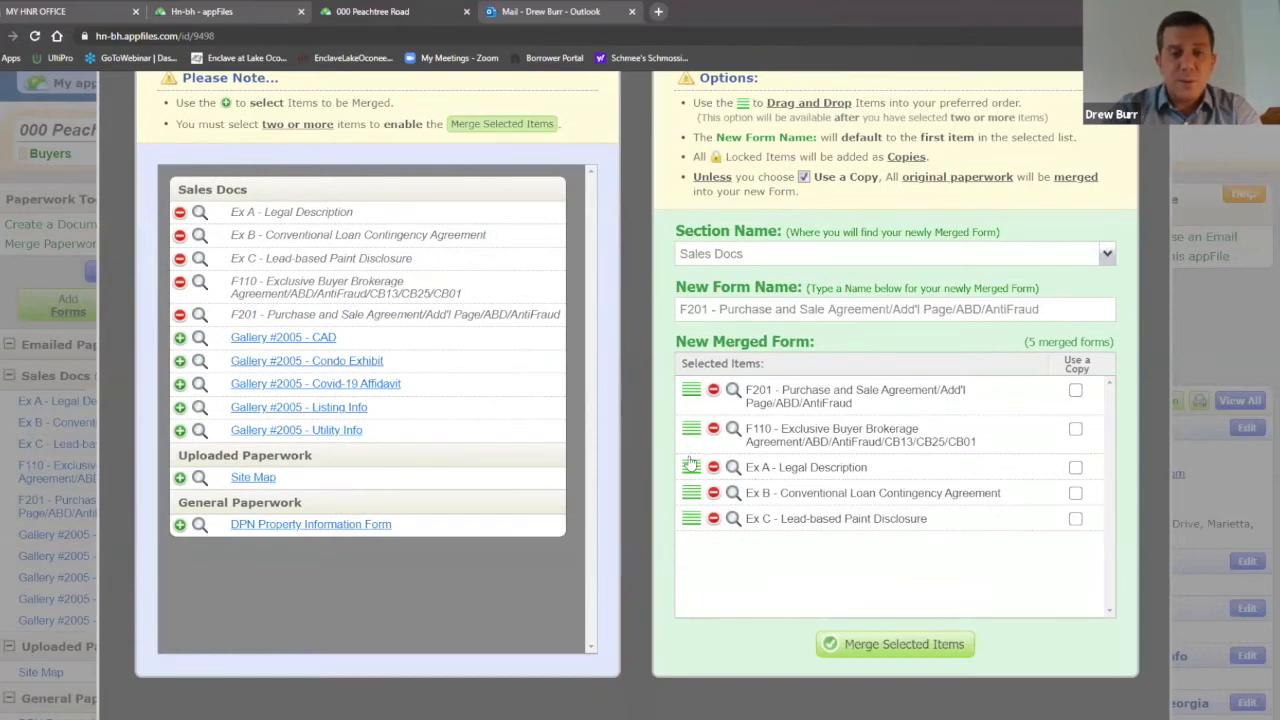
Step: Reorder the selected items to F201, F110, Ex A, Ex B, Ex C
{"action": "left_click_drag", "start_coordinate": [691, 467], "coordinate": [690, 428]}
{"action": "scroll", "coordinate": [745, 500], "scroll_direction": "down", "scroll_amount": 2}
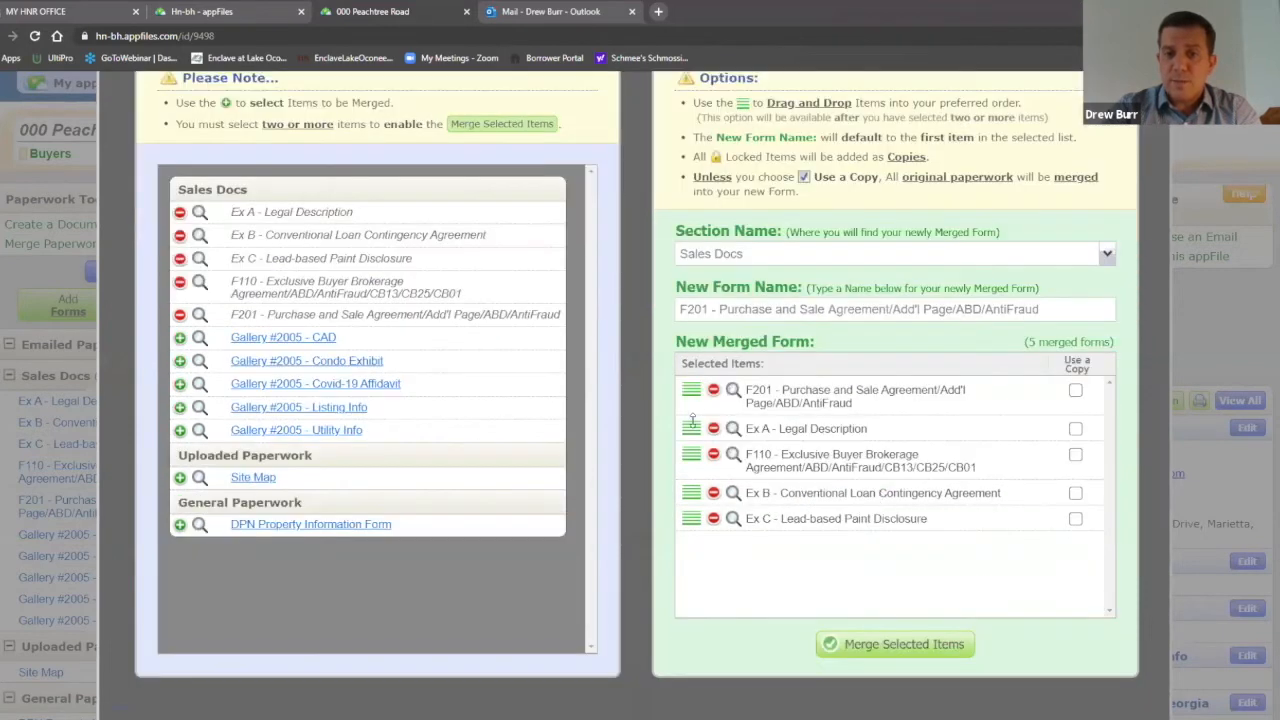
{"action": "scroll", "coordinate": [695, 463], "scroll_direction": "up", "scroll_amount": 2}
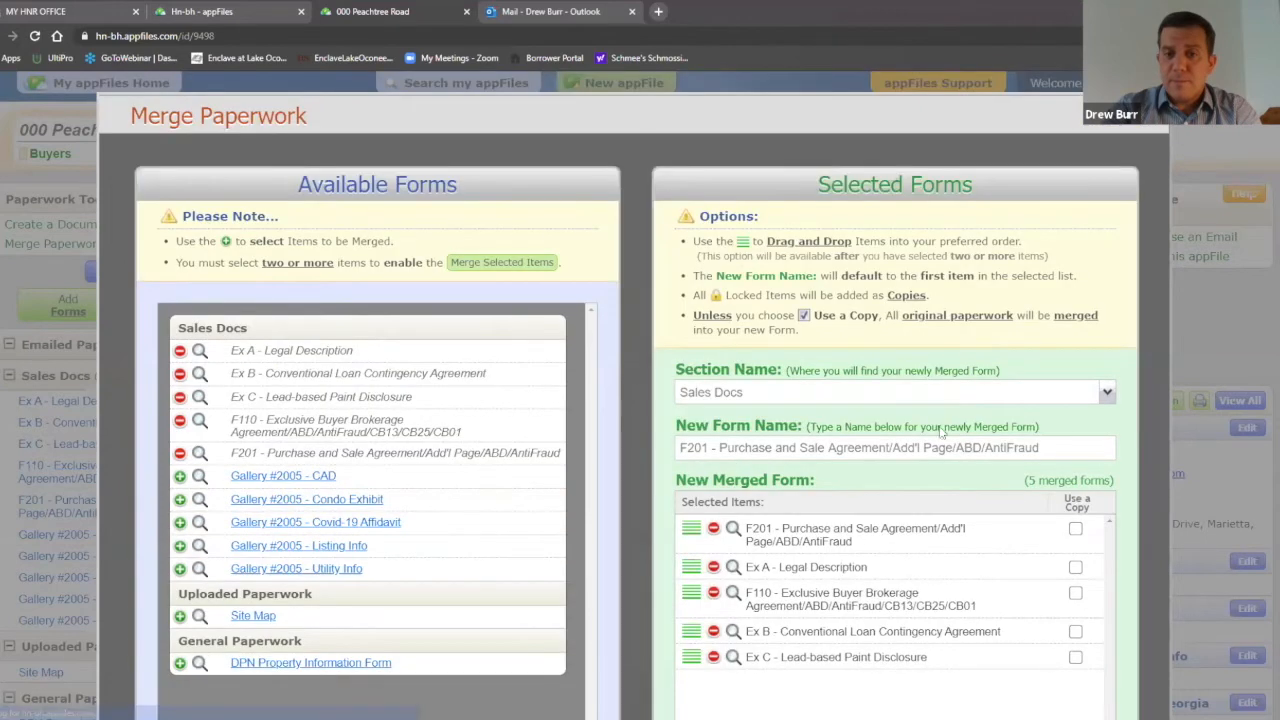
{"action": "scroll", "coordinate": [941, 431], "scroll_direction": "down", "scroll_amount": 3}
{"action": "left_click_drag", "start_coordinate": [692, 385], "coordinate": [690, 351]}
{"action": "scroll", "coordinate": [1077, 417], "scroll_direction": "up", "scroll_amount": 3}
{"action": "scroll", "coordinate": [1063, 409], "scroll_direction": "down", "scroll_amount": 3}
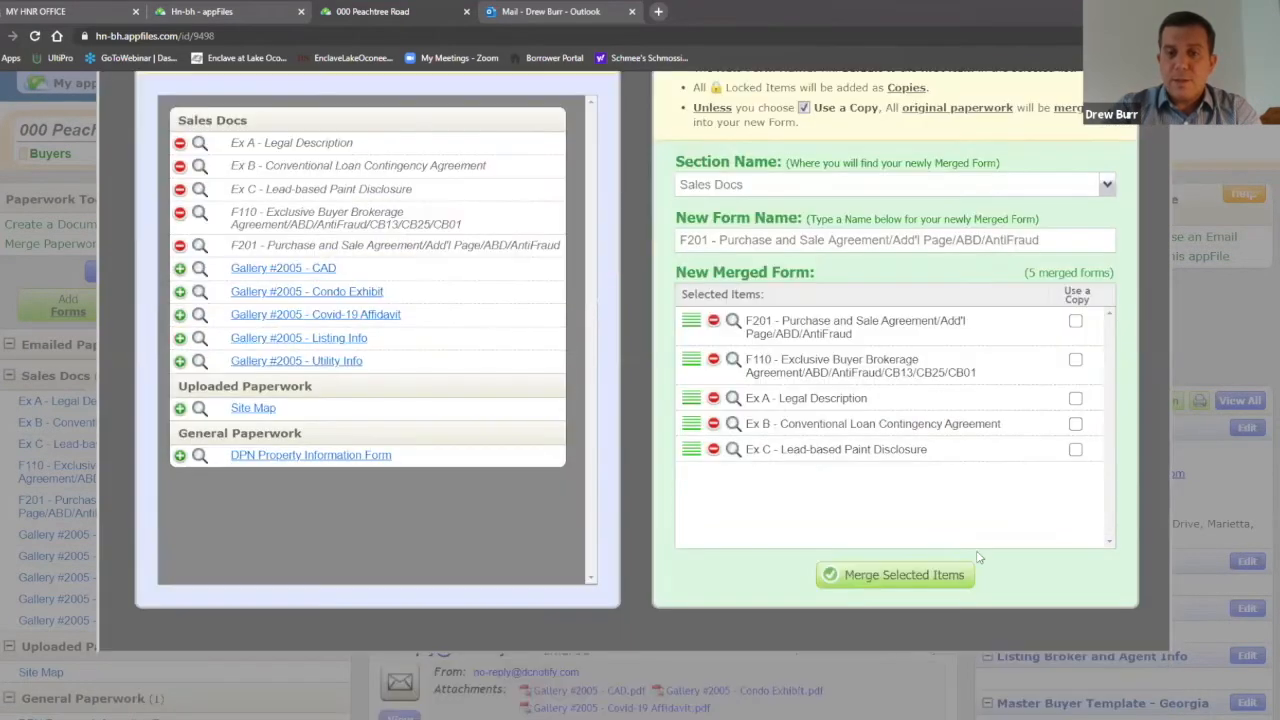
Step: Merge the five forms into one F201 packet, then split all five back out
{"action": "left_click", "coordinate": [898, 576]}
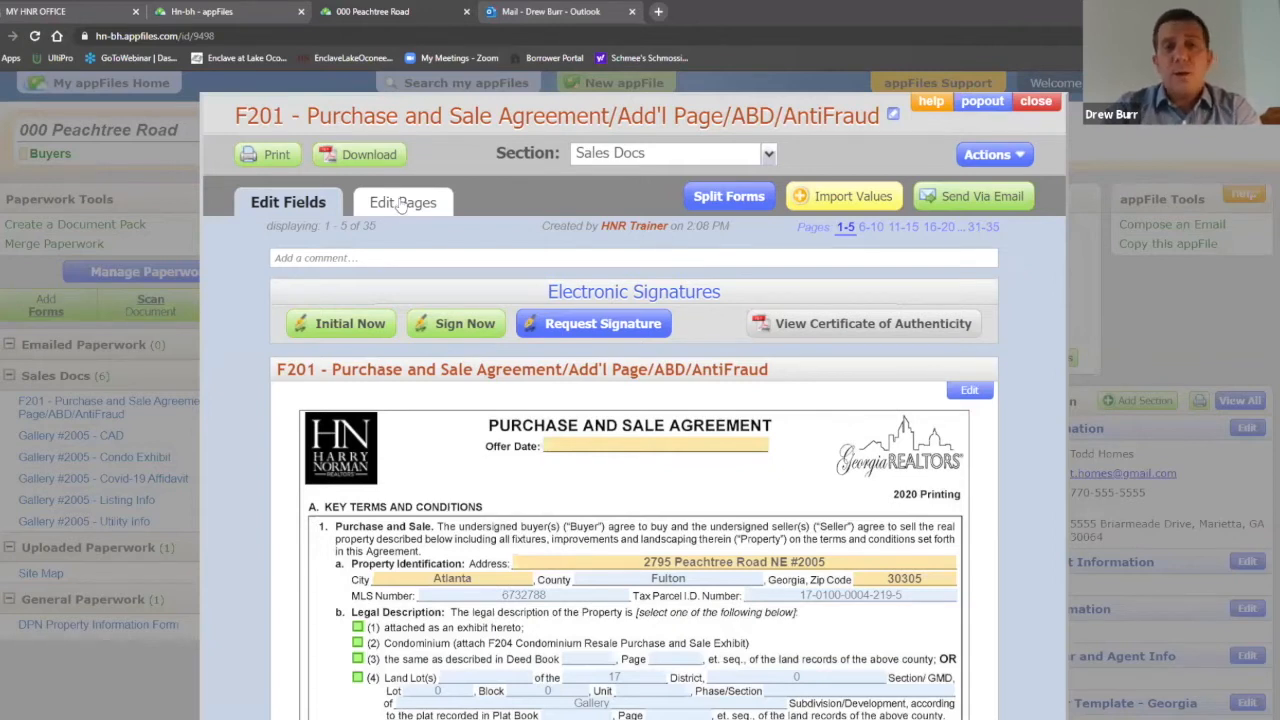
{"action": "left_click", "coordinate": [732, 200]}
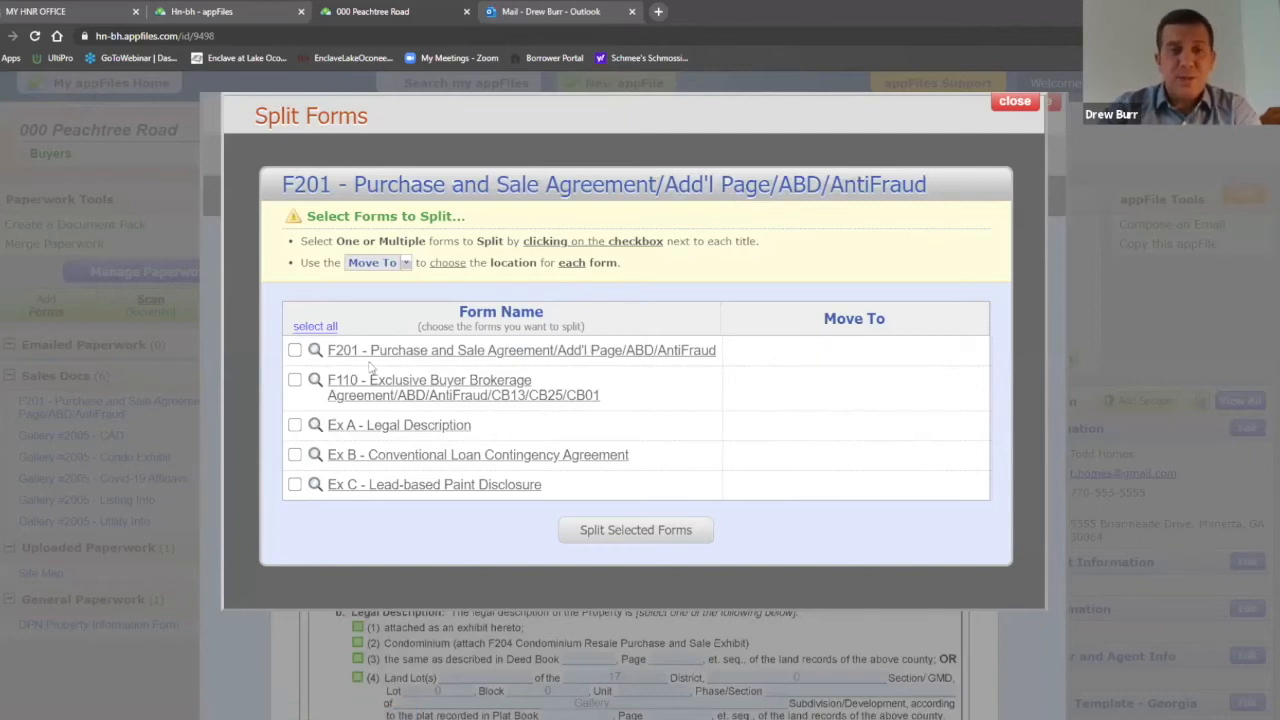
{"action": "left_click", "coordinate": [316, 327]}
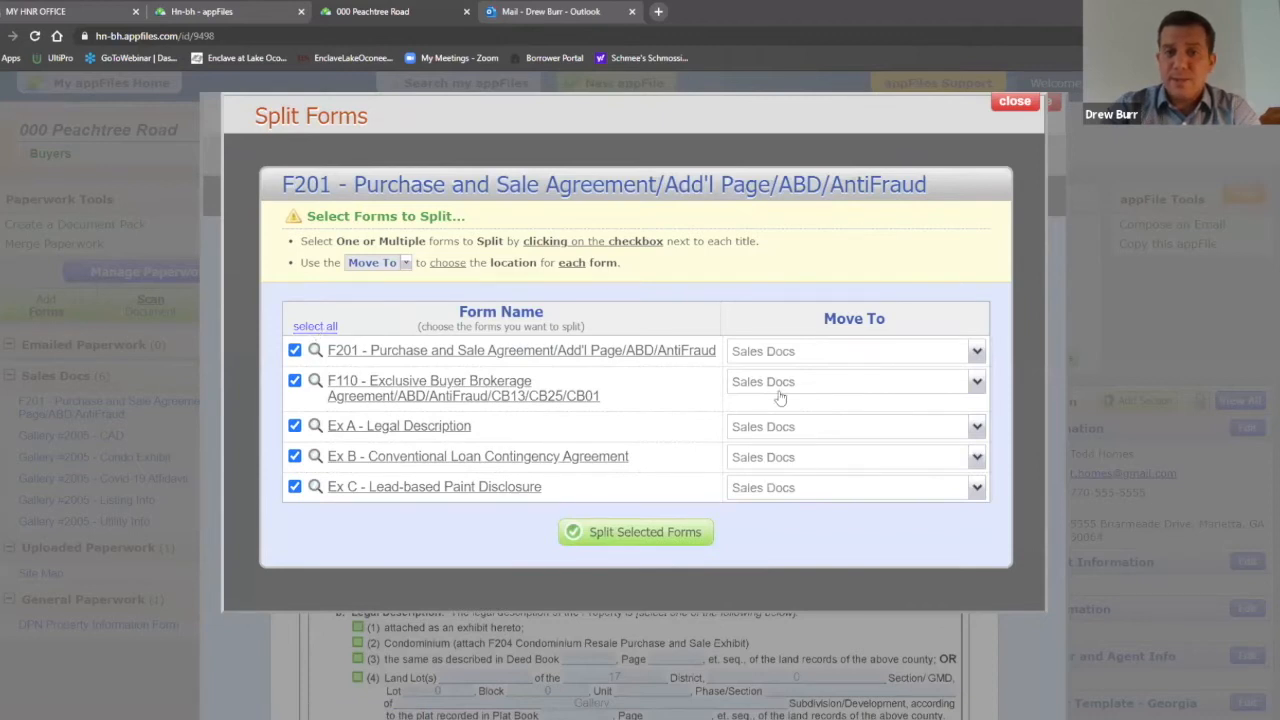
{"action": "left_click", "coordinate": [635, 533]}
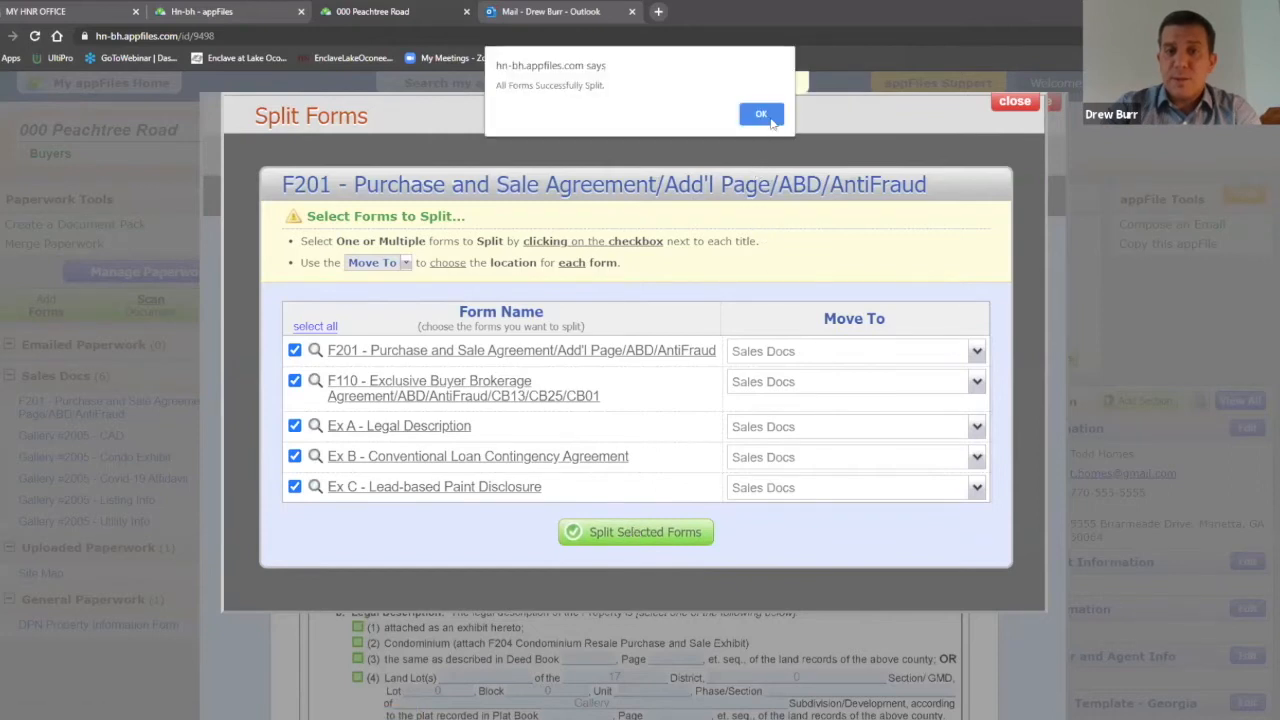
Step: Acknowledge the split confirmation and review the 10 separate Sales Docs
{"action": "left_click", "coordinate": [770, 119]}
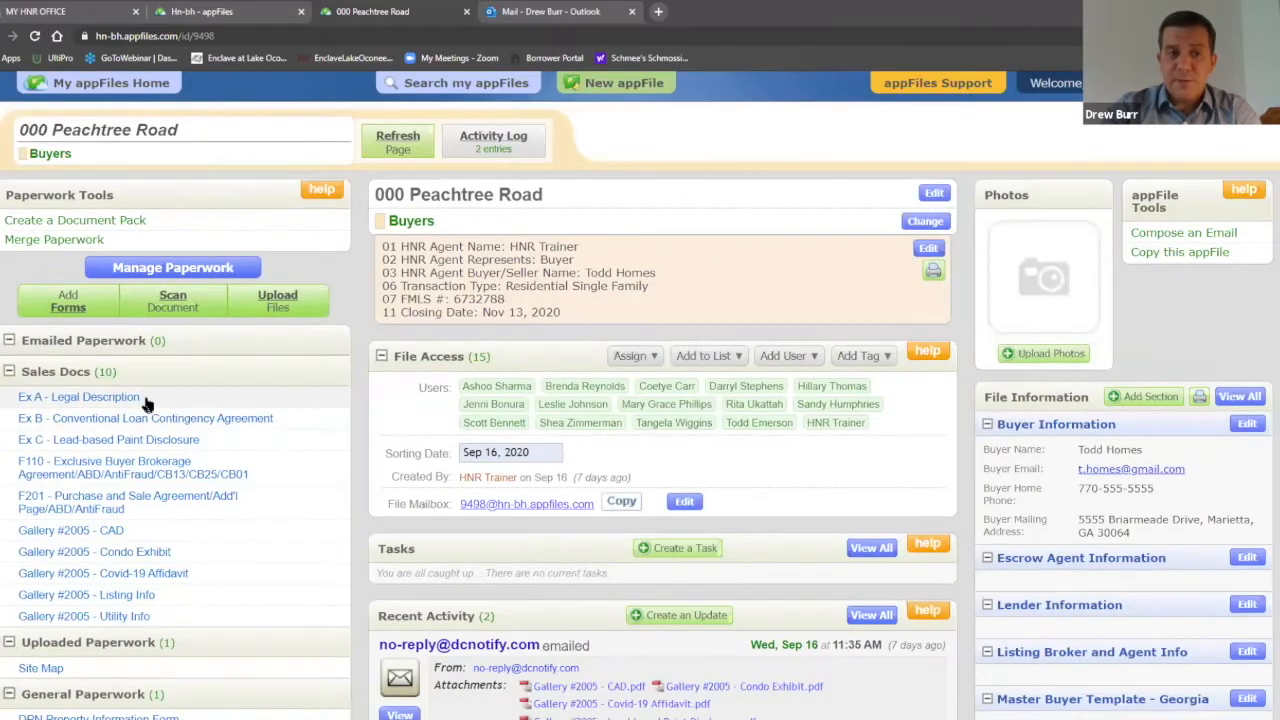
{"action": "scroll", "coordinate": [145, 403], "scroll_direction": "down", "scroll_amount": 1}
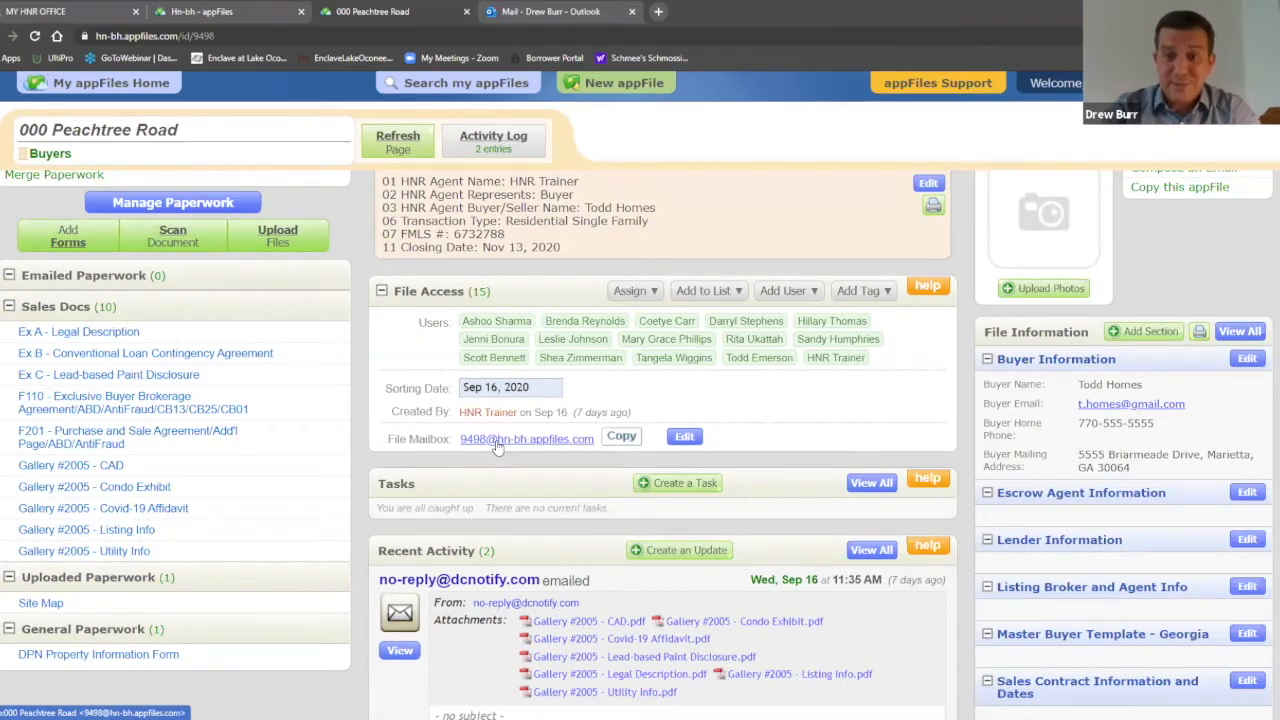
Step: Edit the File Mailbox, replacing 9498 with the new custom mailbox name, and save
{"action": "left_click", "coordinate": [684, 438]}
{"action": "left_click_drag", "start_coordinate": [576, 256], "coordinate": [662, 280]}
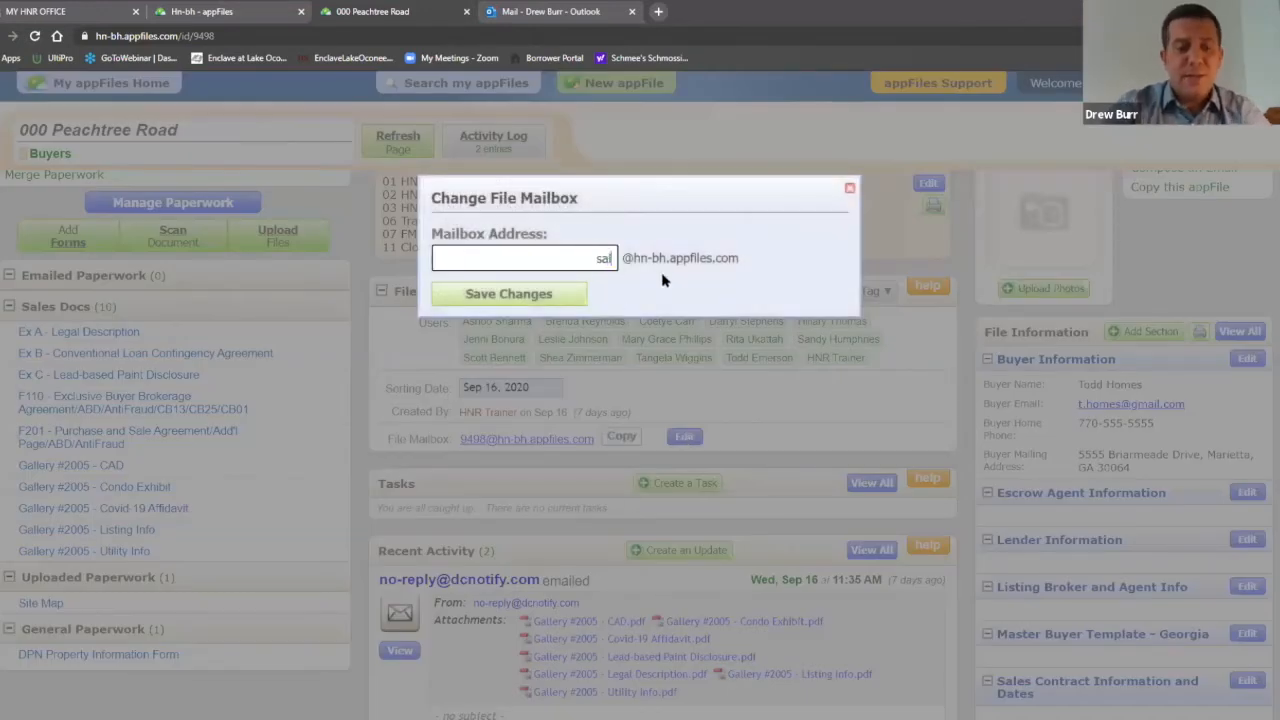
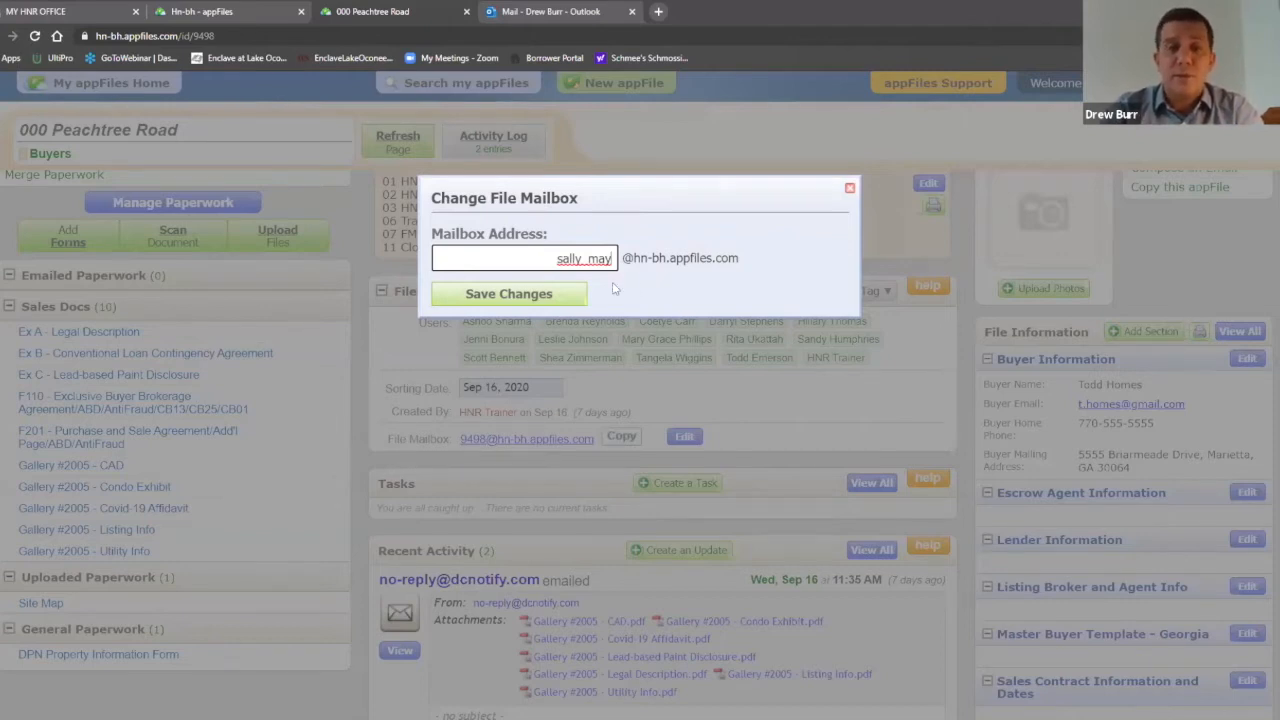
{"action": "left_click", "coordinate": [545, 302]}
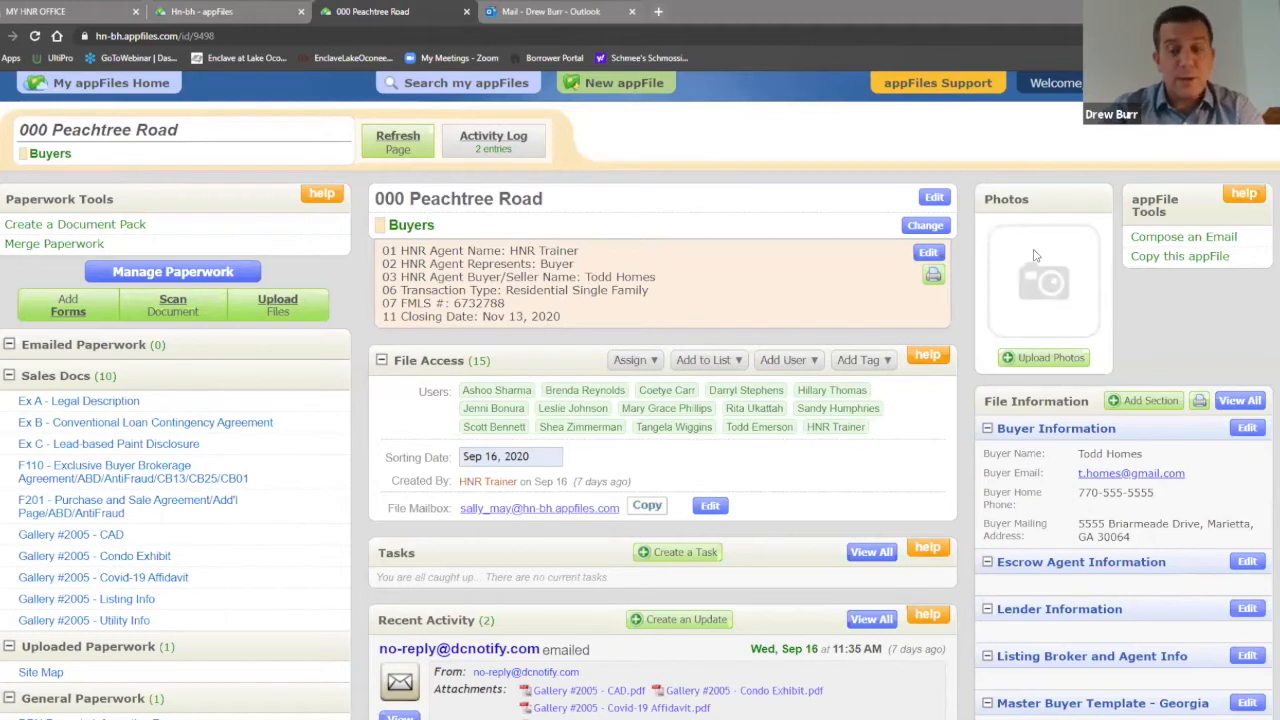
Step: Upload all seven photos from CAREER SERVICES > APPFILES > 123 Easy Street to the file
{"action": "left_click", "coordinate": [1045, 362]}
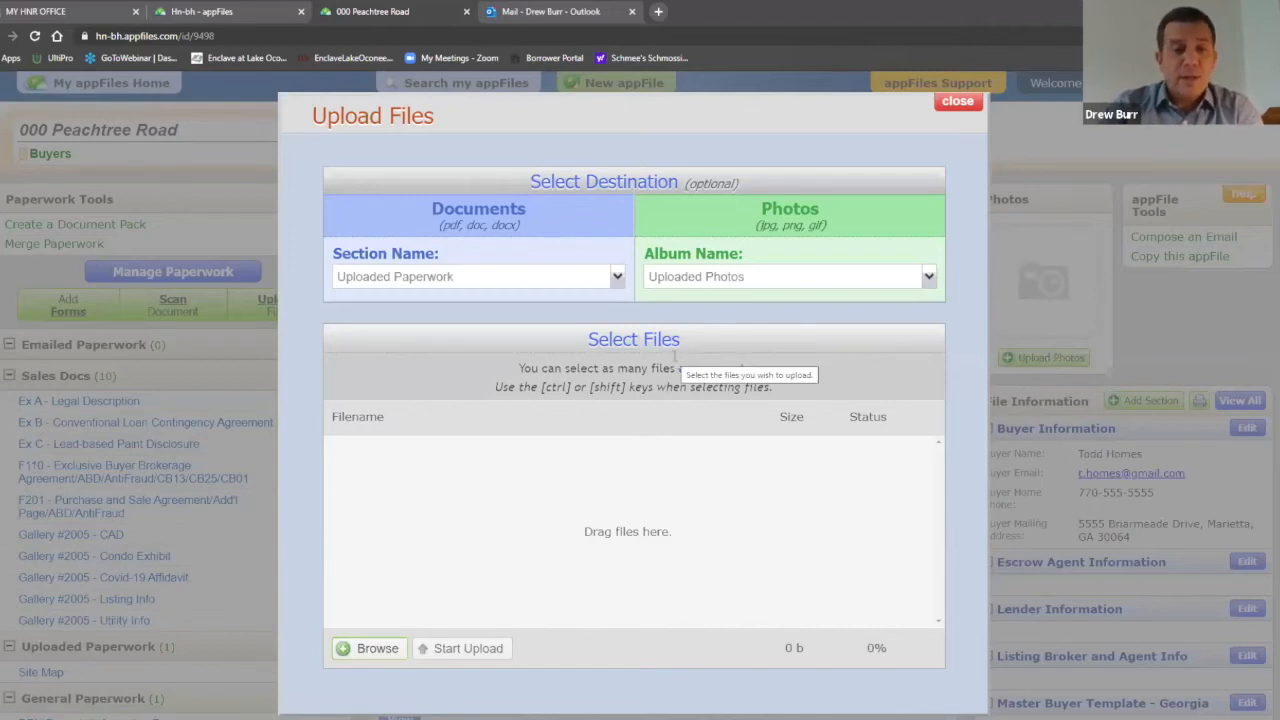
{"action": "left_click", "coordinate": [380, 649]}
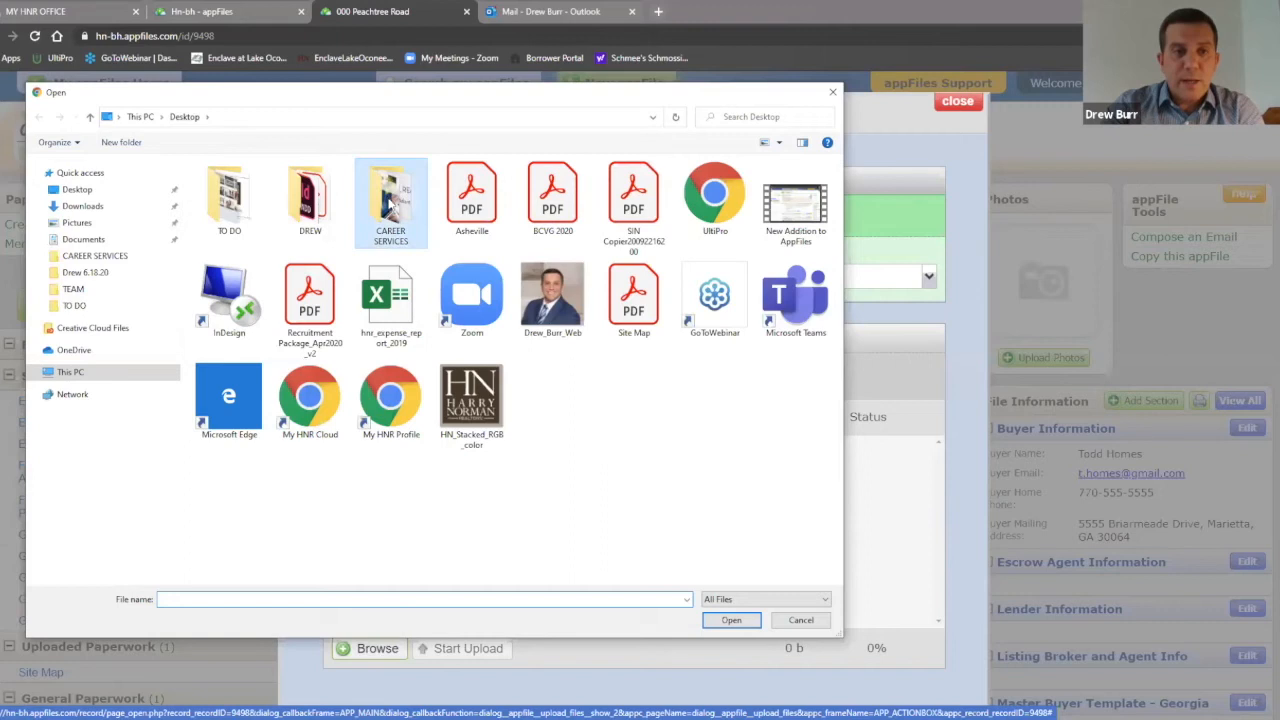
{"action": "double_click", "coordinate": [390, 200]}
{"action": "double_click", "coordinate": [468, 195]}
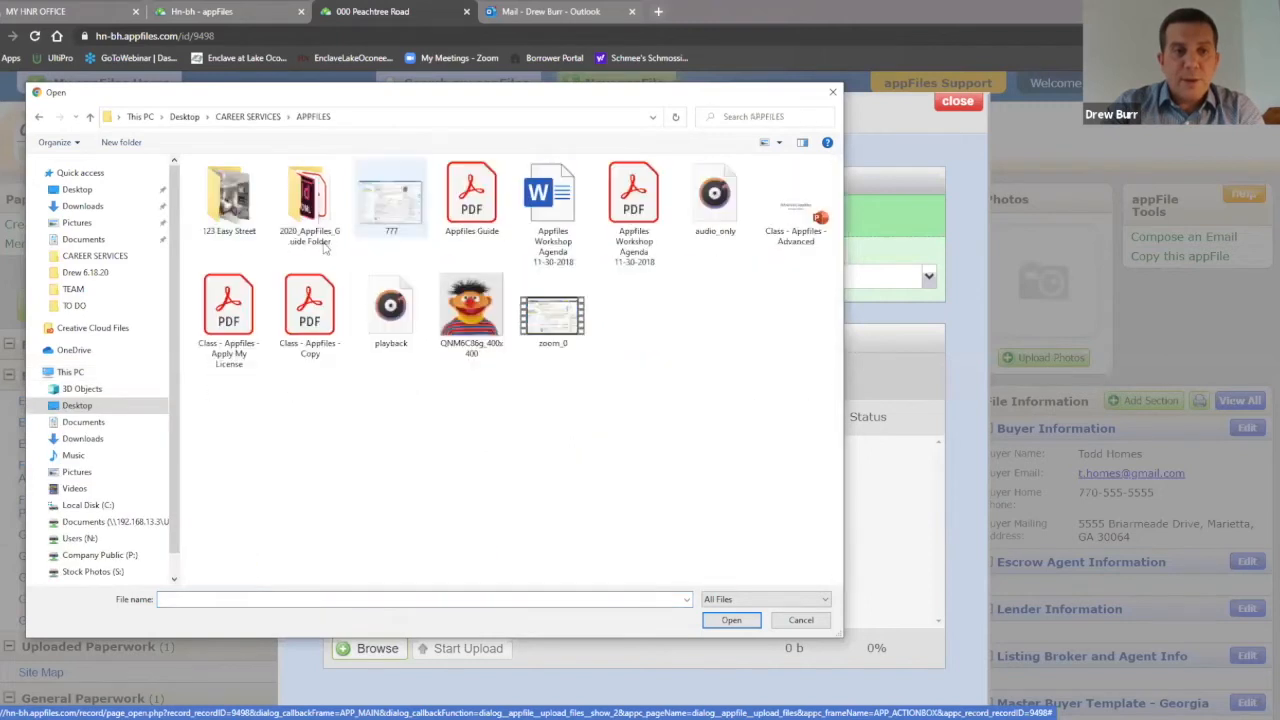
{"action": "double_click", "coordinate": [237, 198]}
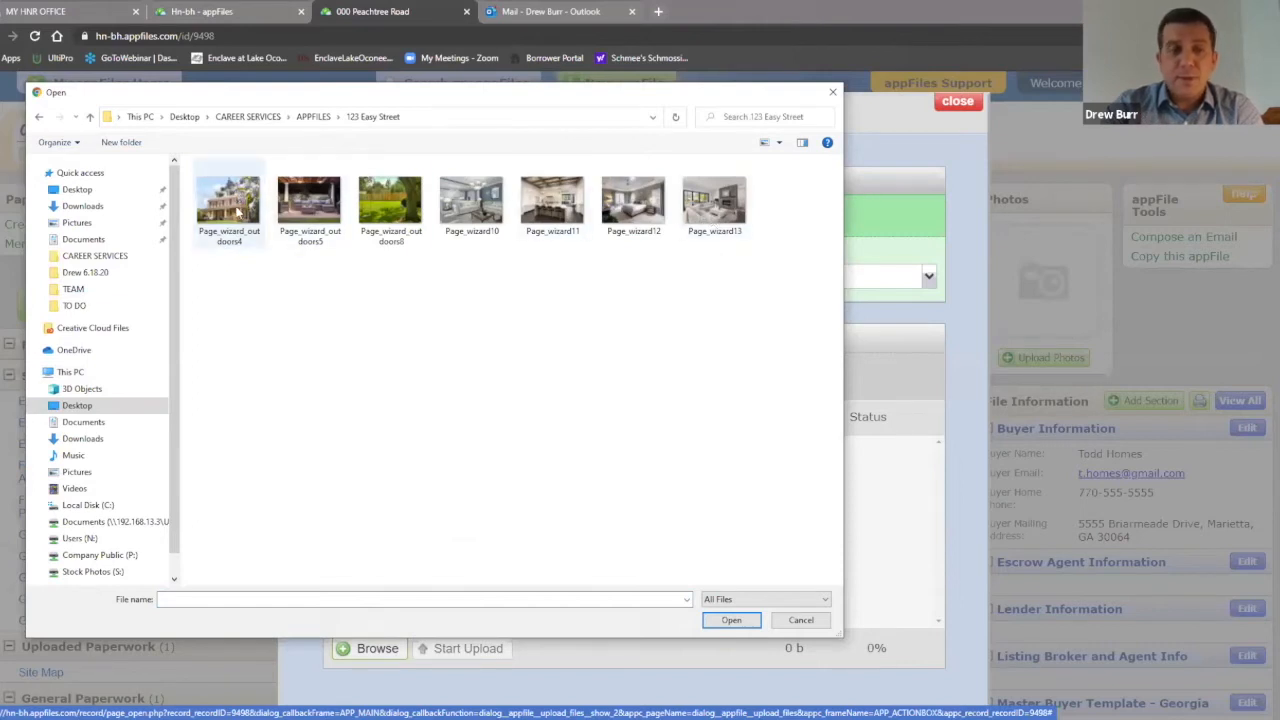
{"action": "left_click", "coordinate": [237, 200]}
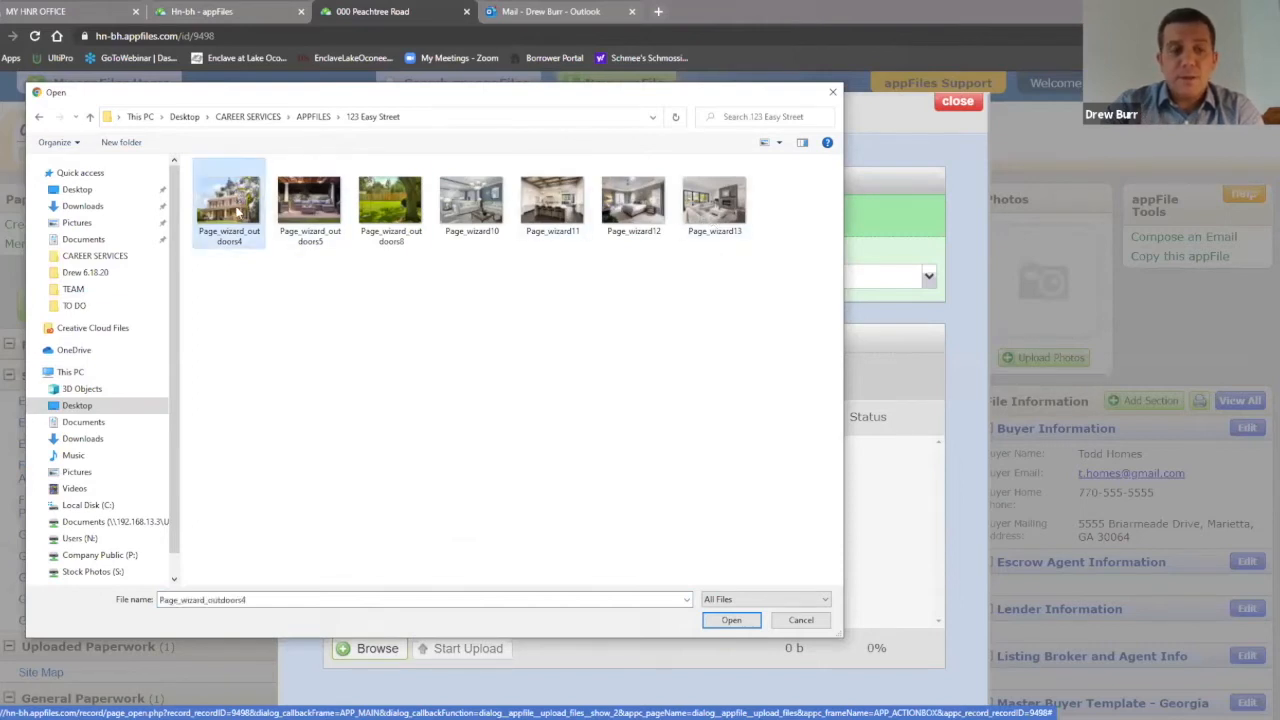
{"action": "left_click", "coordinate": [731, 214], "text": "shift"}
{"action": "left_click", "coordinate": [729, 620]}
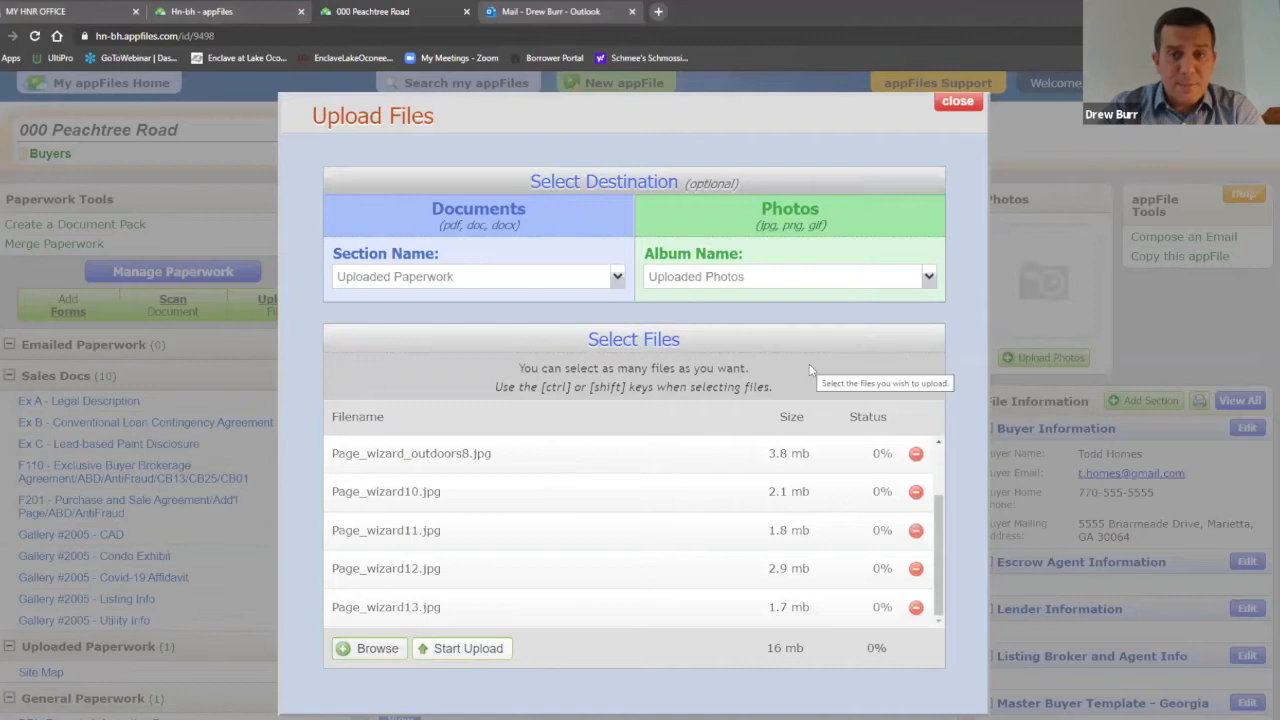
{"action": "left_click", "coordinate": [470, 649]}
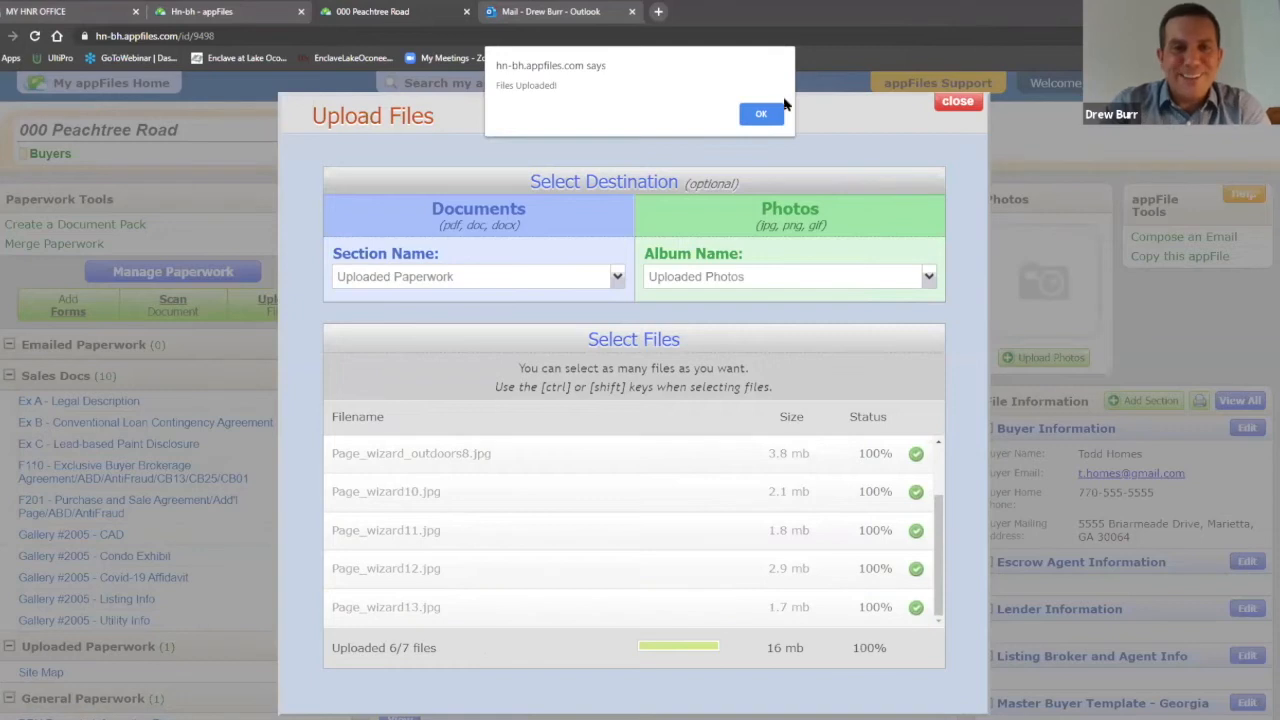
{"action": "left_click", "coordinate": [766, 113]}
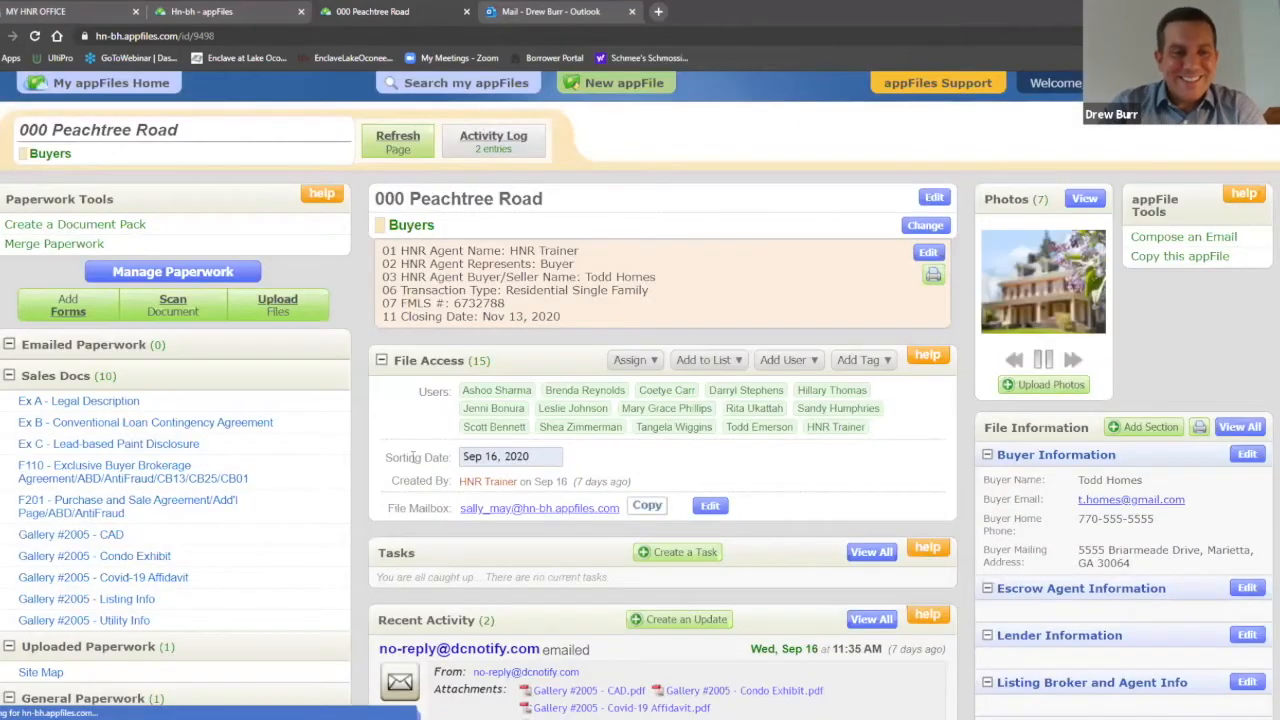
Step: View the Uploaded Photos album with all 7 house photos for 000 Peachtree Road
{"action": "scroll", "coordinate": [415, 435], "scroll_direction": "down", "scroll_amount": 2}
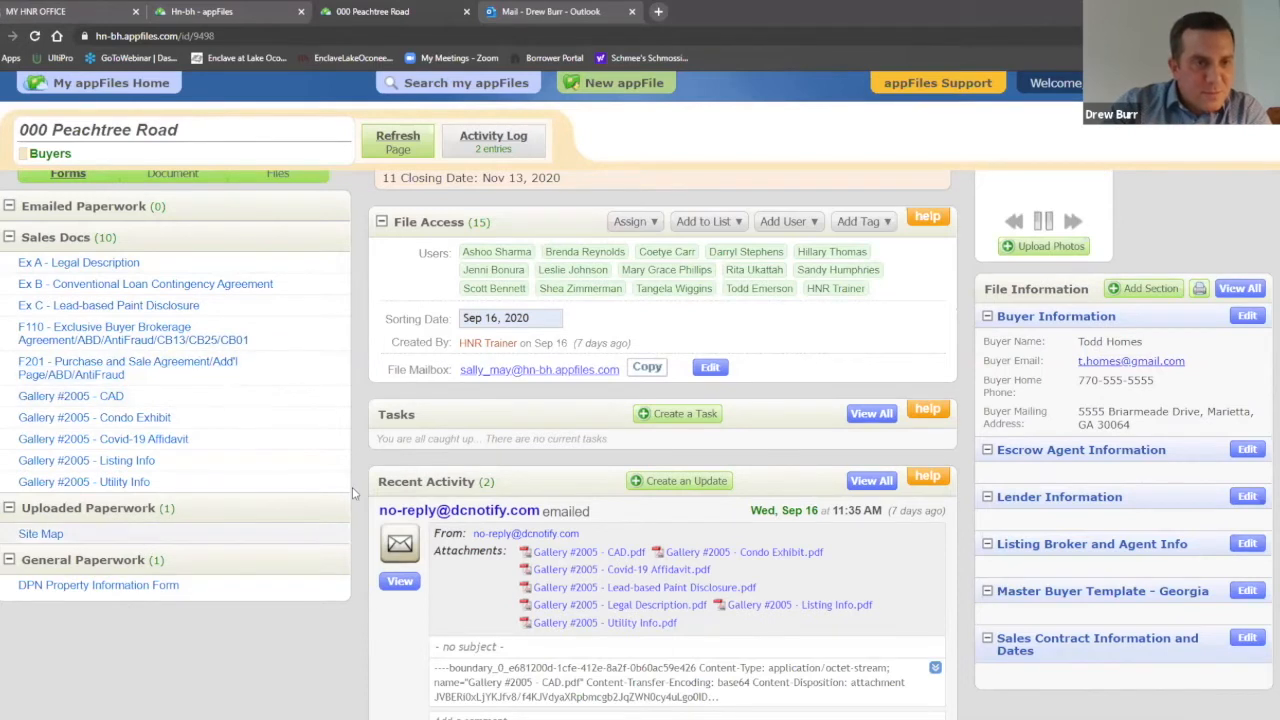
{"action": "scroll", "coordinate": [352, 485], "scroll_direction": "up", "scroll_amount": 3}
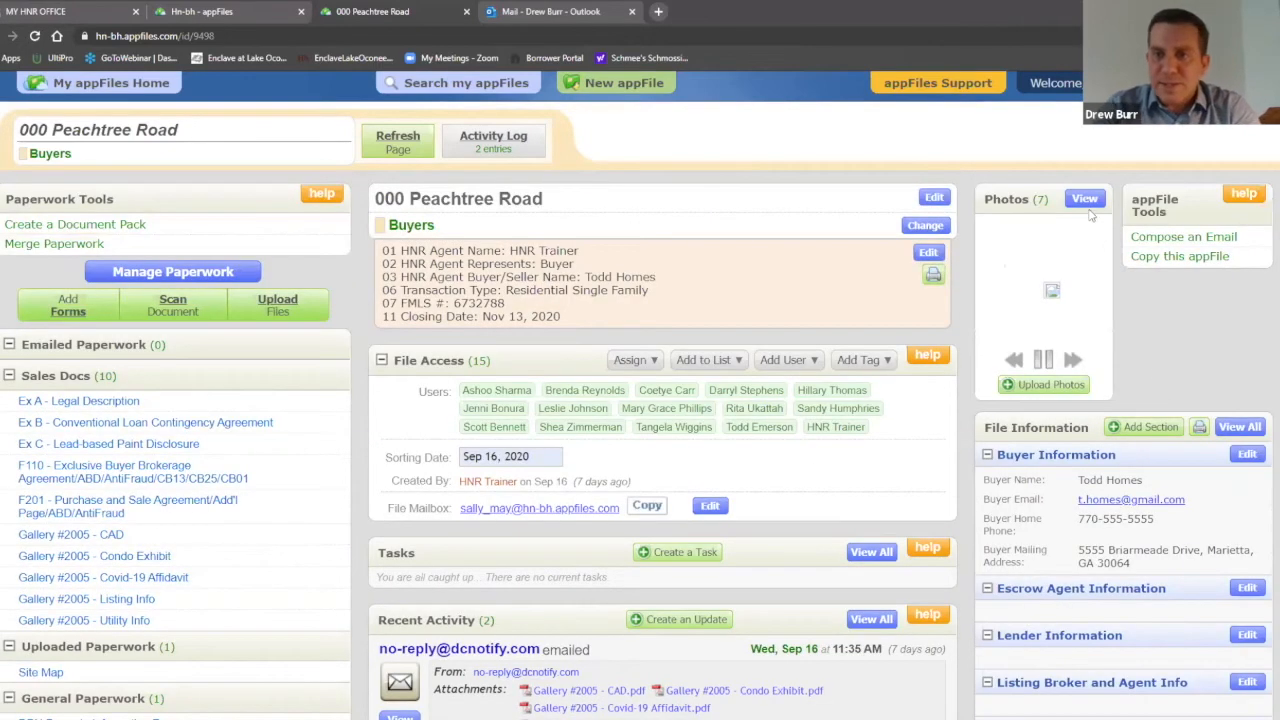
{"action": "left_click", "coordinate": [1088, 200]}
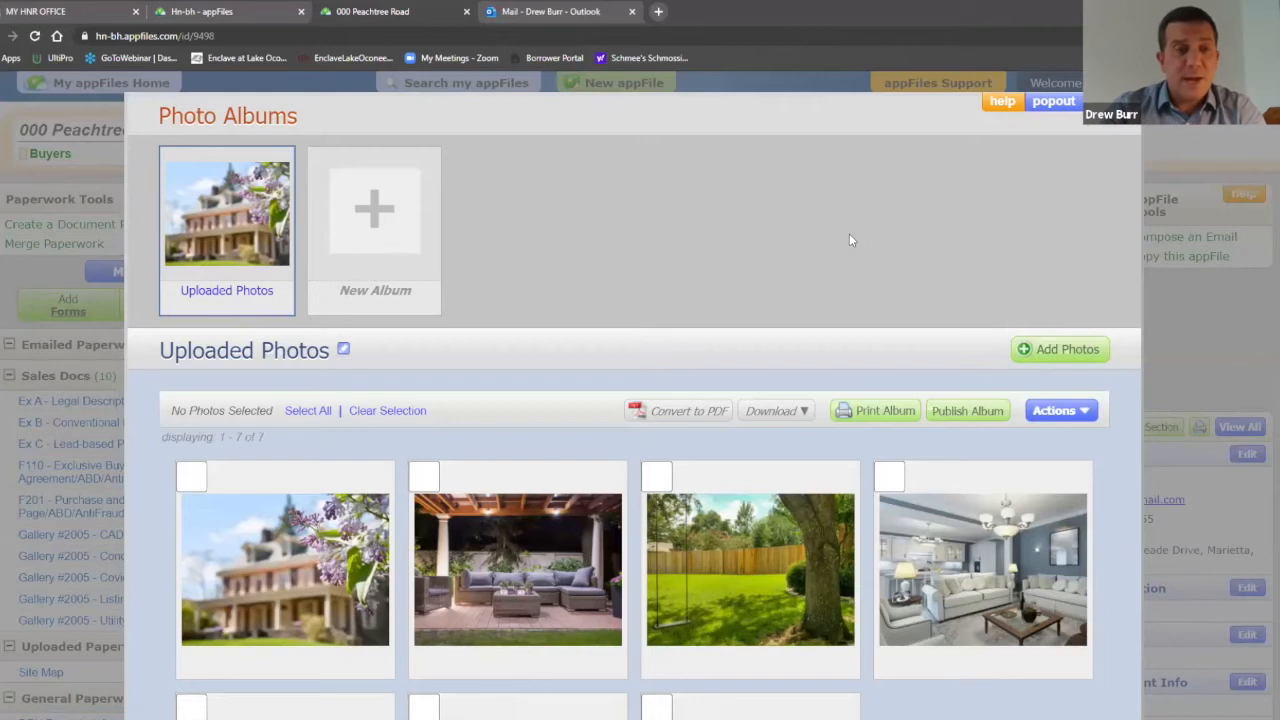
Step: Select all 7 uploaded photos and choose Convert to PDF
{"action": "left_click", "coordinate": [306, 411]}
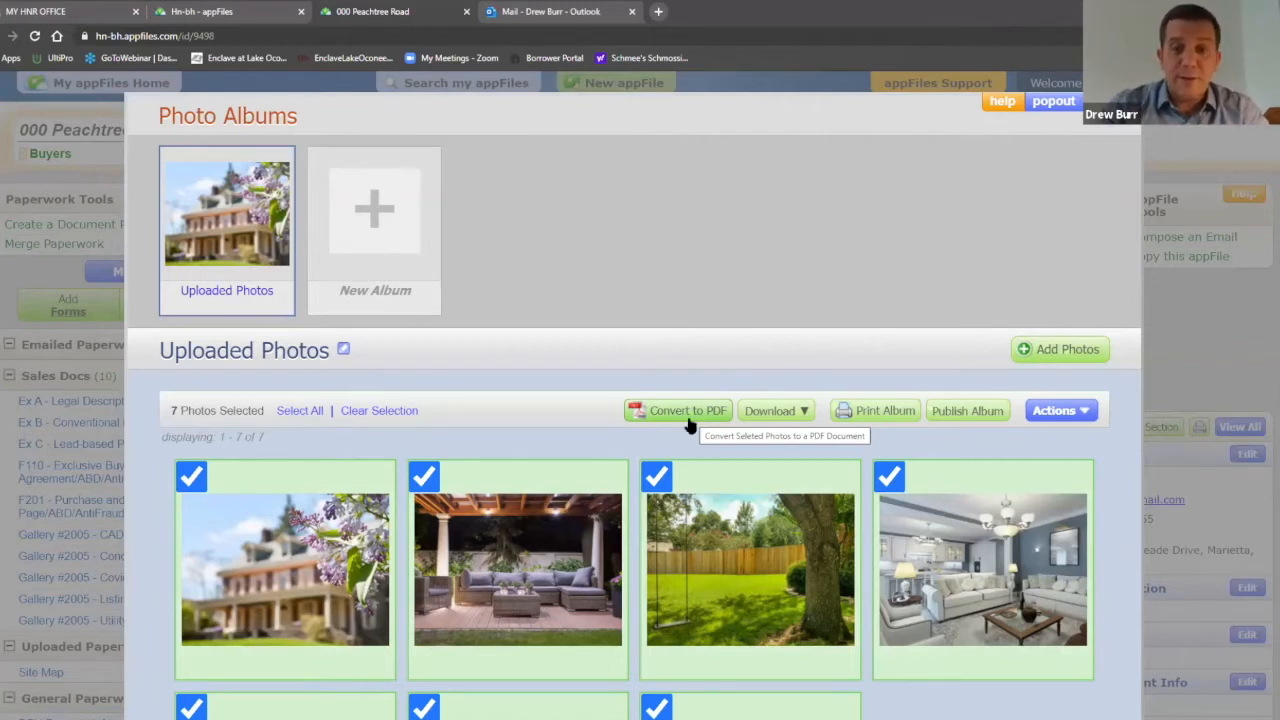
{"action": "left_click", "coordinate": [691, 418]}
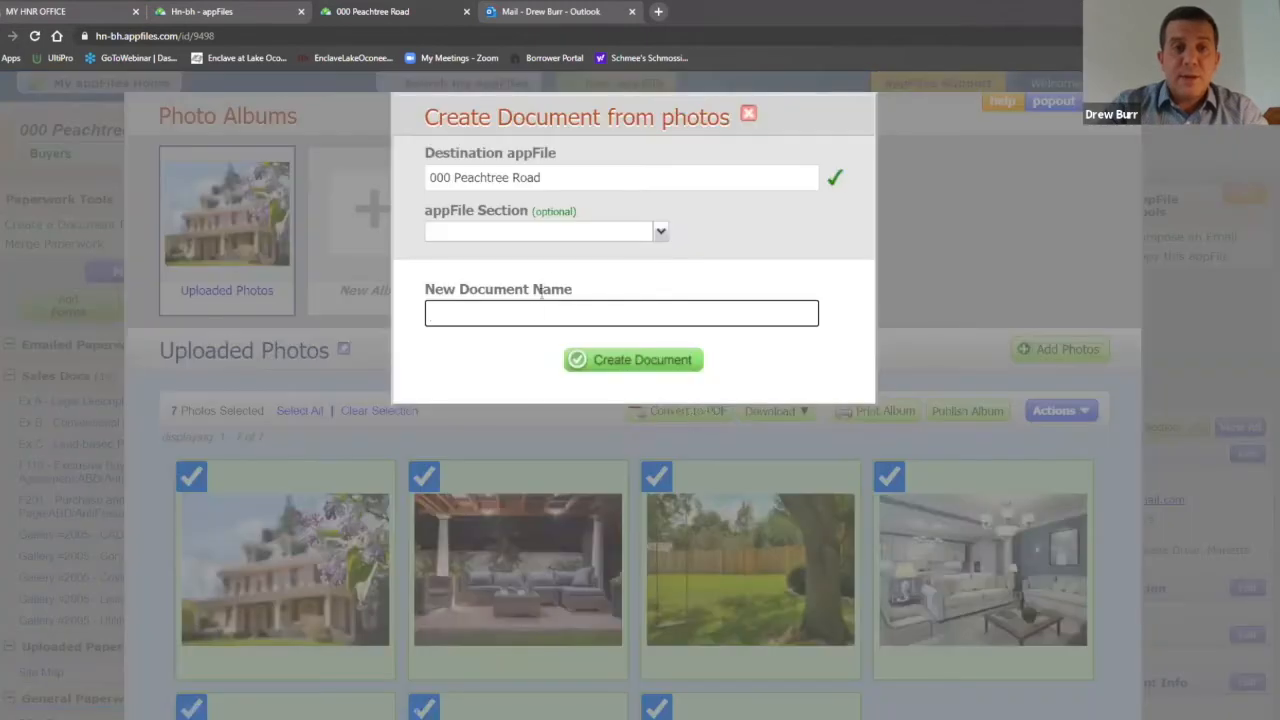
Step: Create a PDF document named 'Photos' from the photos, then close the Photo Albums
{"action": "type", "text": "Photos"}
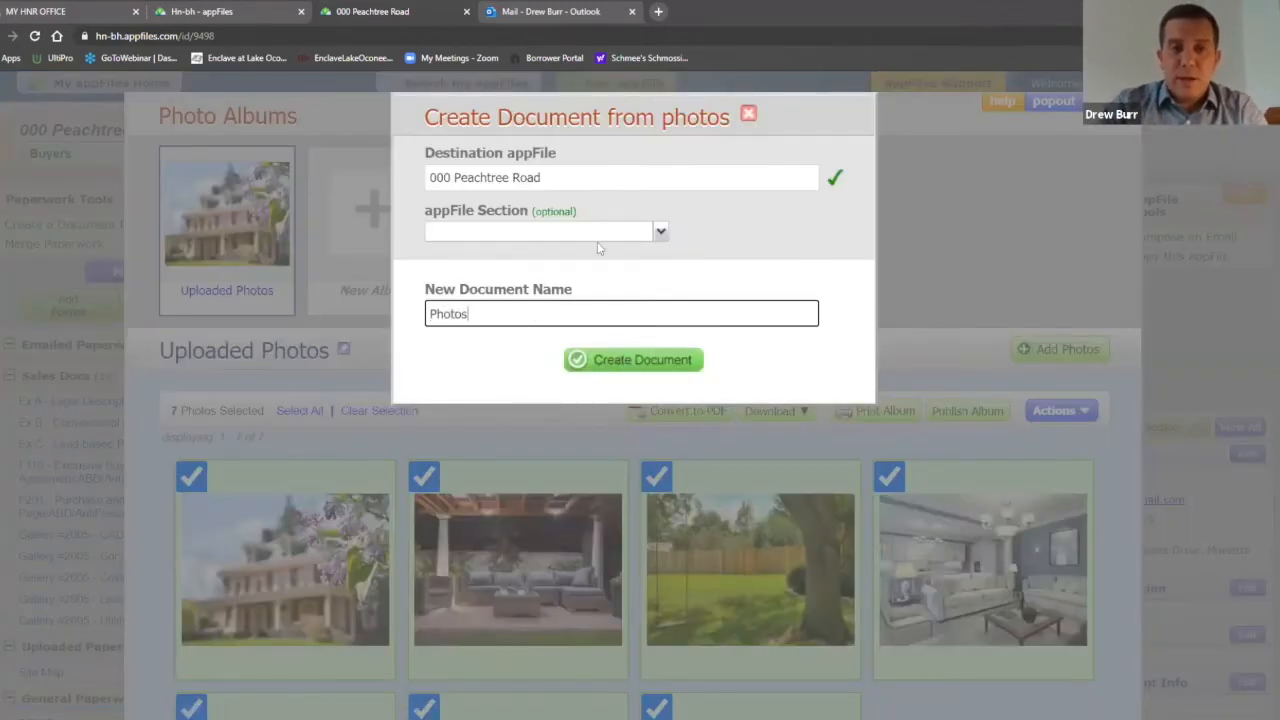
{"action": "left_click", "coordinate": [654, 370]}
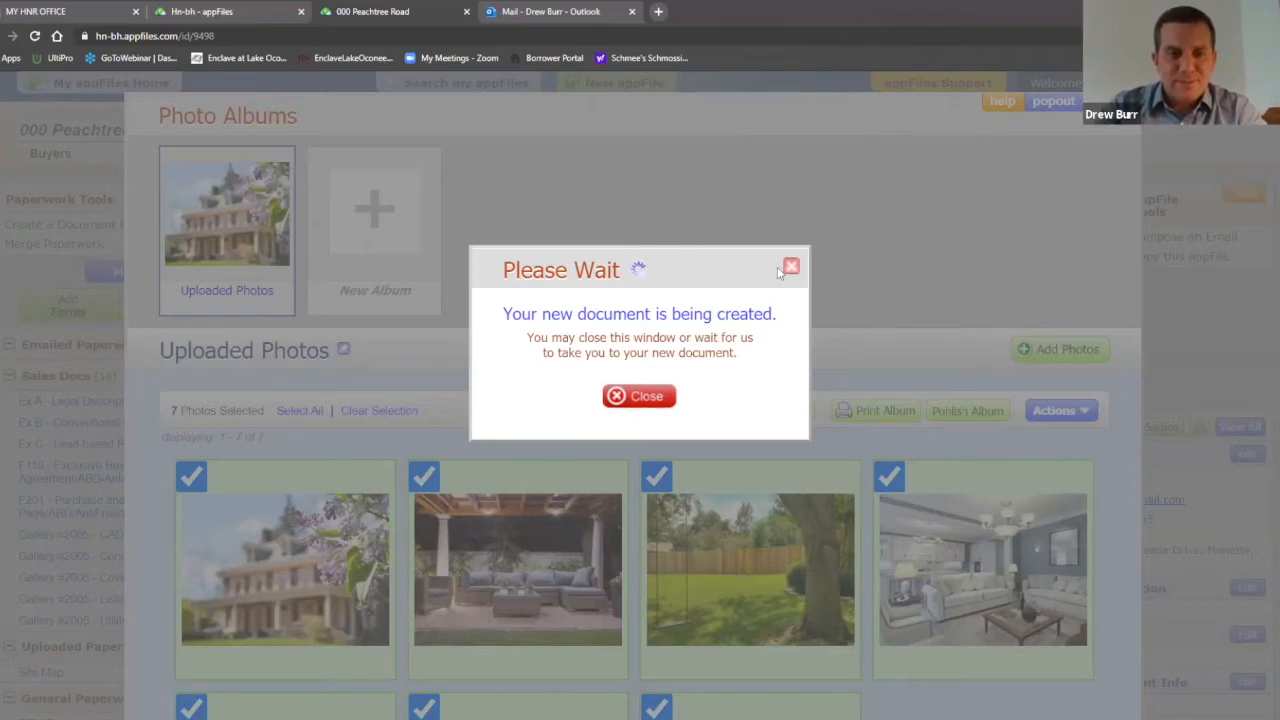
{"action": "left_click", "coordinate": [652, 400]}
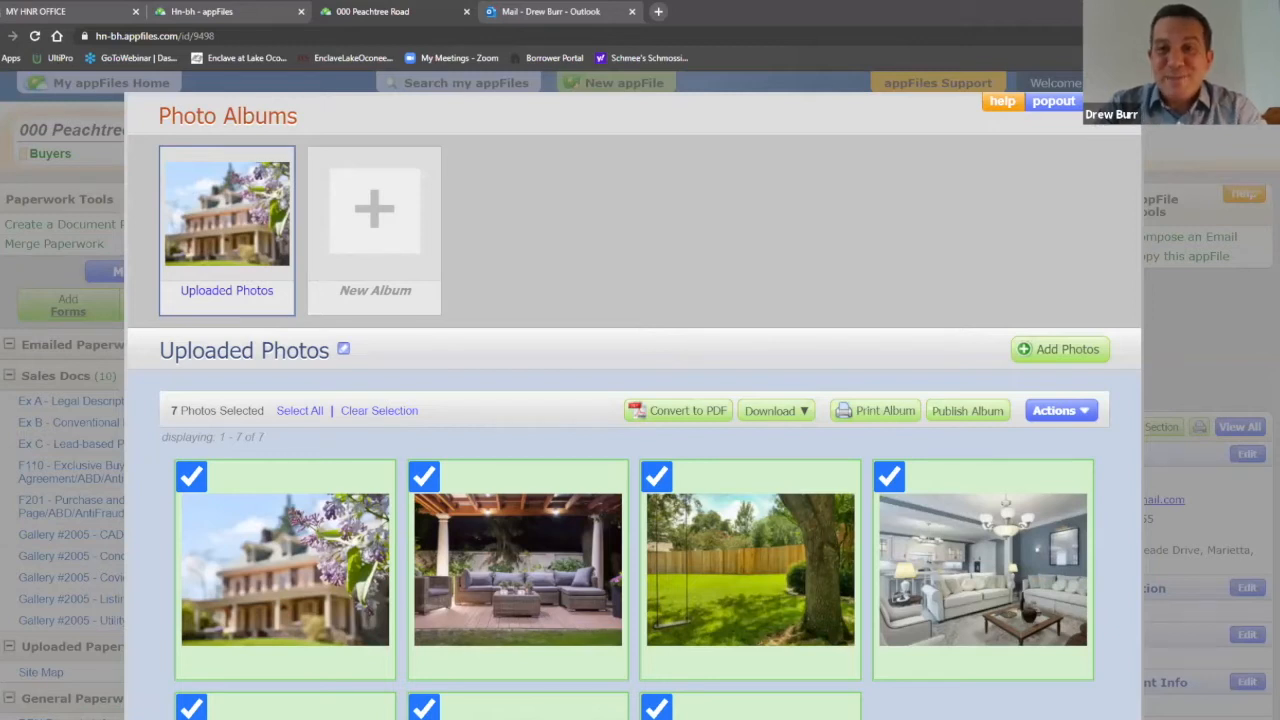
{"action": "key", "text": "Escape"}
{"action": "scroll", "coordinate": [240, 540], "scroll_direction": "down", "scroll_amount": 2}
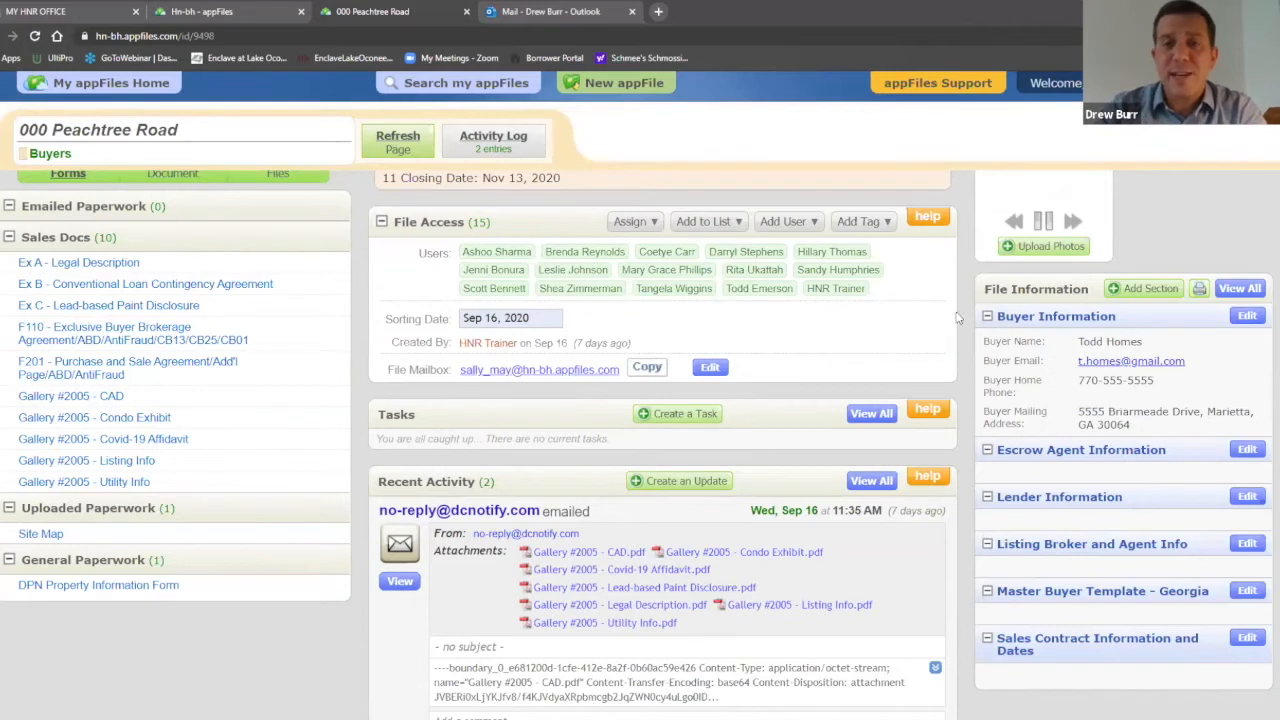
Step: Open the Site Map document listed under Uploaded Paperwork
{"action": "scroll", "coordinate": [960, 253], "scroll_direction": "up", "scroll_amount": 2}
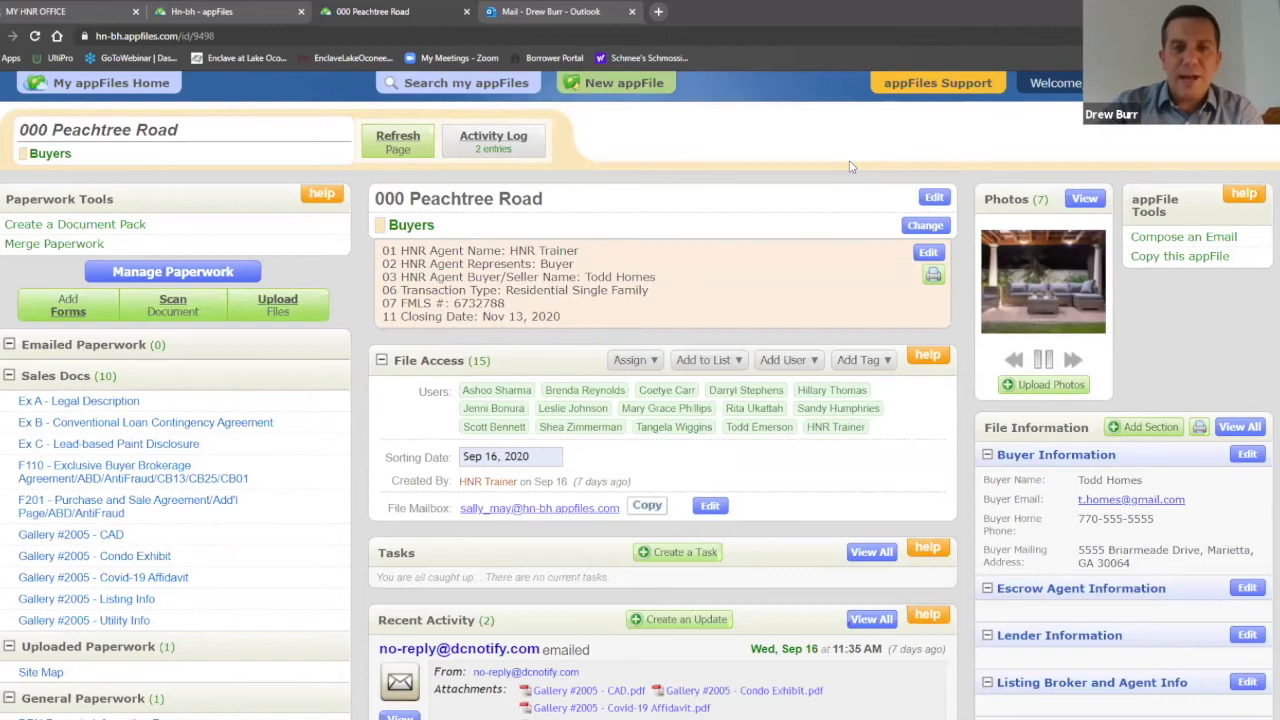
{"action": "scroll", "coordinate": [450, 350], "scroll_direction": "down", "scroll_amount": 2}
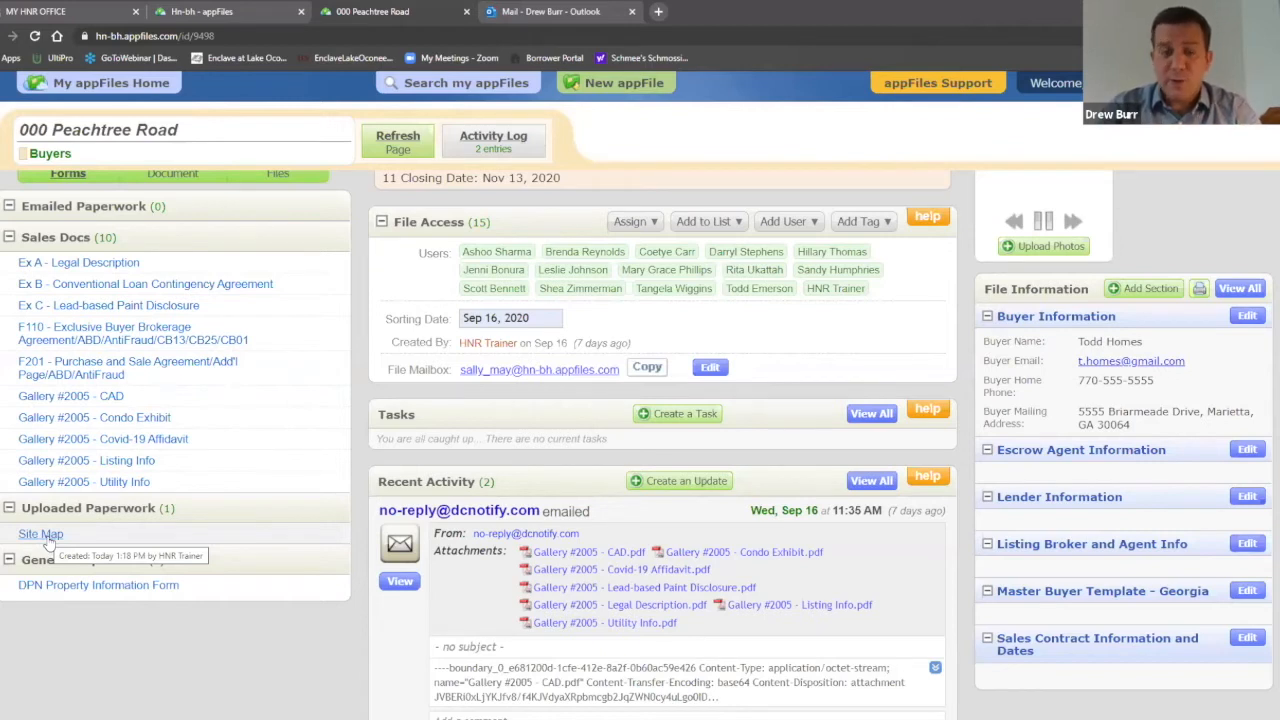
{"action": "double_click", "coordinate": [52, 537]}
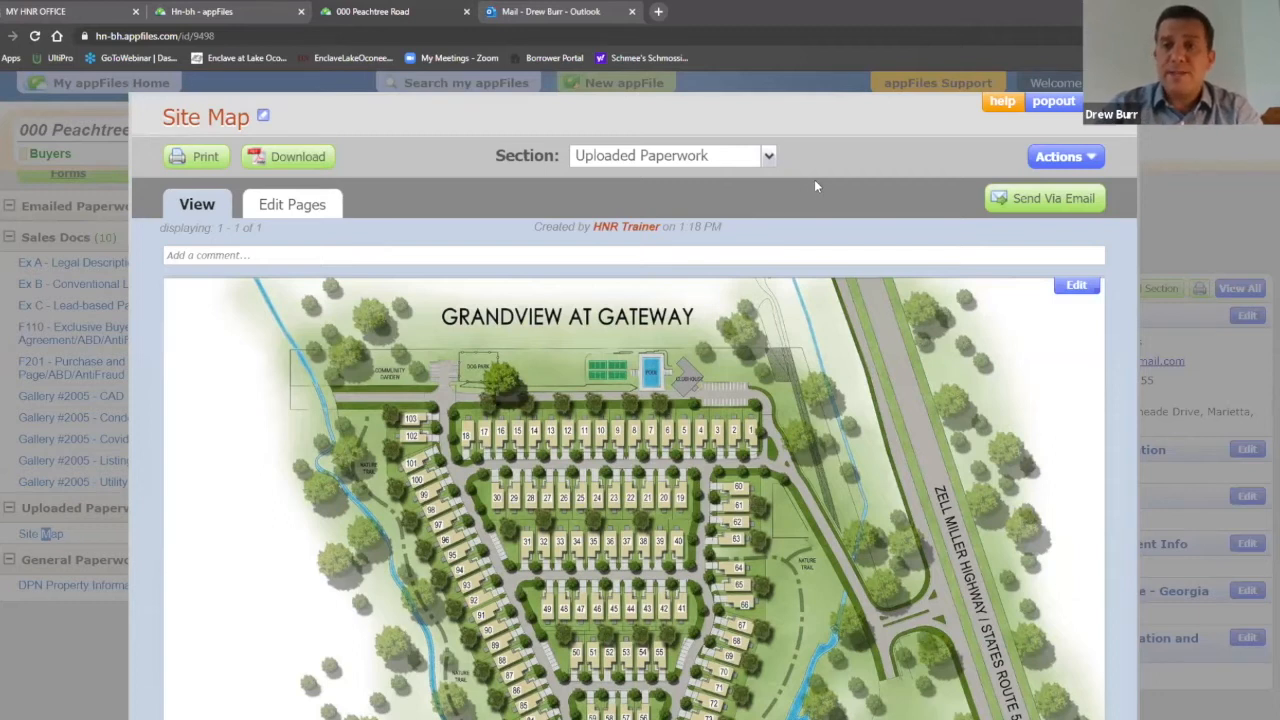
Step: Choose Move to another appFile from the Site Map's Actions list
{"action": "left_click", "coordinate": [1087, 162]}
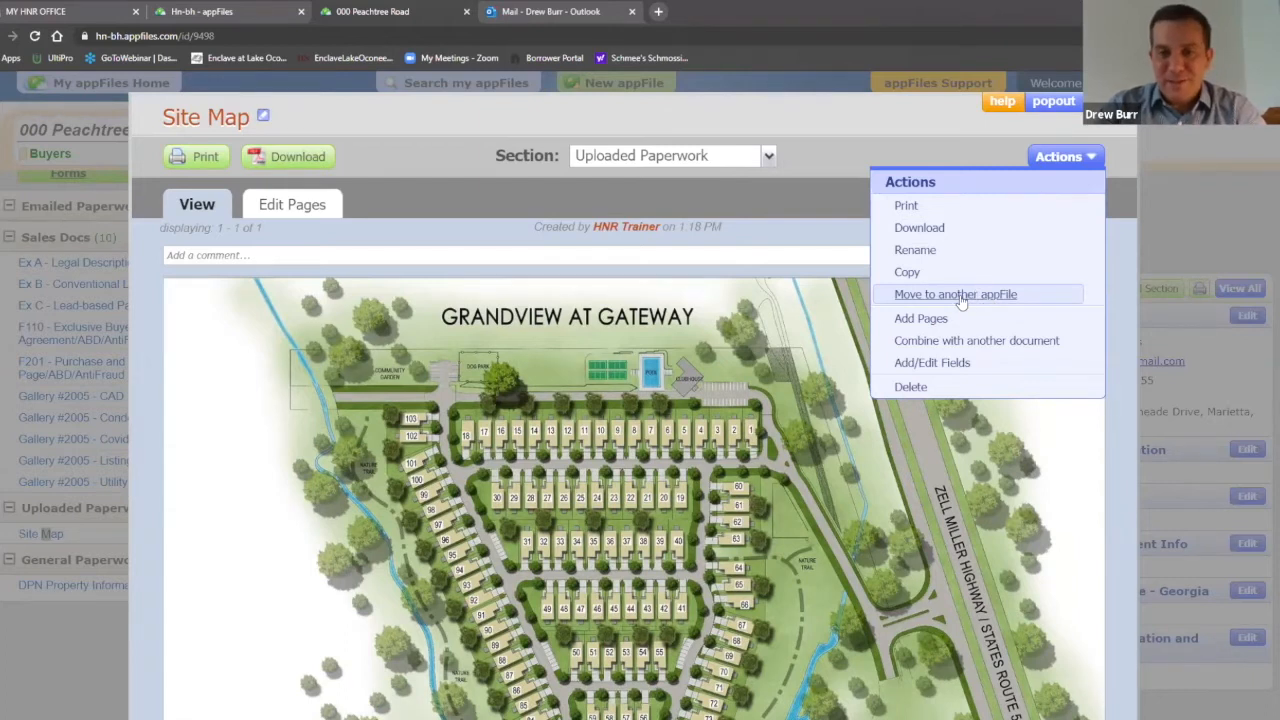
{"action": "left_click", "coordinate": [958, 296]}
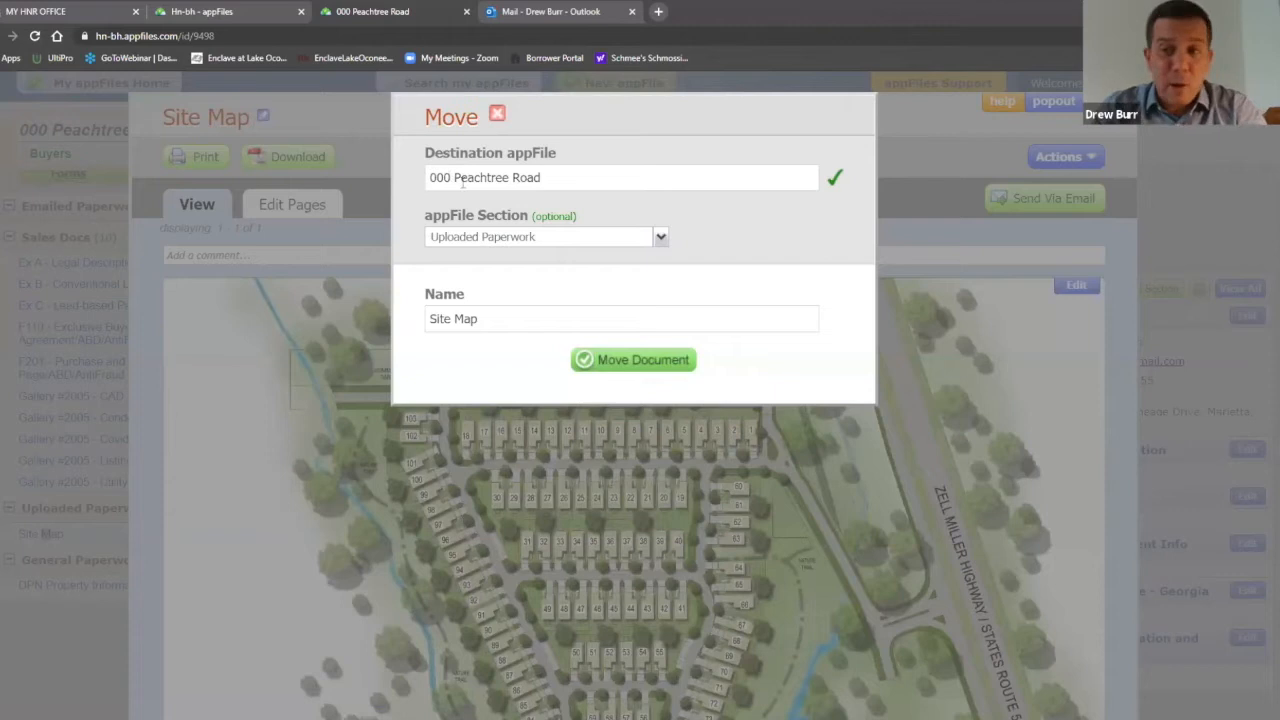
Step: Move the Site Map to the 001 Peachtree Road appFile
{"action": "left_click", "coordinate": [449, 177]}
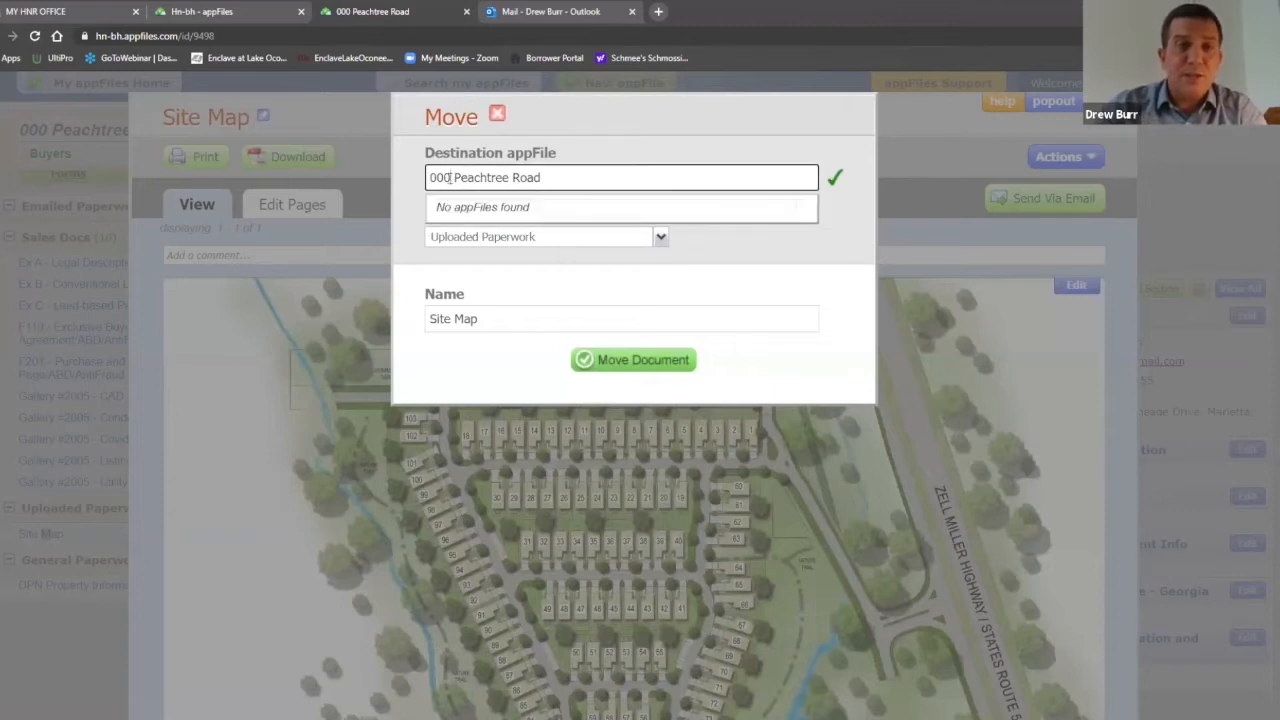
{"action": "key", "text": "BackSpace"}
{"action": "type", "text": "1"}
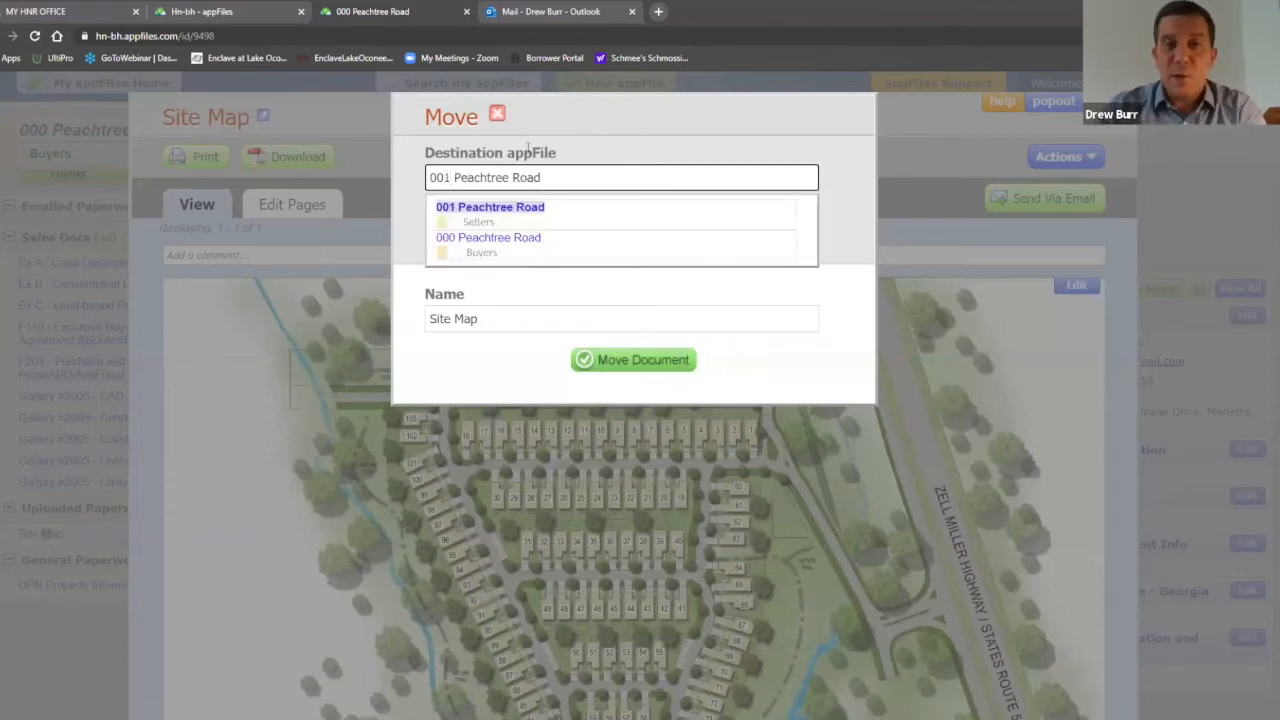
{"action": "left_click", "coordinate": [511, 213]}
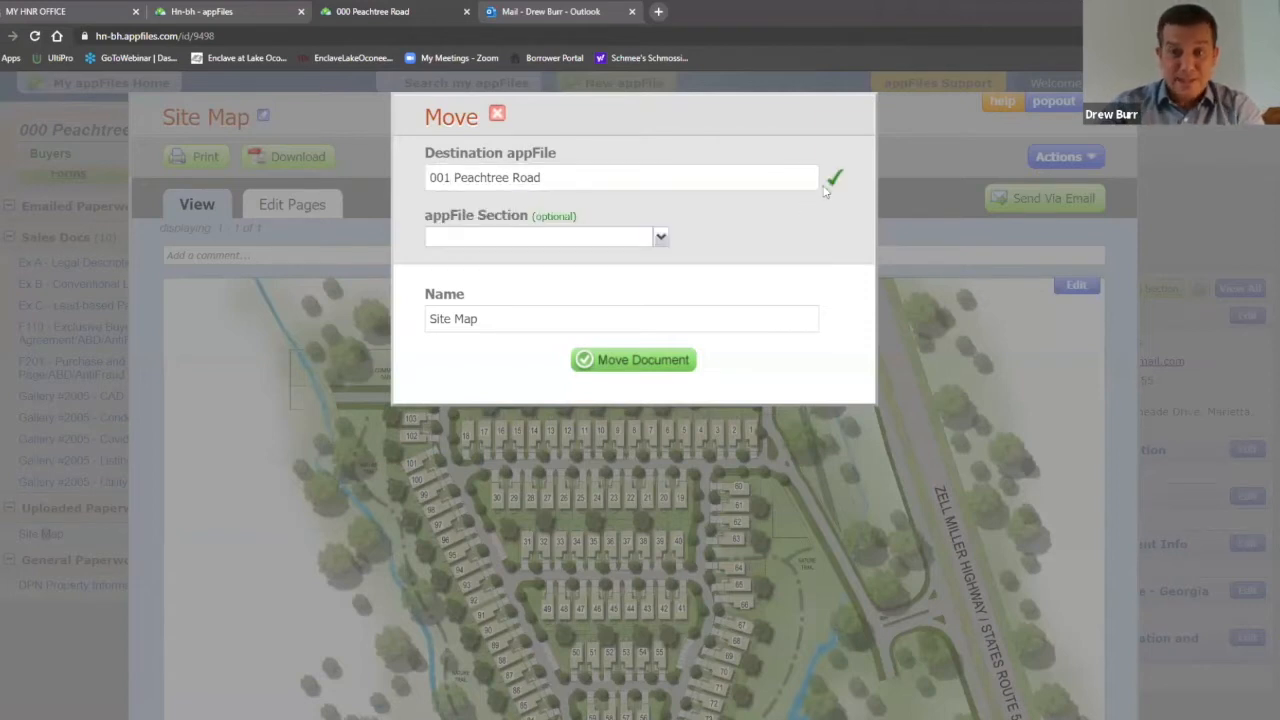
{"action": "left_click", "coordinate": [681, 362]}
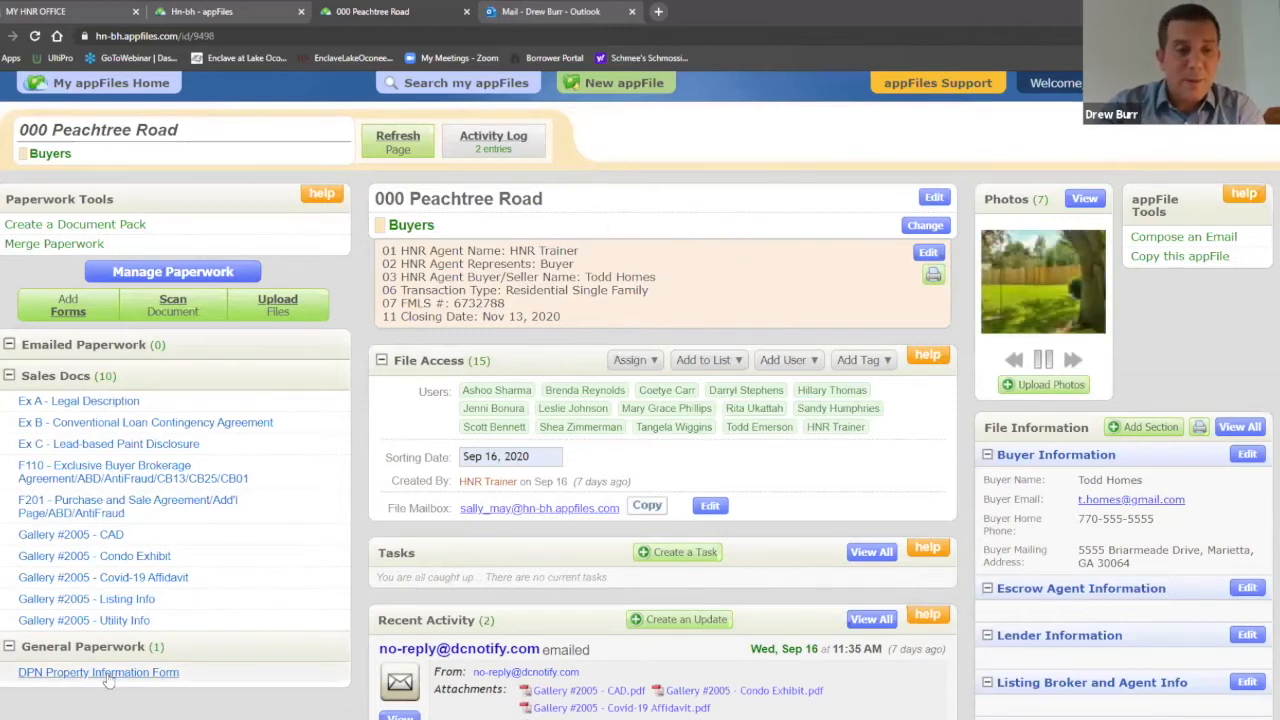
Step: Open the Gallery #2005 - CAD document from Sales Docs and show its Actions list
{"action": "left_click", "coordinate": [109, 535]}
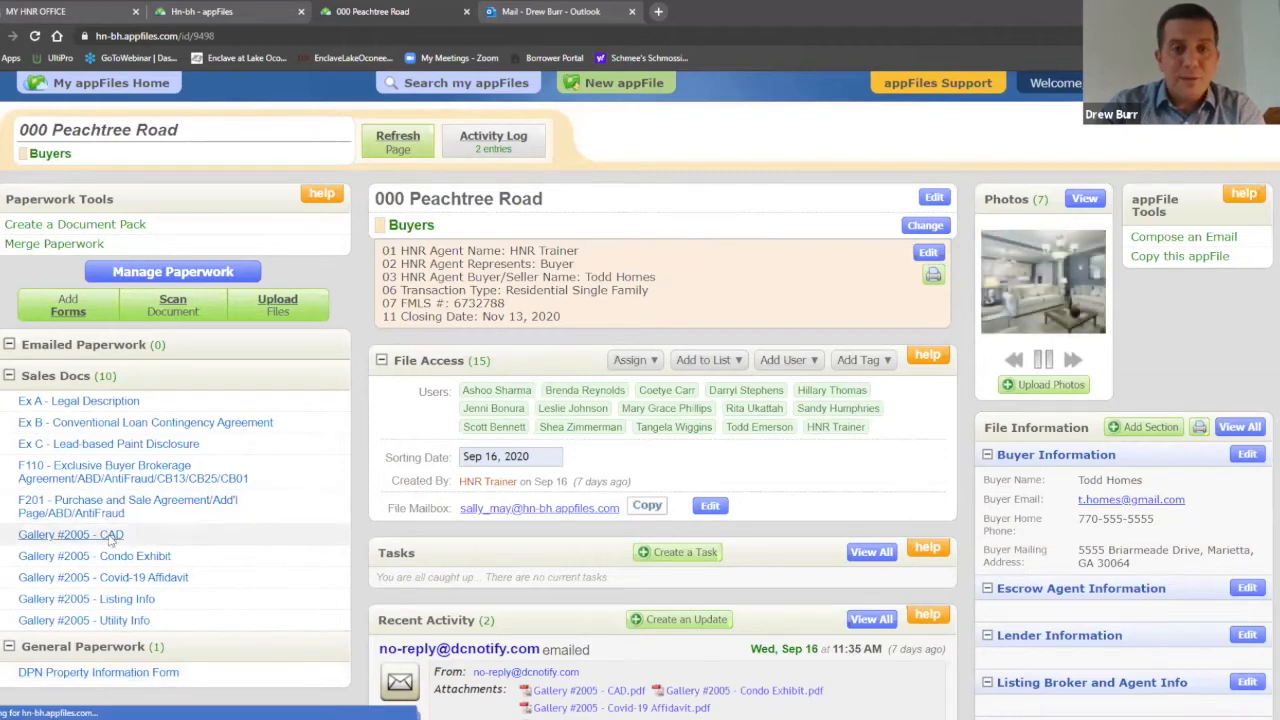
{"action": "left_click", "coordinate": [972, 158]}
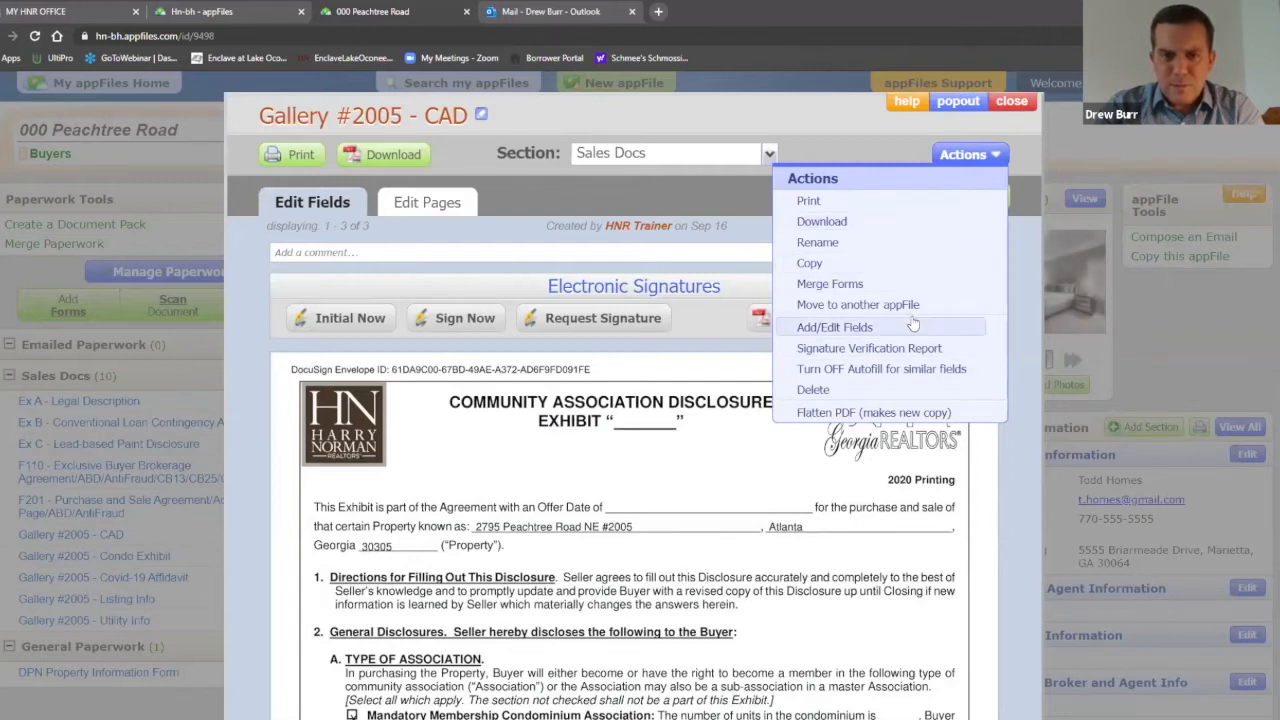
{"action": "left_click", "coordinate": [1030, 258]}
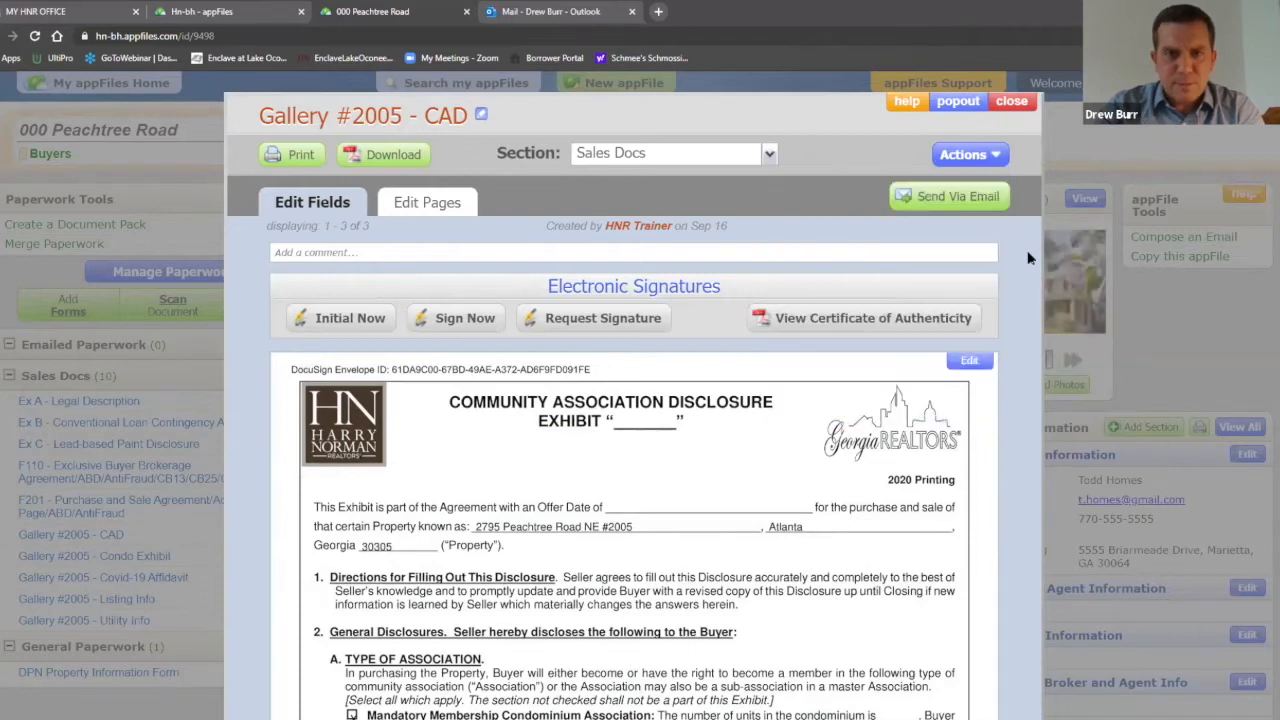
{"action": "left_click", "coordinate": [988, 155]}
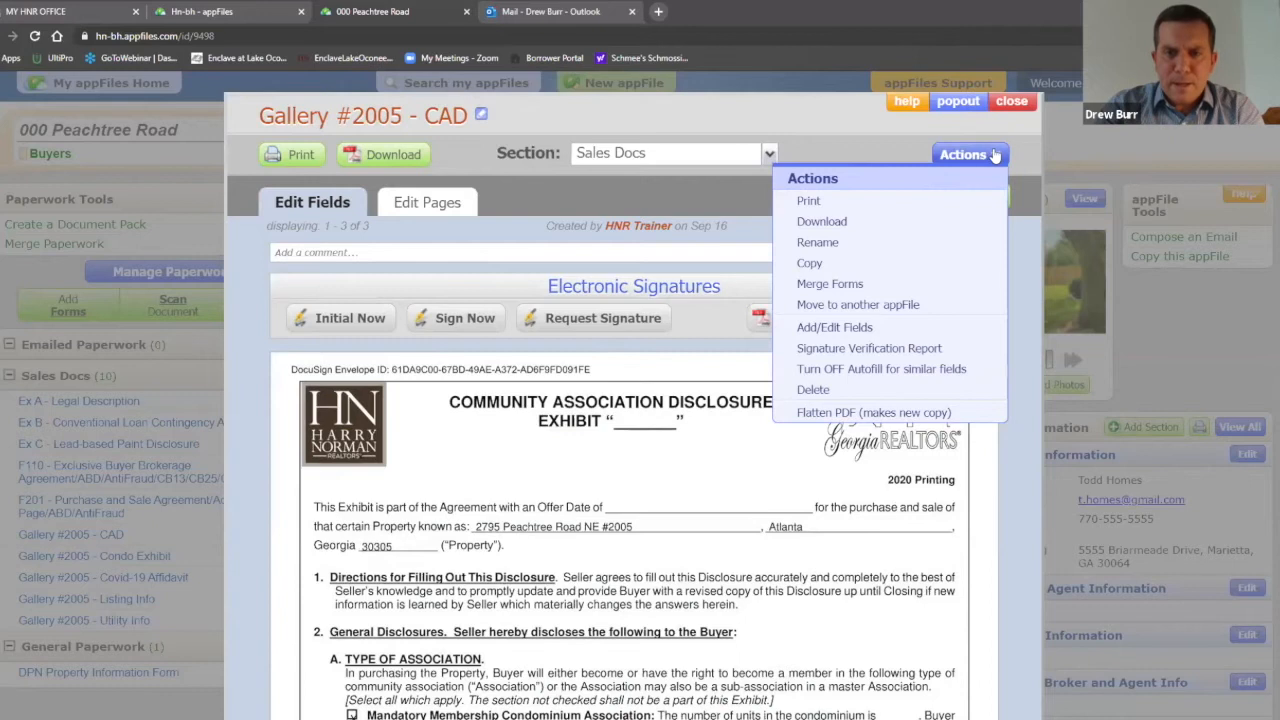
{"action": "left_click", "coordinate": [1015, 103]}
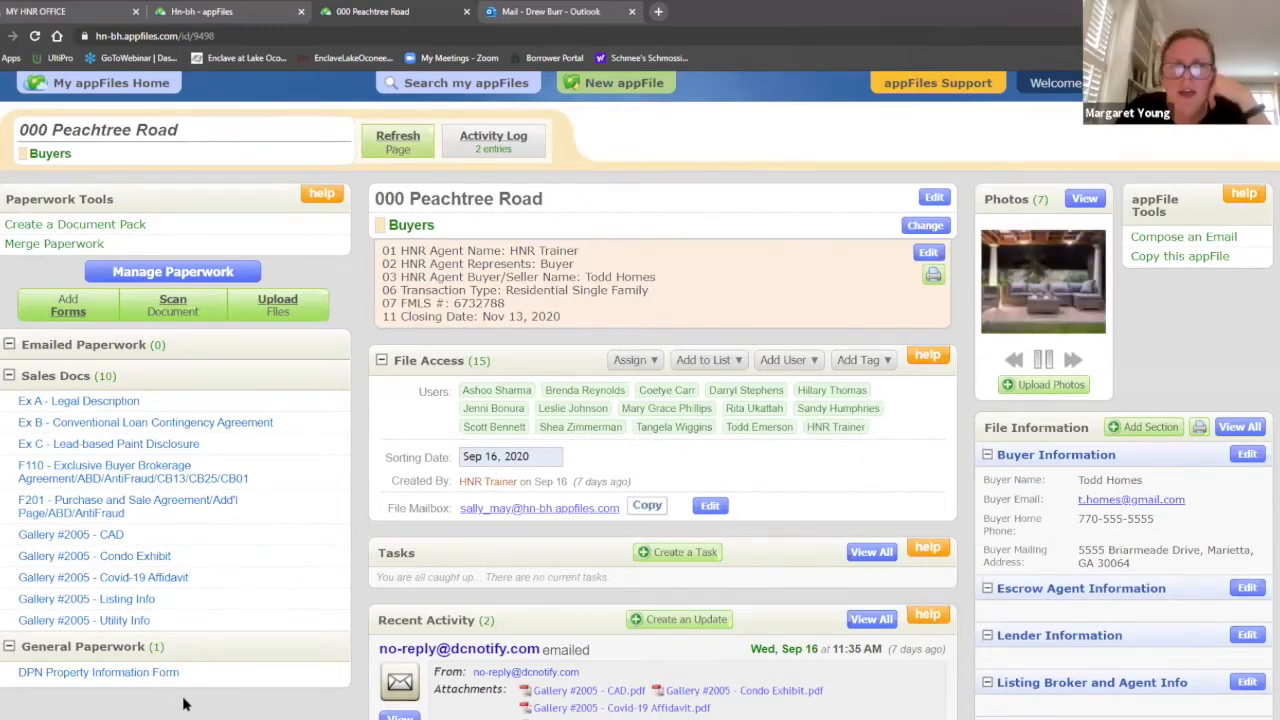
{"action": "left_click", "coordinate": [100, 537]}
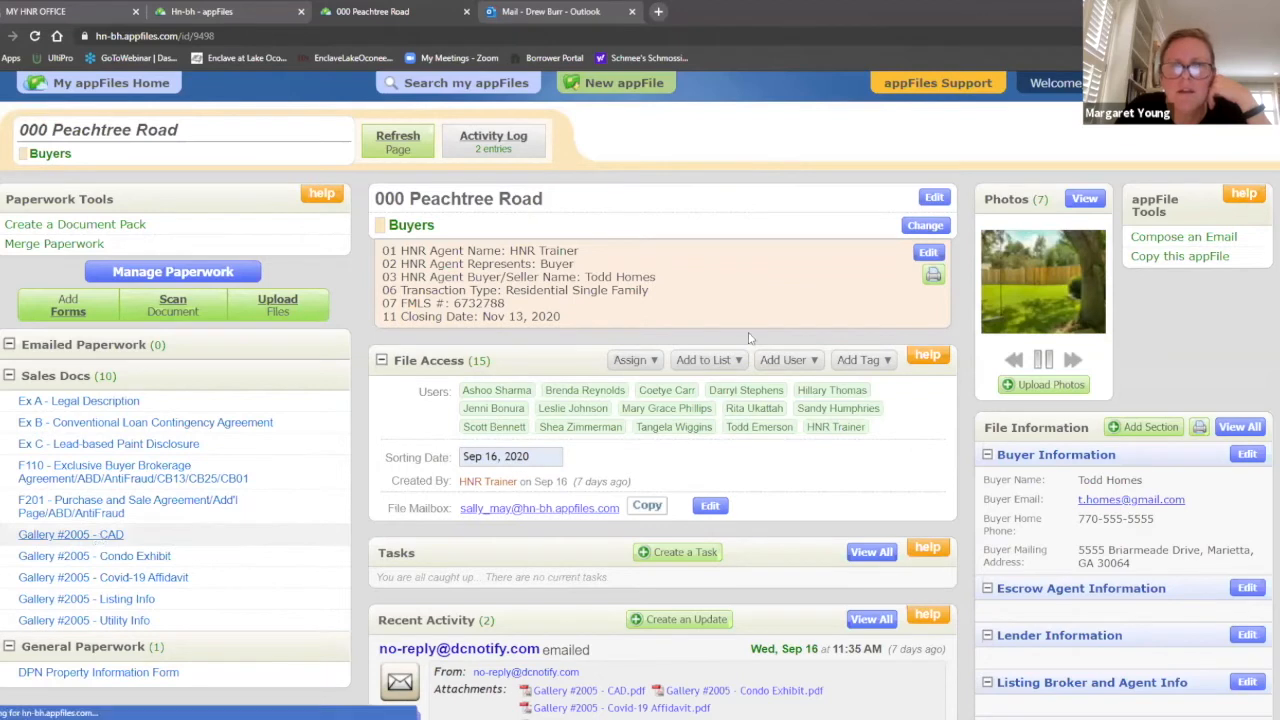
{"action": "left_click", "coordinate": [968, 156]}
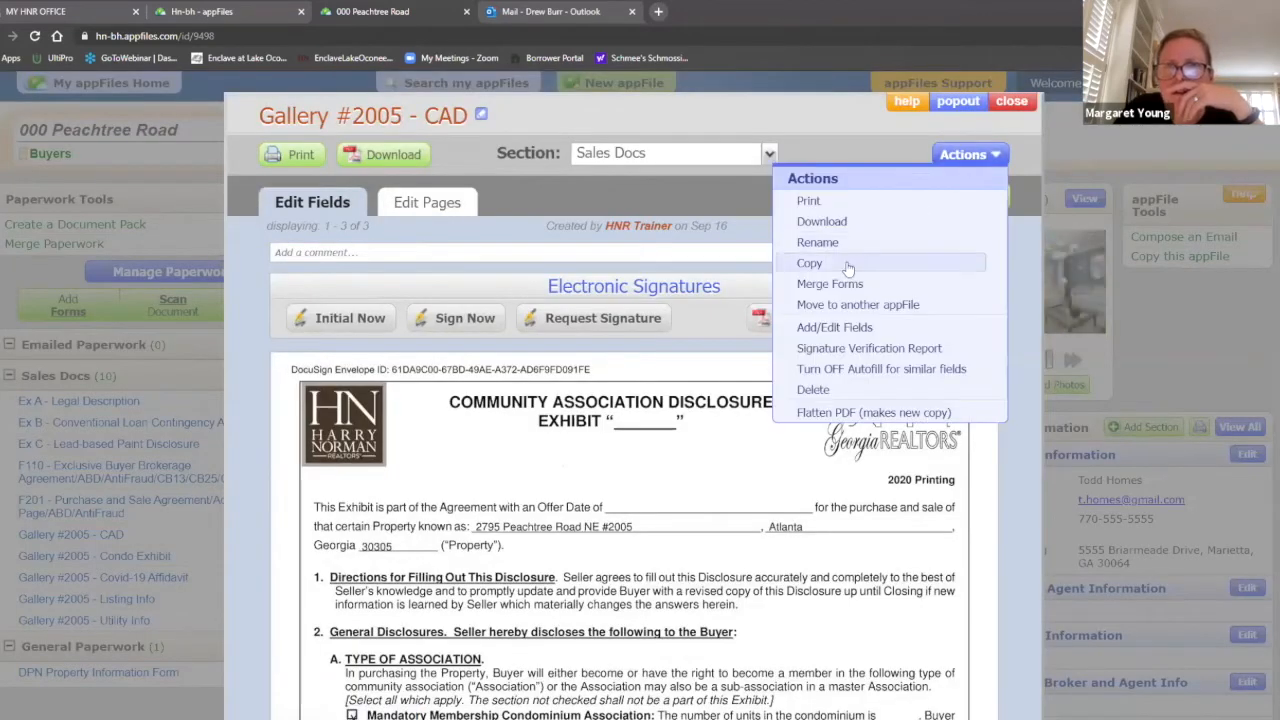
Step: Cancel the Copy dialog for the CAD document and close the document
{"action": "left_click", "coordinate": [812, 263]}
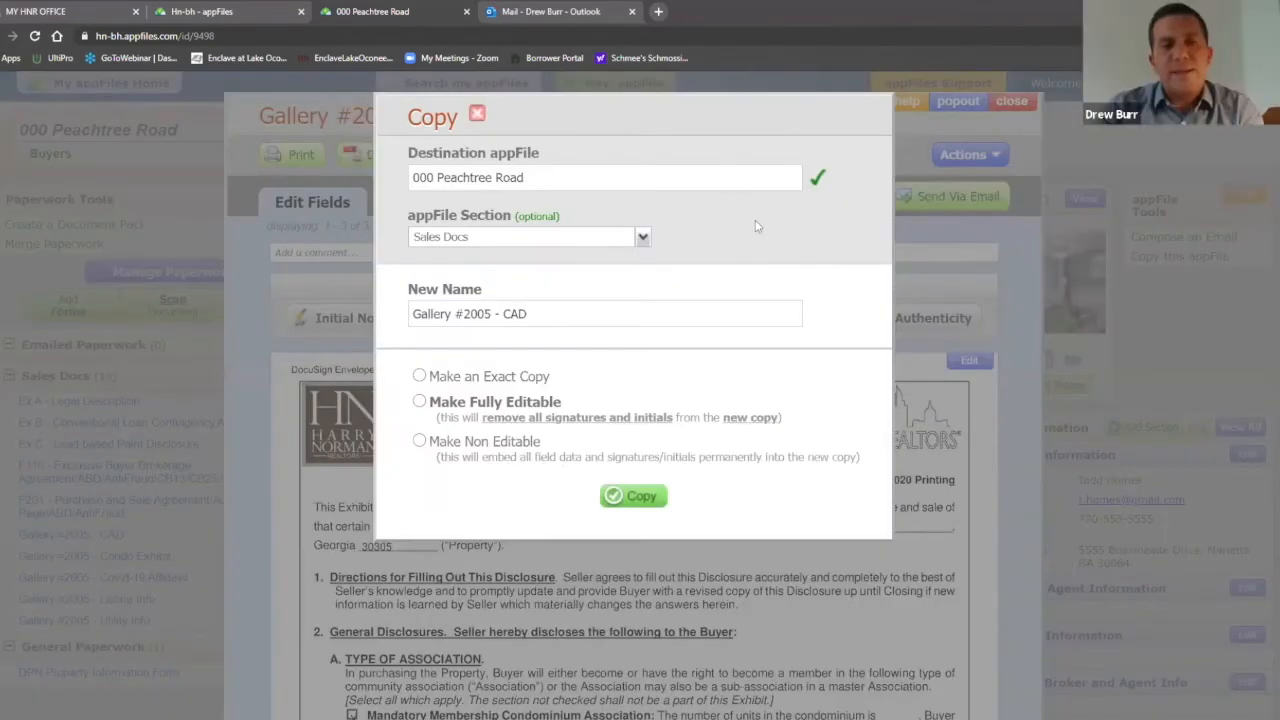
{"action": "left_click", "coordinate": [477, 113]}
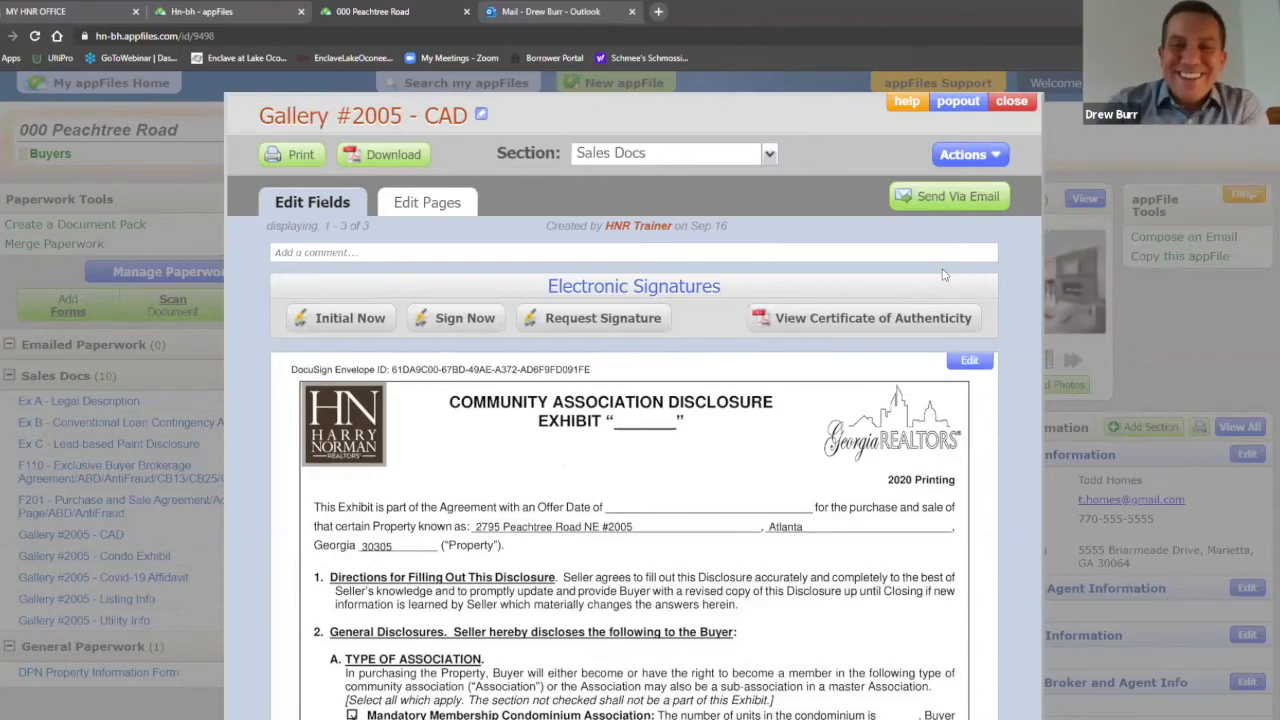
{"action": "left_click", "coordinate": [1016, 108]}
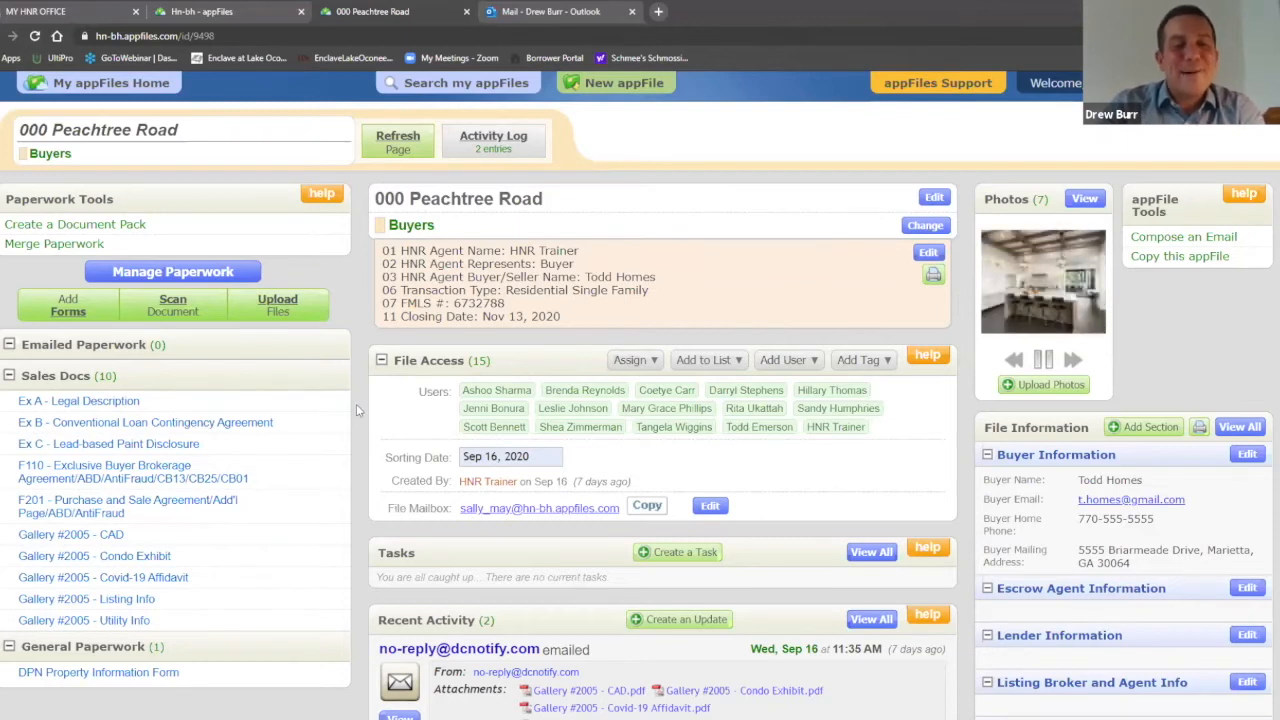
Step: Open the F201 agreement at pages 6-10 and open its Special Stipulations box
{"action": "left_click", "coordinate": [175, 511]}
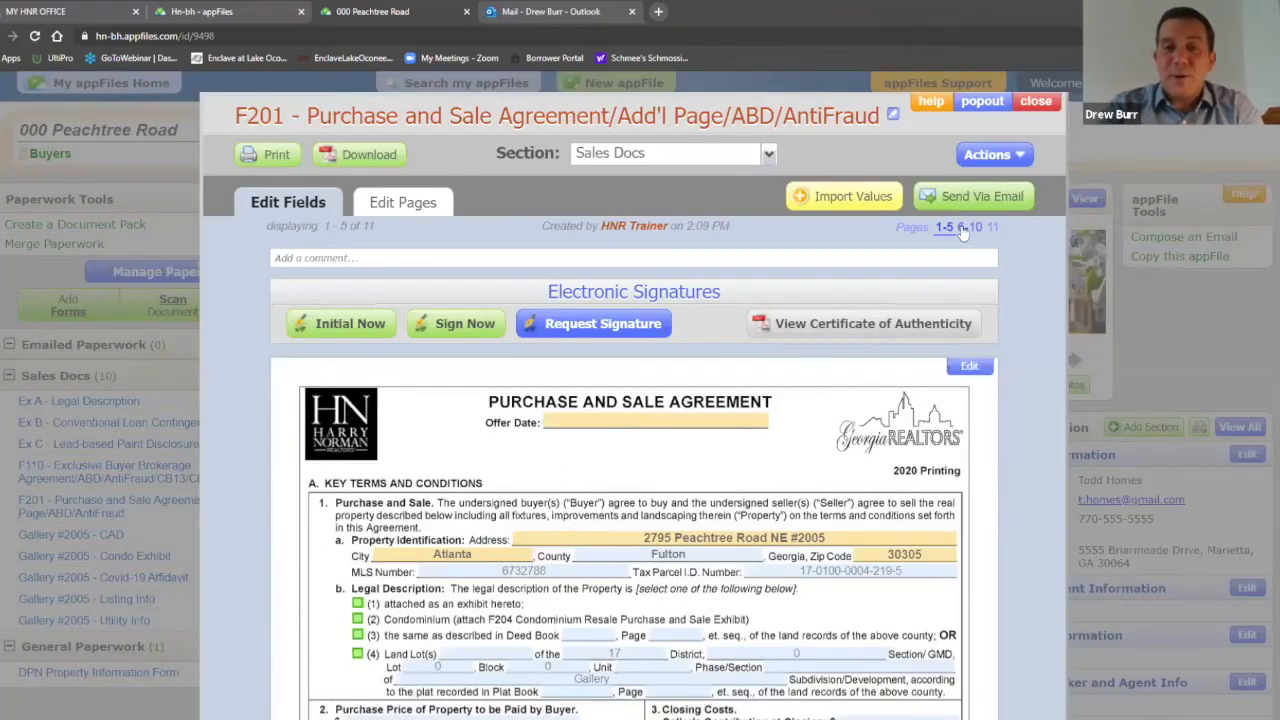
{"action": "left_click", "coordinate": [963, 227]}
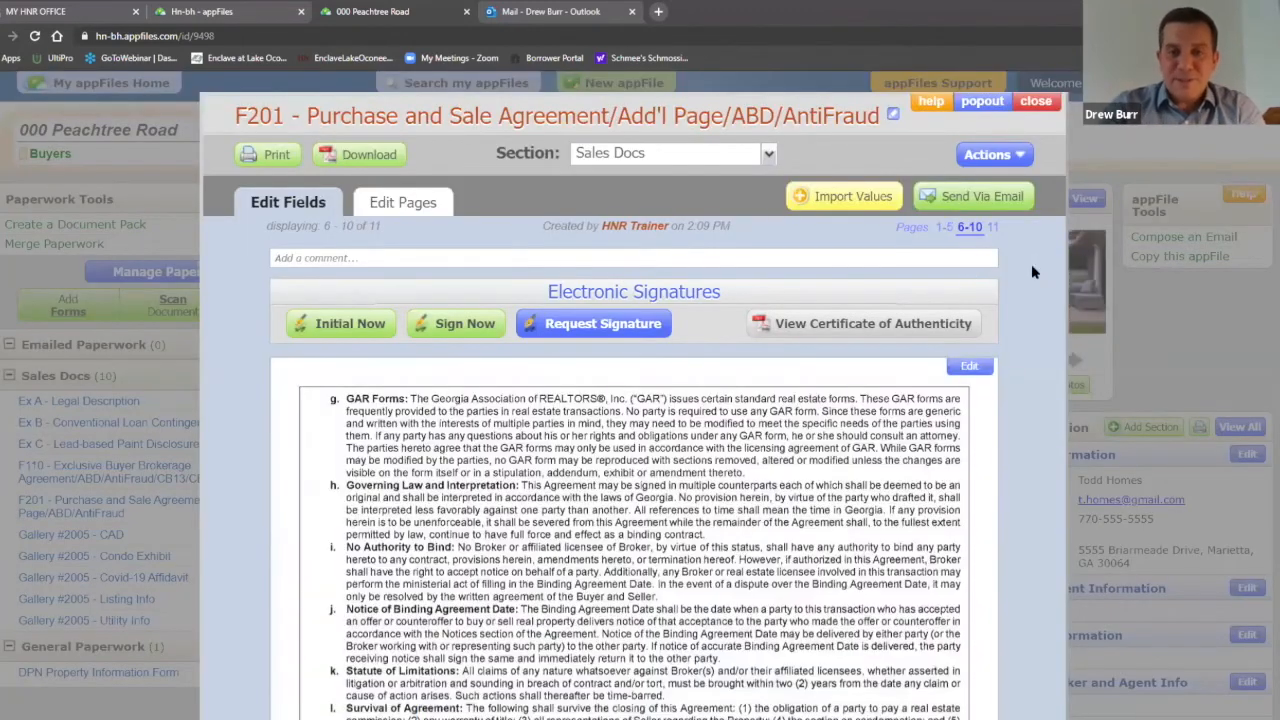
{"action": "scroll", "coordinate": [1025, 263], "scroll_direction": "down", "scroll_amount": 1}
{"action": "scroll", "coordinate": [1025, 263], "scroll_direction": "down", "scroll_amount": 15}
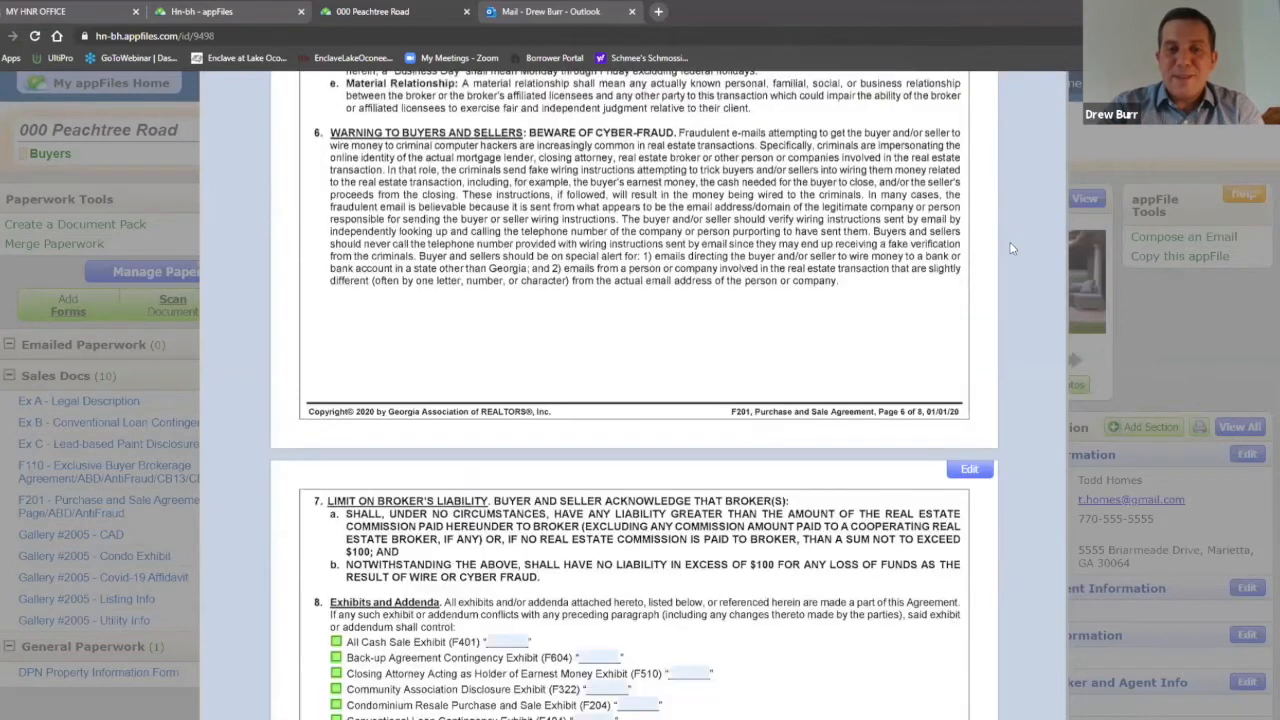
{"action": "scroll", "coordinate": [676, 406], "scroll_direction": "down", "scroll_amount": 1}
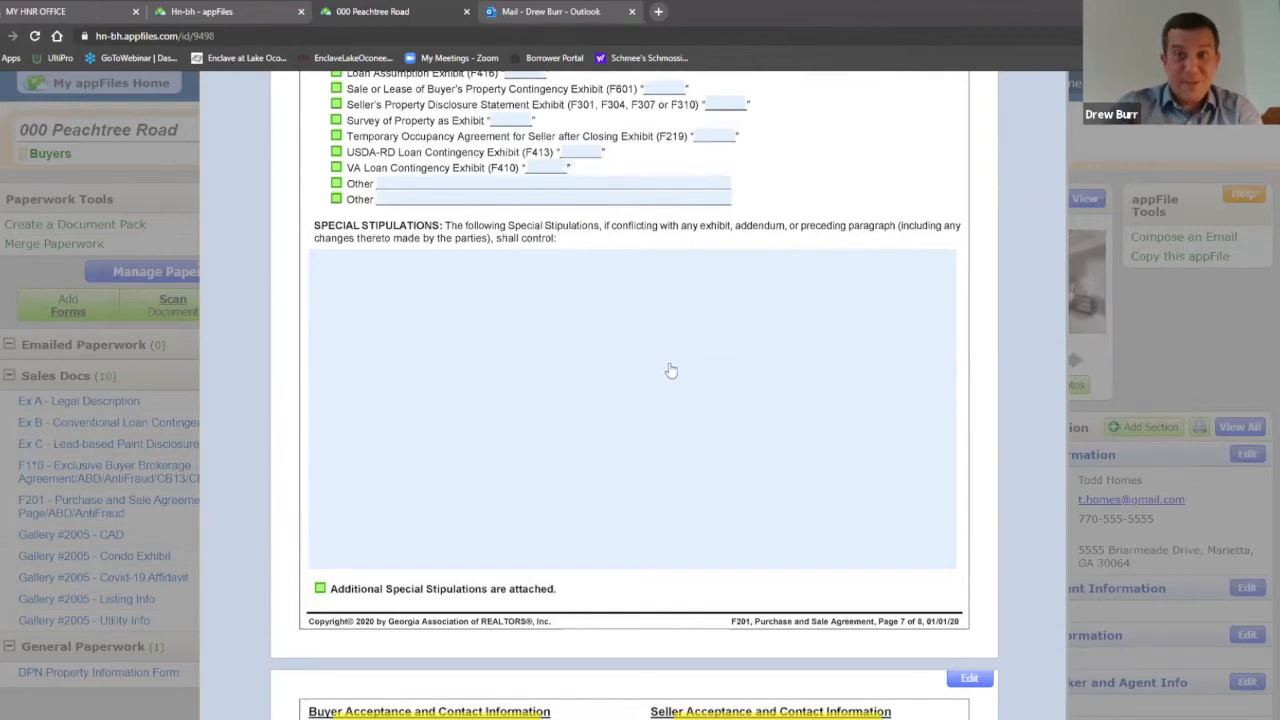
{"action": "left_click", "coordinate": [596, 330]}
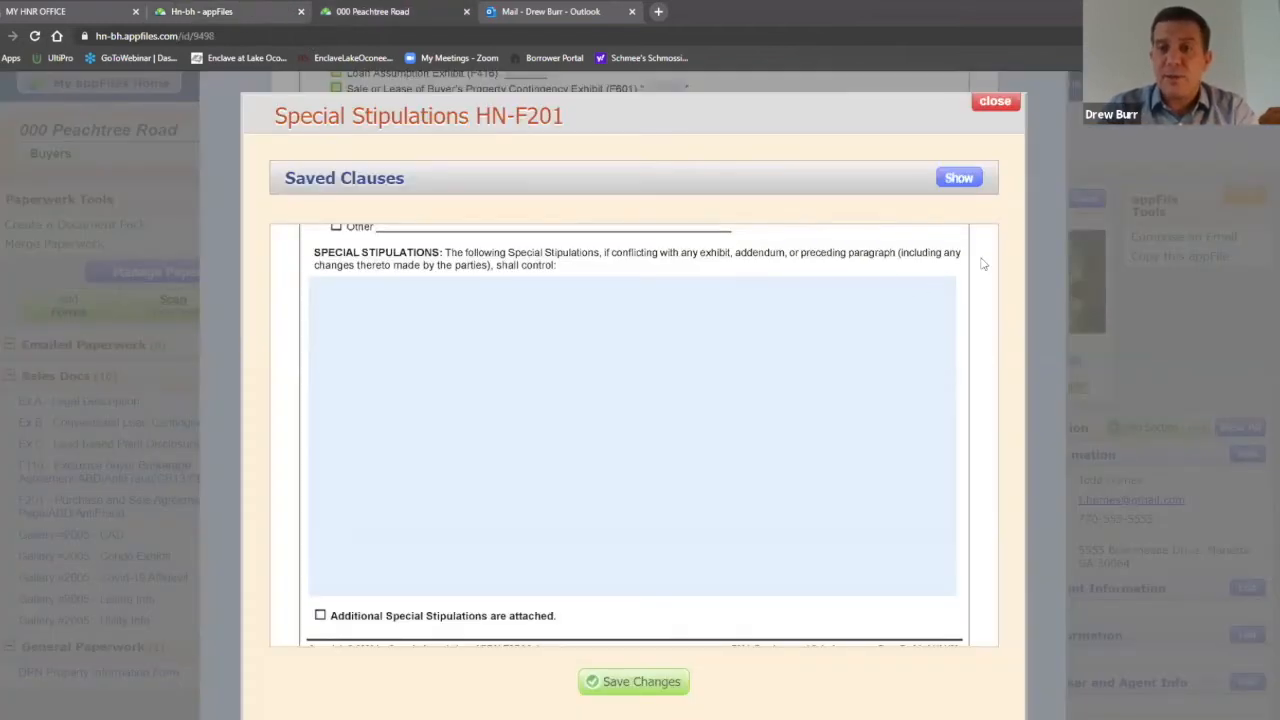
Step: Insert the saved APPROVAL OF COUNSEL clause at the beginning of the stipulations
{"action": "left_click", "coordinate": [957, 180]}
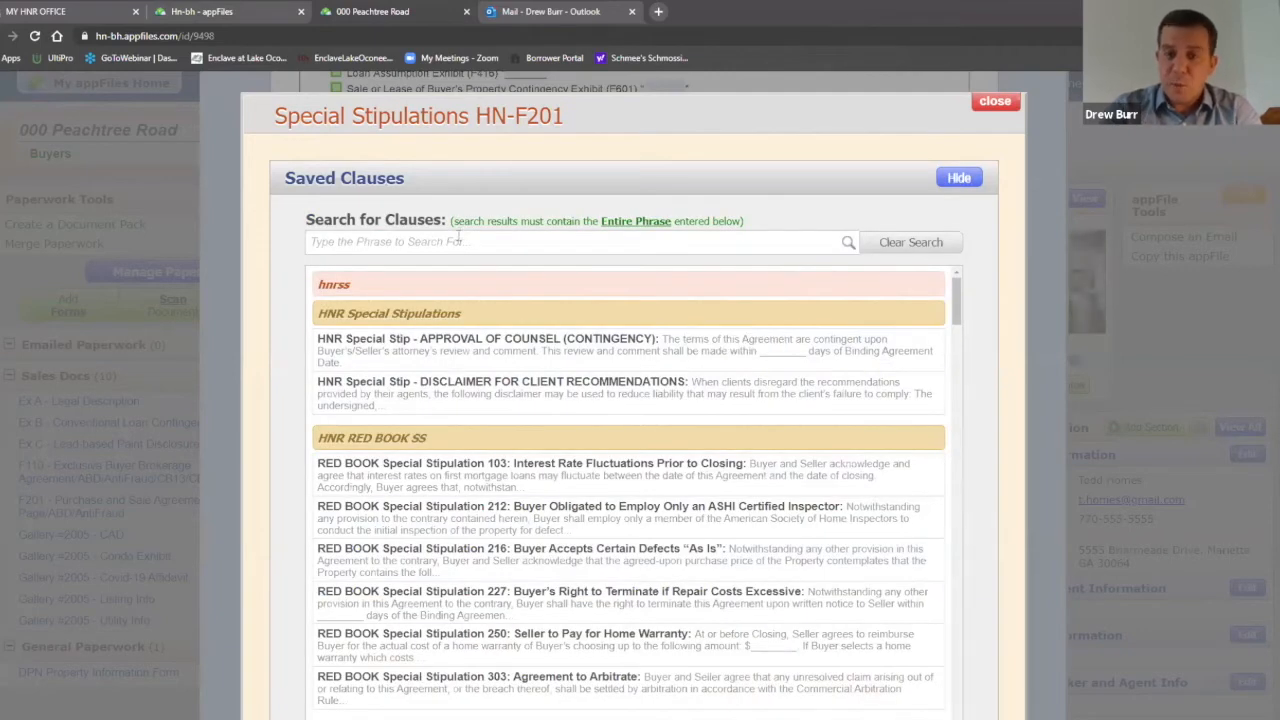
{"action": "left_click", "coordinate": [457, 345]}
{"action": "scroll", "coordinate": [965, 279], "scroll_direction": "down", "scroll_amount": 2}
{"action": "scroll", "coordinate": [937, 403], "scroll_direction": "down", "scroll_amount": 2}
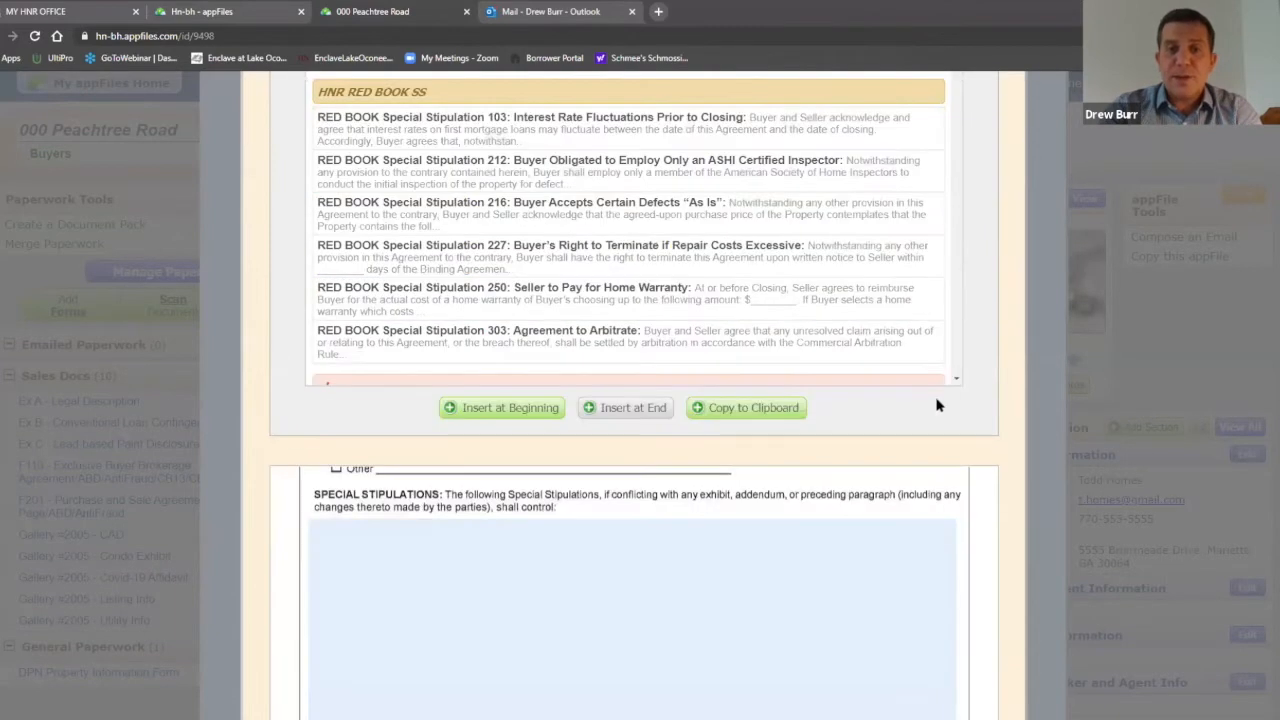
{"action": "scroll", "coordinate": [470, 475], "scroll_direction": "up", "scroll_amount": 1}
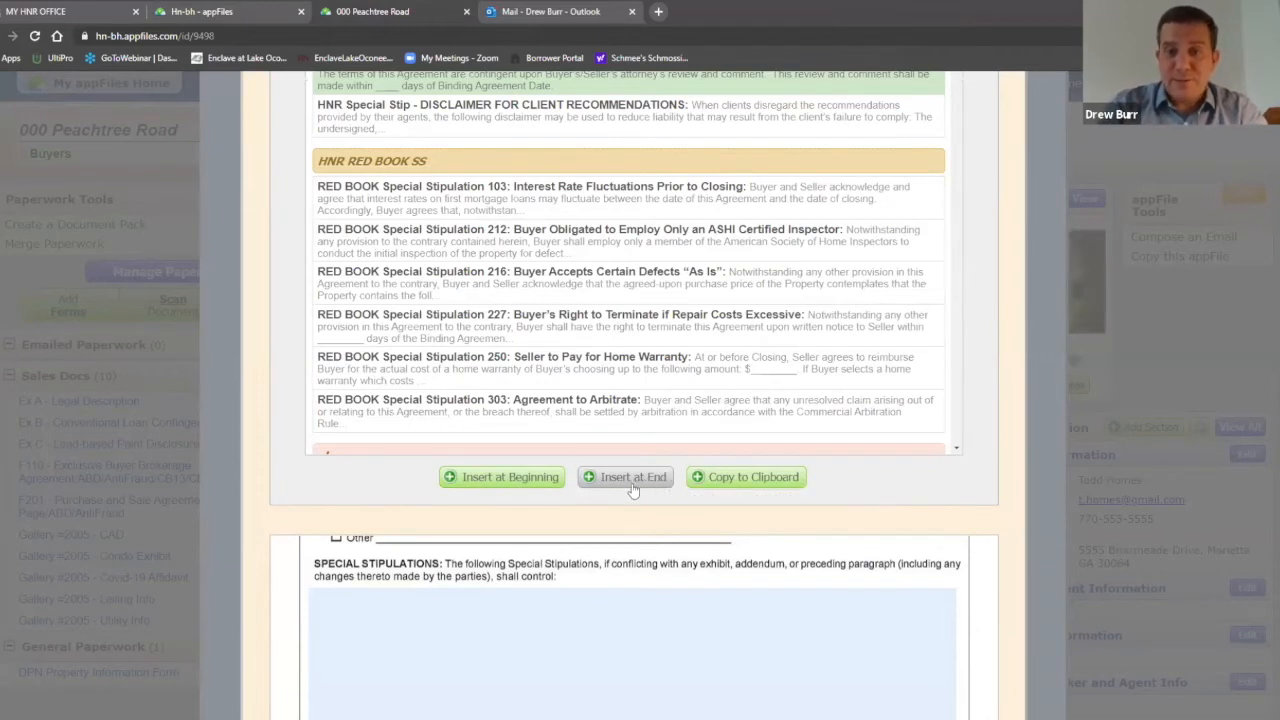
{"action": "left_click", "coordinate": [530, 483]}
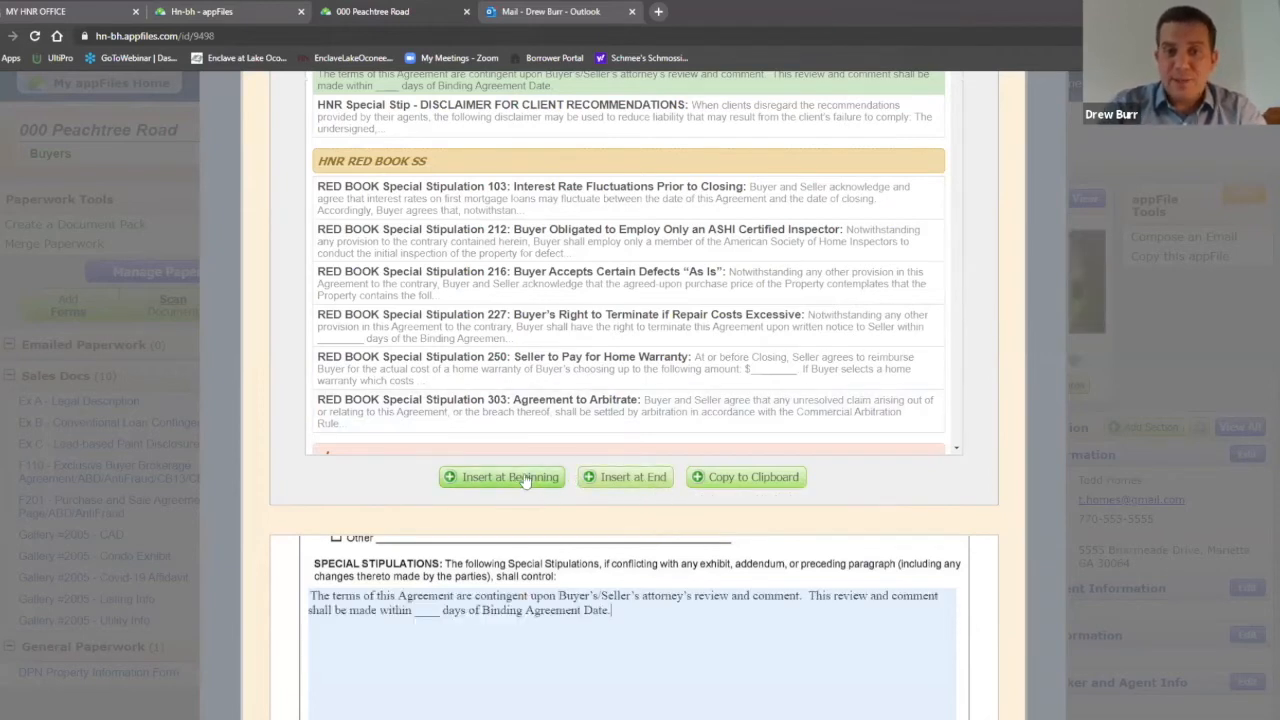
Step: Append the RED BOOK Stipulation 303 arbitration clause at the end
{"action": "scroll", "coordinate": [980, 530], "scroll_direction": "down", "scroll_amount": 1}
{"action": "scroll", "coordinate": [980, 528], "scroll_direction": "down", "scroll_amount": 1}
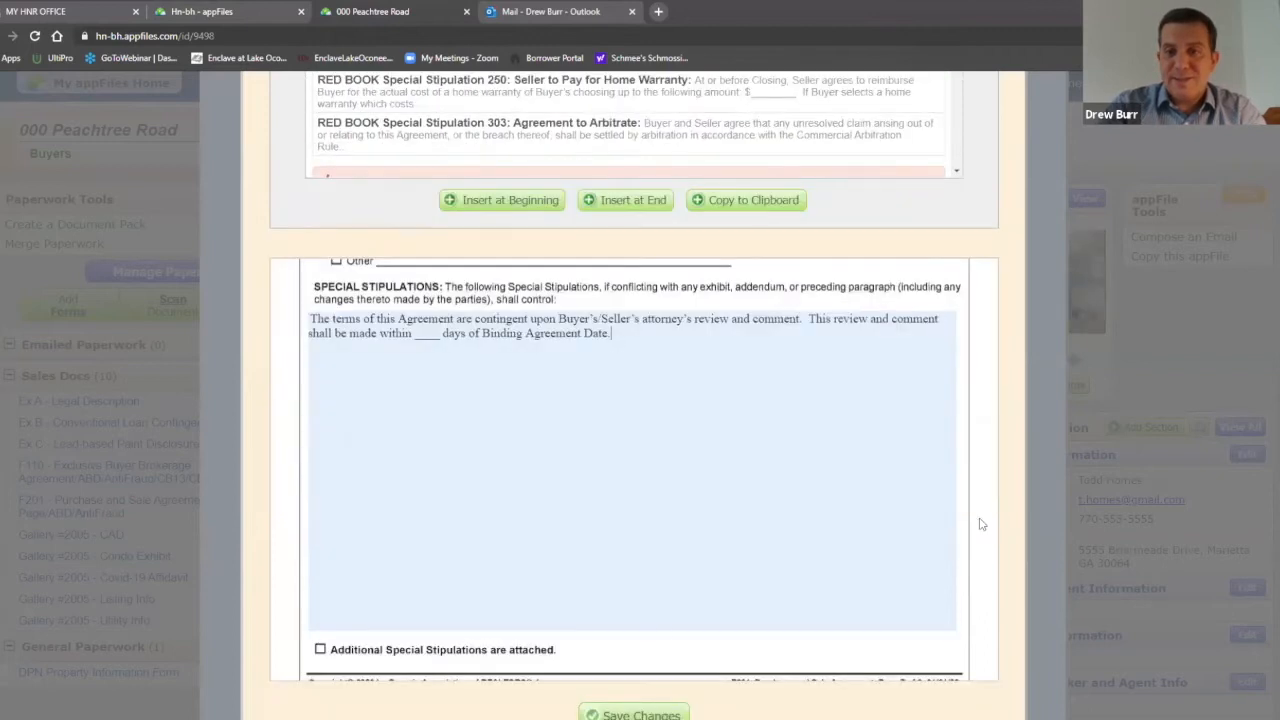
{"action": "scroll", "coordinate": [785, 391], "scroll_direction": "up", "scroll_amount": 1}
{"action": "left_click", "coordinate": [595, 268]}
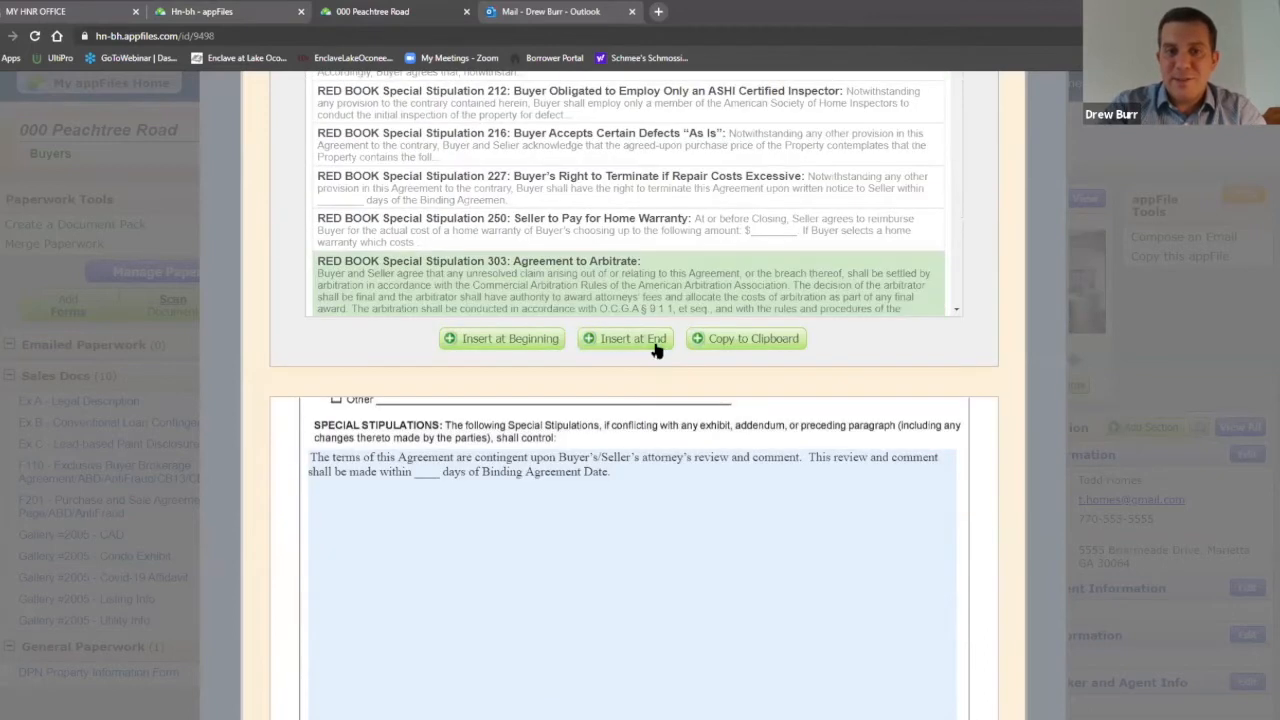
{"action": "left_click", "coordinate": [657, 345]}
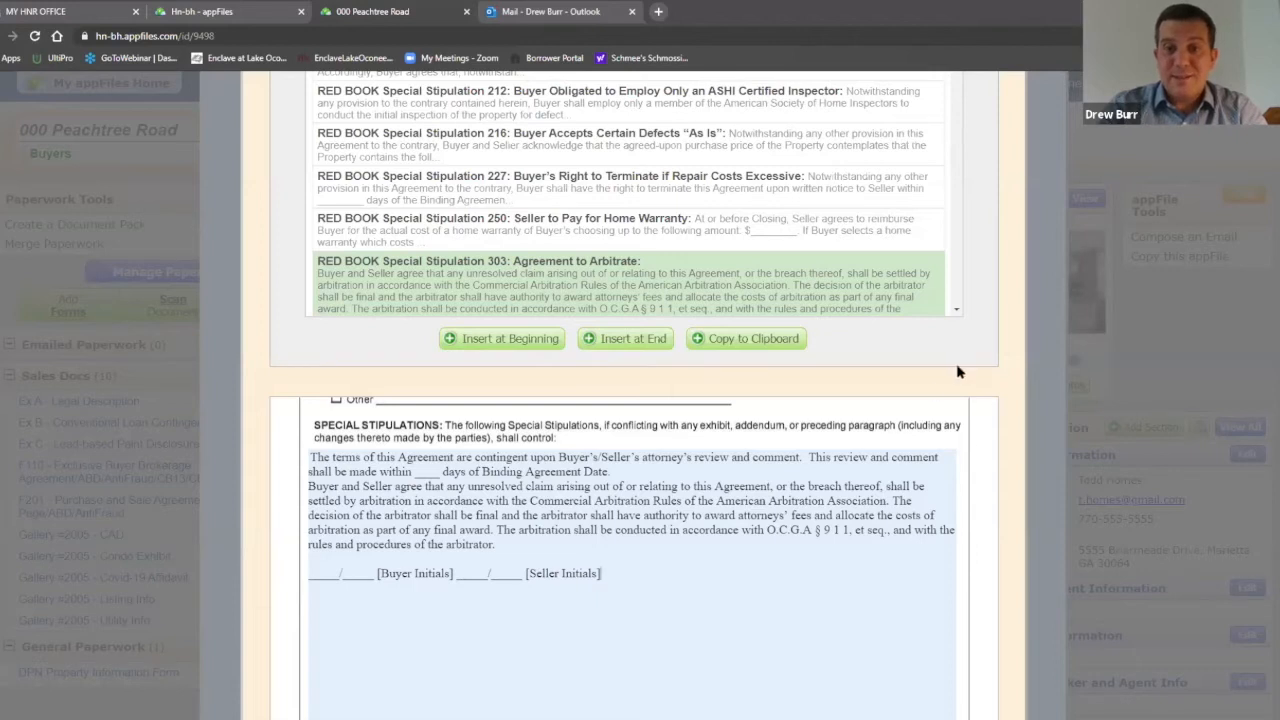
{"action": "scroll", "coordinate": [977, 366], "scroll_direction": "down", "scroll_amount": 1}
{"action": "scroll", "coordinate": [977, 366], "scroll_direction": "down", "scroll_amount": 3}
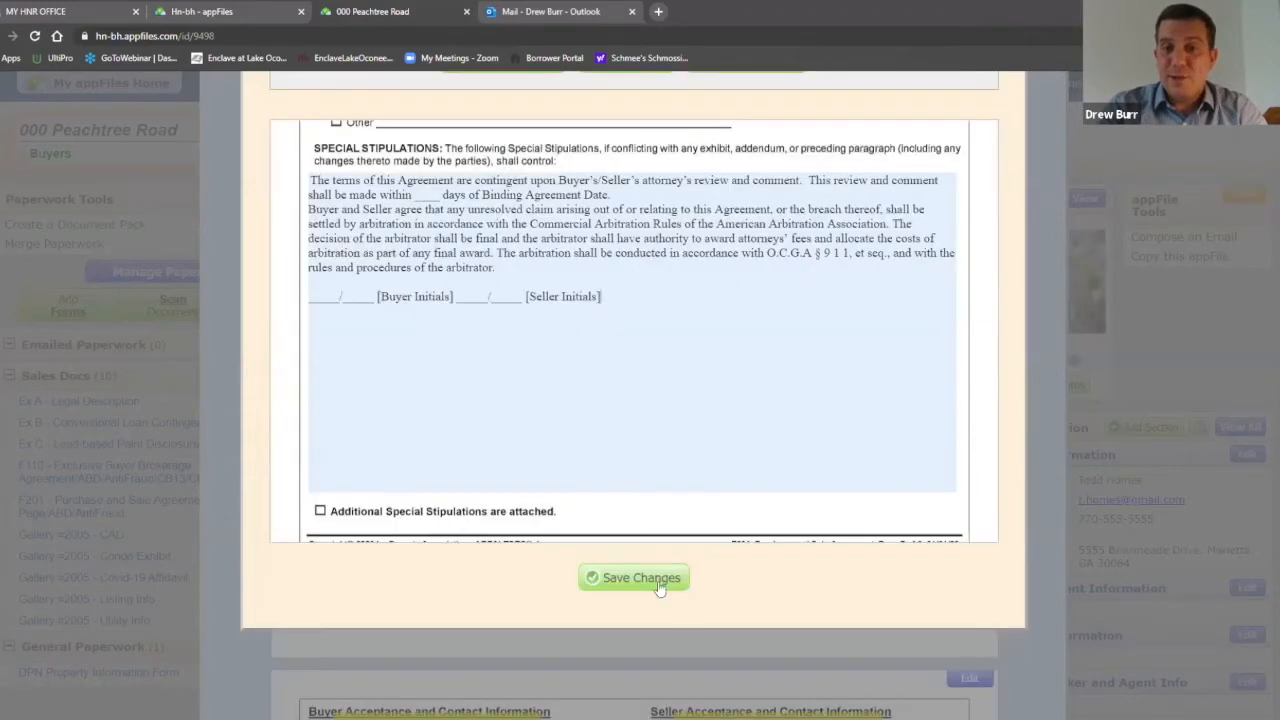
Step: Cut the arbitration clause and initials line, paste them above the attorney-review contingency, and save
{"action": "left_click", "coordinate": [659, 587]}
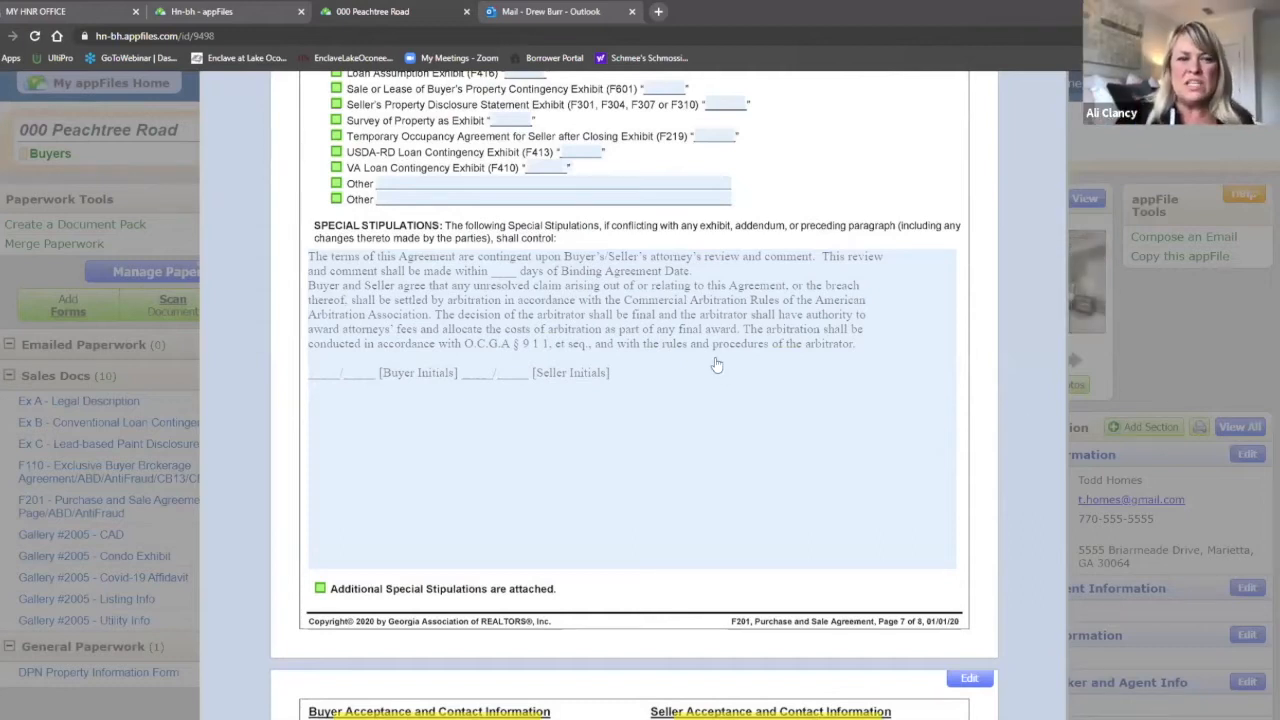
{"action": "left_click", "coordinate": [634, 426]}
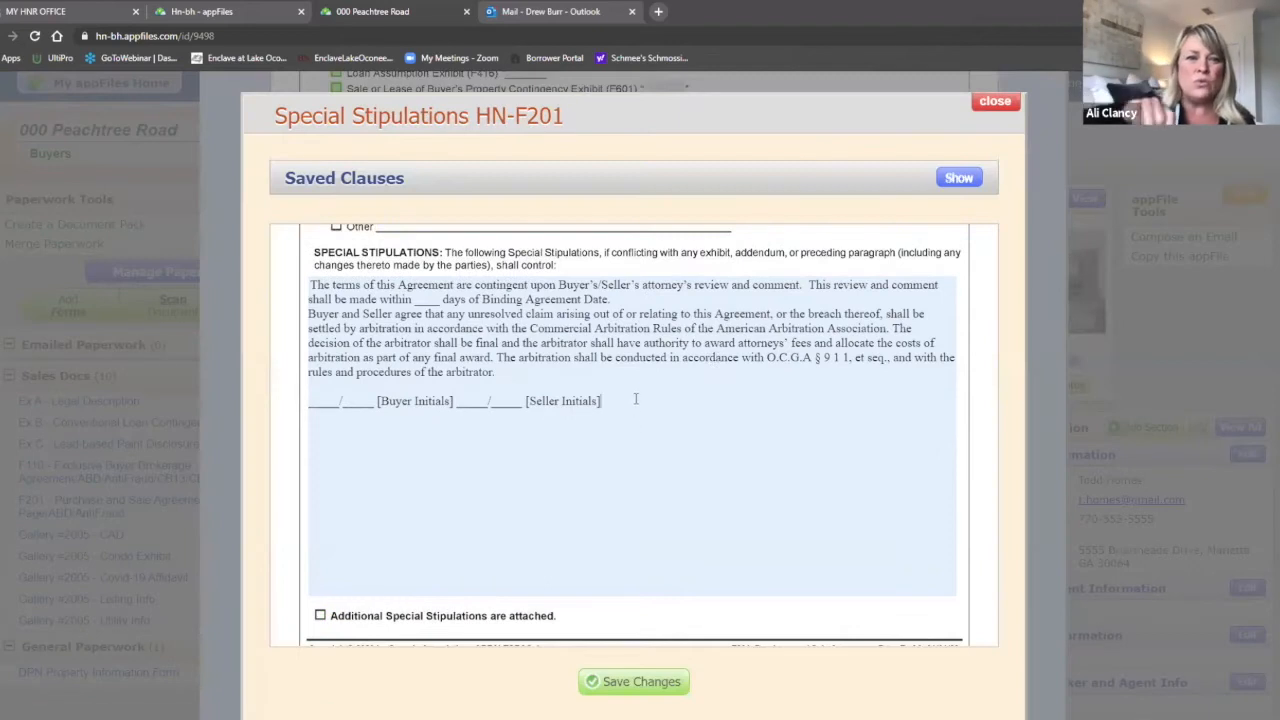
{"action": "left_click_drag", "start_coordinate": [626, 401], "coordinate": [310, 316]}
{"action": "right_click", "coordinate": [352, 316]}
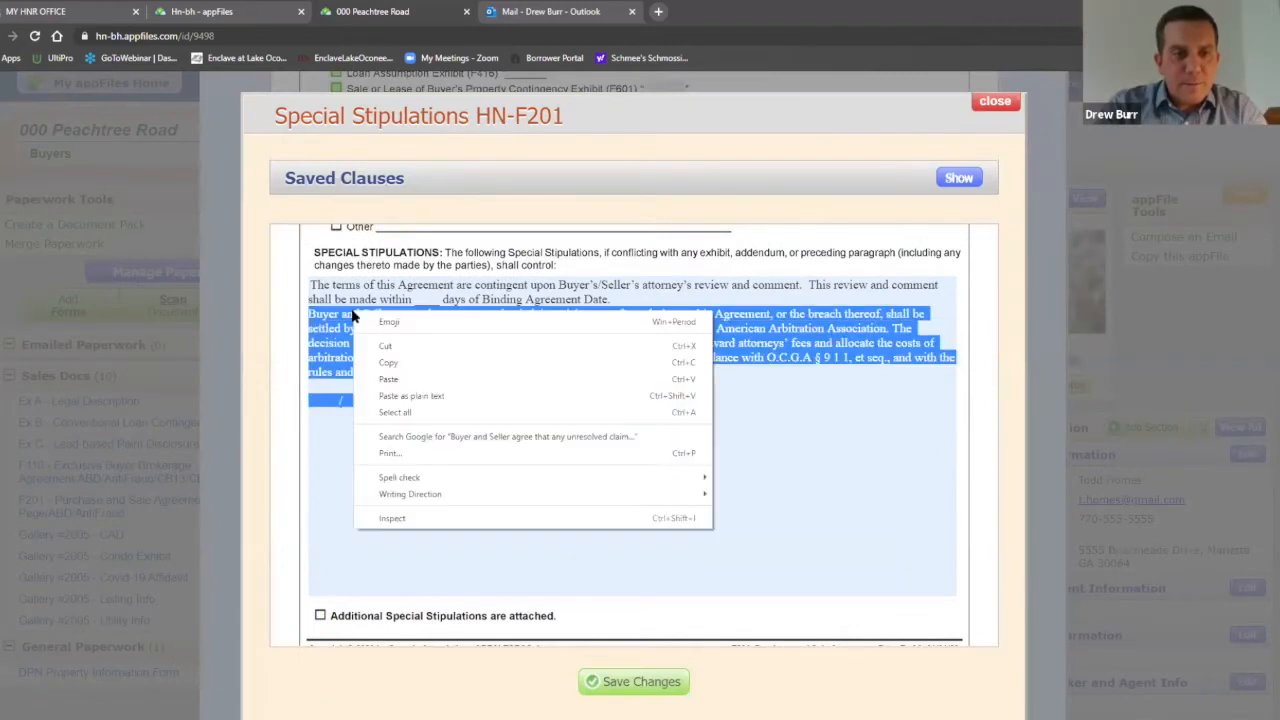
{"action": "left_click", "coordinate": [410, 352]}
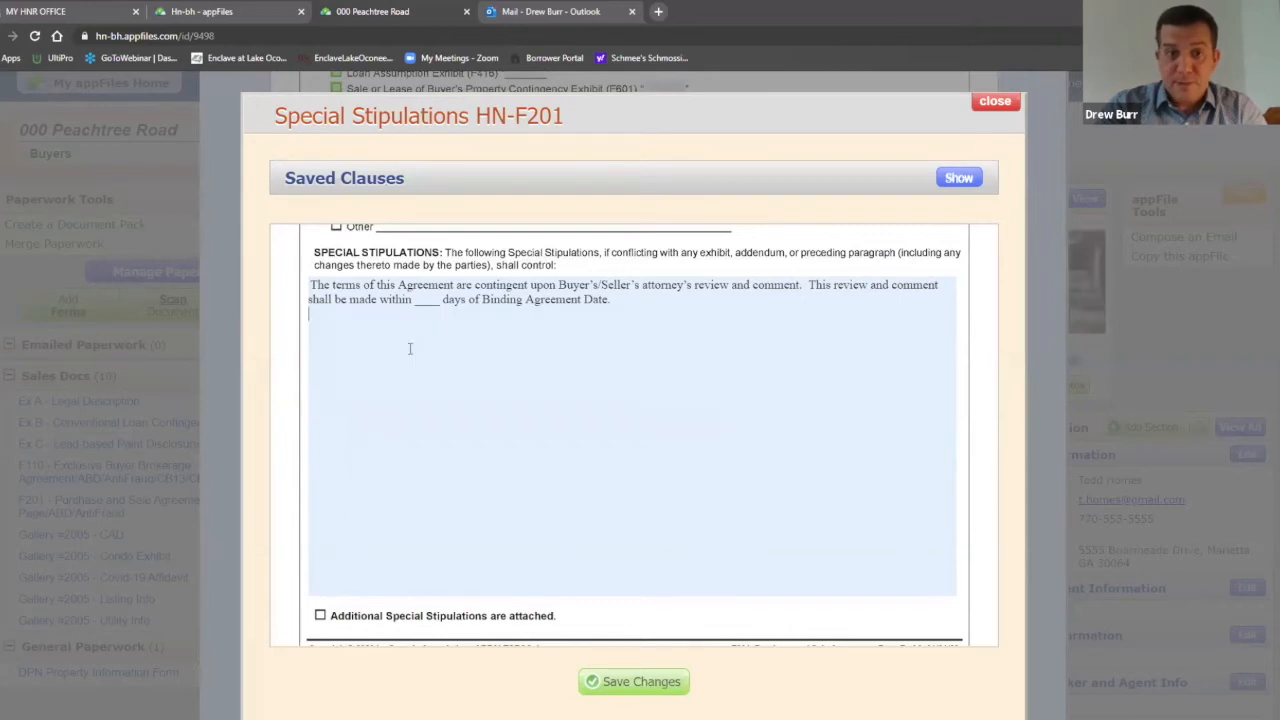
{"action": "key", "text": "Return"}
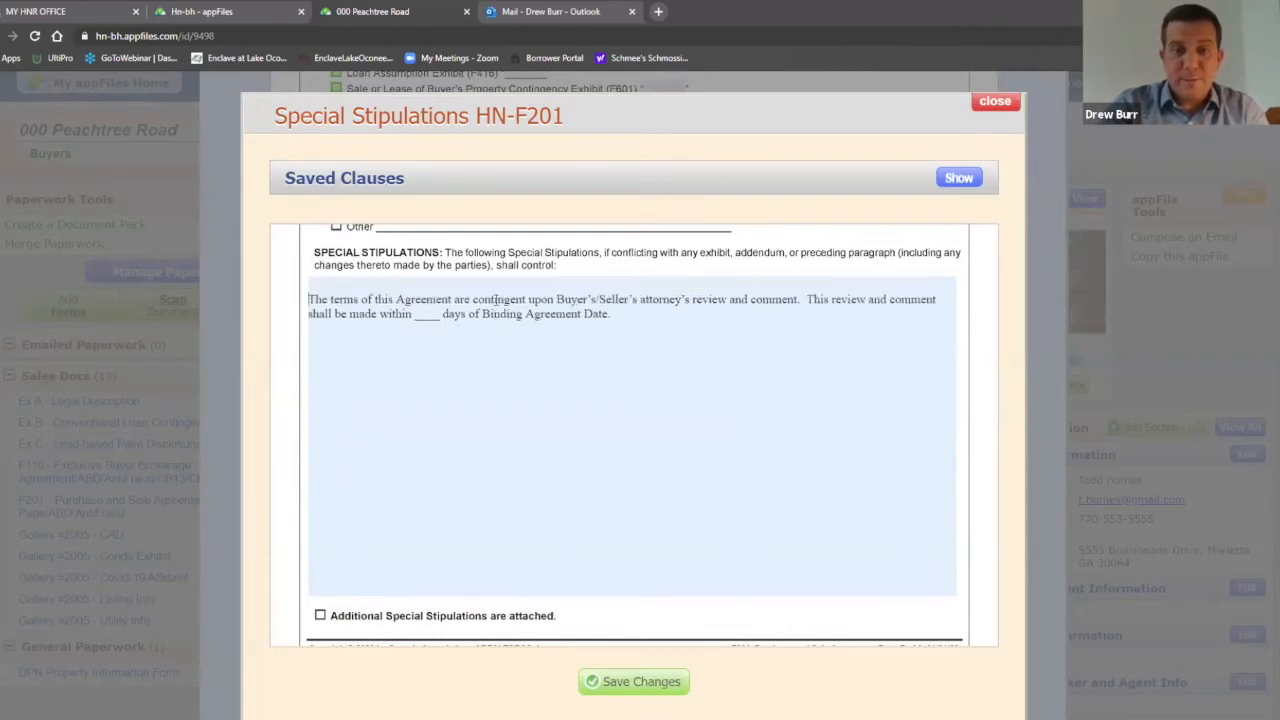
{"action": "key", "text": "ctrl+v"}
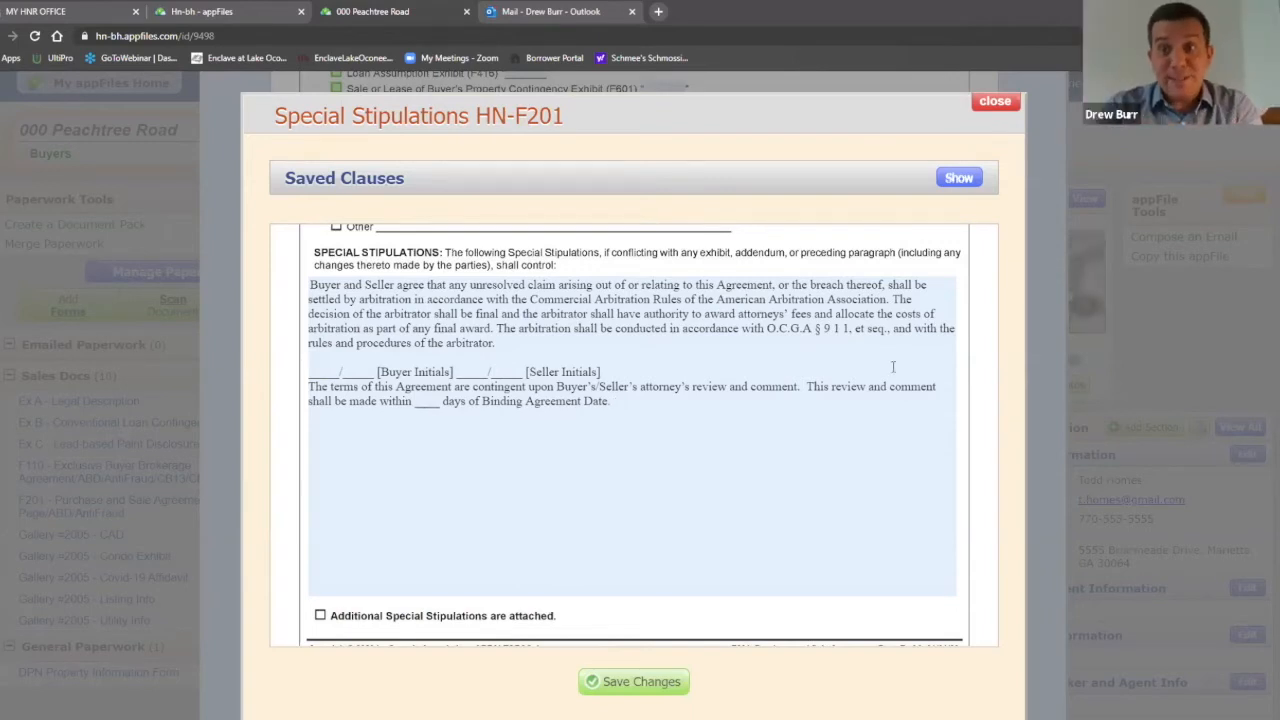
{"action": "left_click", "coordinate": [630, 688]}
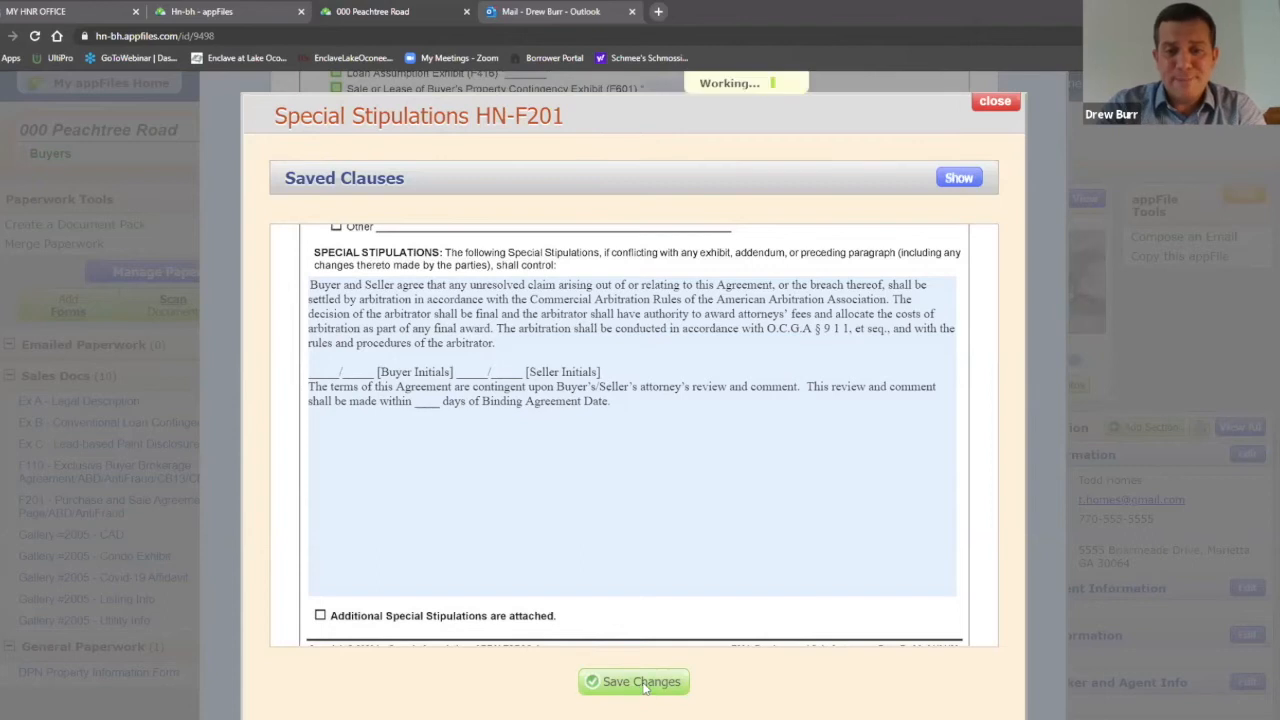
Step: Scroll to the top of the F201 agreement viewer and close it
{"action": "scroll", "coordinate": [1010, 360], "scroll_direction": "up", "scroll_amount": 2}
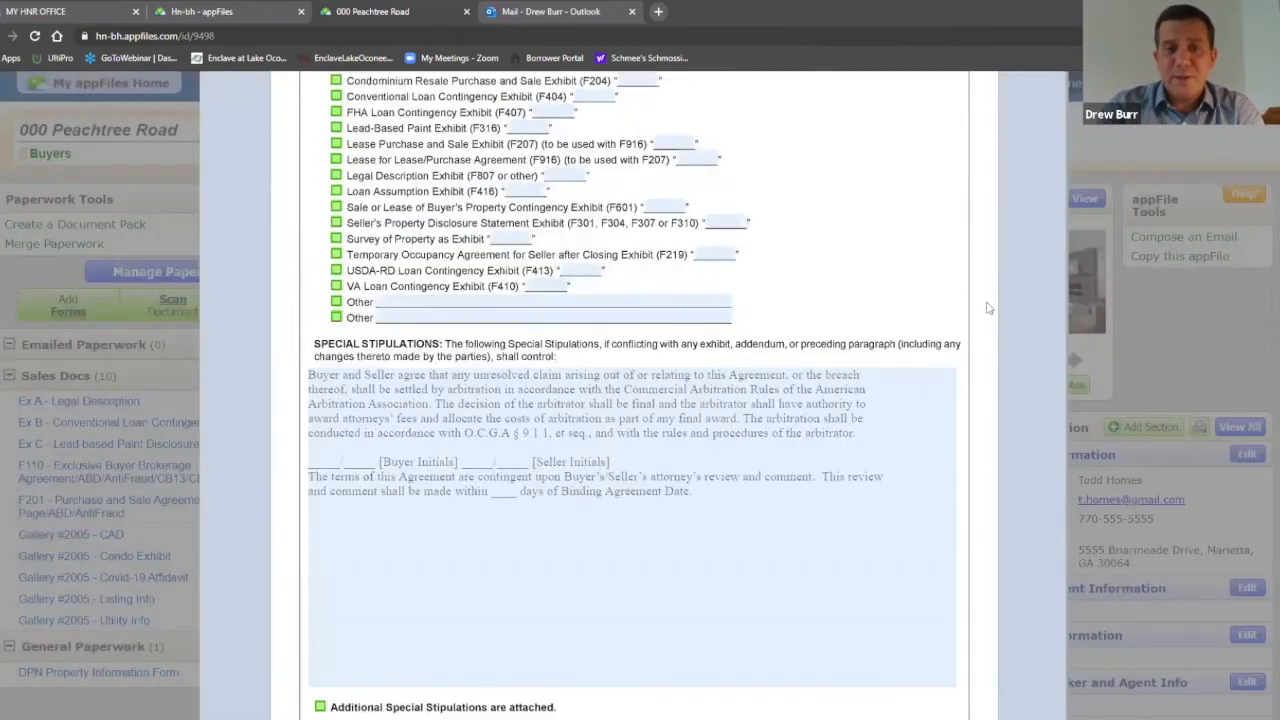
{"action": "scroll", "coordinate": [1007, 383], "scroll_direction": "up", "scroll_amount": 4}
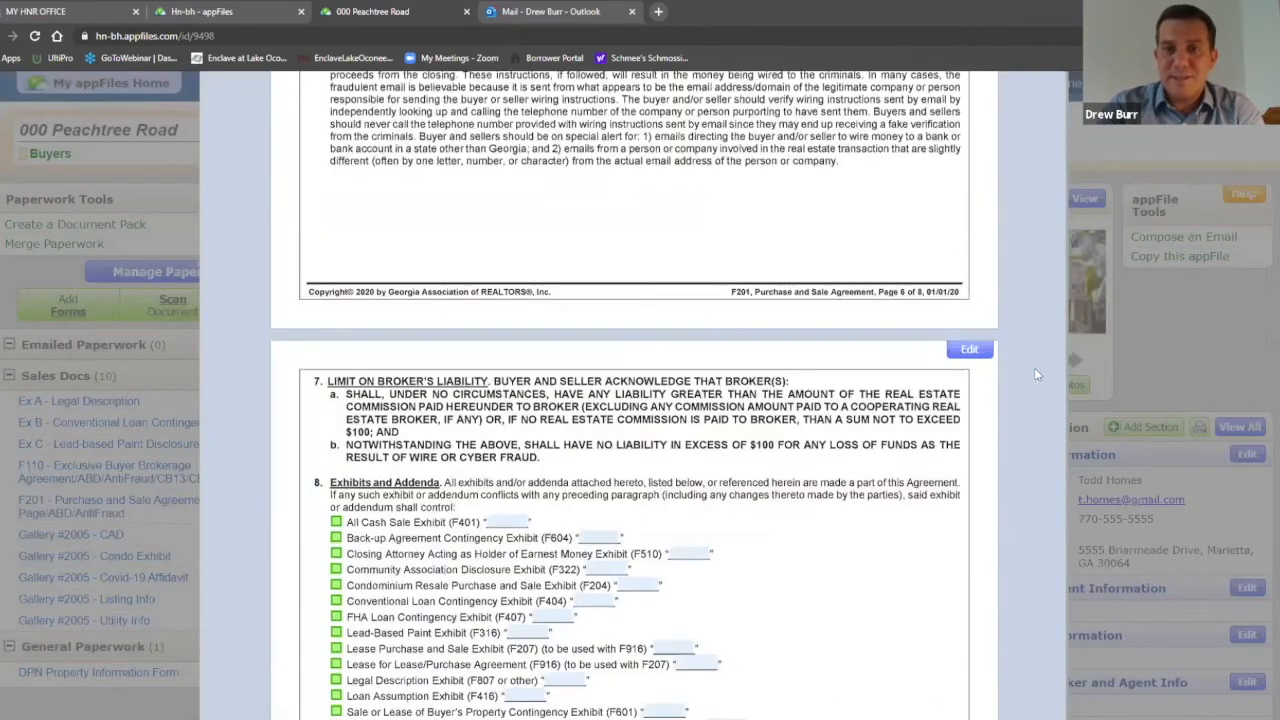
{"action": "scroll", "coordinate": [1034, 371], "scroll_direction": "up", "scroll_amount": 6}
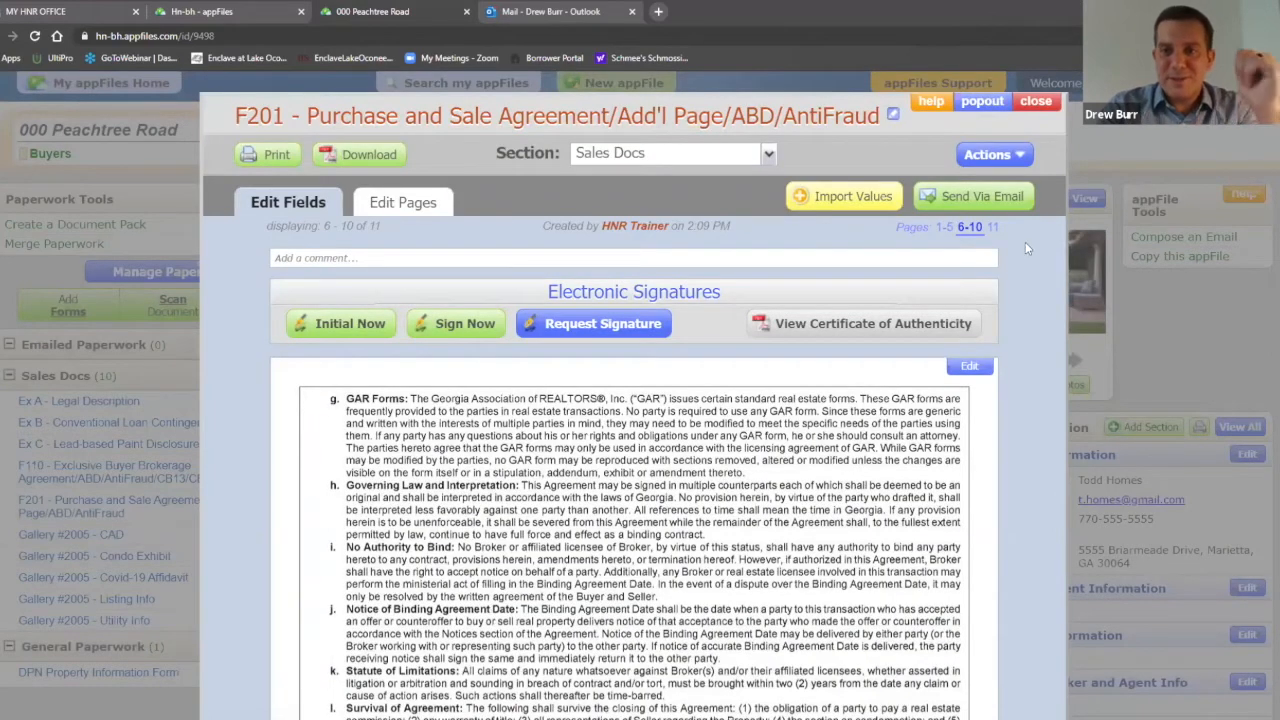
{"action": "left_click", "coordinate": [1038, 103]}
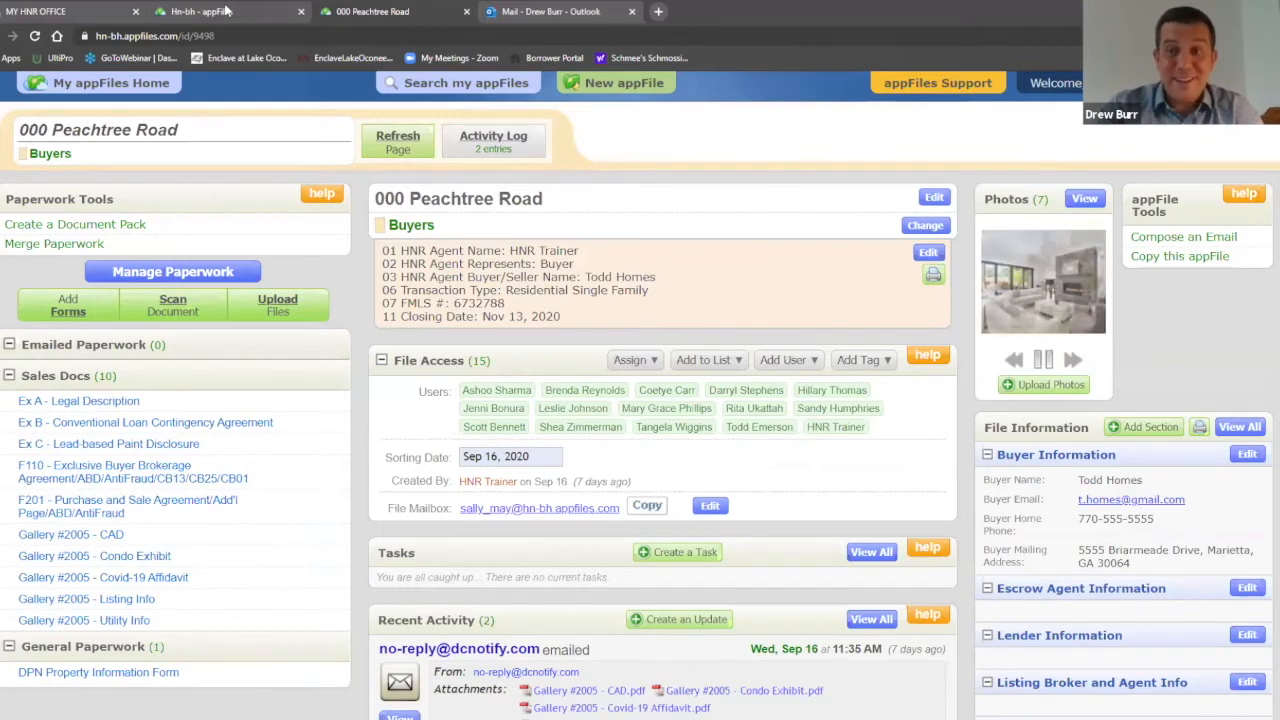
Step: Switch to the Hn-bh appFiles tab, review the current signature requests, then dismiss them
{"action": "left_click", "coordinate": [228, 9]}
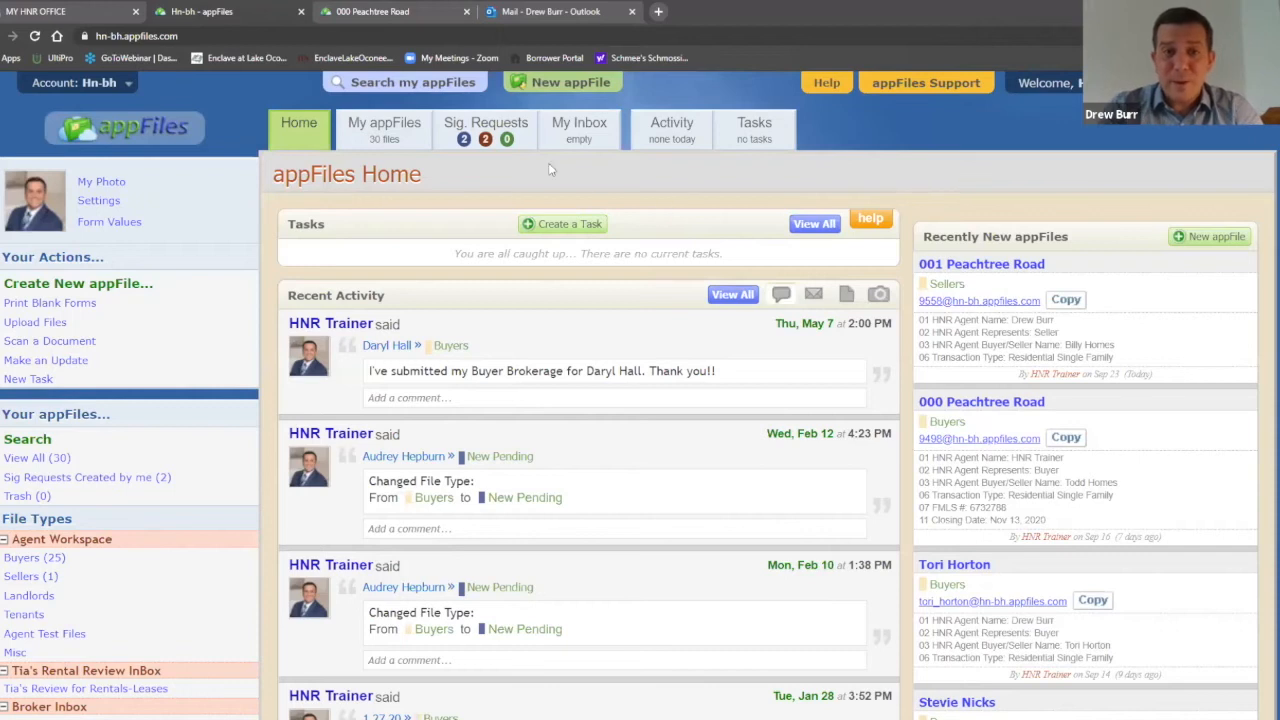
{"action": "left_click", "coordinate": [500, 130]}
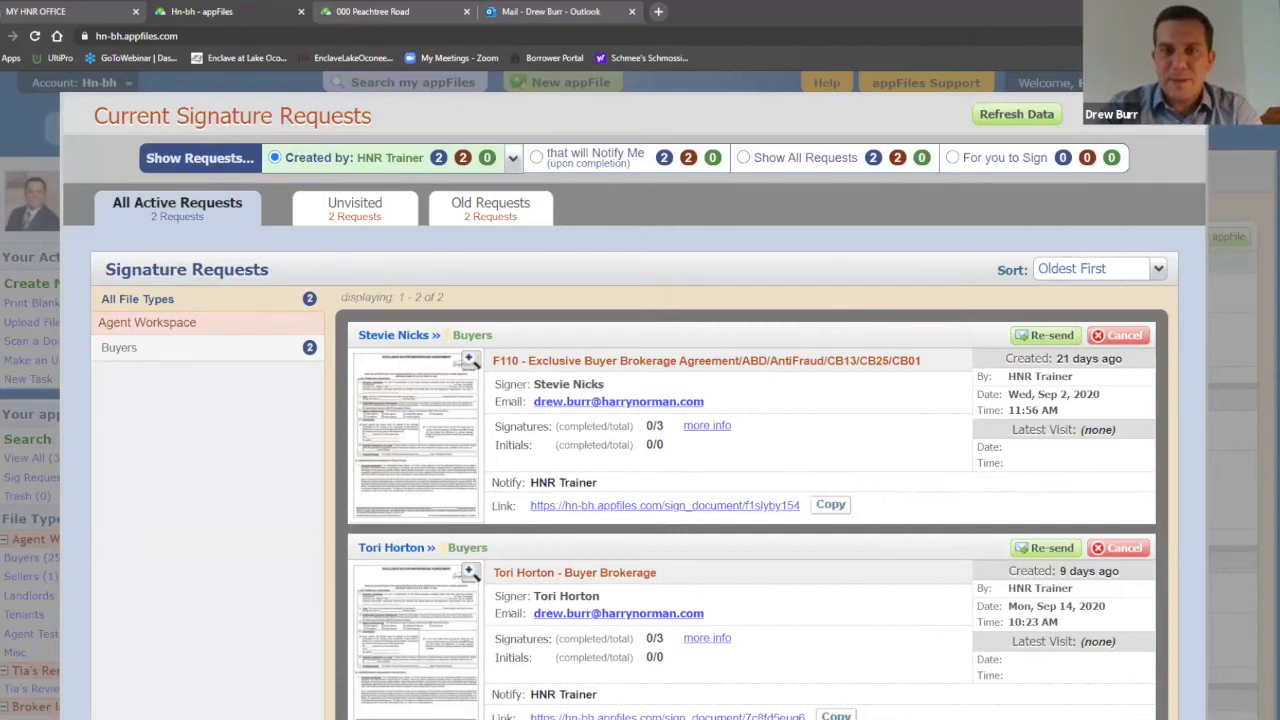
{"action": "left_click", "coordinate": [856, 170]}
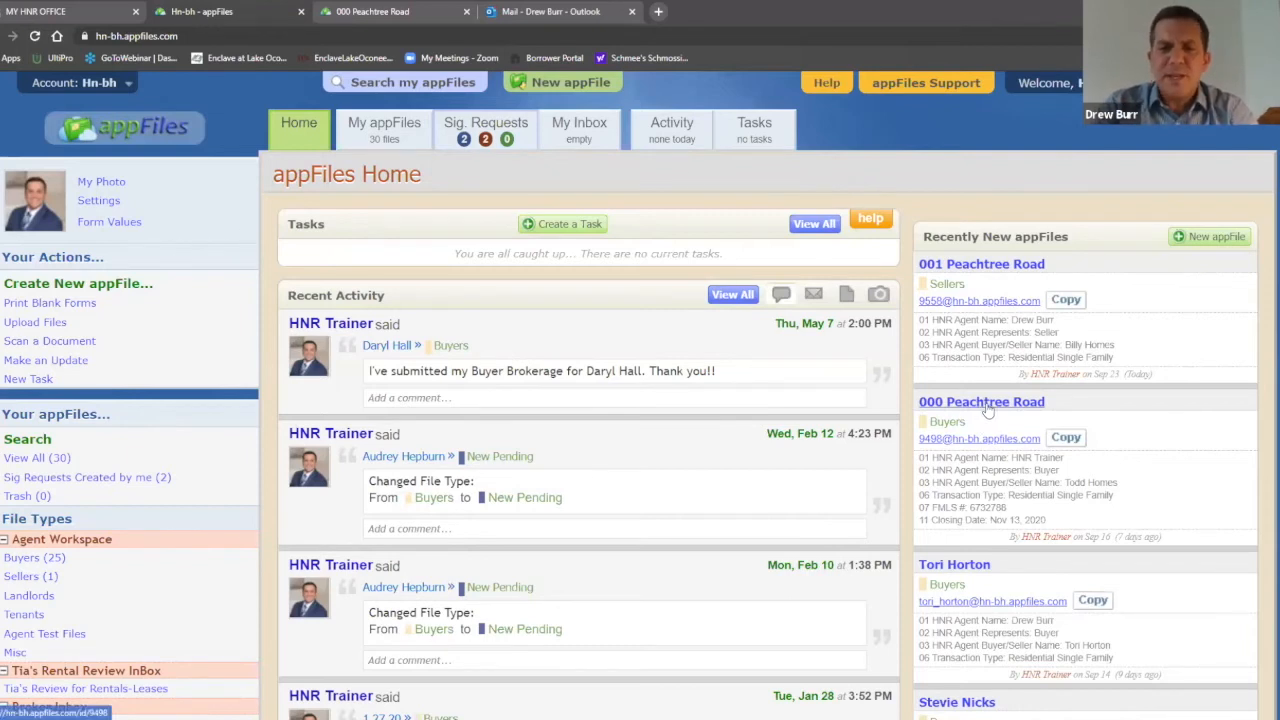
{"action": "left_click", "coordinate": [982, 402]}
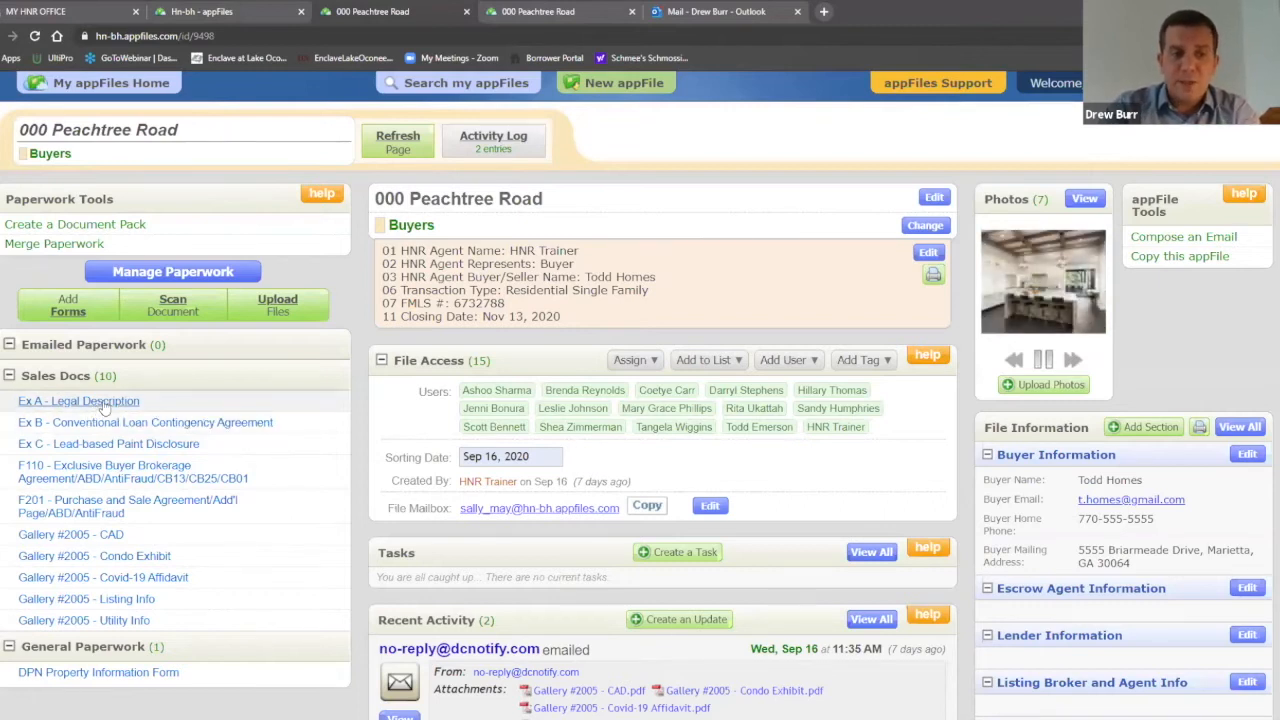
{"action": "left_click", "coordinate": [102, 404]}
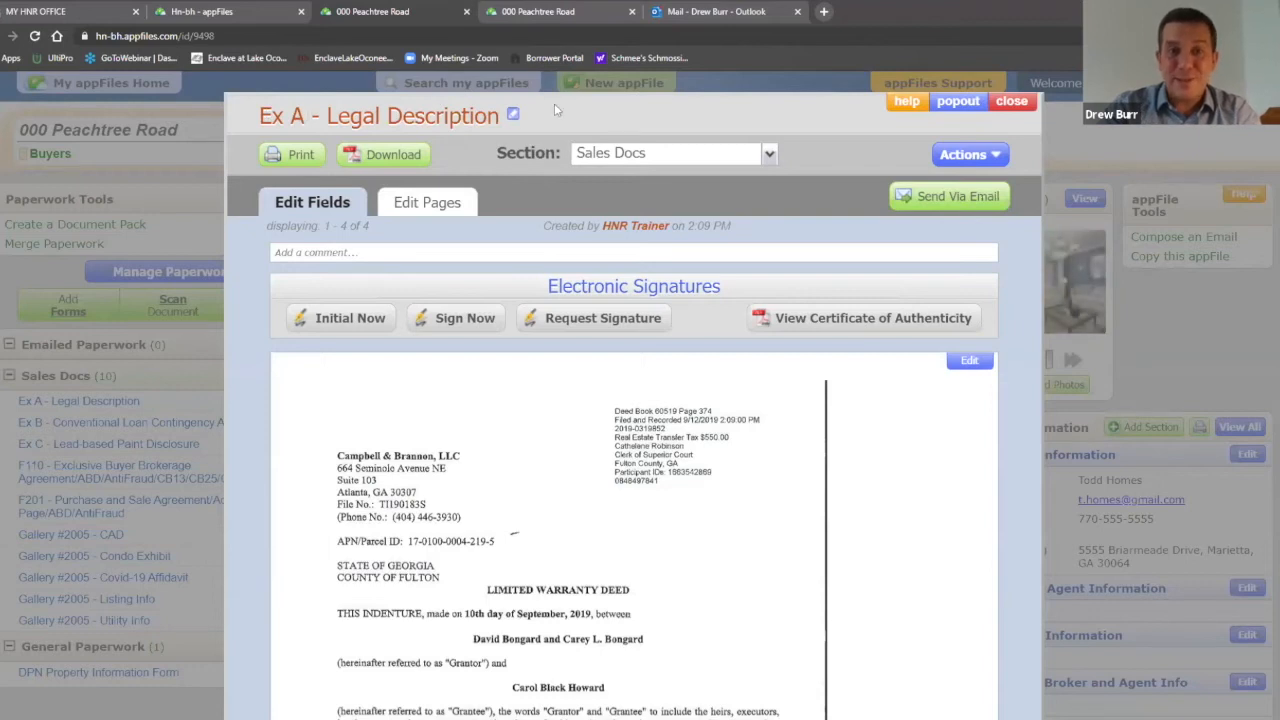
{"action": "left_click", "coordinate": [1015, 103]}
{"action": "scroll", "coordinate": [250, 442], "scroll_direction": "down", "scroll_amount": 2}
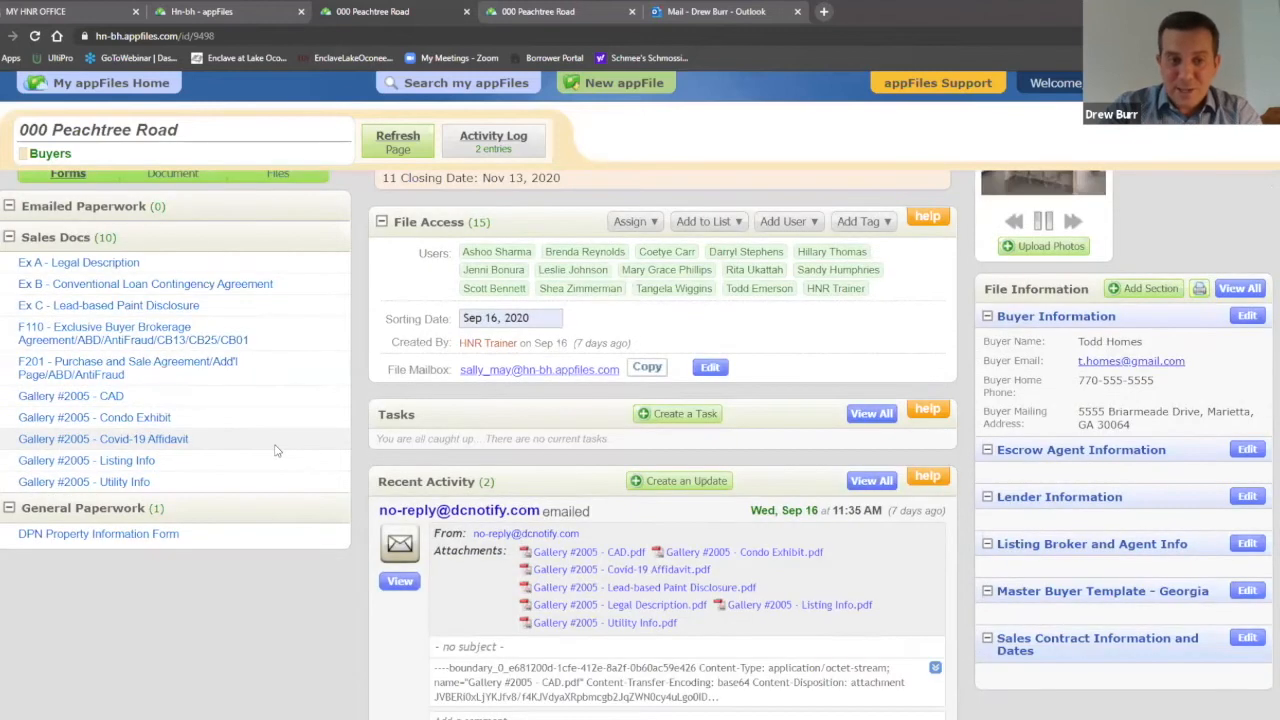
{"action": "scroll", "coordinate": [284, 452], "scroll_direction": "up", "scroll_amount": 1}
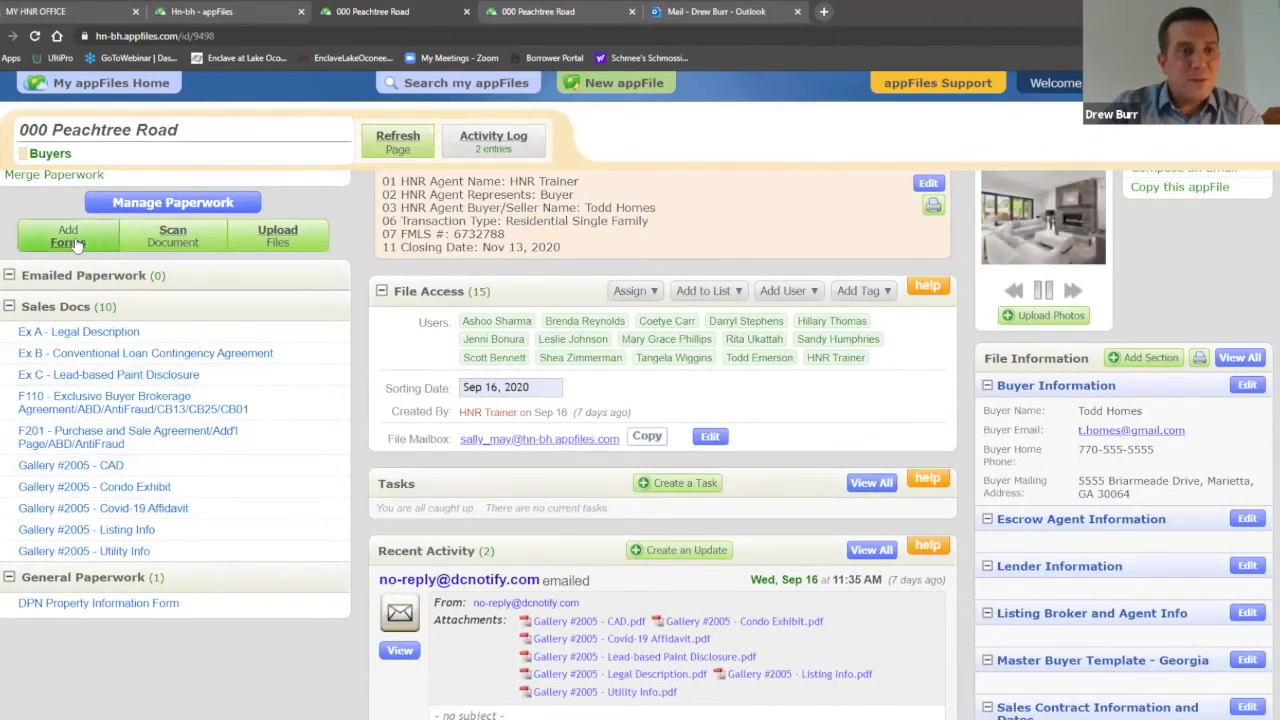
{"action": "scroll", "coordinate": [695, 167], "scroll_direction": "up", "scroll_amount": 1}
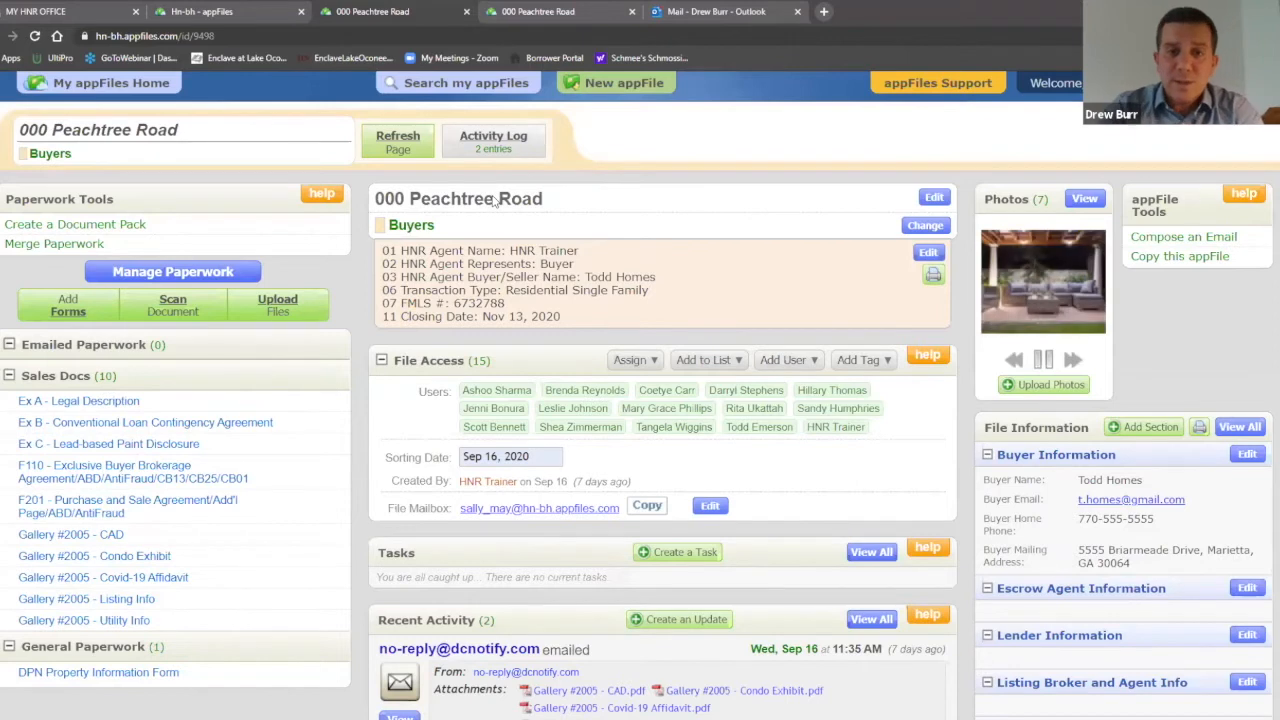
{"action": "left_click", "coordinate": [932, 196]}
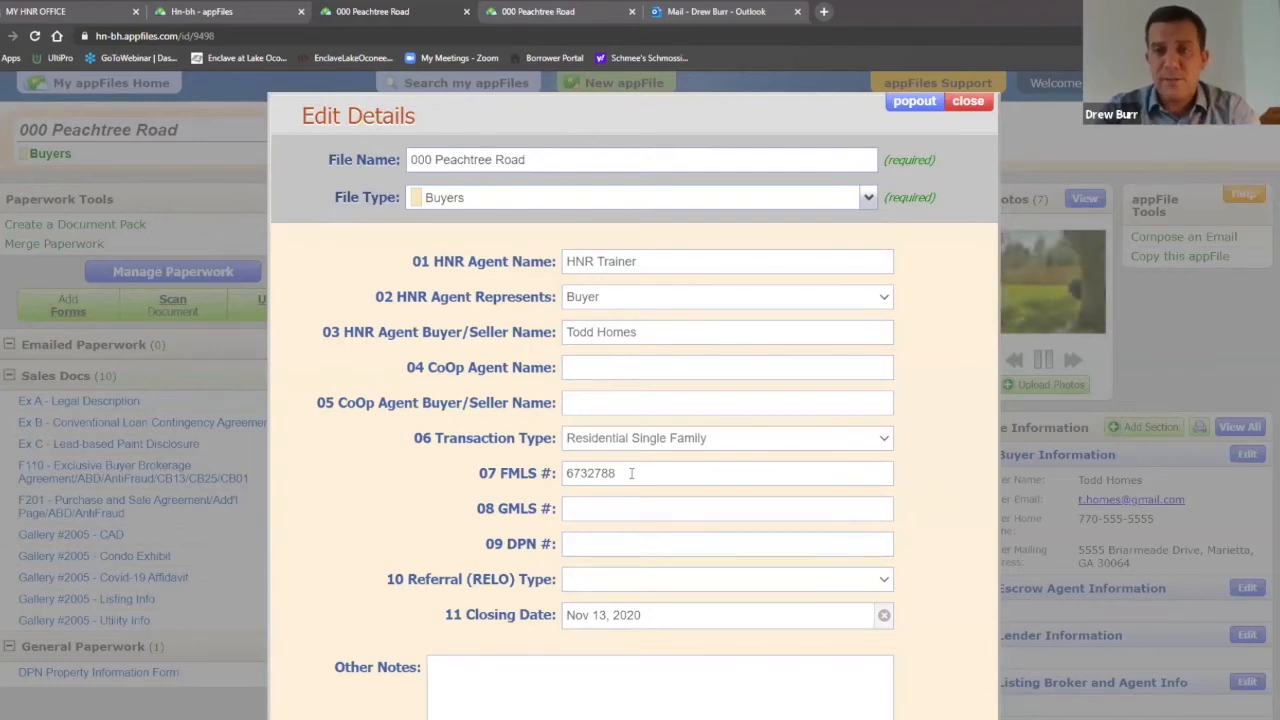
{"action": "left_click", "coordinate": [982, 106]}
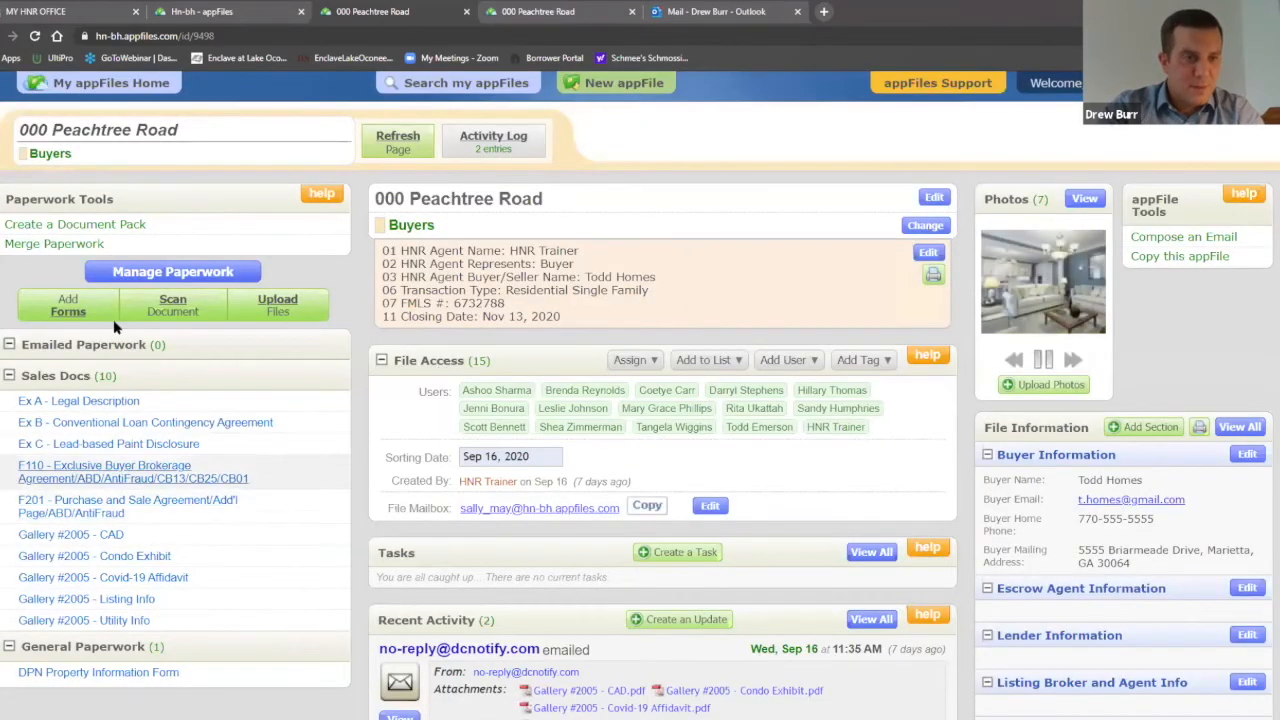
Step: Search the forms for 'purcha' and add the F201 Purchase and Sale Agreement
{"action": "left_click", "coordinate": [75, 312]}
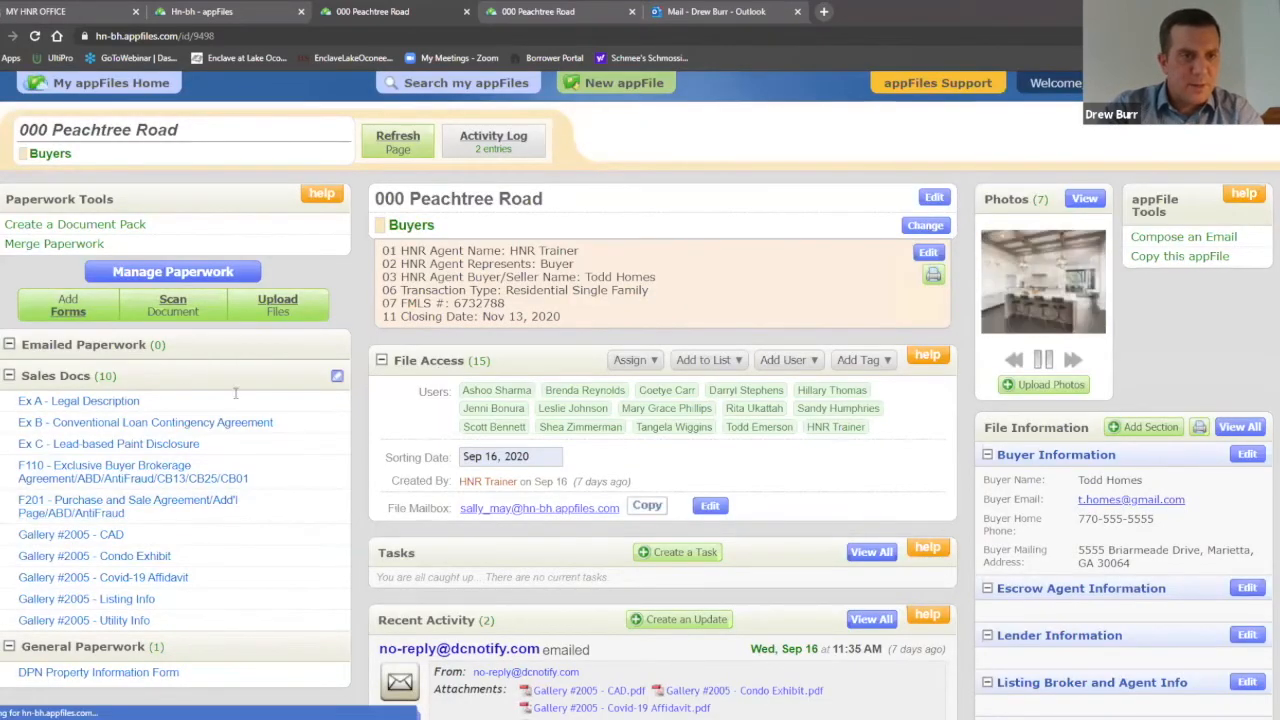
{"action": "left_click", "coordinate": [332, 409]}
{"action": "type", "text": "purcha"}
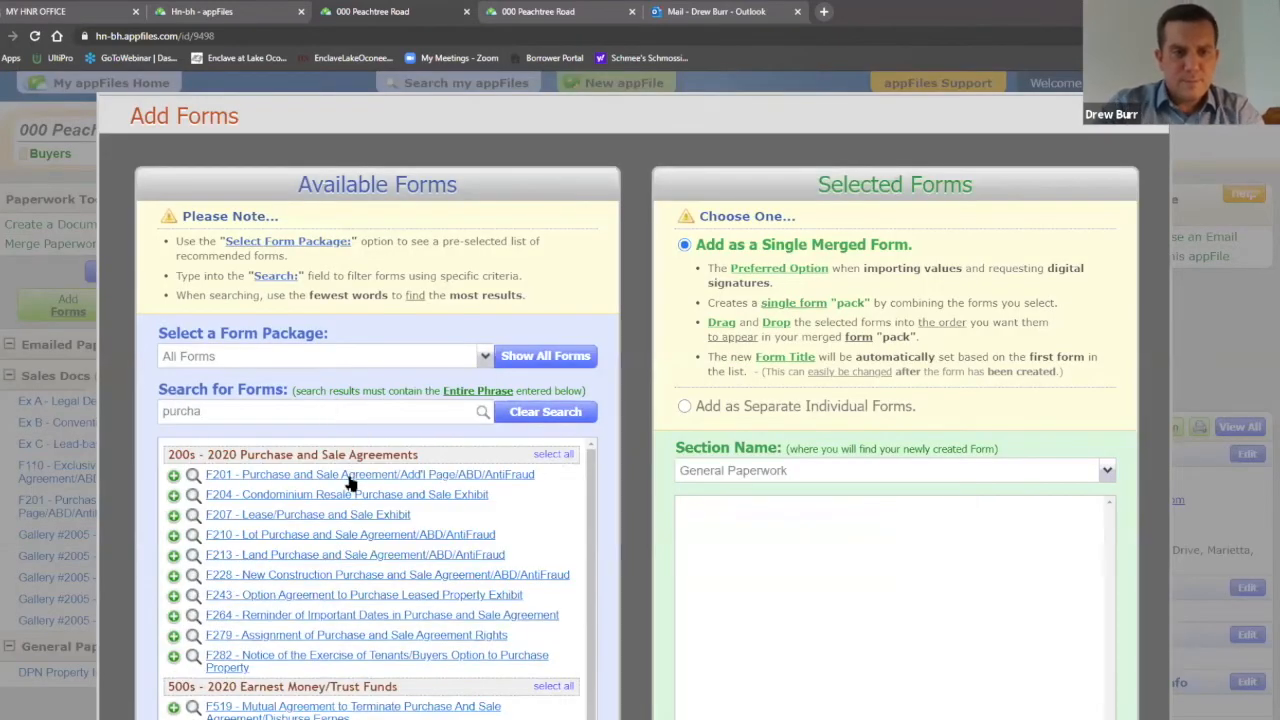
{"action": "left_click", "coordinate": [347, 476]}
{"action": "scroll", "coordinate": [903, 517], "scroll_direction": "down", "scroll_amount": 3}
{"action": "left_click", "coordinate": [891, 529]}
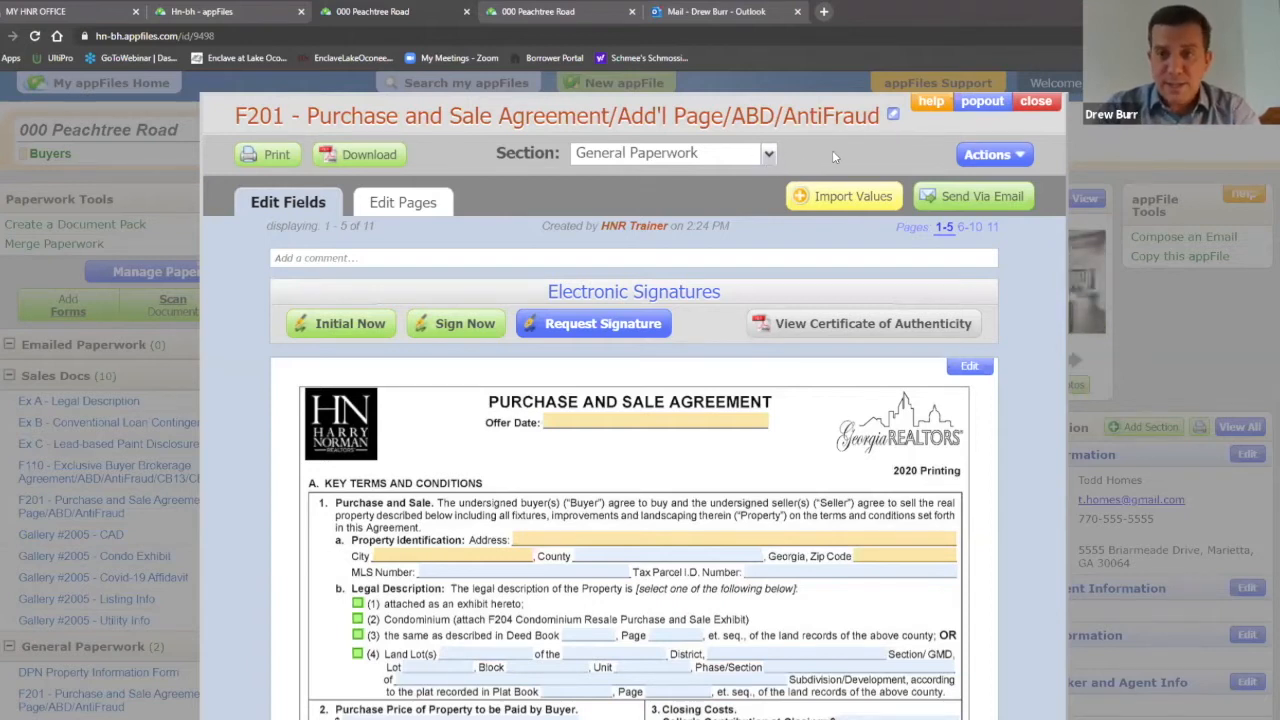
Step: Create a new section named TRASH and place the F201 agreement in it
{"action": "left_click", "coordinate": [768, 155]}
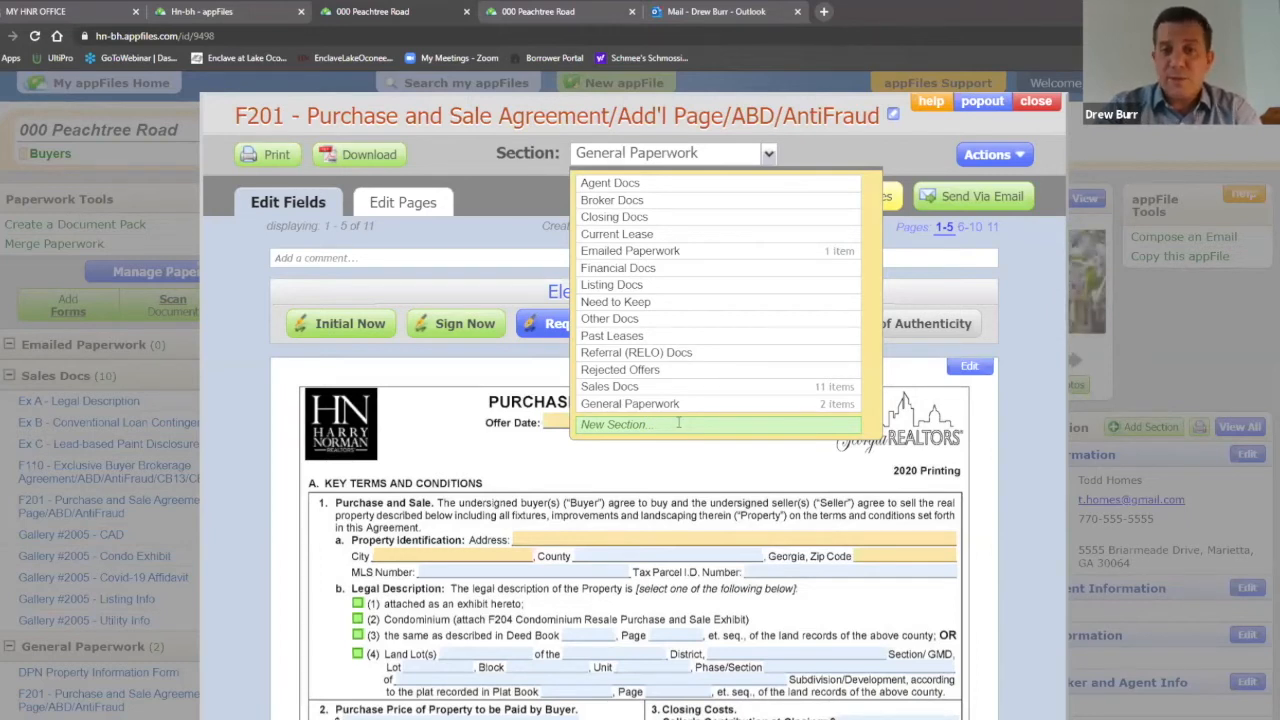
{"action": "left_click", "coordinate": [678, 426]}
{"action": "type", "text": "TRASH"}
{"action": "left_click", "coordinate": [660, 393]}
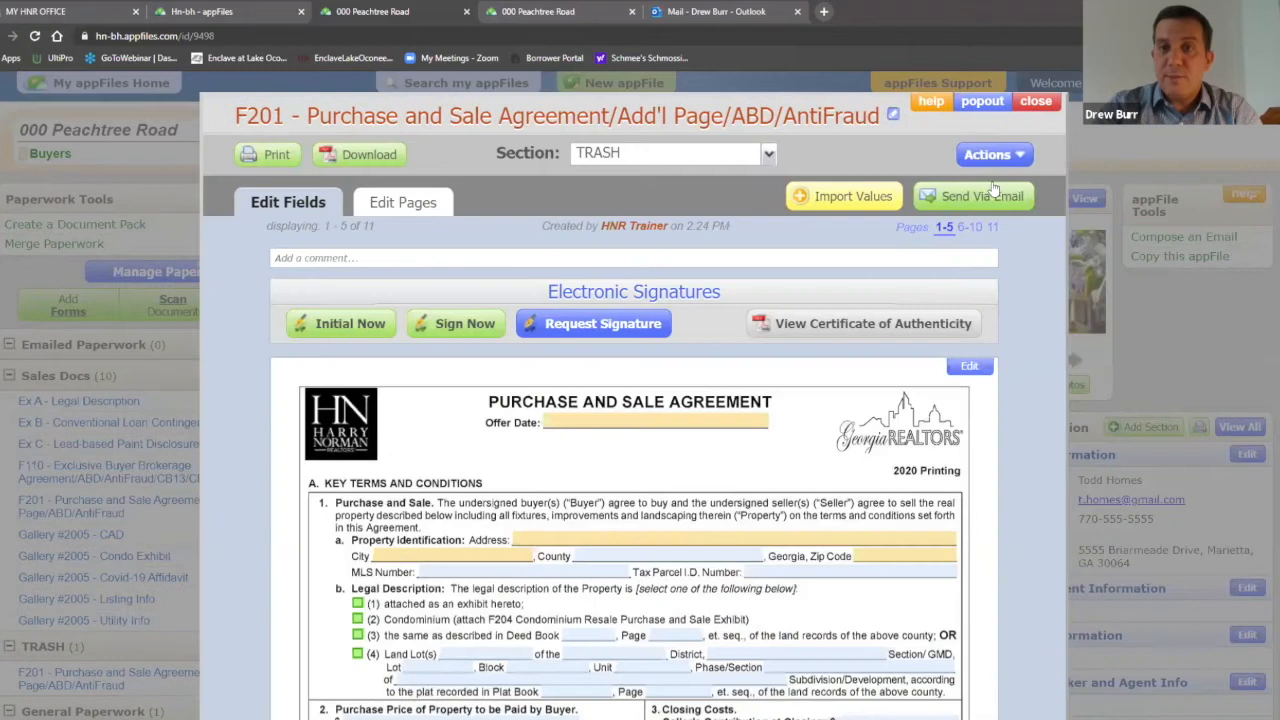
{"action": "scroll", "coordinate": [120, 570], "scroll_direction": "down", "scroll_amount": 1}
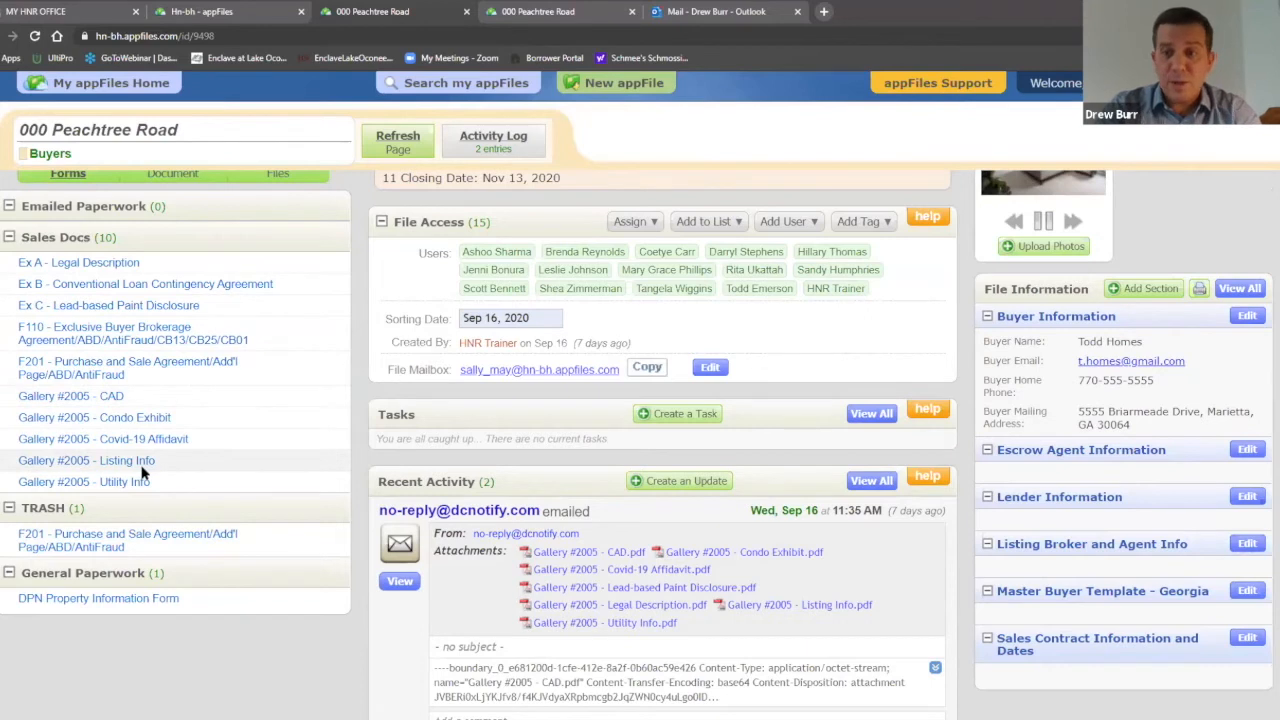
{"action": "left_click", "coordinate": [112, 544]}
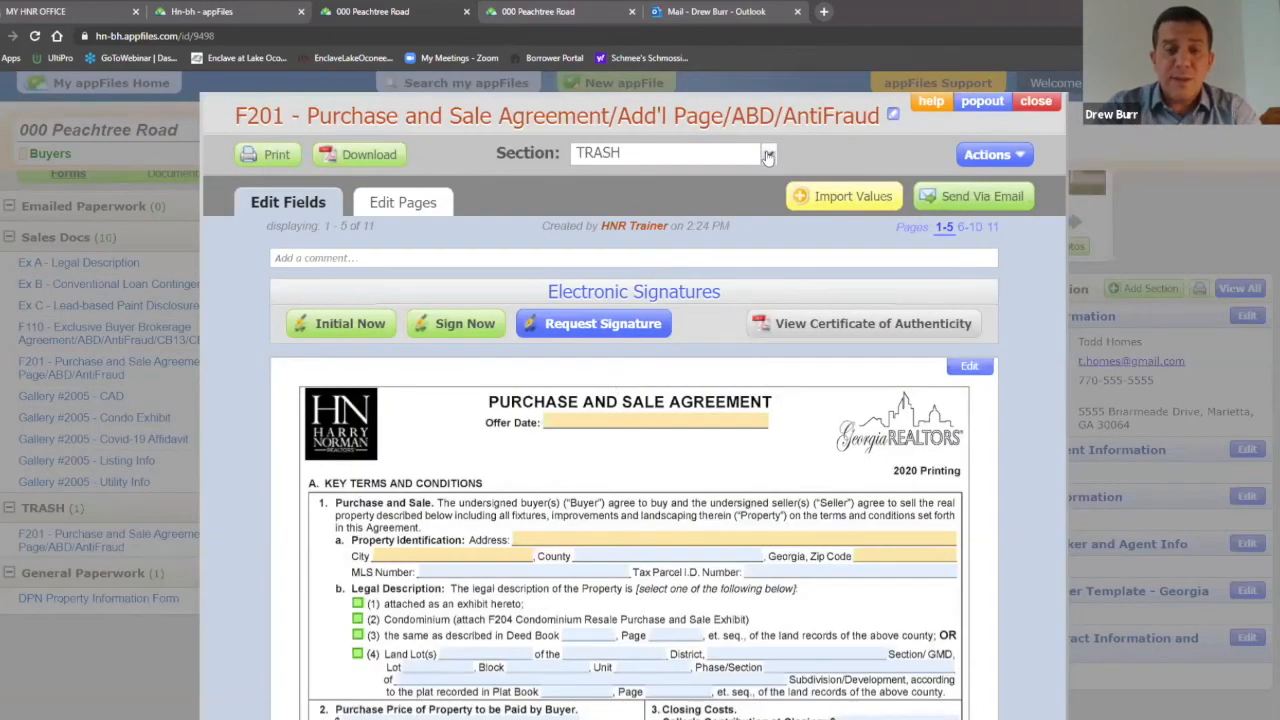
{"action": "left_click", "coordinate": [768, 157]}
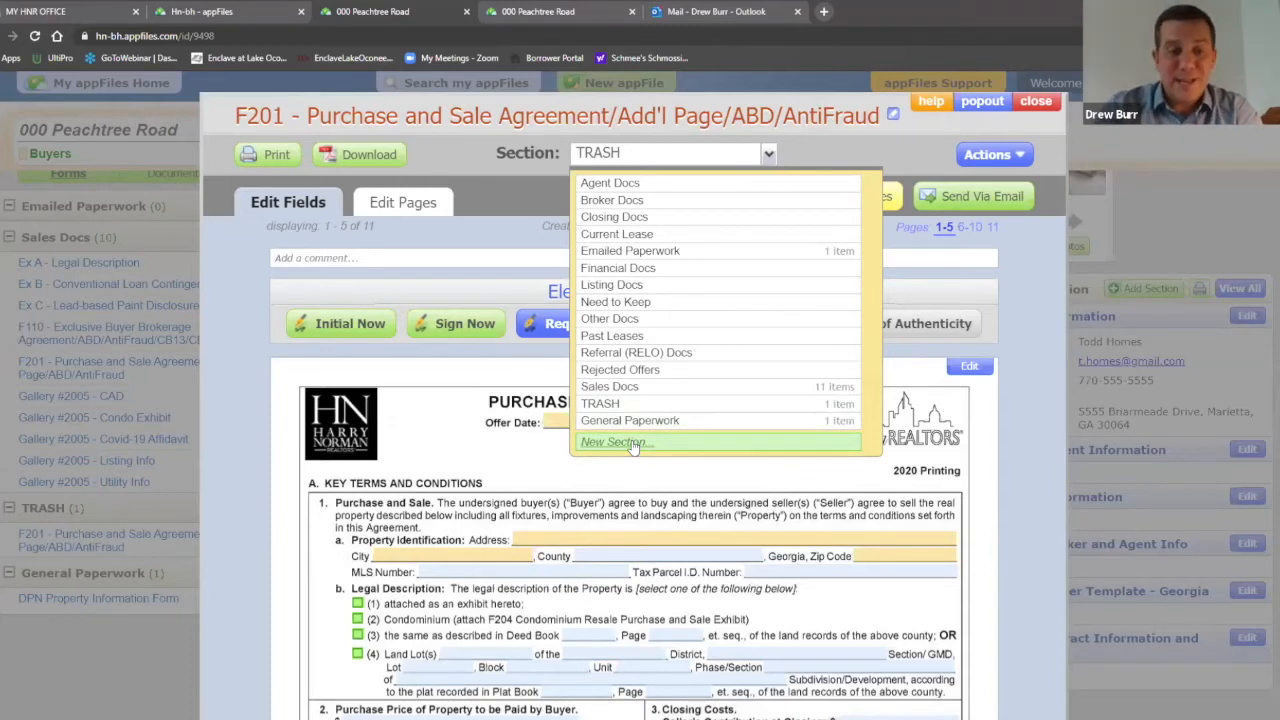
{"action": "left_click", "coordinate": [1055, 101]}
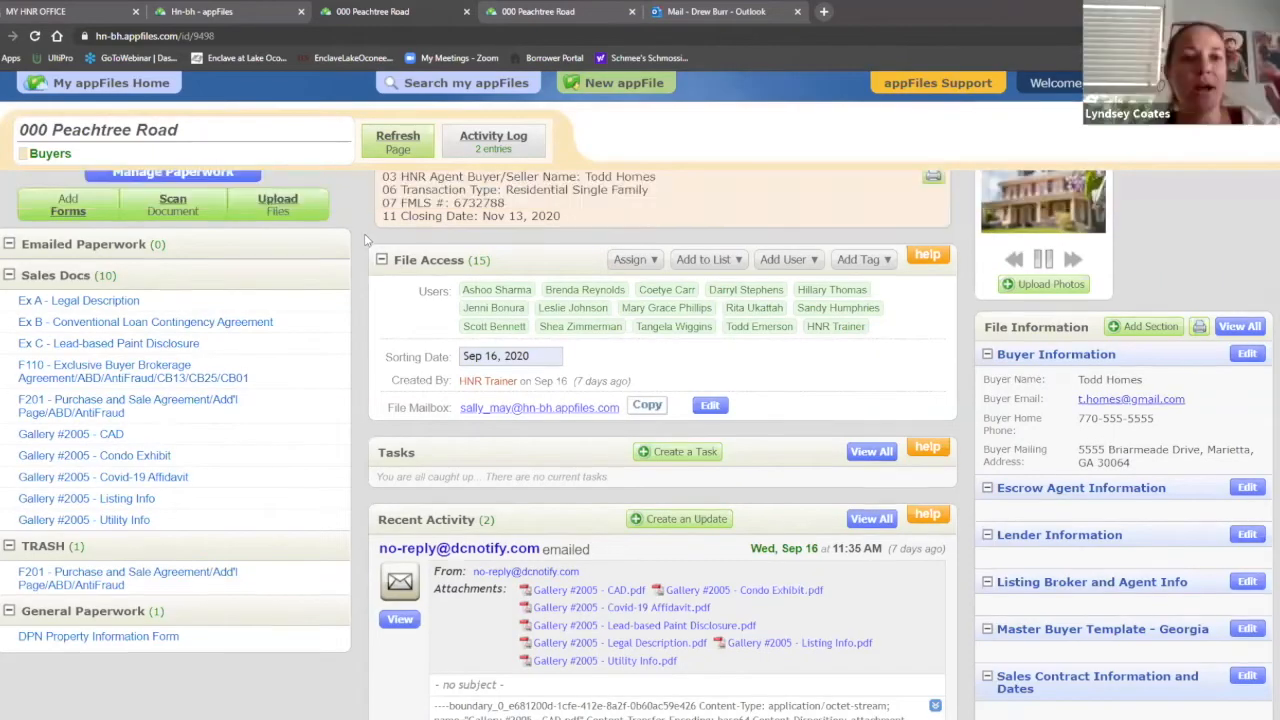
{"action": "scroll", "coordinate": [364, 243], "scroll_direction": "up", "scroll_amount": 3}
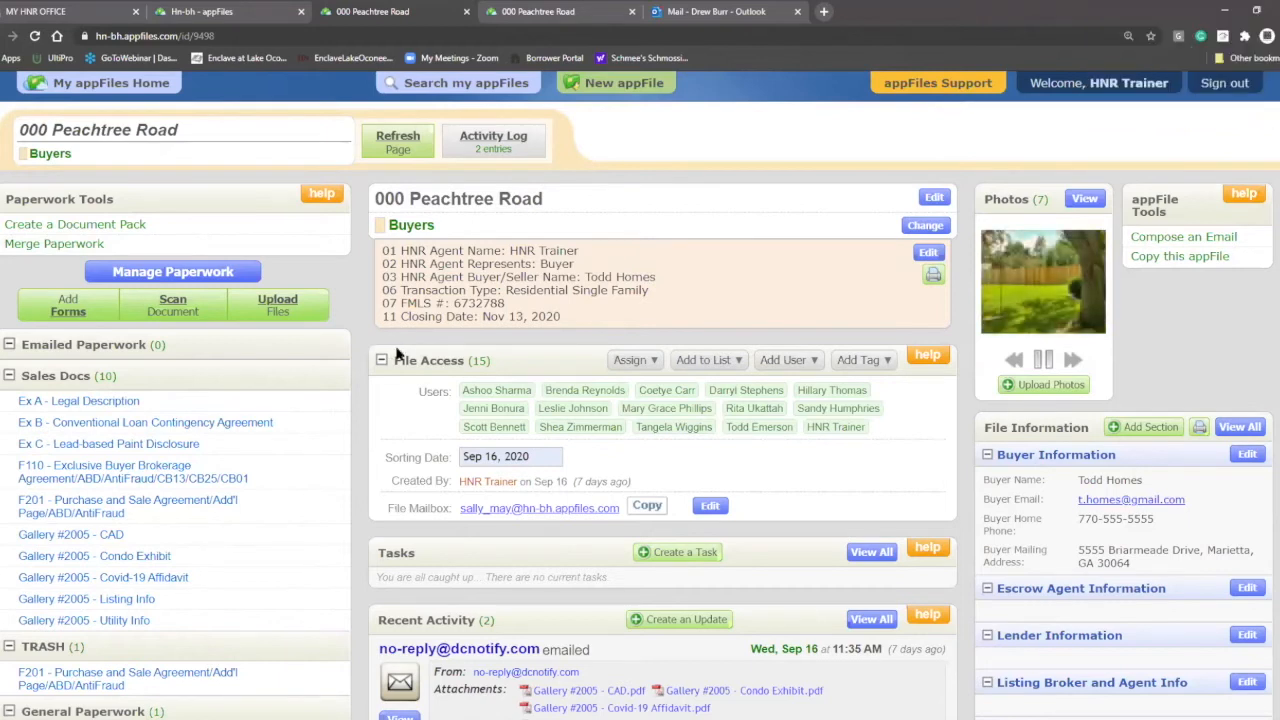
{"action": "scroll", "coordinate": [367, 366], "scroll_direction": "down", "scroll_amount": 1}
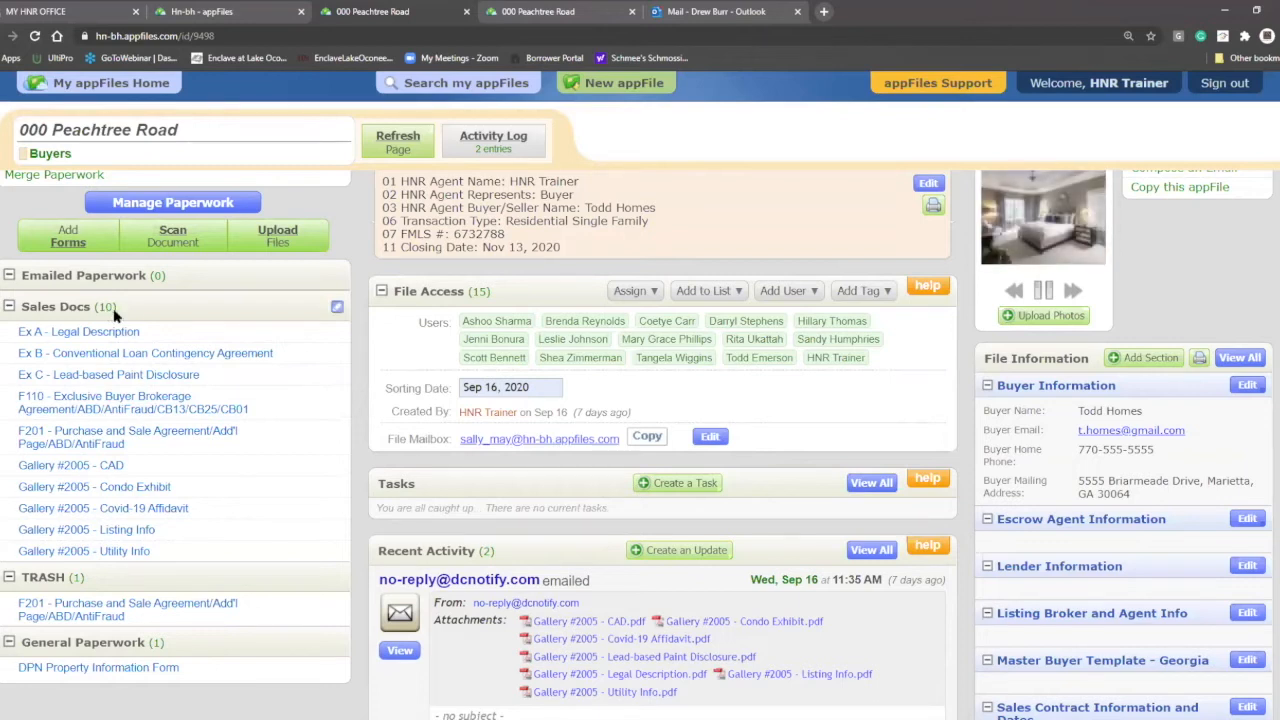
Step: Retitle the 'Ex A - Legal Description' exhibit to 'Ex D - Legal Description' and close it
{"action": "left_click", "coordinate": [112, 332]}
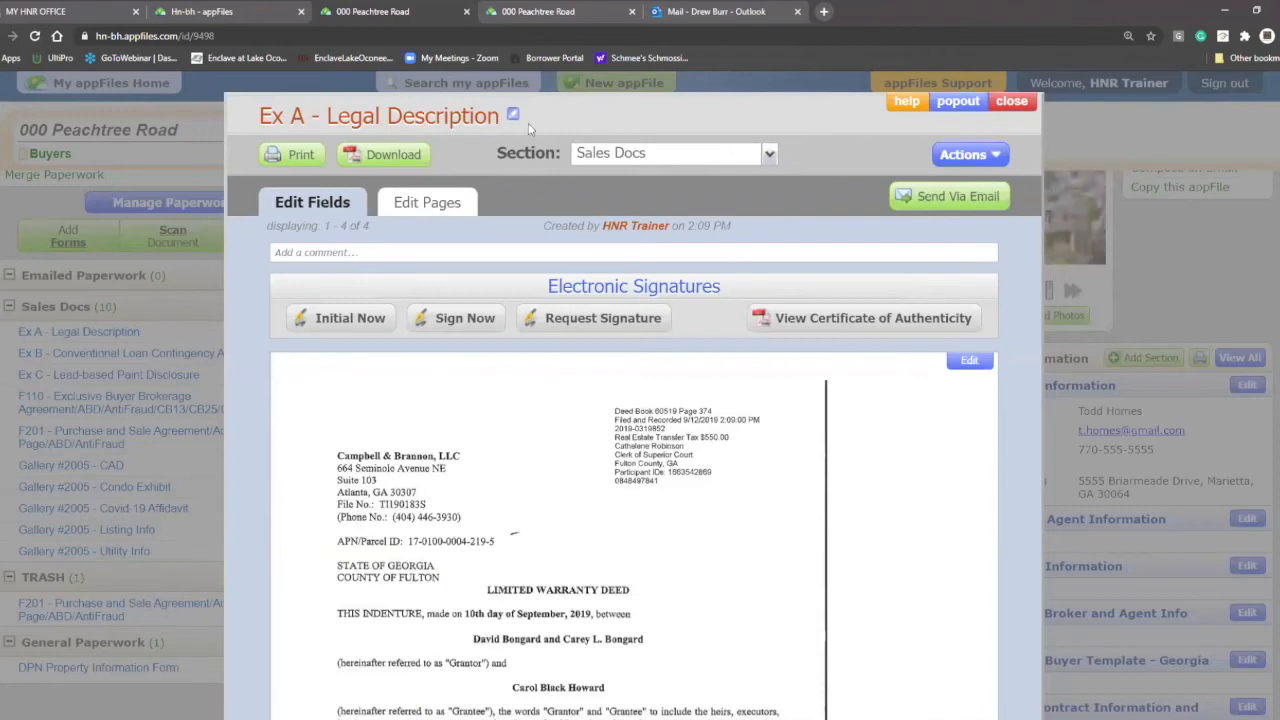
{"action": "left_click", "coordinate": [1011, 101]}
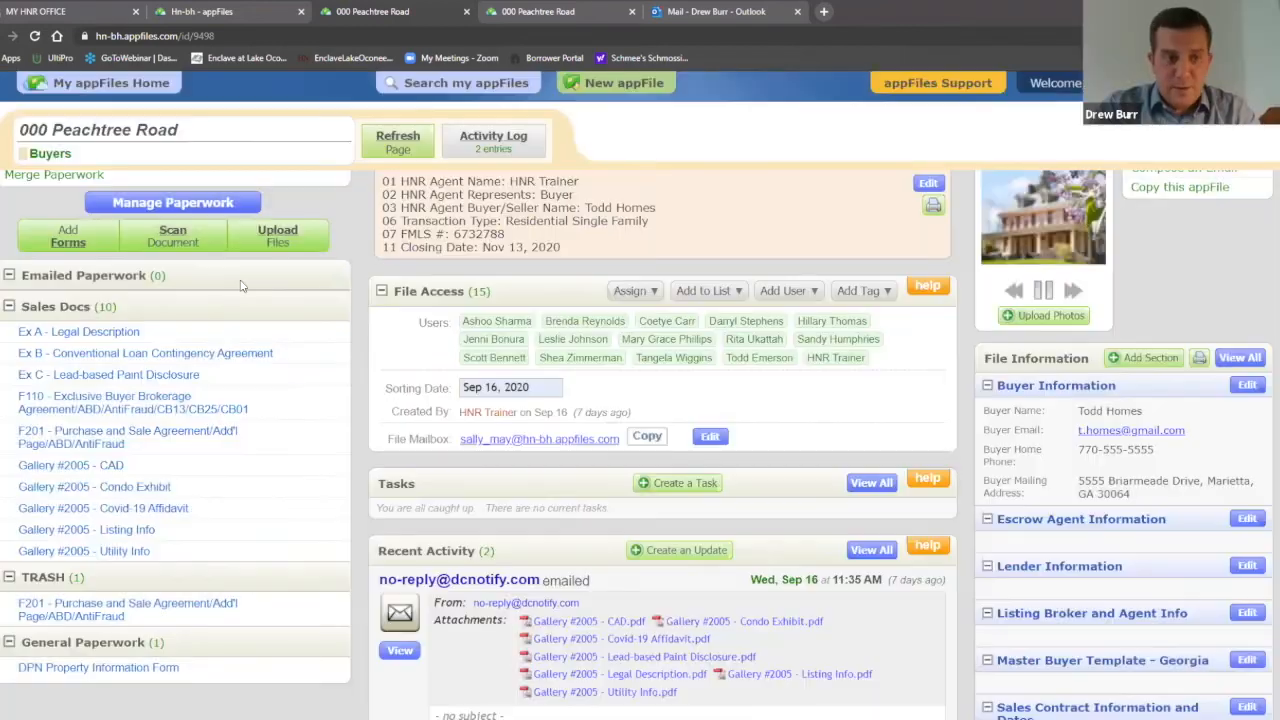
{"action": "left_click", "coordinate": [84, 335]}
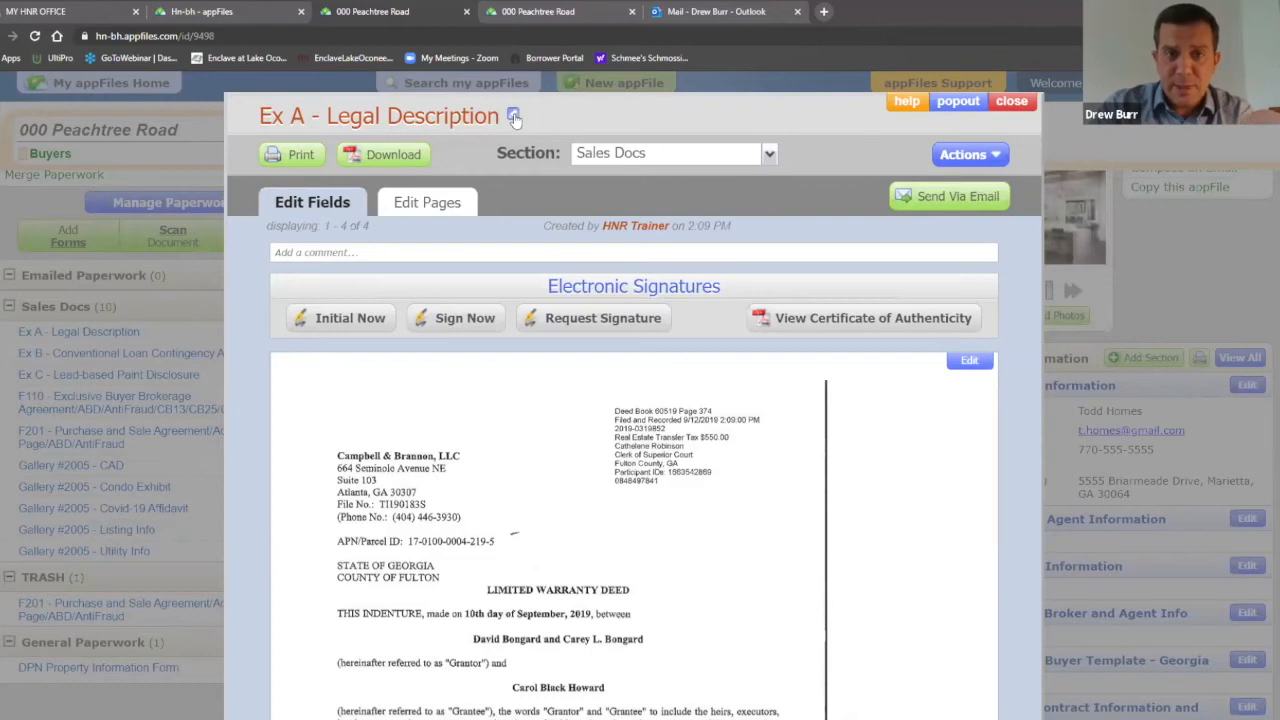
{"action": "left_click", "coordinate": [514, 116]}
{"action": "left_click", "coordinate": [299, 118]}
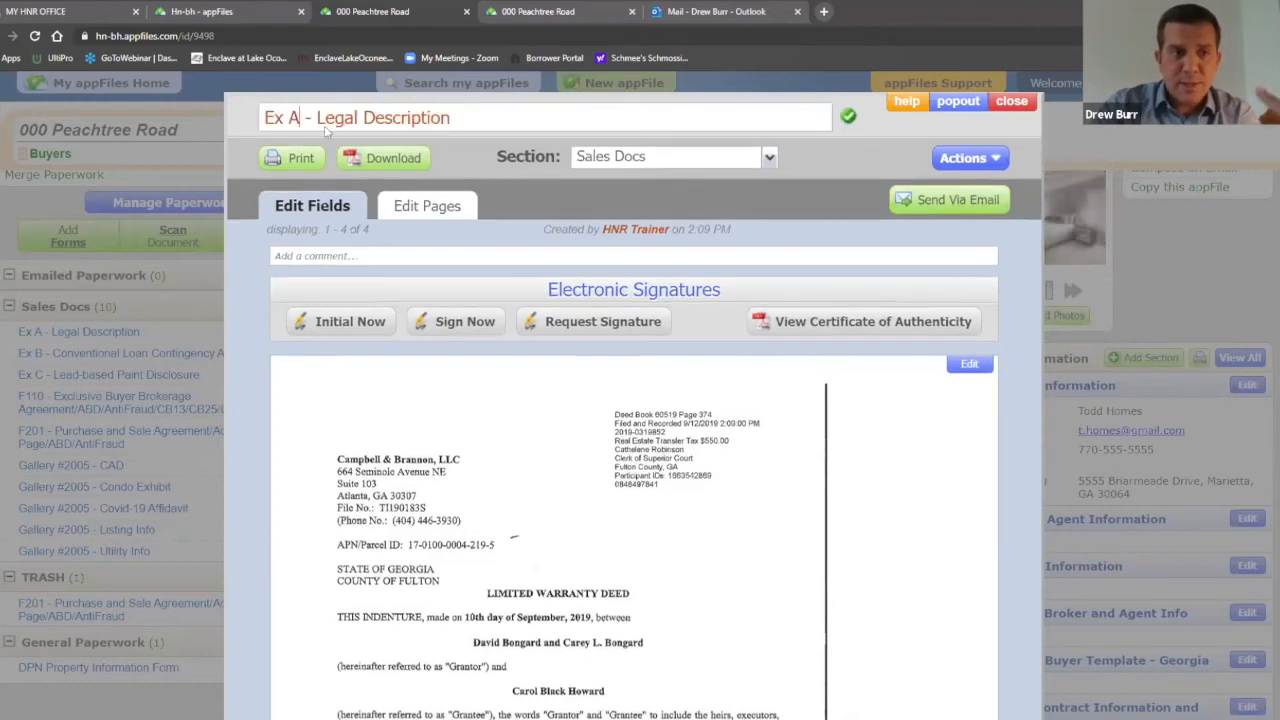
{"action": "key", "text": "BackSpace"}
{"action": "type", "text": "D"}
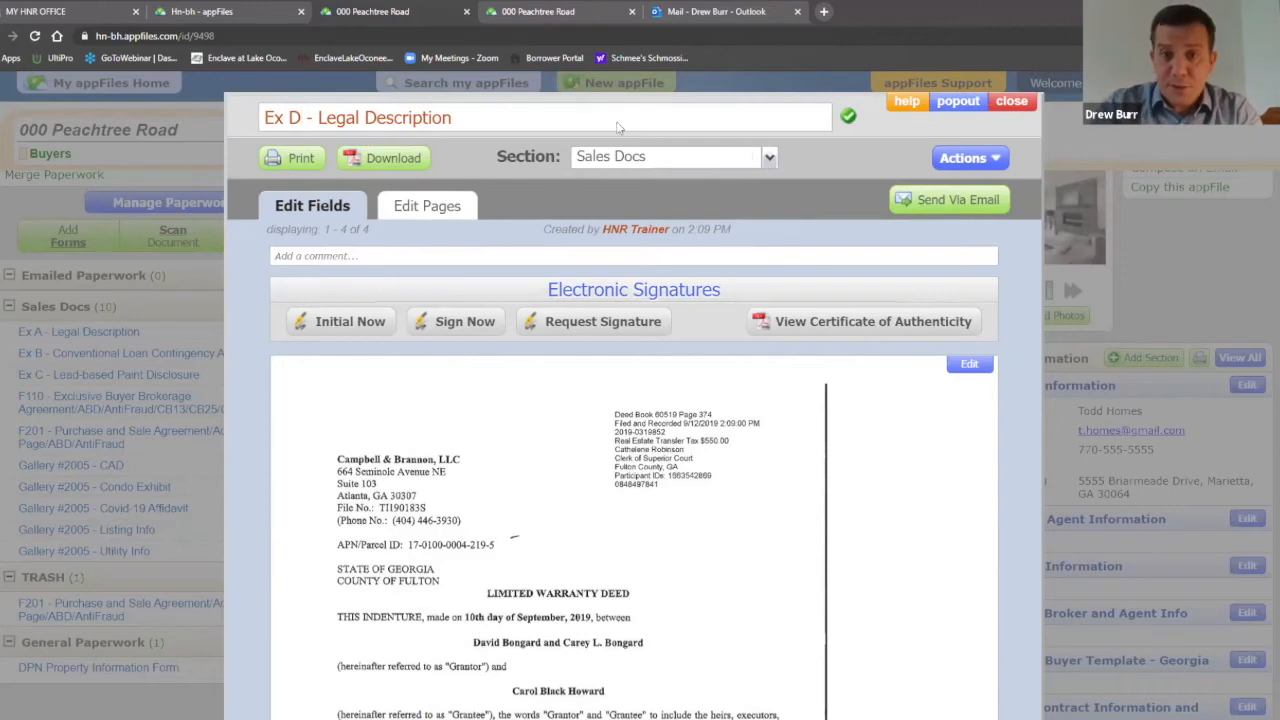
{"action": "left_click", "coordinate": [849, 118]}
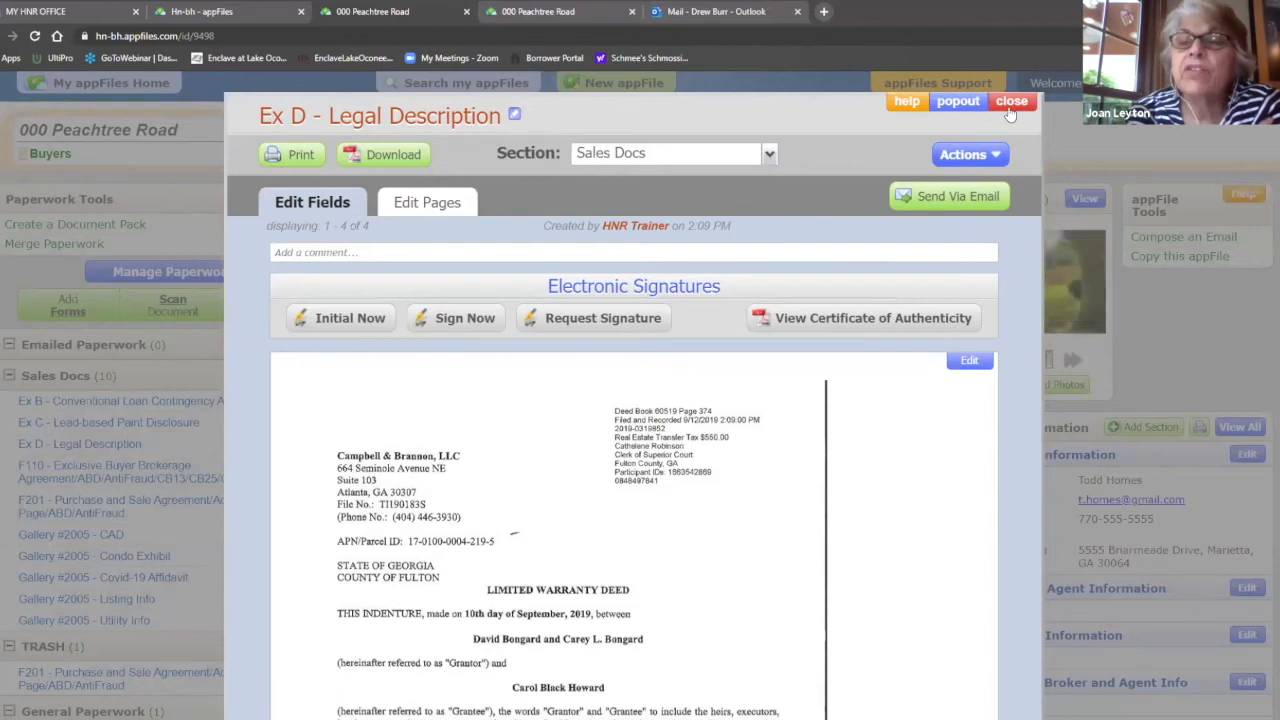
{"action": "key", "text": "Escape"}
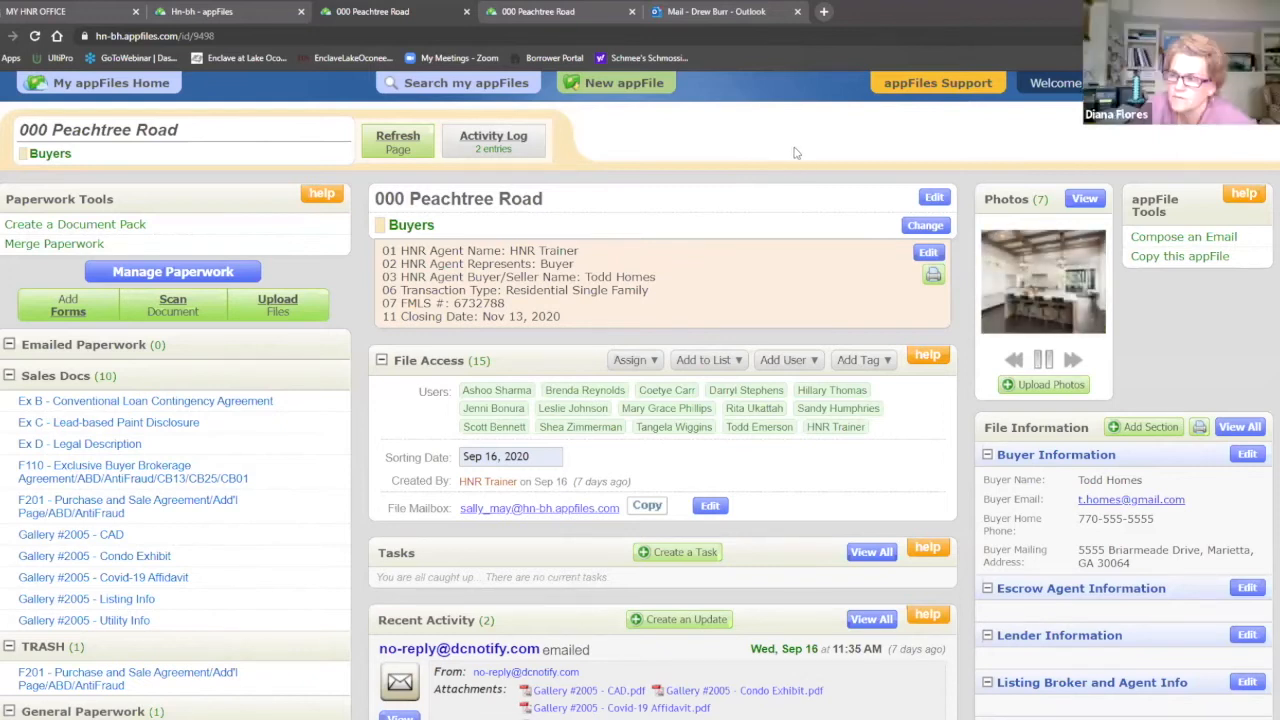
{"action": "left_click", "coordinate": [815, 362]}
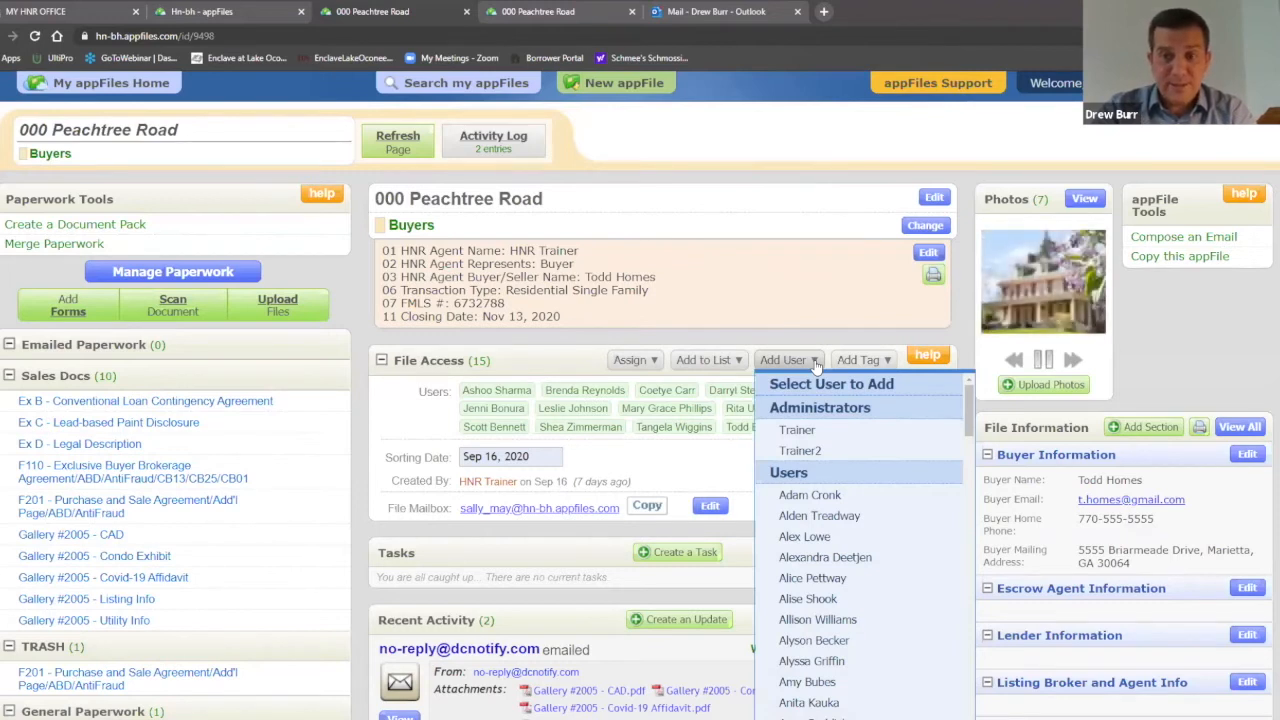
{"action": "scroll", "coordinate": [872, 512], "scroll_direction": "down", "scroll_amount": 5}
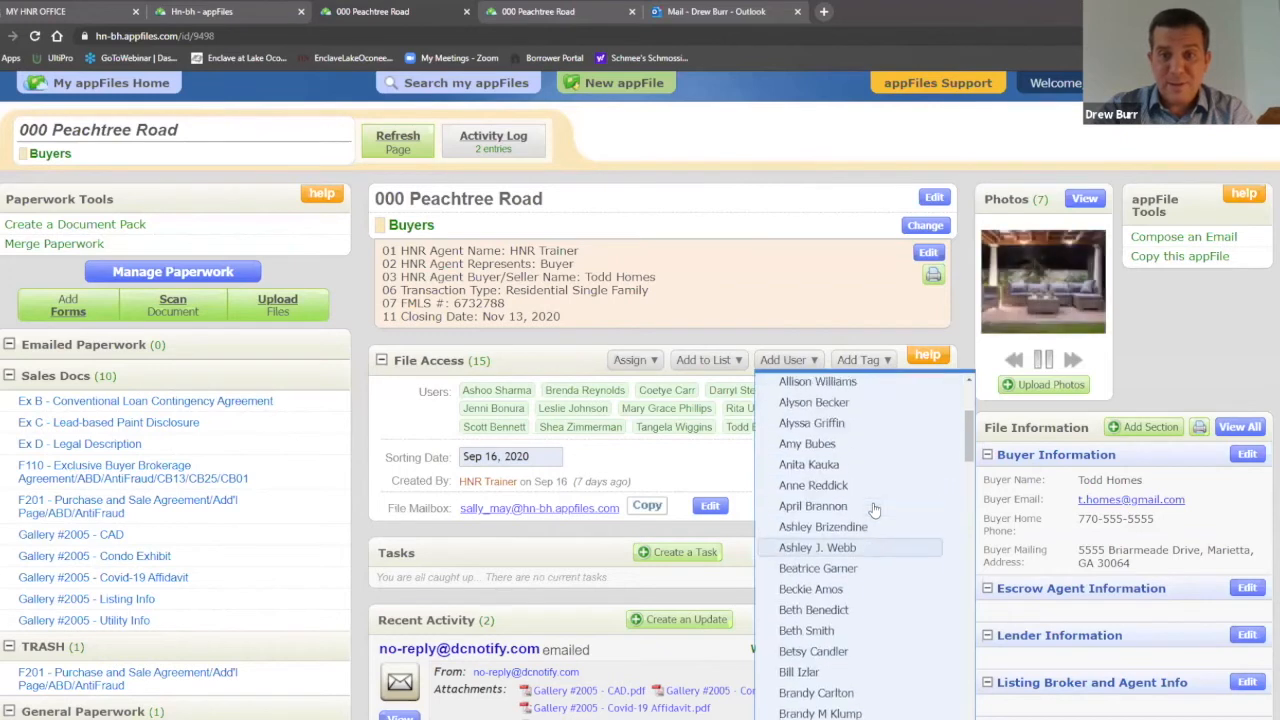
{"action": "scroll", "coordinate": [873, 512], "scroll_direction": "up", "scroll_amount": 5}
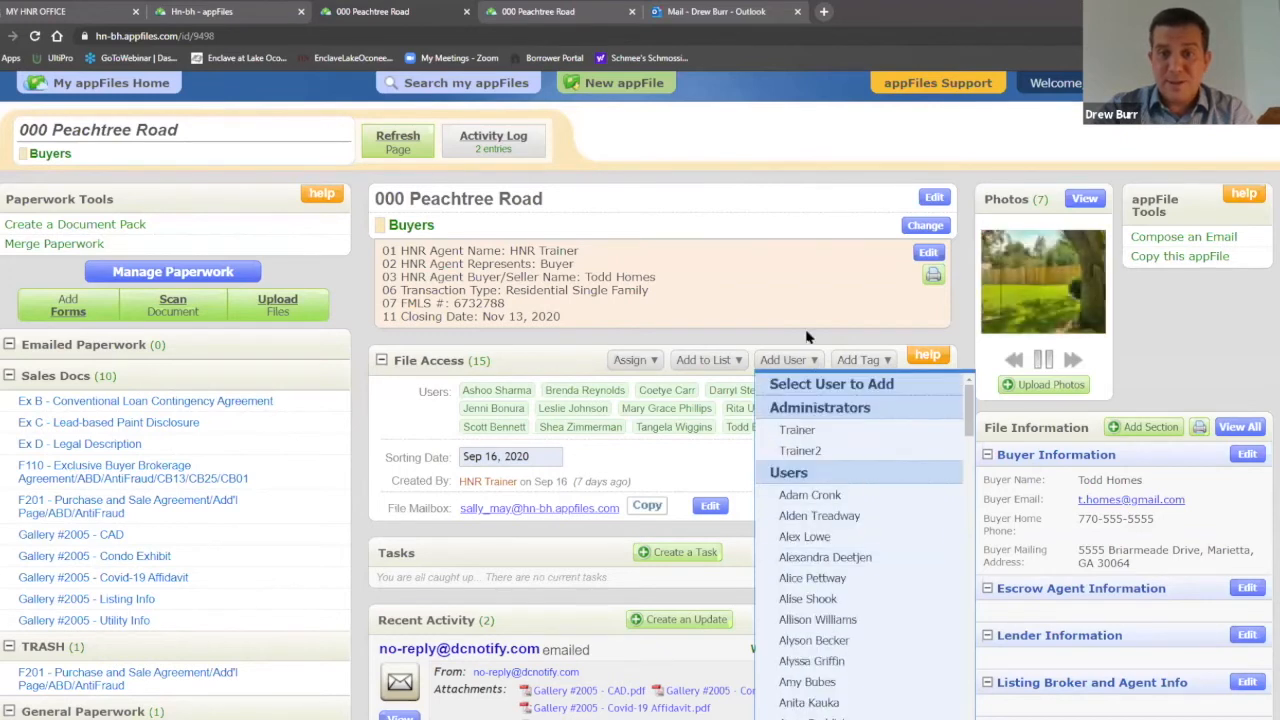
{"action": "left_click", "coordinate": [808, 337]}
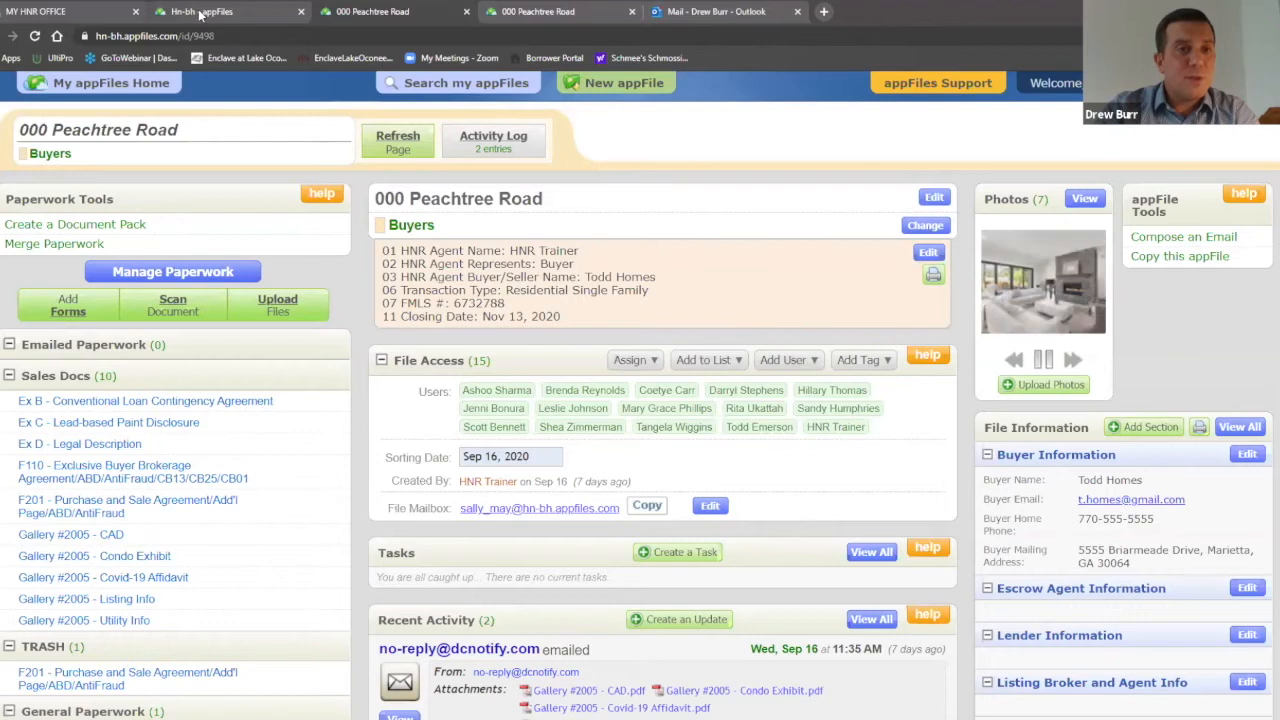
Step: Switch the Home page account to Hn-cm and open its 000 Peachtree Road file
{"action": "key", "text": "ctrl+shift+Tab"}
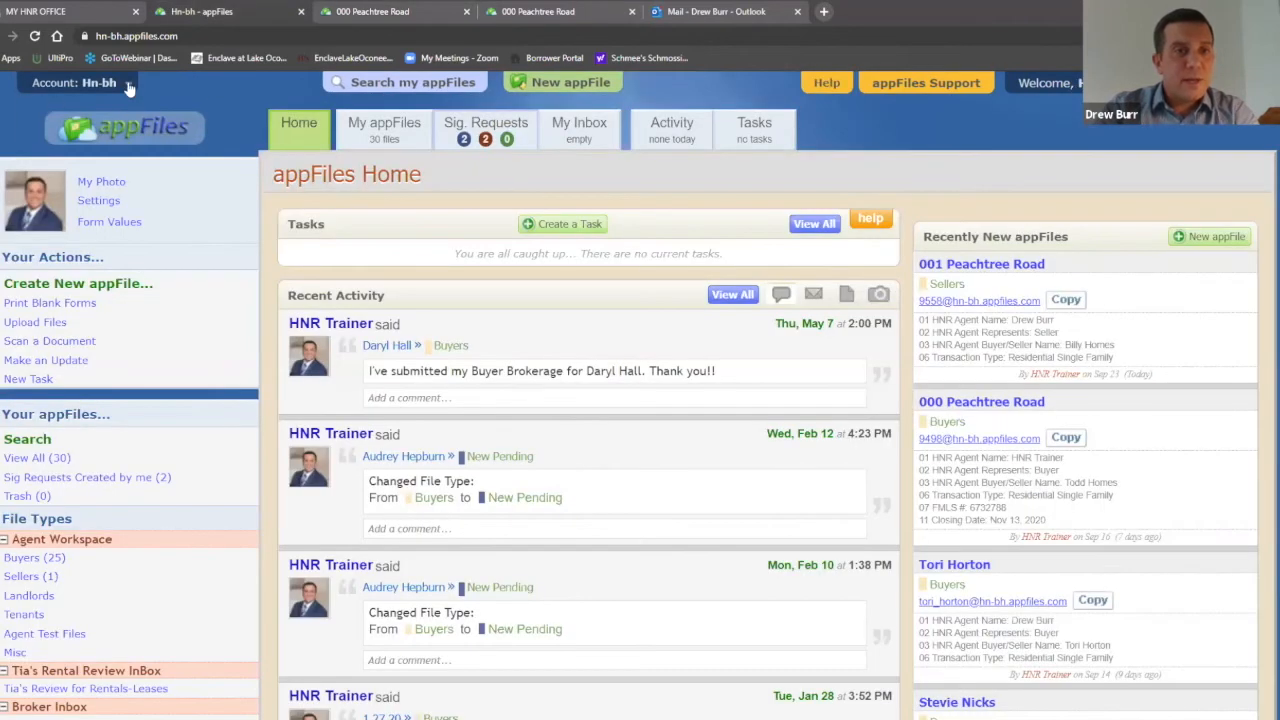
{"action": "left_click", "coordinate": [128, 88]}
{"action": "left_click", "coordinate": [84, 120]}
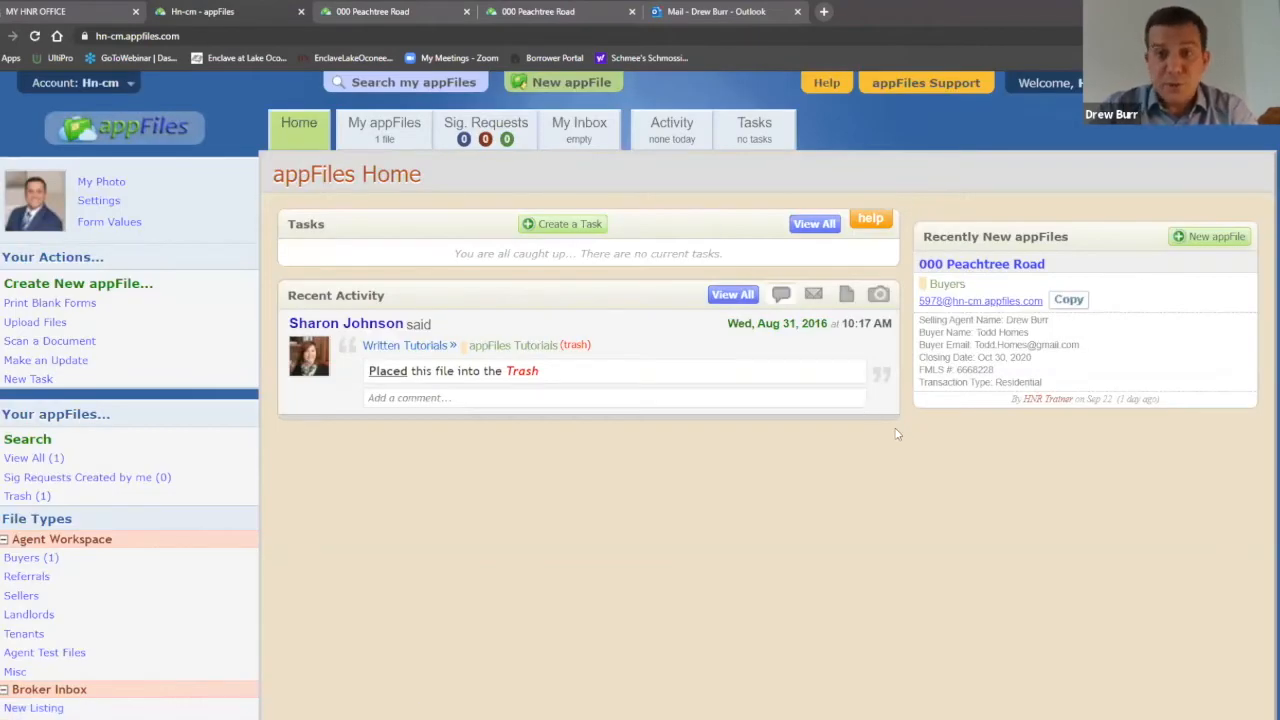
{"action": "left_click", "coordinate": [983, 266]}
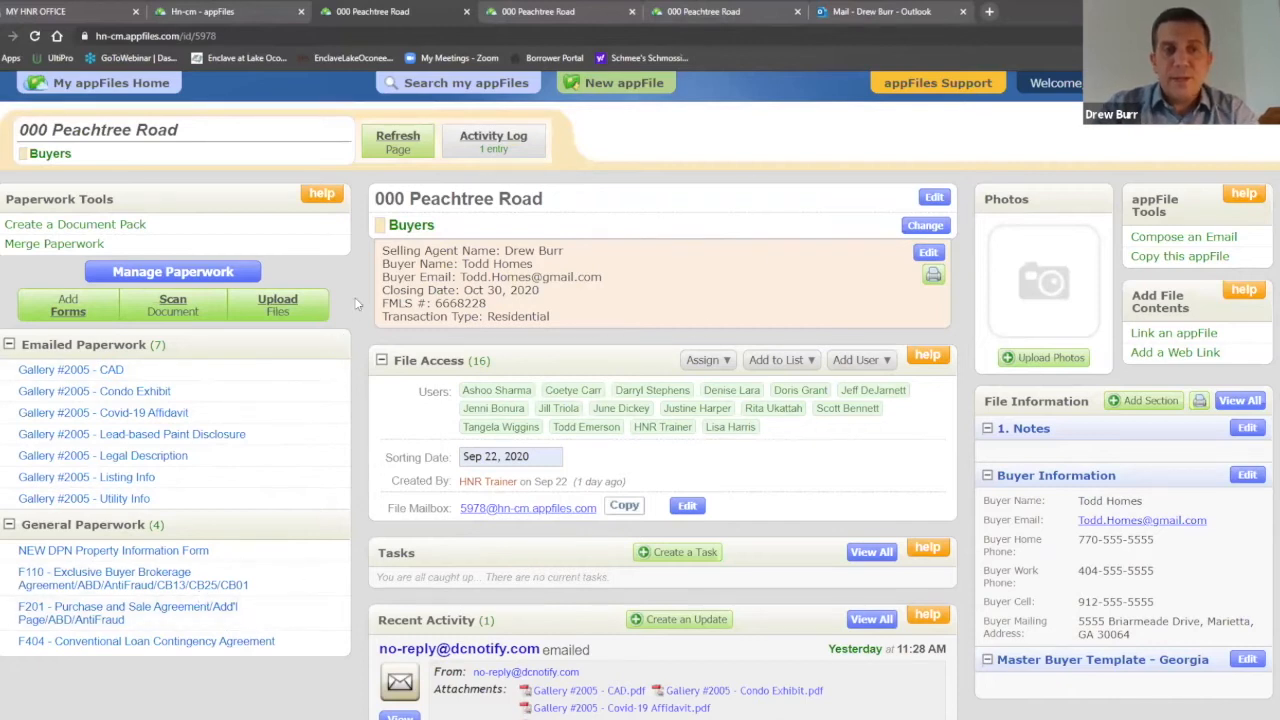
Step: Search the forms for 'dpn' and add the NEW DPN Property Information Form
{"action": "left_click", "coordinate": [68, 310]}
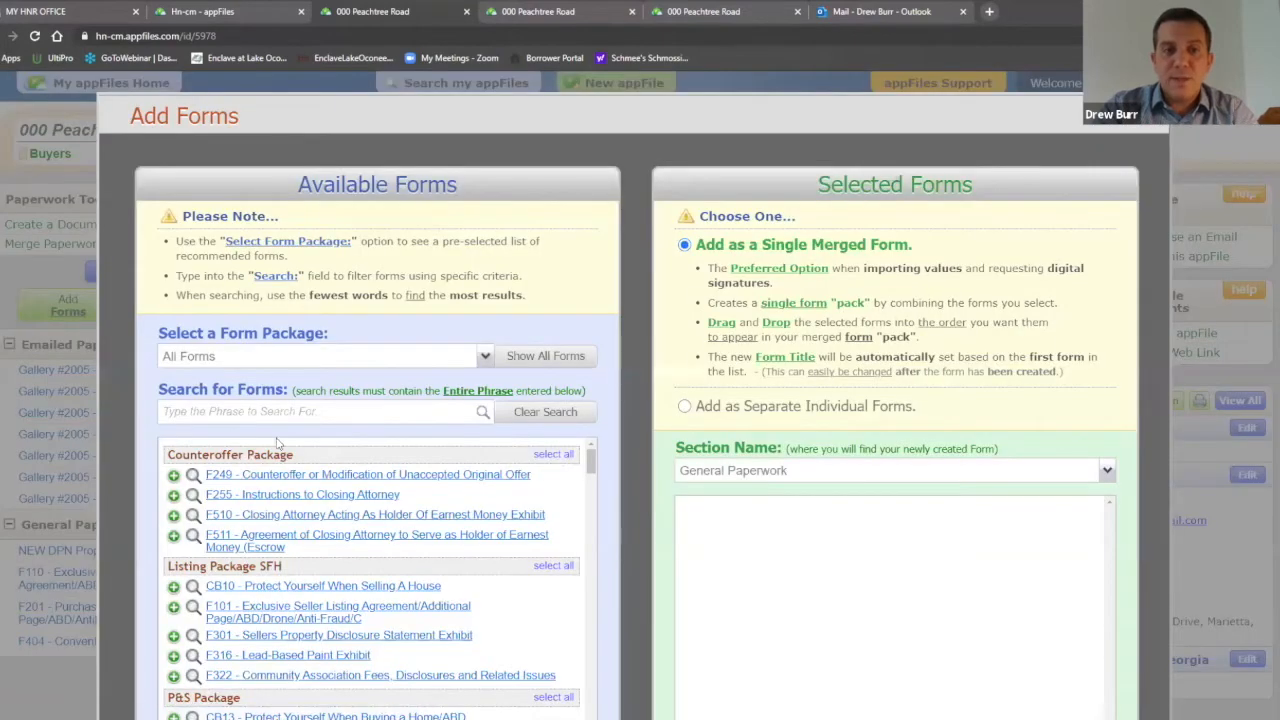
{"action": "left_click", "coordinate": [290, 412]}
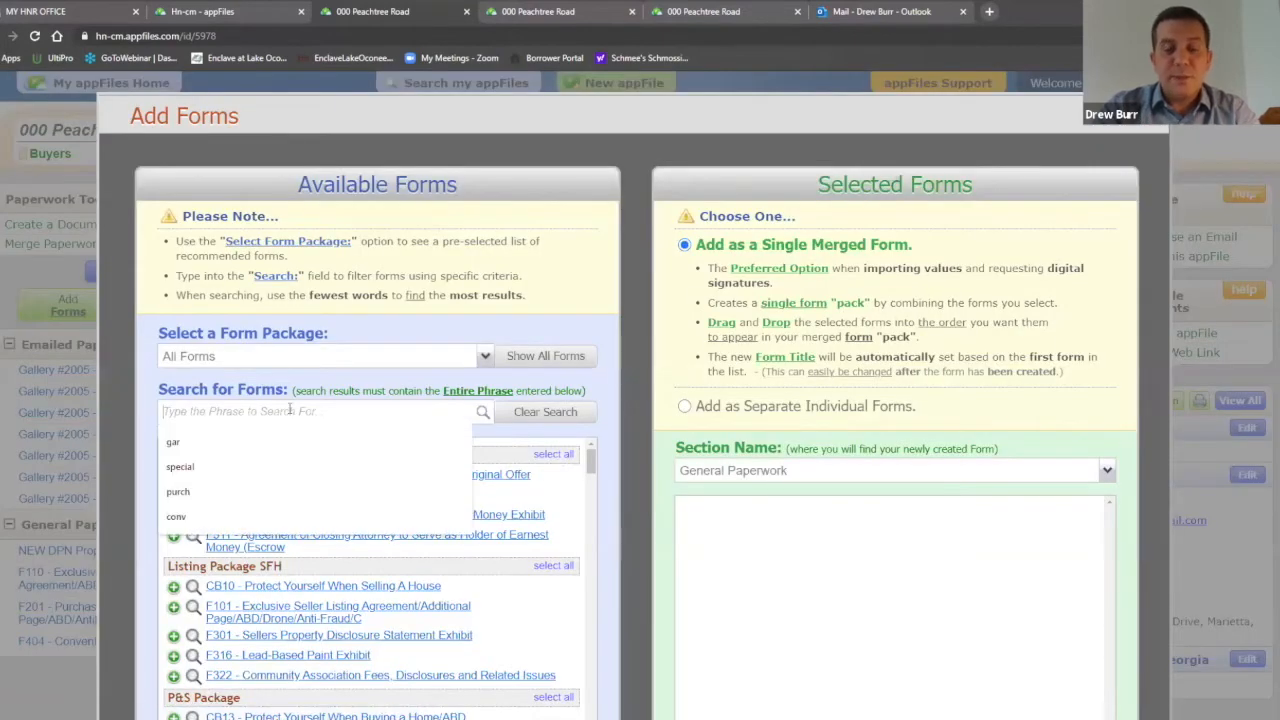
{"action": "type", "text": "dpn"}
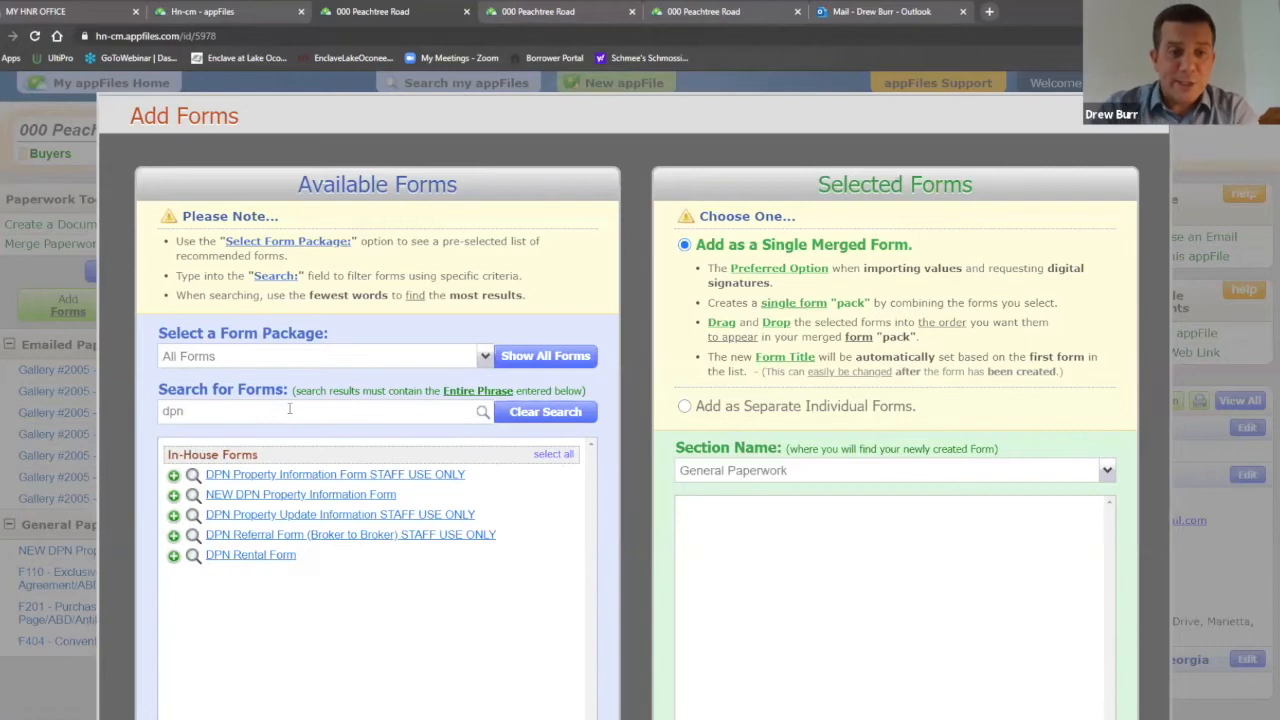
{"action": "left_click", "coordinate": [322, 496]}
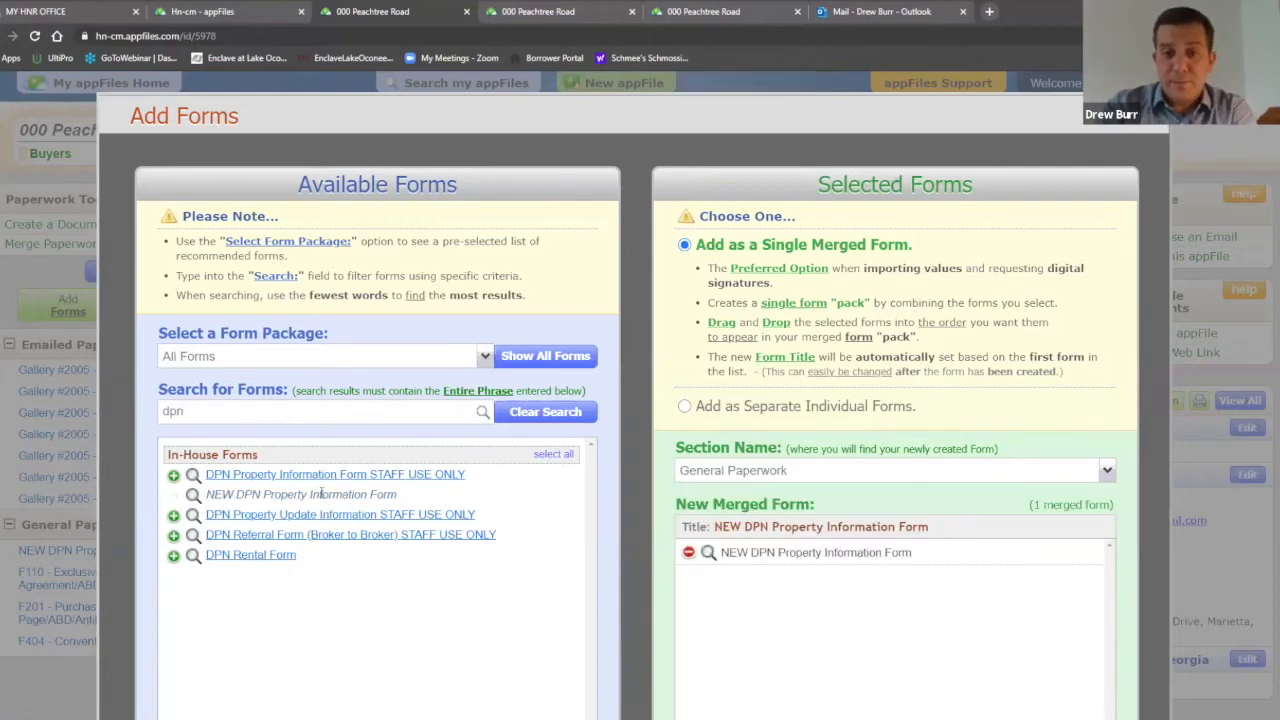
{"action": "scroll", "coordinate": [918, 572], "scroll_direction": "down", "scroll_amount": 2}
{"action": "left_click", "coordinate": [903, 670]}
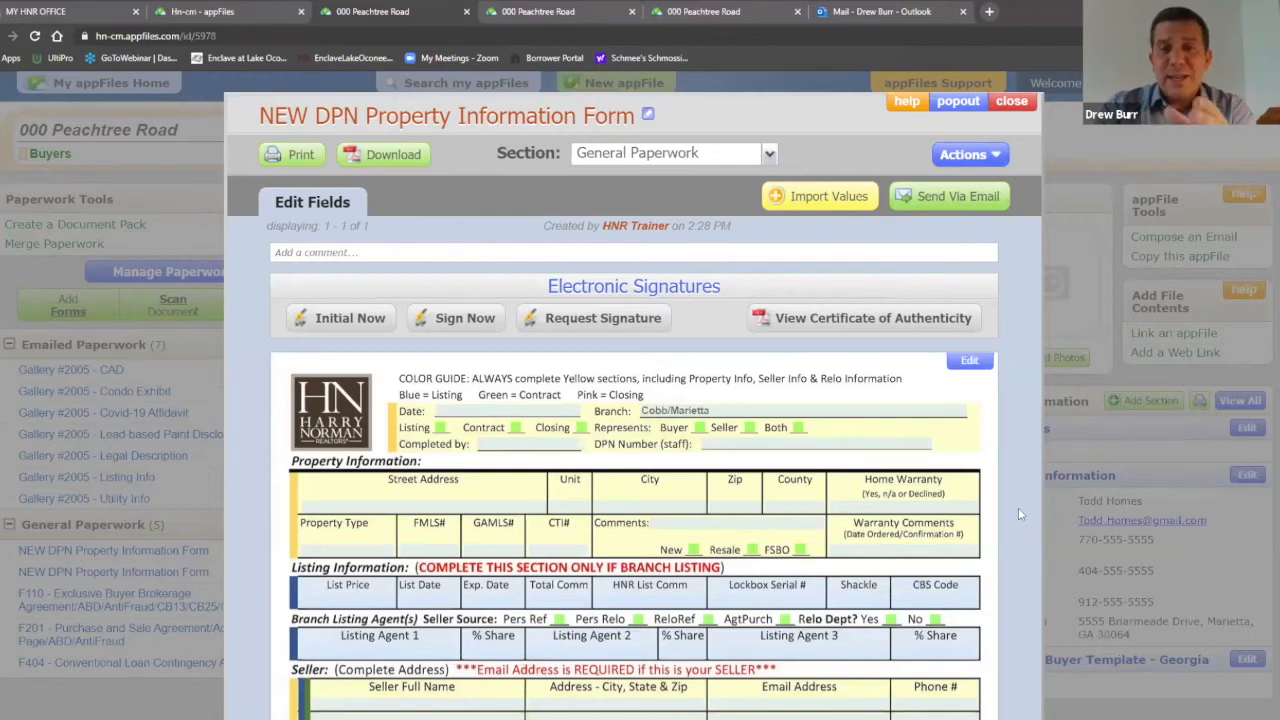
Step: Import the selling office code, broker firm, agent name and agent cell from the F110 agreement
{"action": "left_click", "coordinate": [834, 198]}
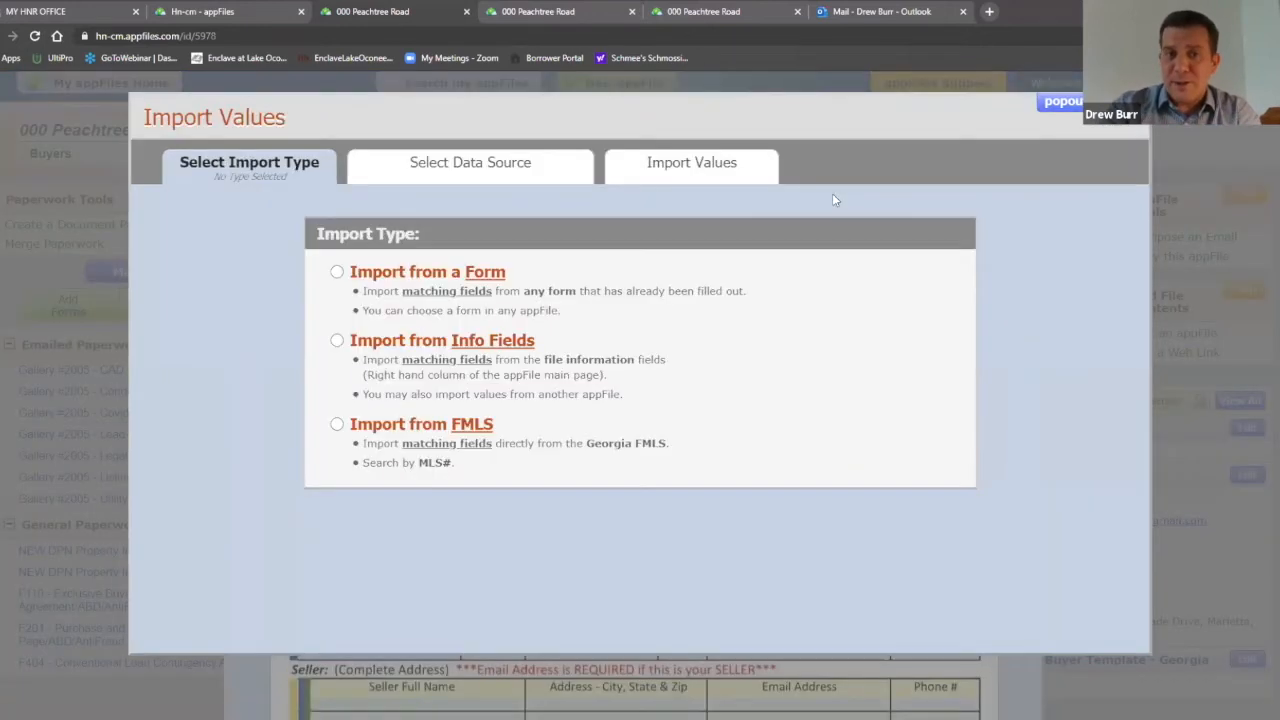
{"action": "left_click", "coordinate": [337, 272]}
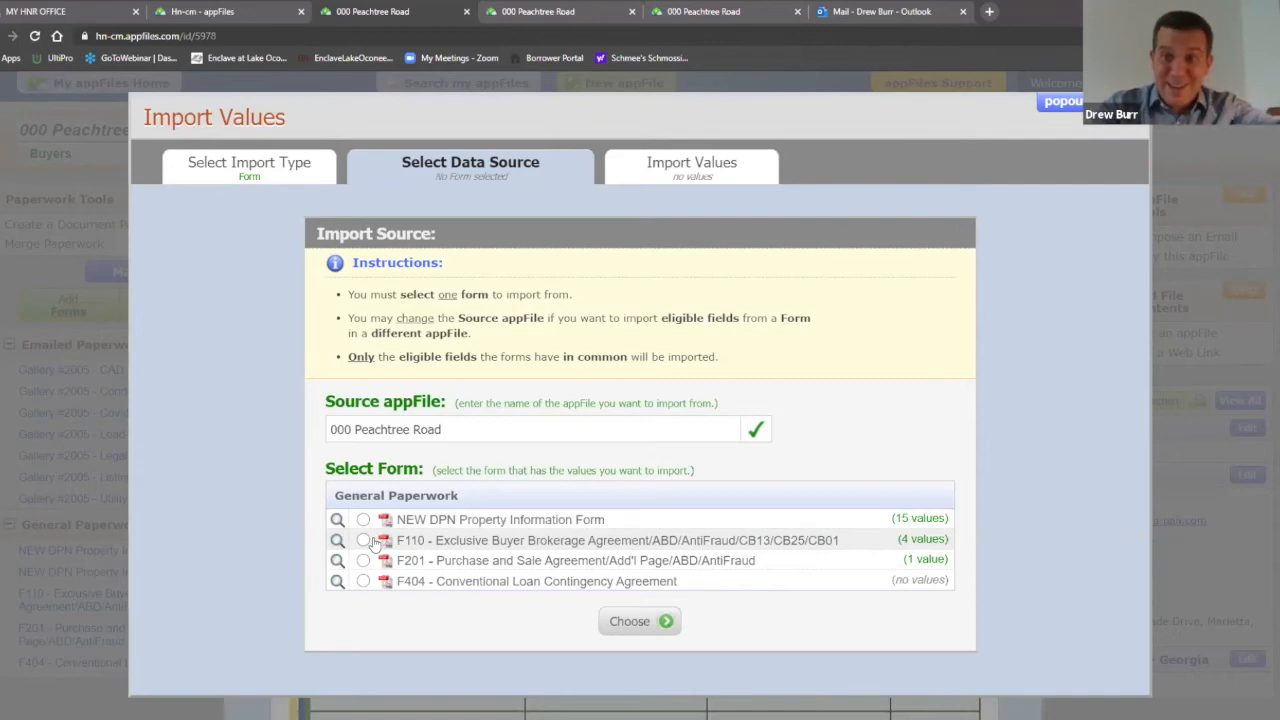
{"action": "left_click", "coordinate": [364, 540]}
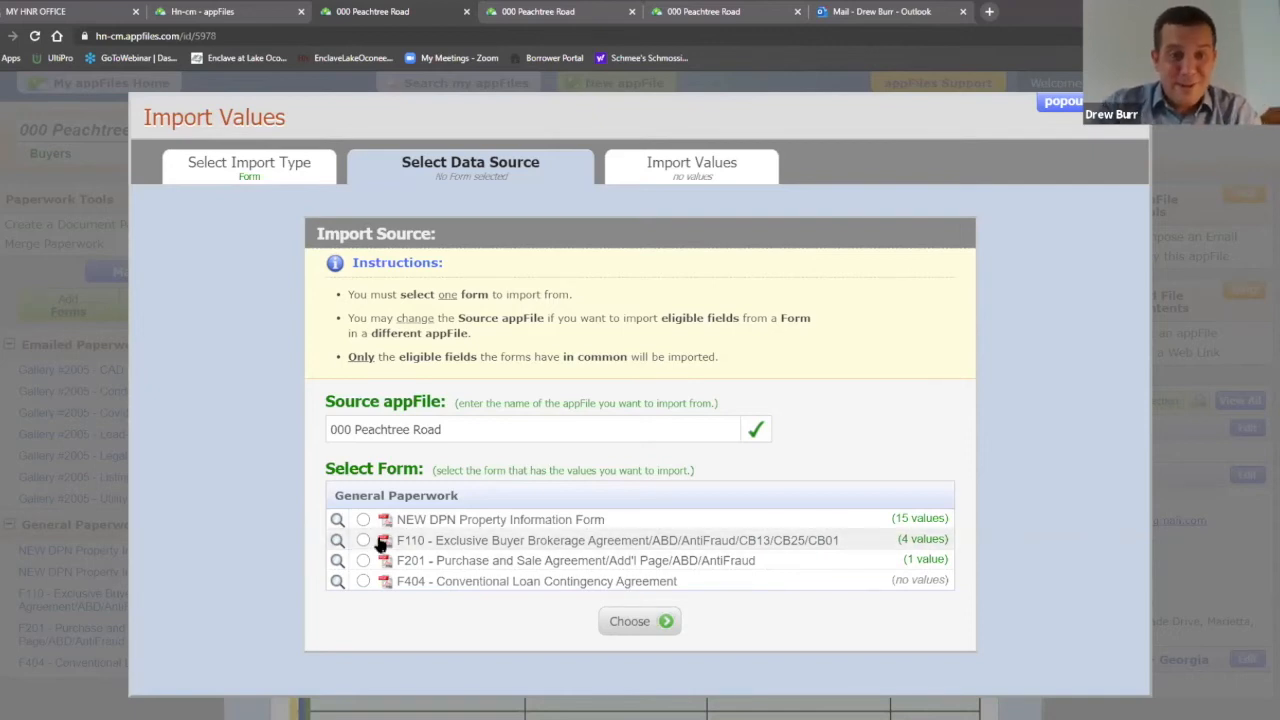
{"action": "left_click", "coordinate": [651, 626]}
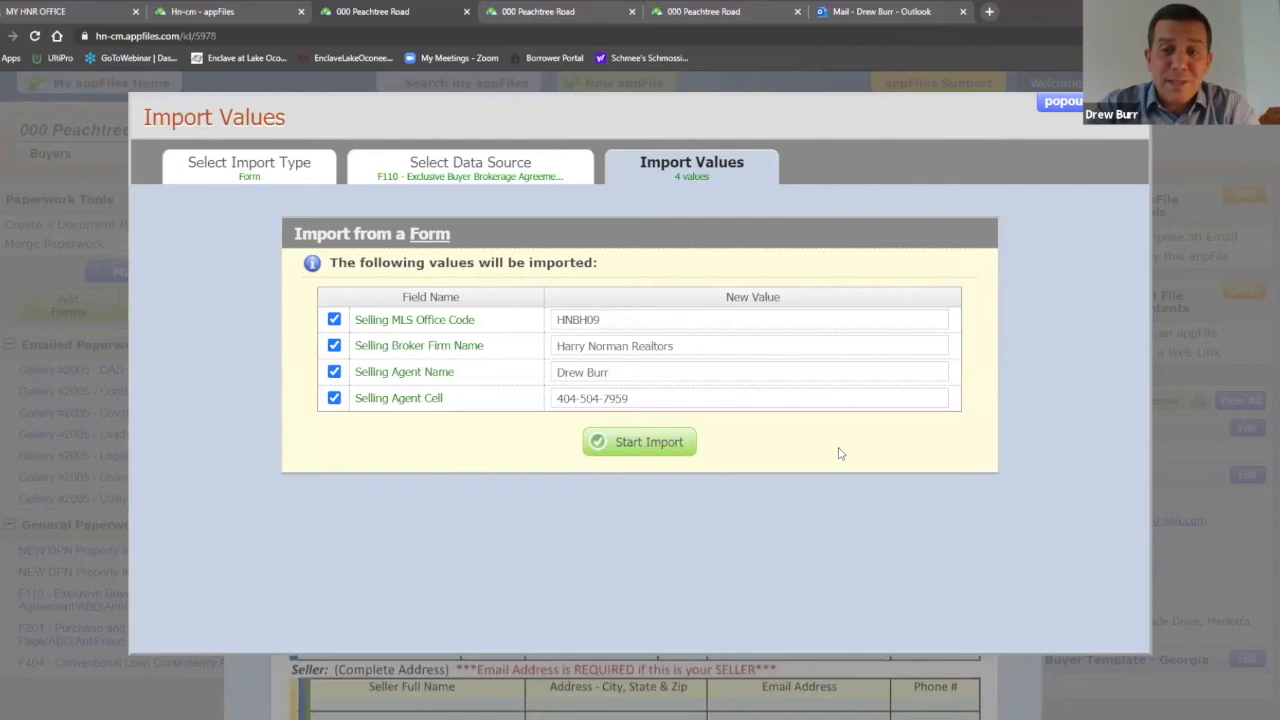
{"action": "left_click", "coordinate": [641, 446]}
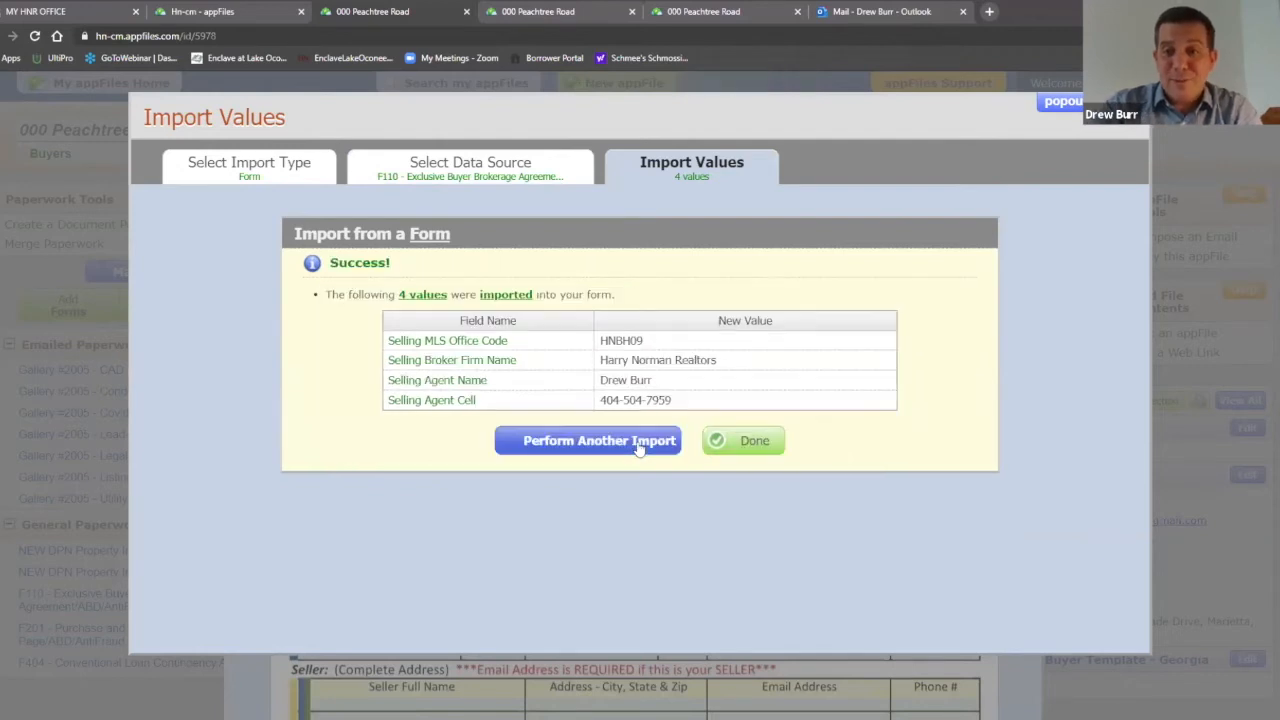
{"action": "left_click", "coordinate": [741, 442]}
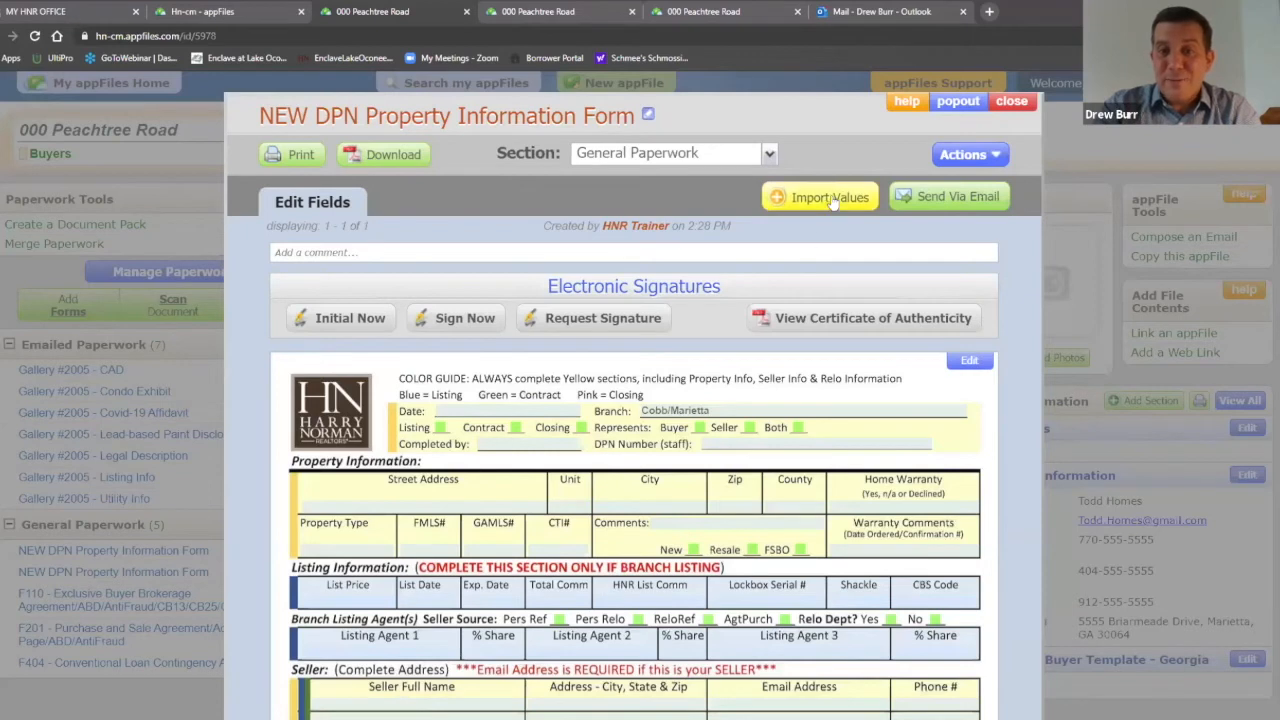
Step: Import street address, city, zip, county and listing agent from FMLS listing 6732788
{"action": "left_click", "coordinate": [826, 196]}
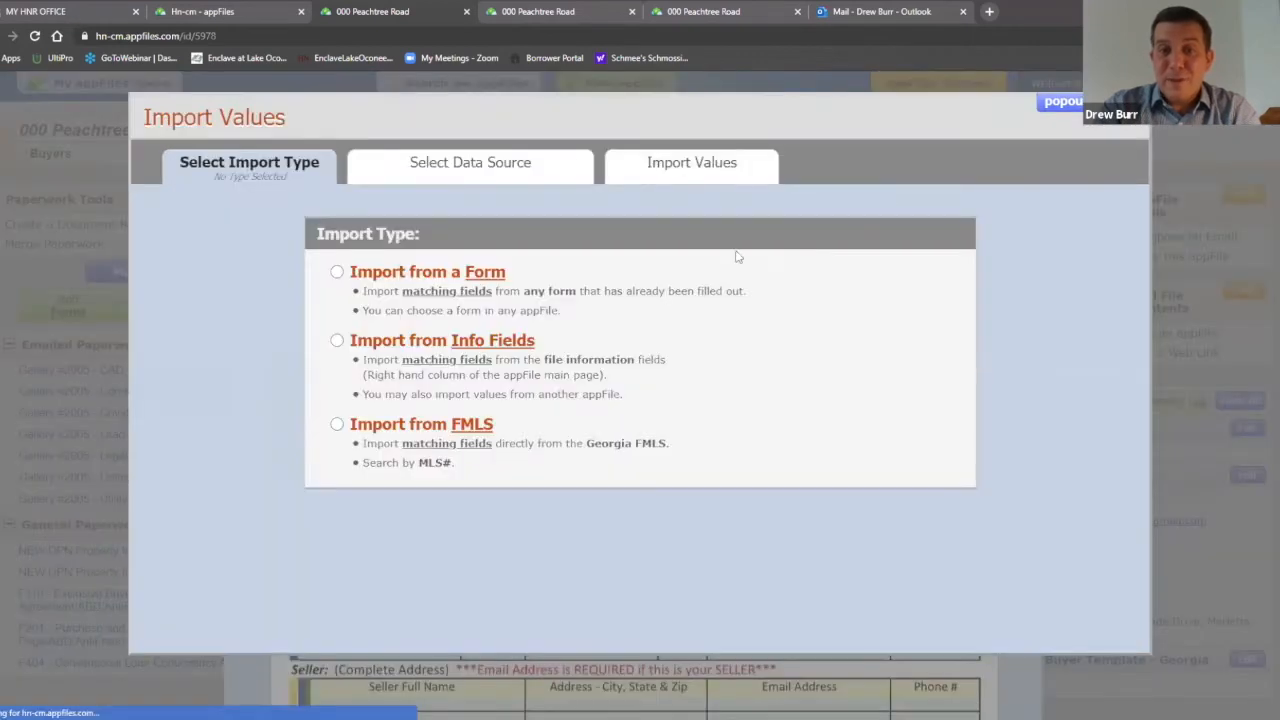
{"action": "left_click", "coordinate": [338, 425]}
{"action": "left_click", "coordinate": [443, 357]}
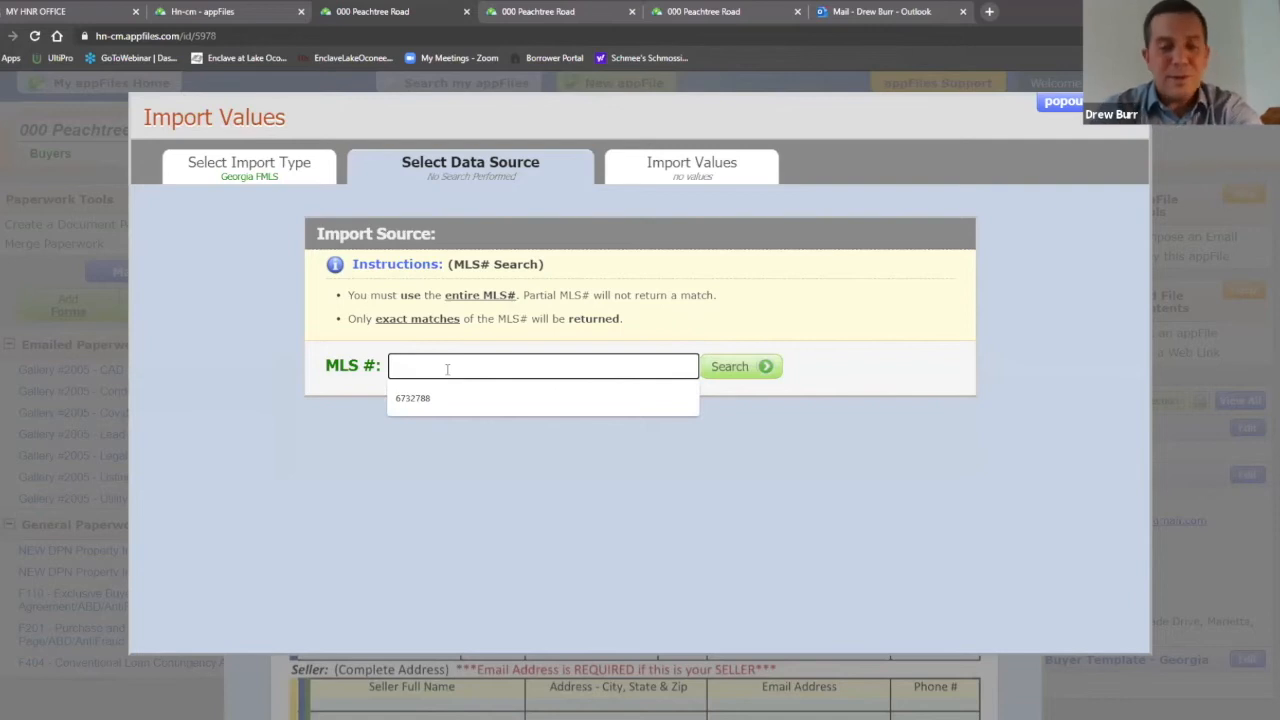
{"action": "type", "text": "6732788"}
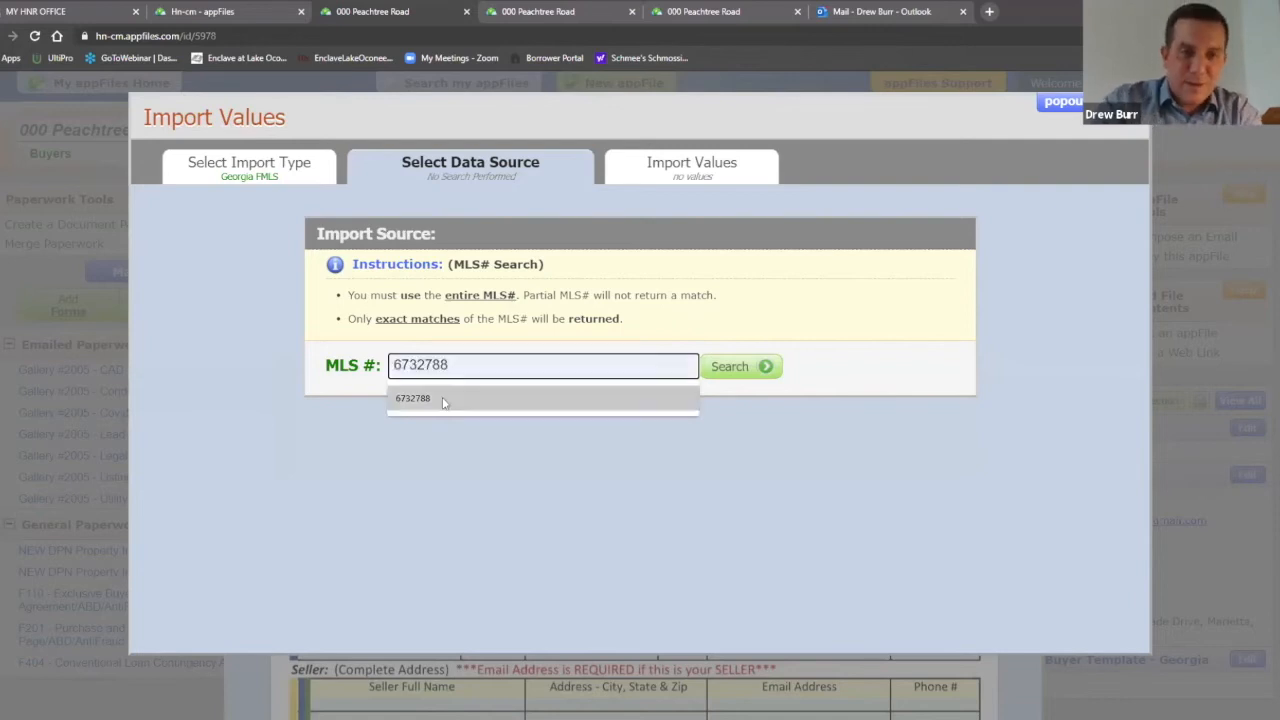
{"action": "left_click", "coordinate": [435, 412]}
{"action": "left_click", "coordinate": [752, 369]}
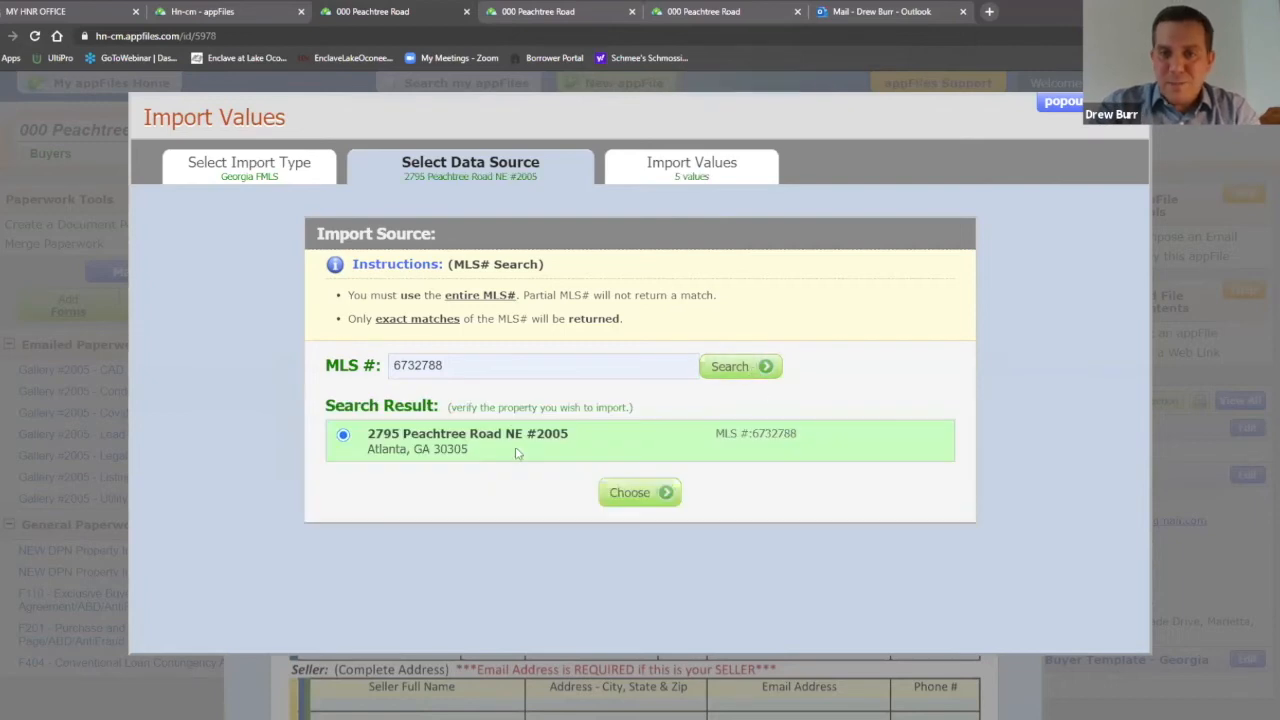
{"action": "left_click", "coordinate": [646, 495]}
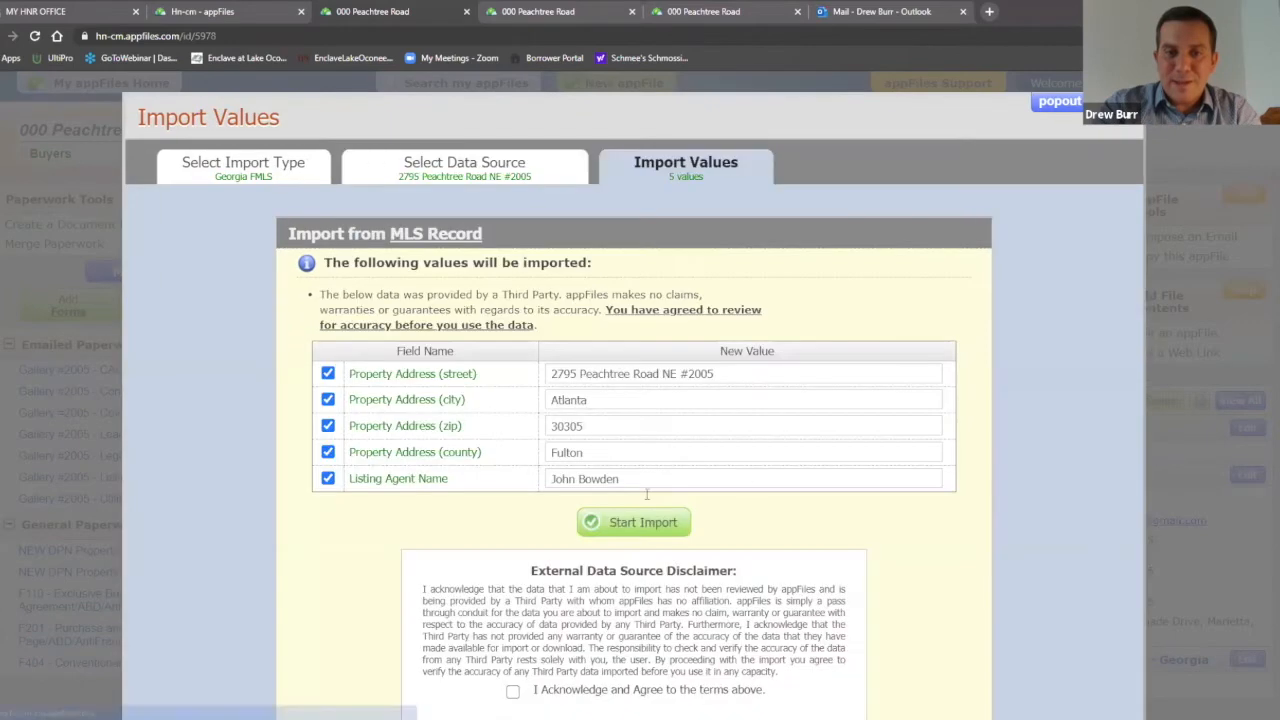
{"action": "scroll", "coordinate": [932, 420], "scroll_direction": "down", "scroll_amount": 1}
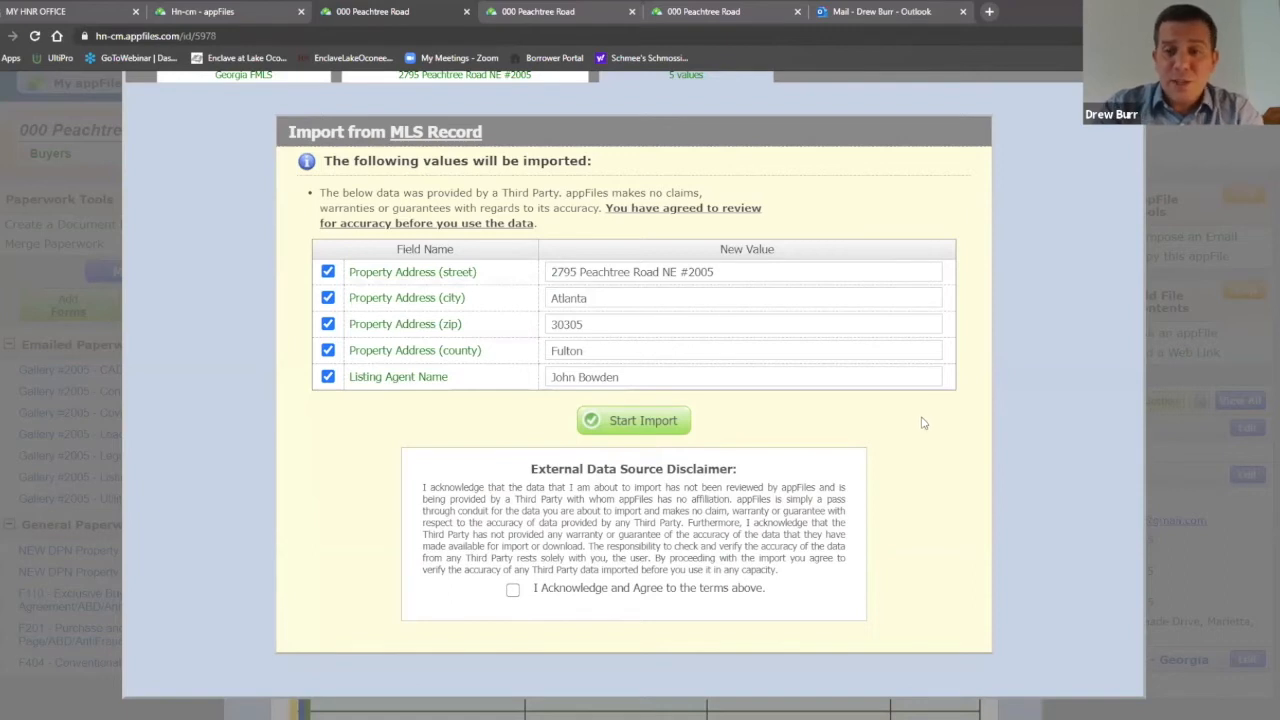
{"action": "left_click", "coordinate": [512, 590]}
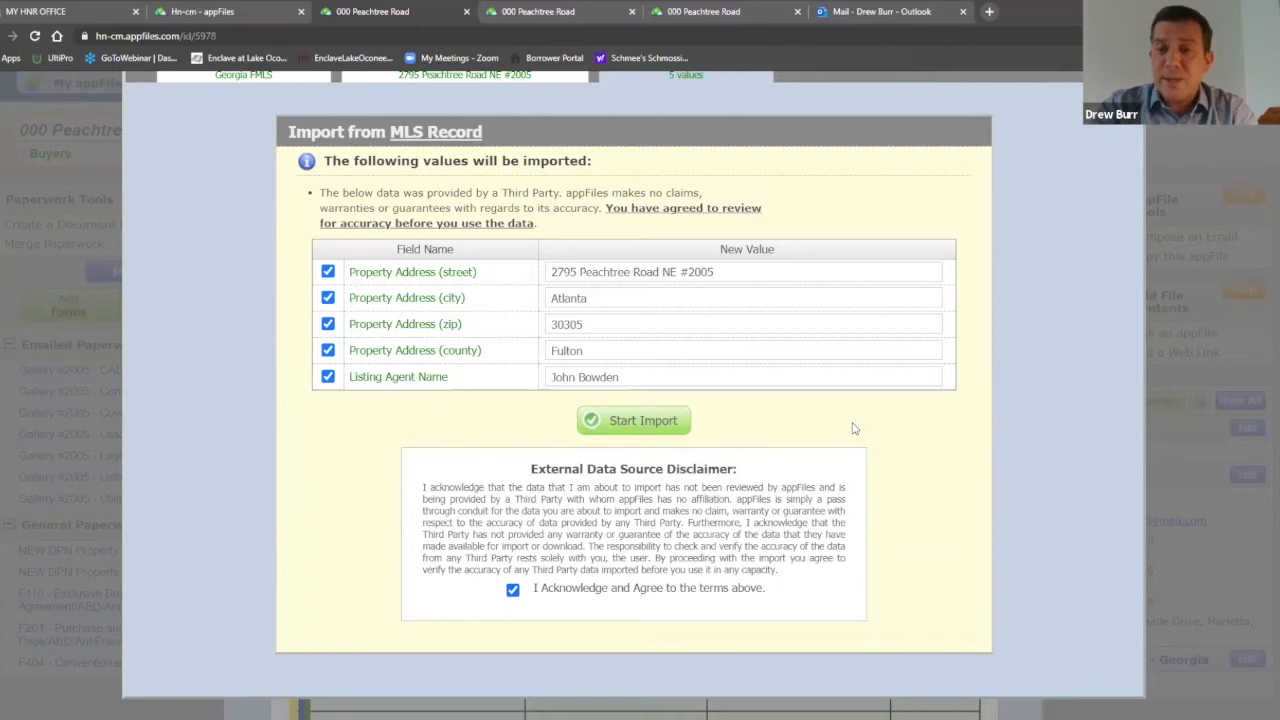
{"action": "left_click", "coordinate": [672, 422]}
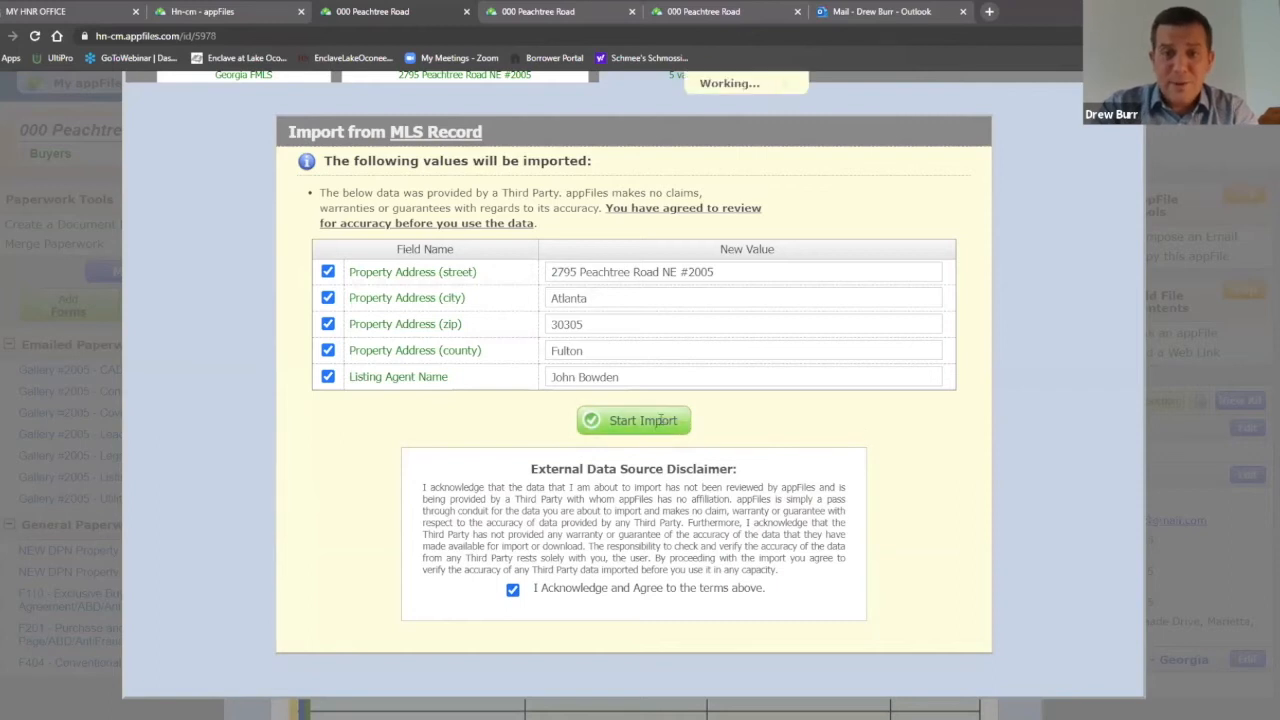
{"action": "left_click", "coordinate": [742, 460]}
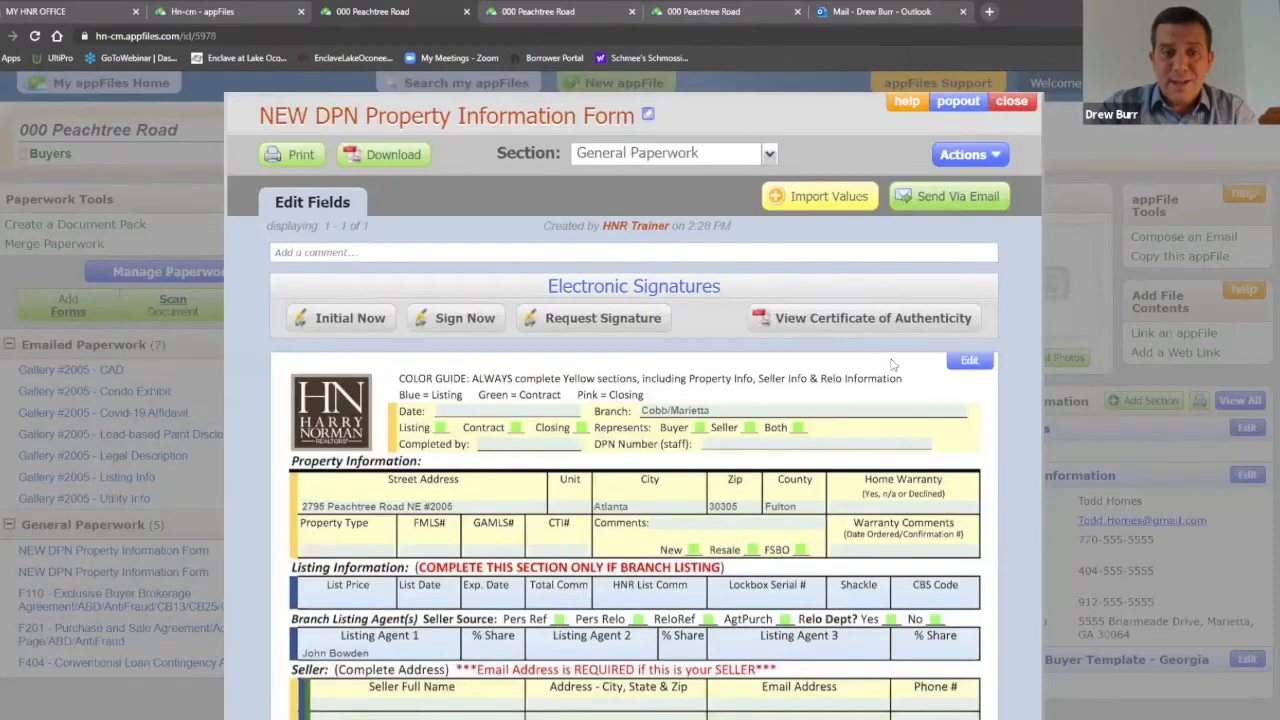
{"action": "scroll", "coordinate": [452, 368], "scroll_direction": "down", "scroll_amount": 2}
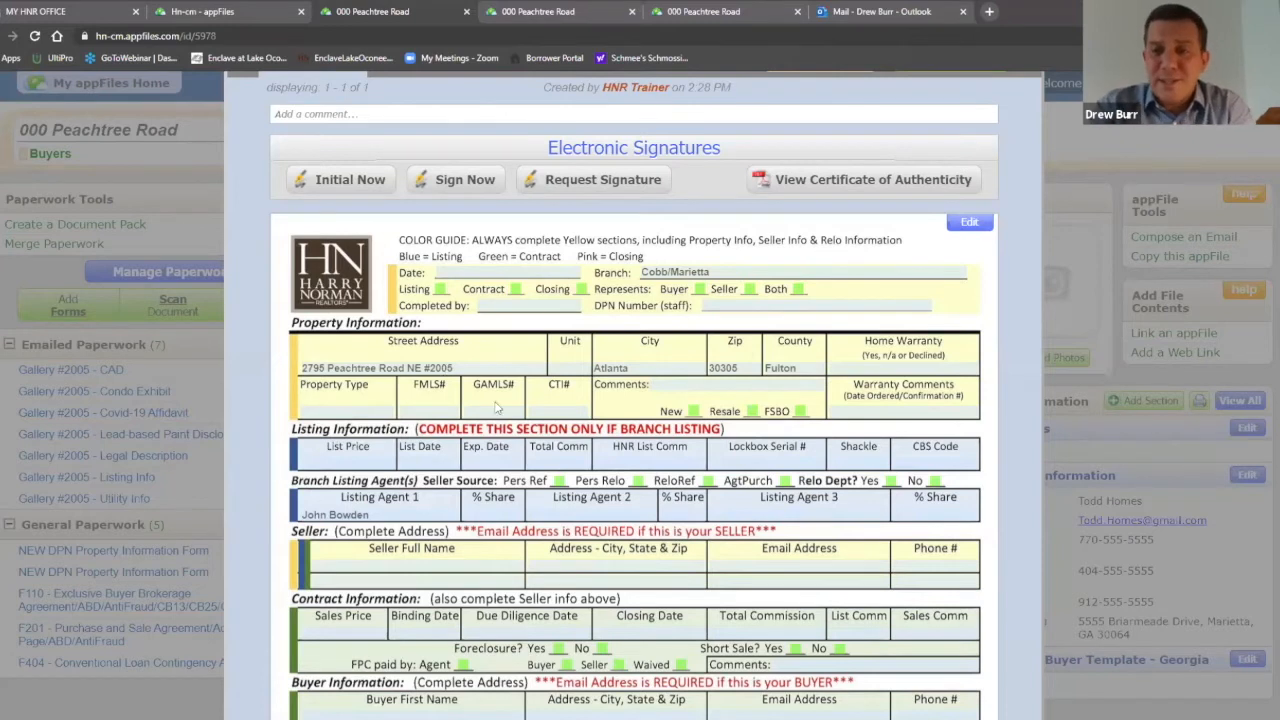
Step: Review the imported fields and close the DPN form, returning to the 000 Peachtree Road file
{"action": "scroll", "coordinate": [531, 424], "scroll_direction": "up", "scroll_amount": 2}
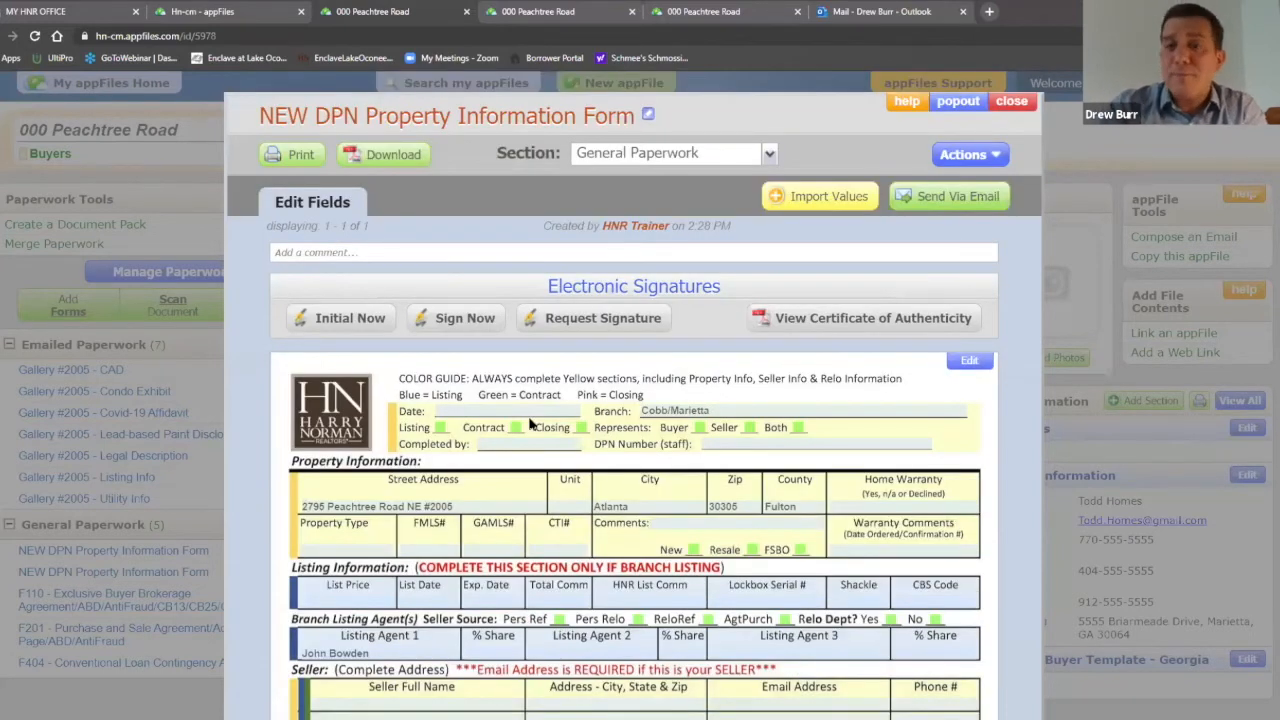
{"action": "left_click", "coordinate": [1012, 102]}
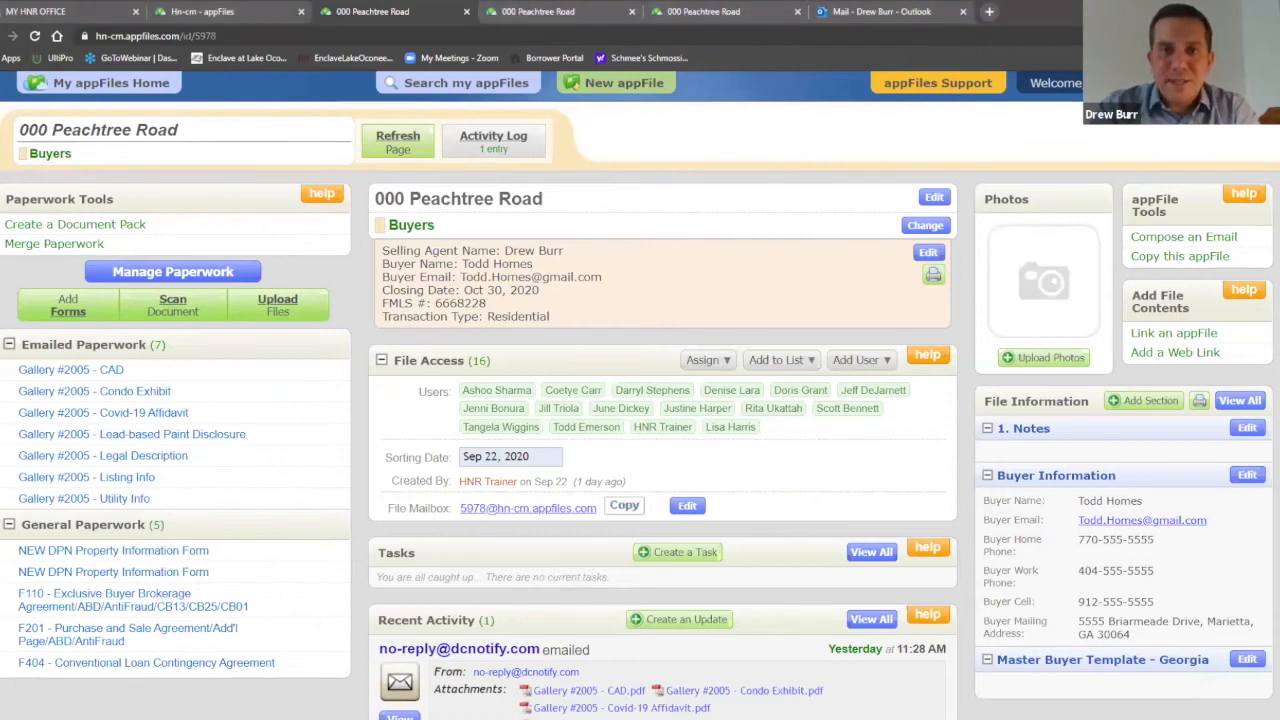
Step: Close the duplicate 000 Peachtree Road tabs
{"action": "double_click", "coordinate": [576, 24]}
{"action": "middle_click", "coordinate": [785, 31]}
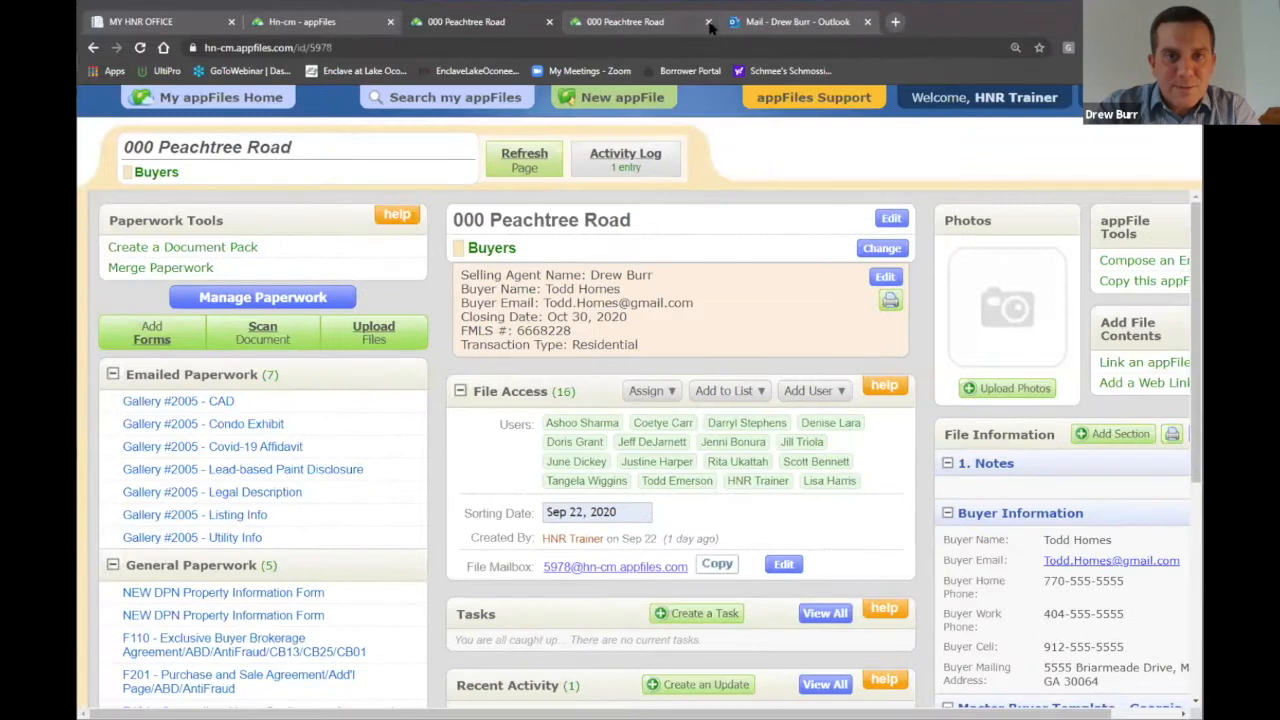
{"action": "middle_click", "coordinate": [603, 28]}
Step: On the appFiles Home tab, switch the office account from Hn-cm to Hn-bh
{"action": "left_click", "coordinate": [360, 24]}
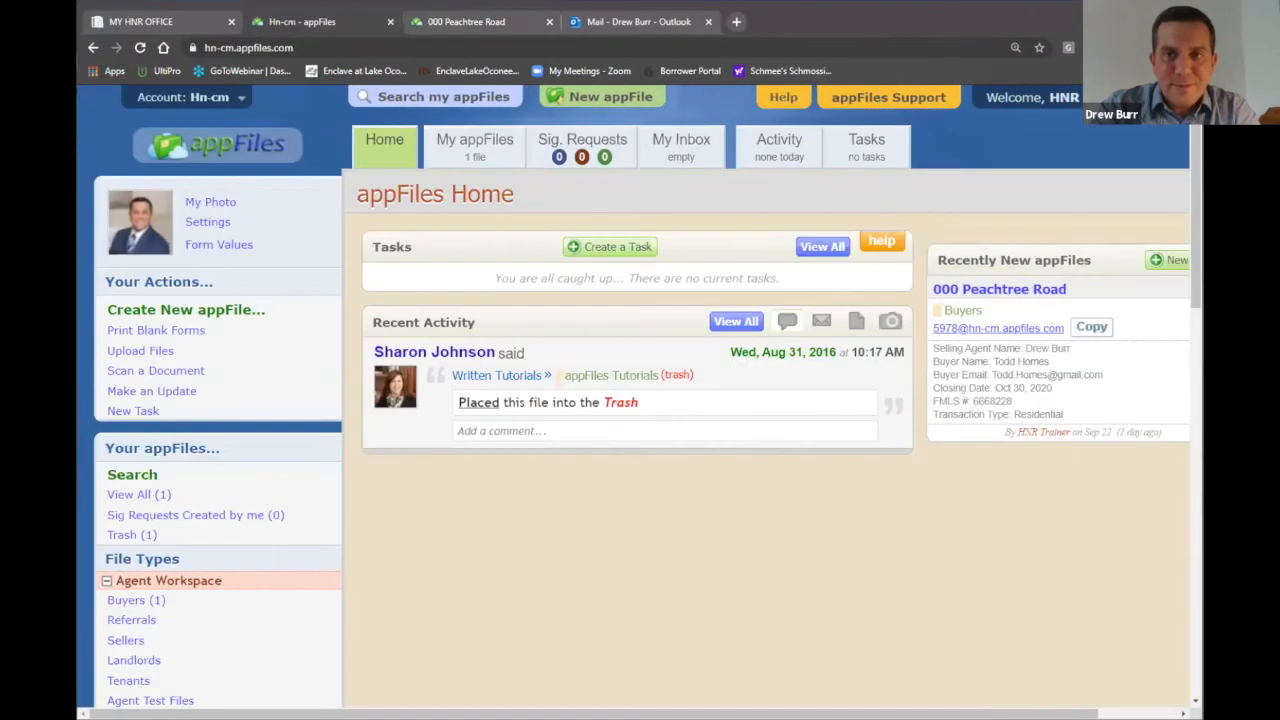
{"action": "key", "text": "super+Up"}
{"action": "left_click", "coordinate": [122, 109]}
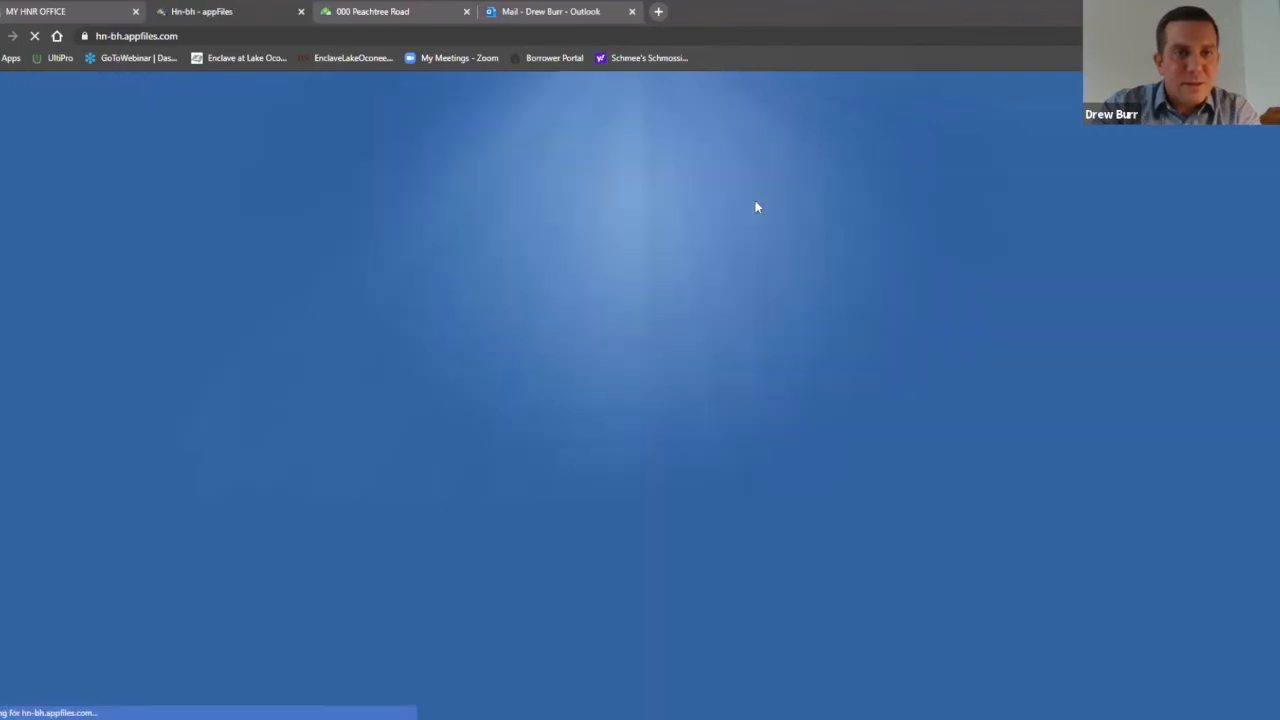
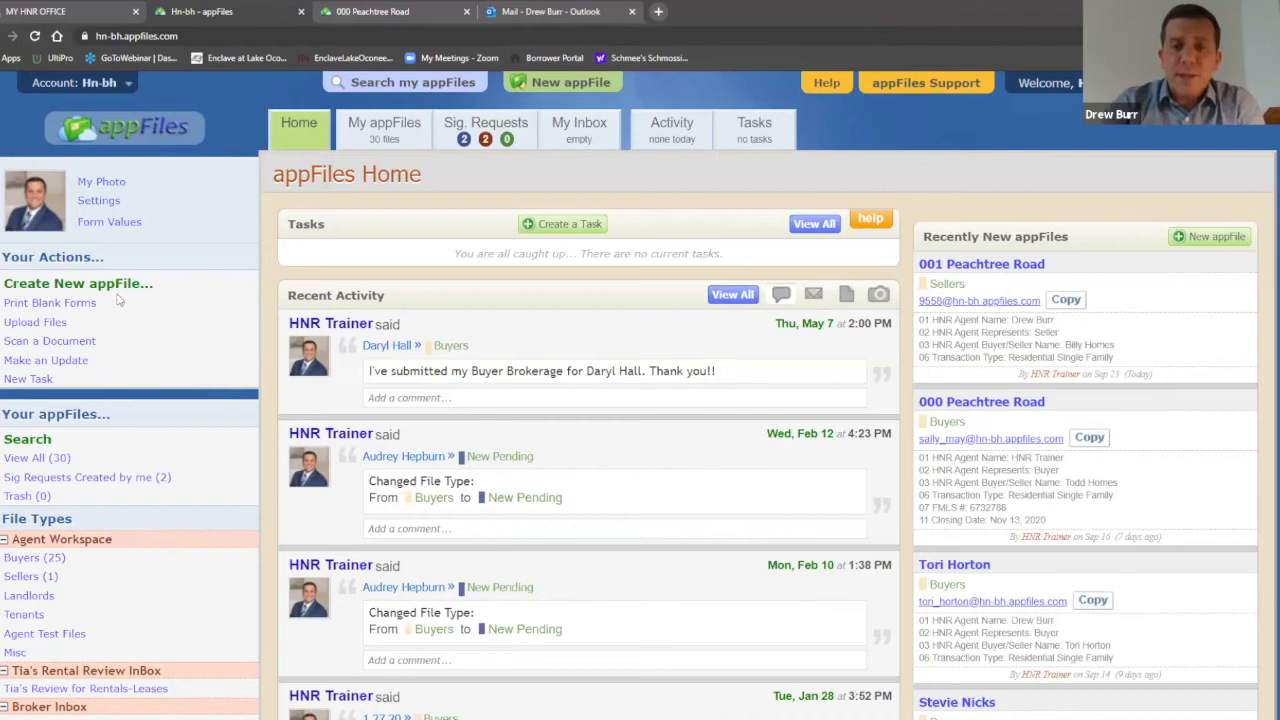
Step: Start a new appFile named 'Template - Buyer - Agent' with file type Buyers
{"action": "left_click", "coordinate": [112, 289]}
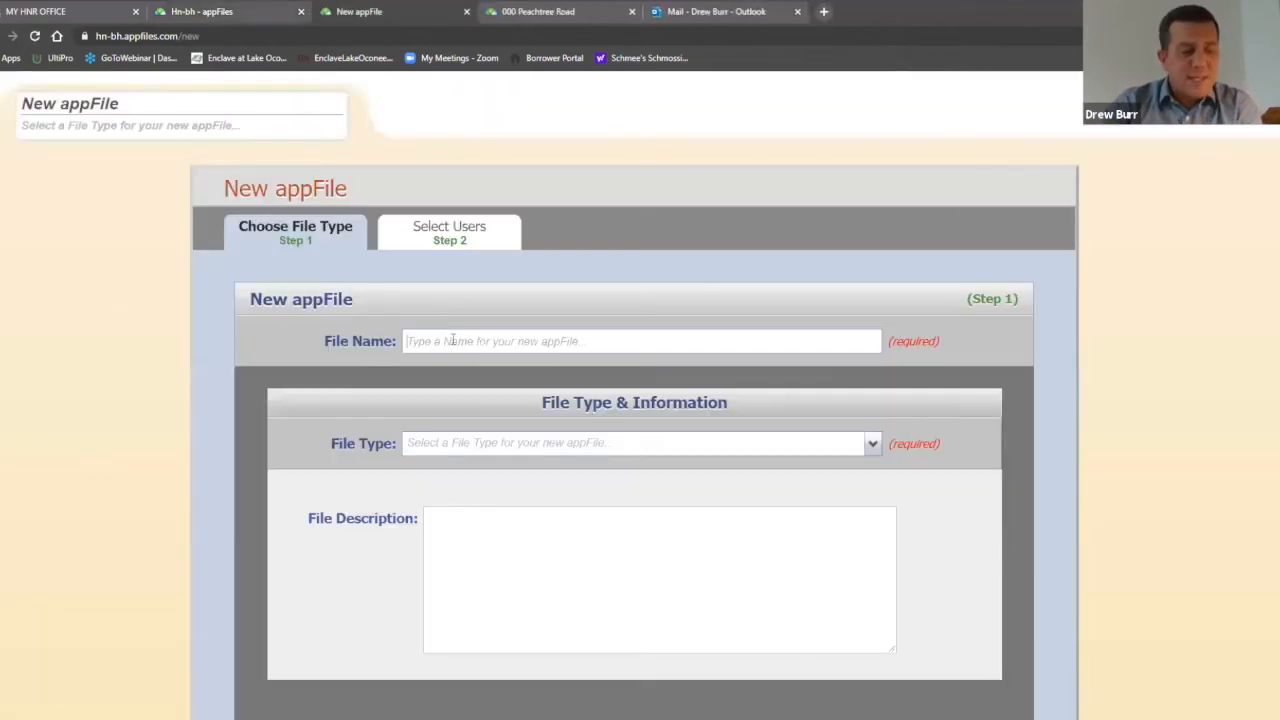
{"action": "left_click", "coordinate": [453, 340]}
{"action": "type", "text": "Template - Buyer - Agent"}
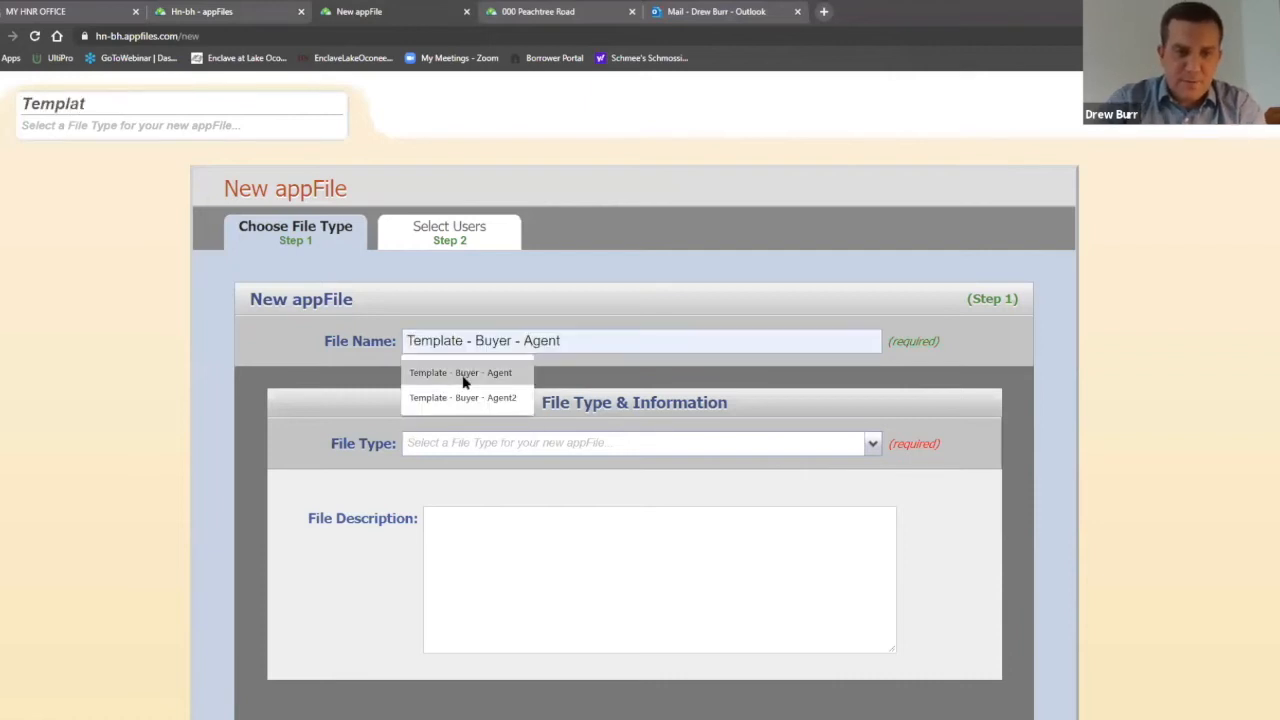
{"action": "left_click", "coordinate": [460, 372]}
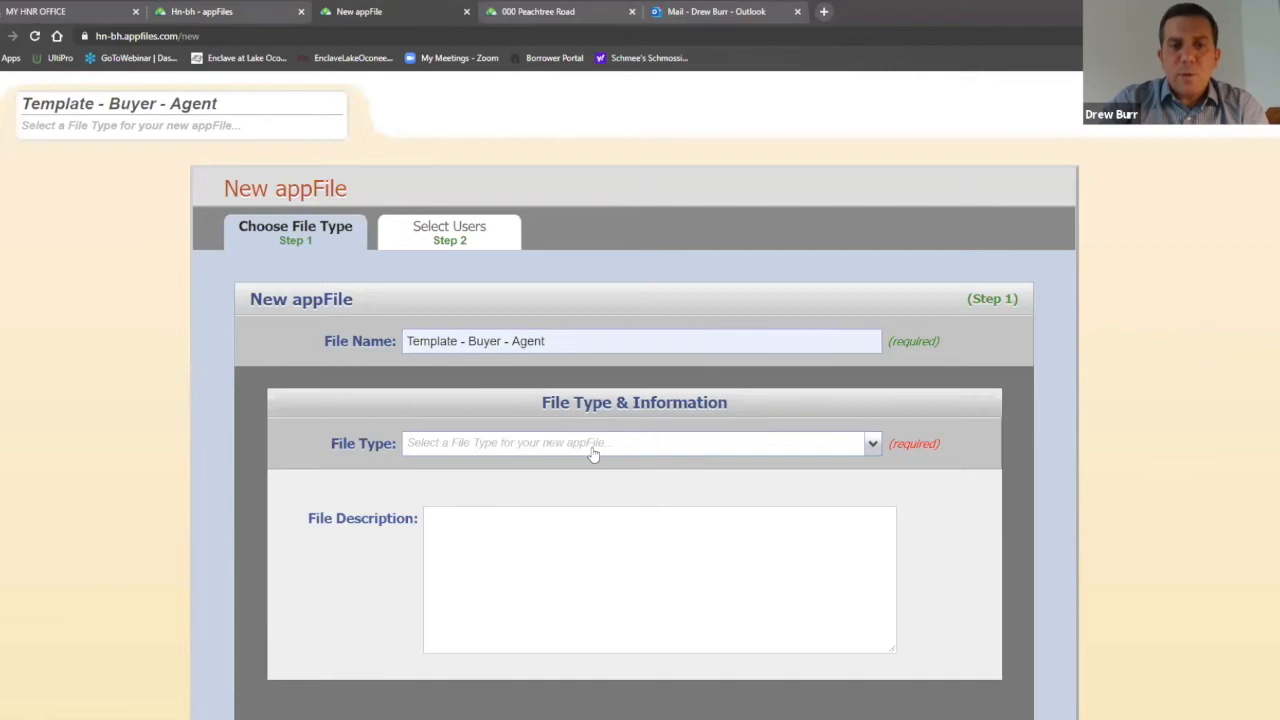
{"action": "left_click", "coordinate": [593, 453]}
{"action": "left_click", "coordinate": [518, 516]}
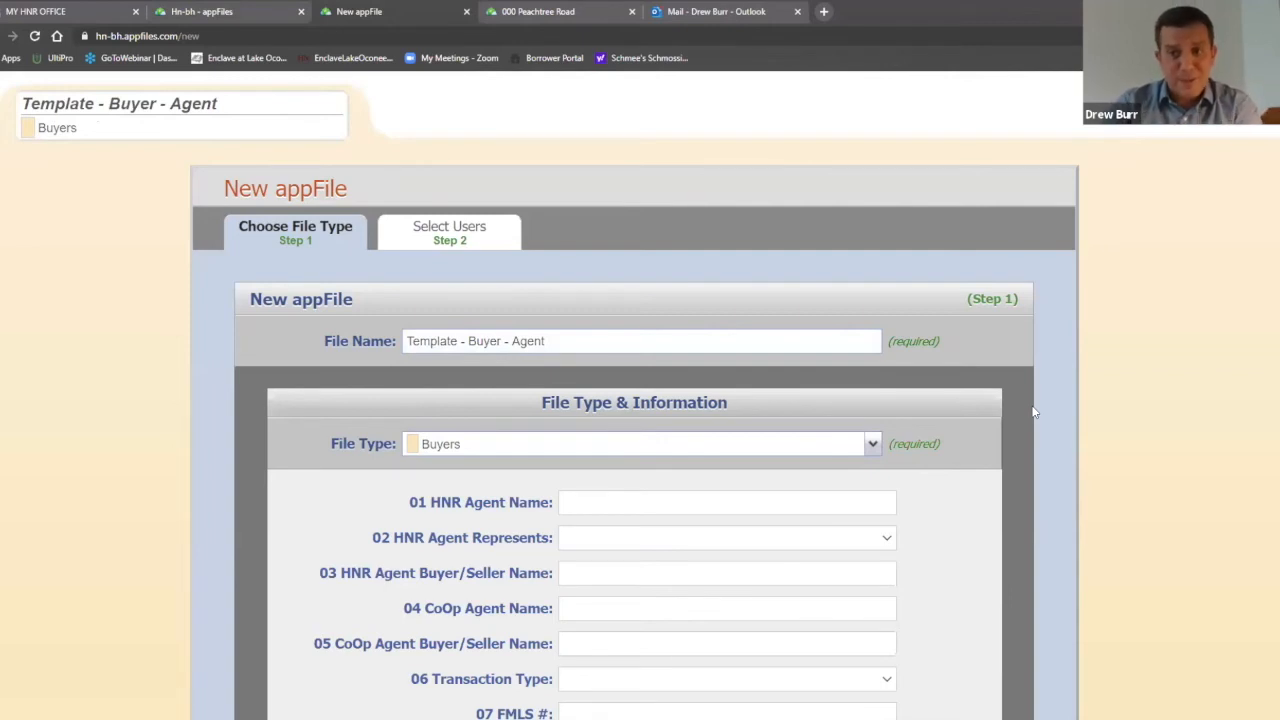
Step: Fill in the agent name from suggestions, set Represents to Buyer, and continue to user selection
{"action": "scroll", "coordinate": [1010, 413], "scroll_direction": "down", "scroll_amount": 1}
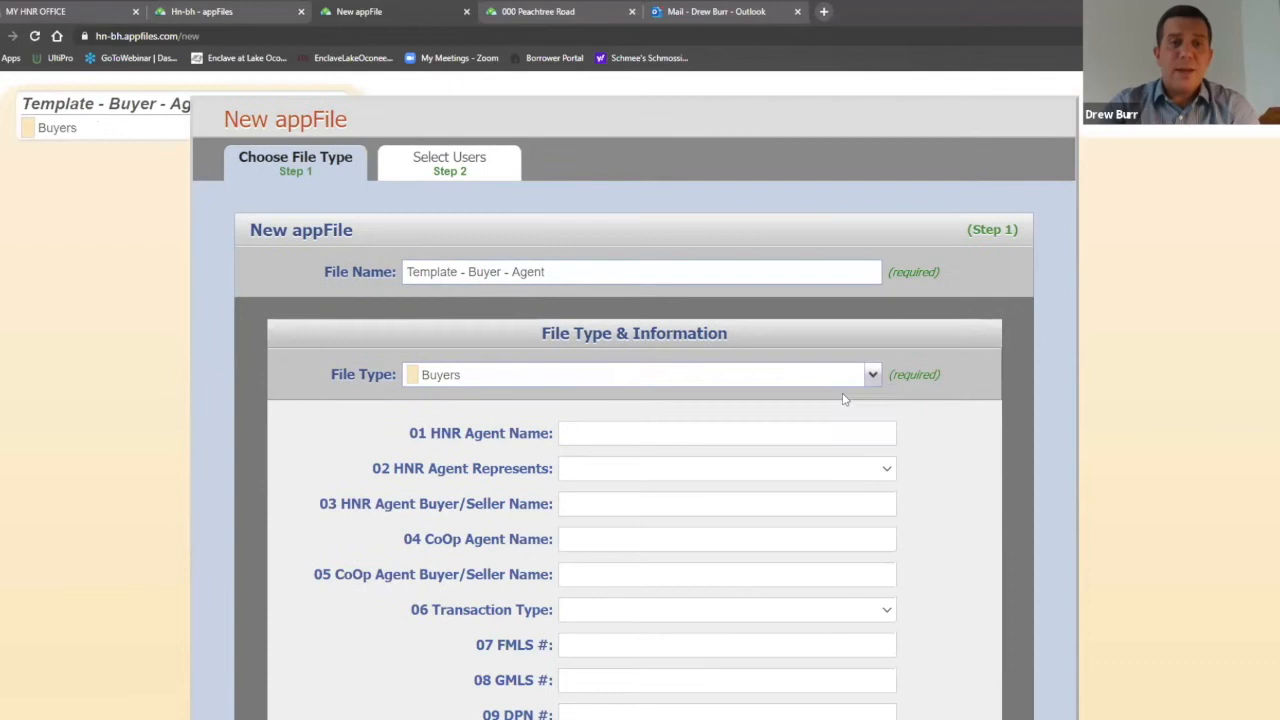
{"action": "left_click", "coordinate": [606, 432]}
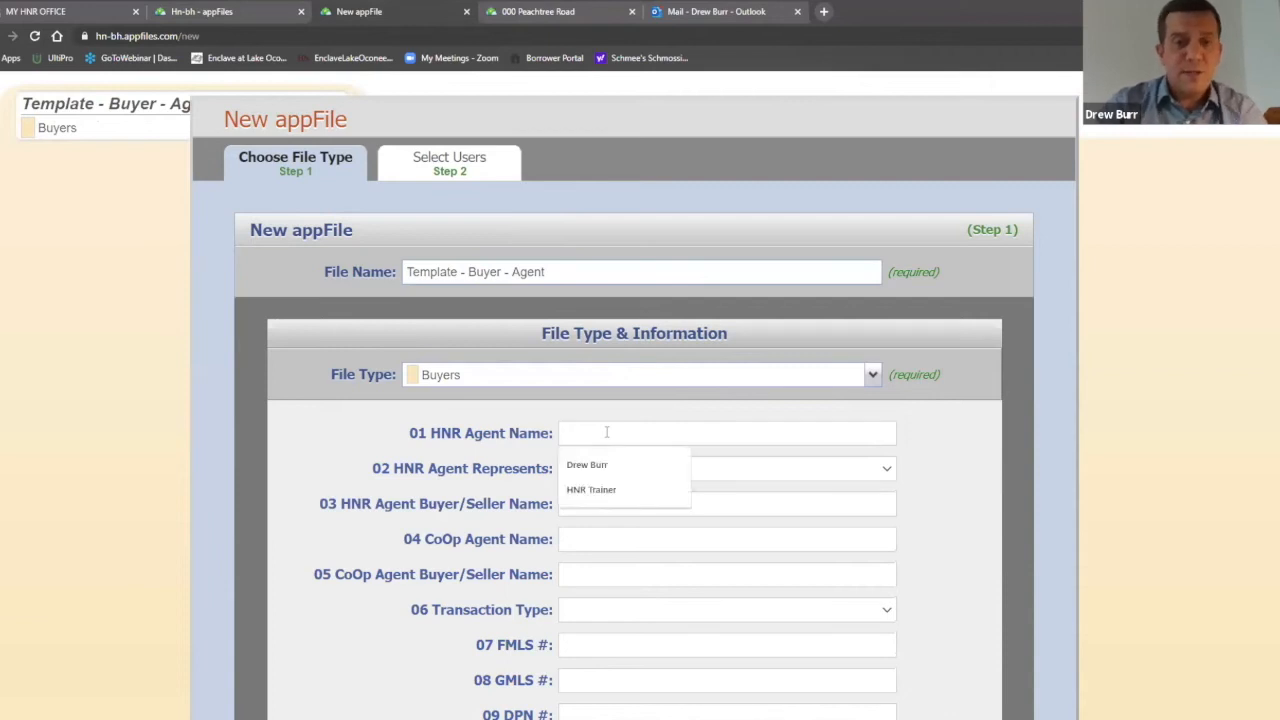
{"action": "left_click", "coordinate": [614, 465]}
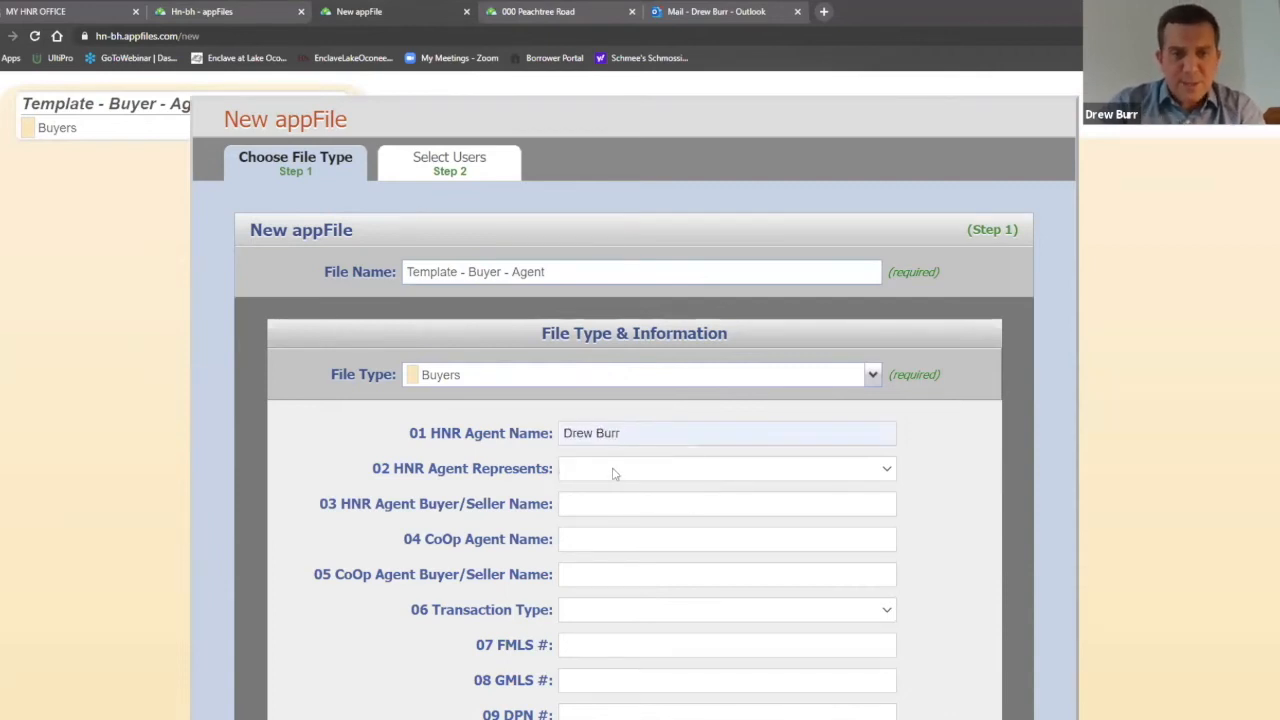
{"action": "left_click", "coordinate": [612, 470]}
{"action": "left_click", "coordinate": [616, 504]}
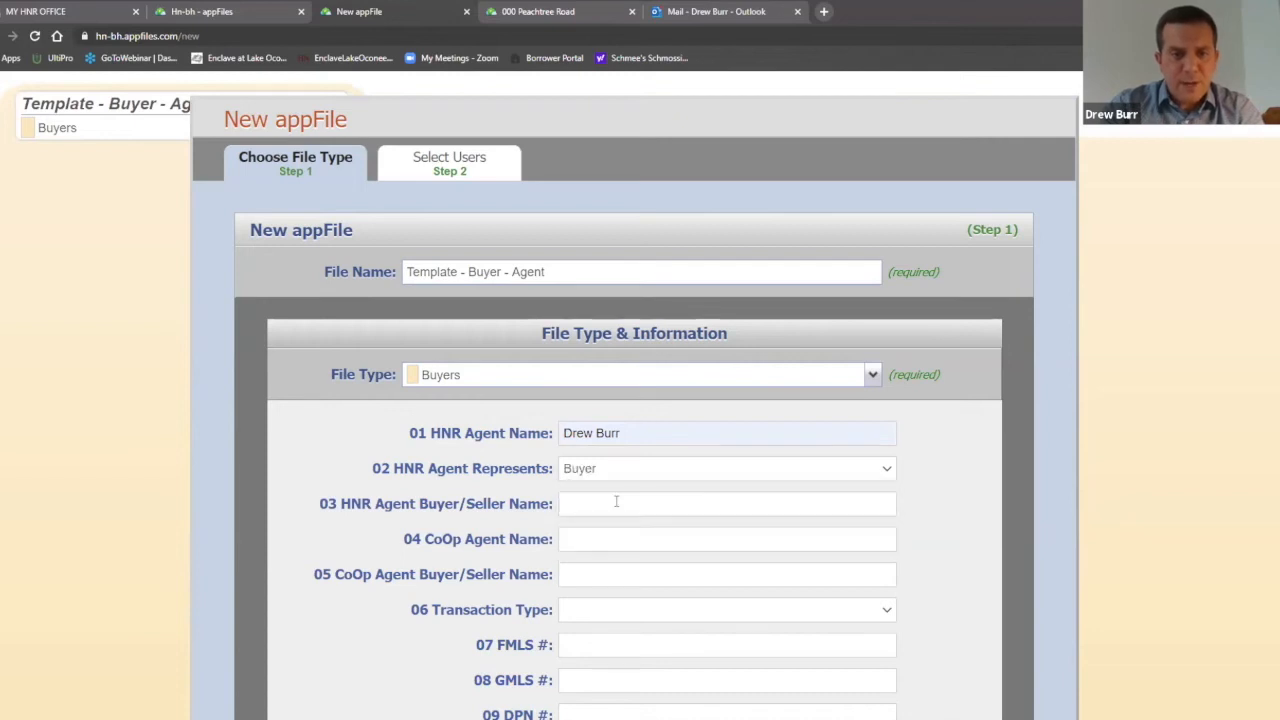
{"action": "scroll", "coordinate": [614, 496], "scroll_direction": "down", "scroll_amount": 1}
{"action": "left_click", "coordinate": [584, 434]}
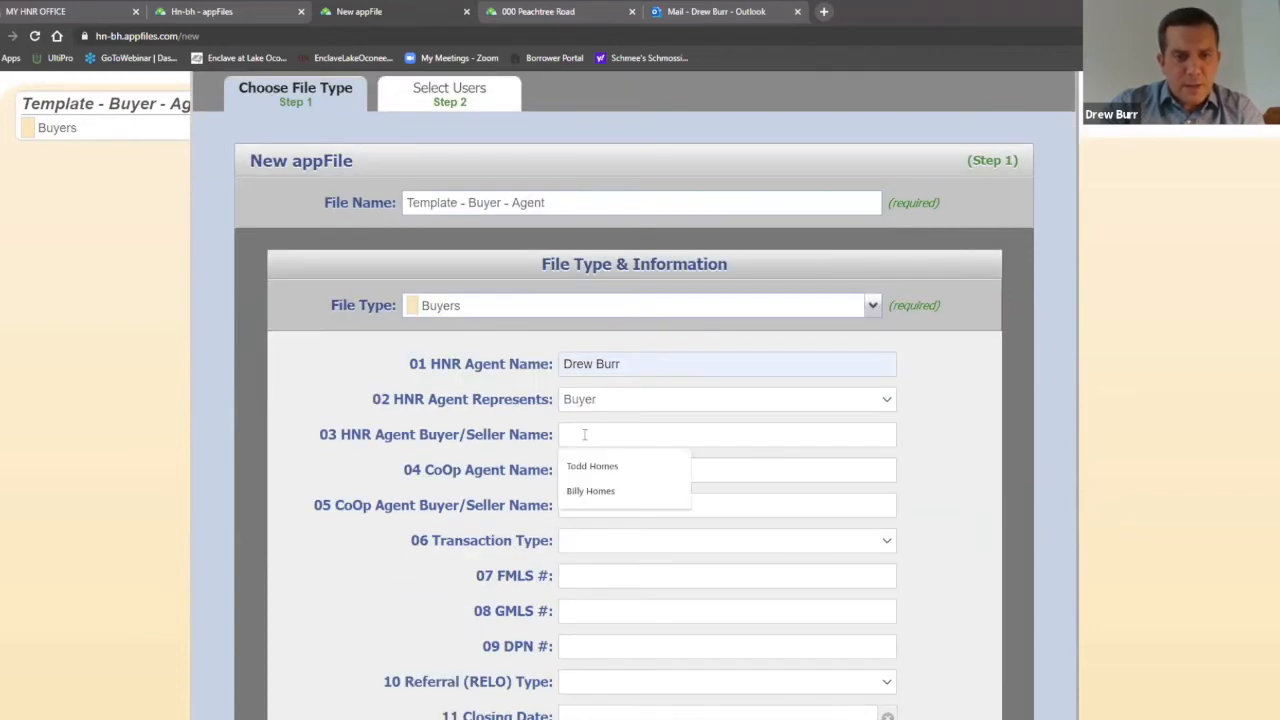
{"action": "left_click", "coordinate": [905, 442]}
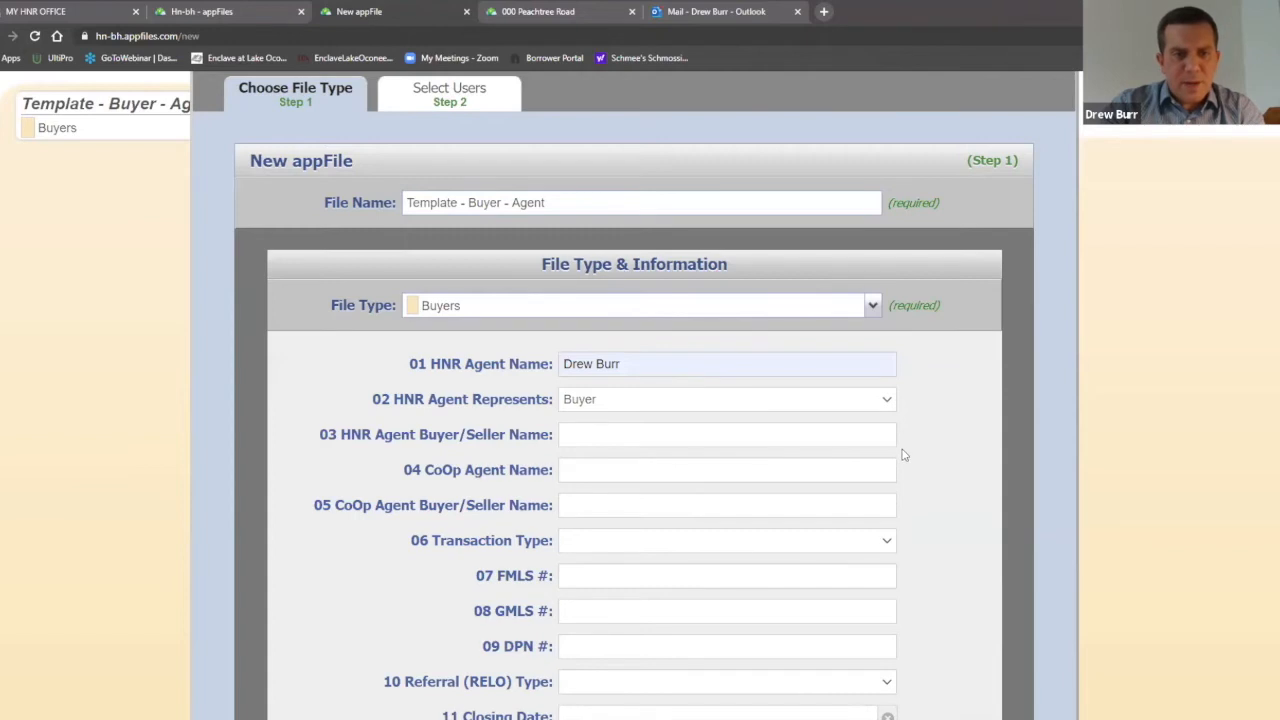
{"action": "scroll", "coordinate": [914, 441], "scroll_direction": "down", "scroll_amount": 1}
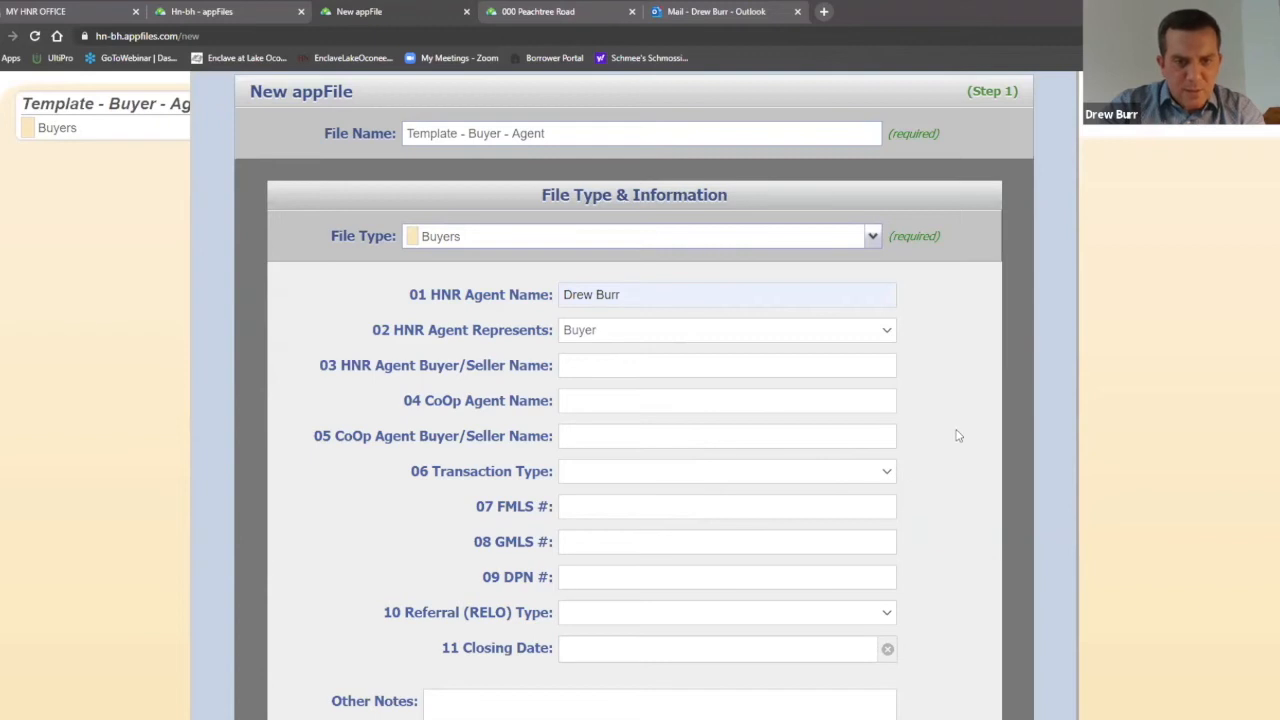
{"action": "scroll", "coordinate": [976, 404], "scroll_direction": "down", "scroll_amount": 3}
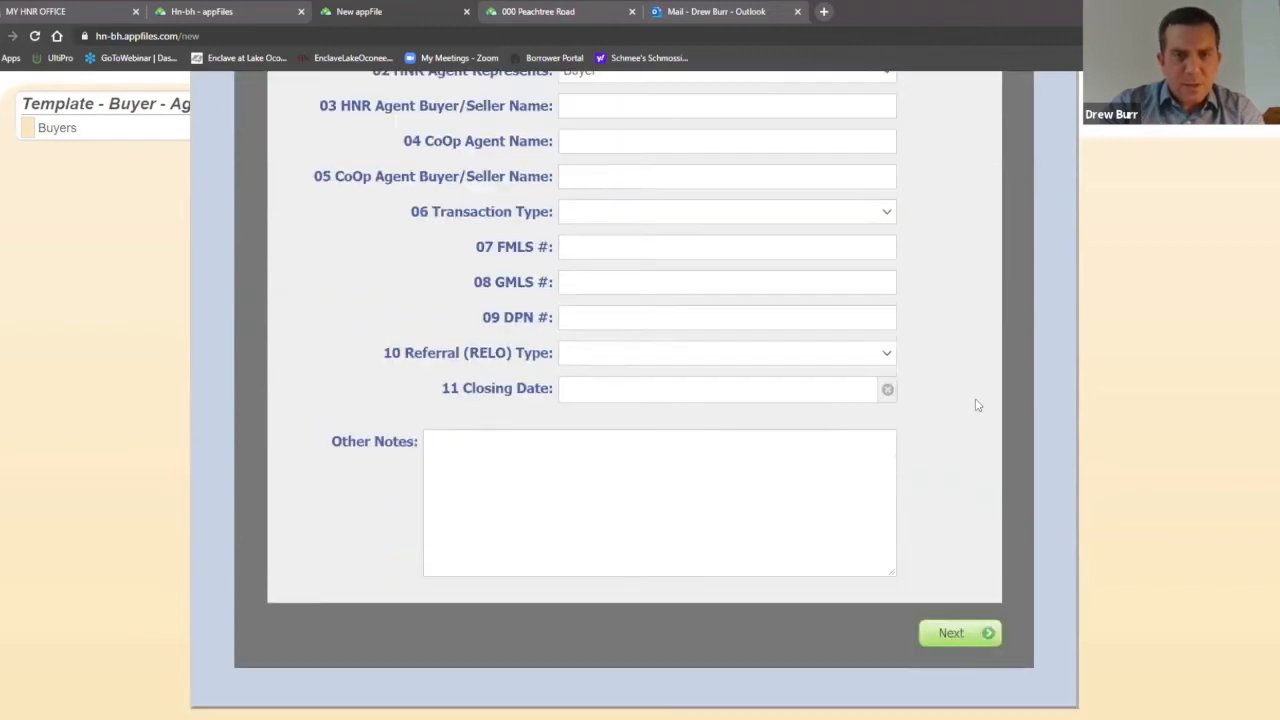
{"action": "left_click", "coordinate": [960, 628]}
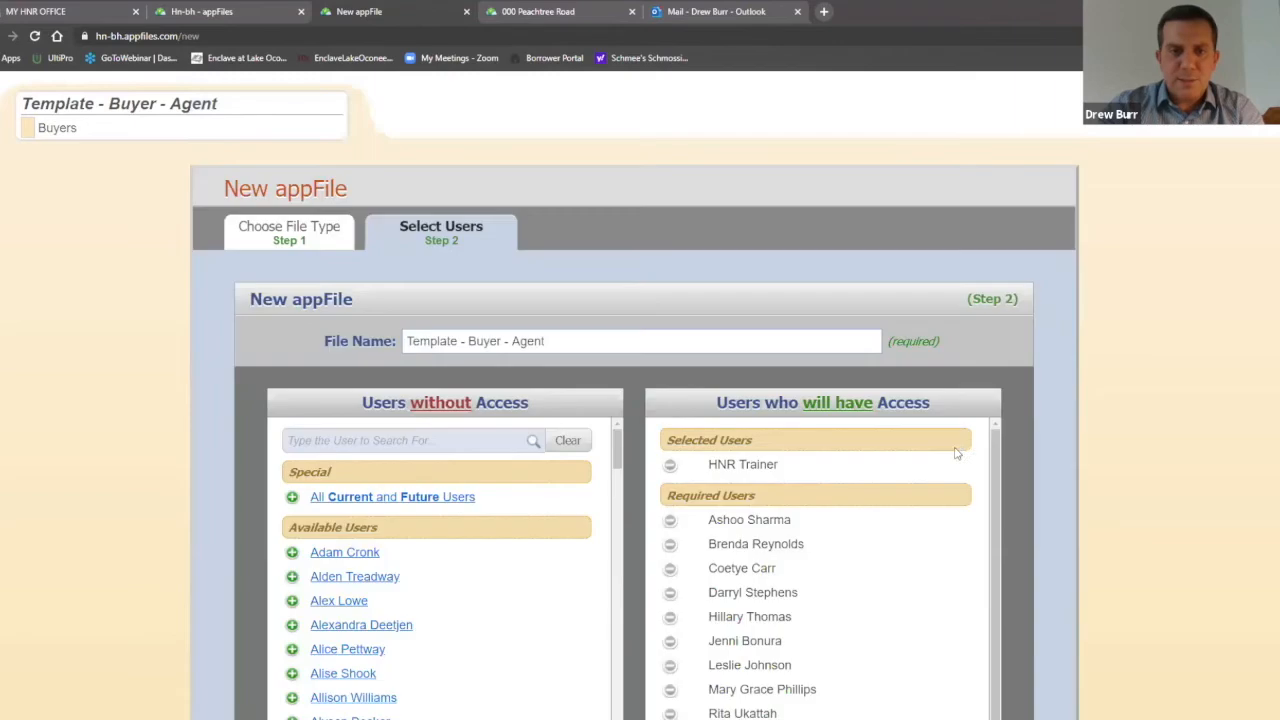
Step: Confirm the Select Users step so the Buyers appFile is created with 15 users having access
{"action": "scroll", "coordinate": [971, 371], "scroll_direction": "down", "scroll_amount": 2}
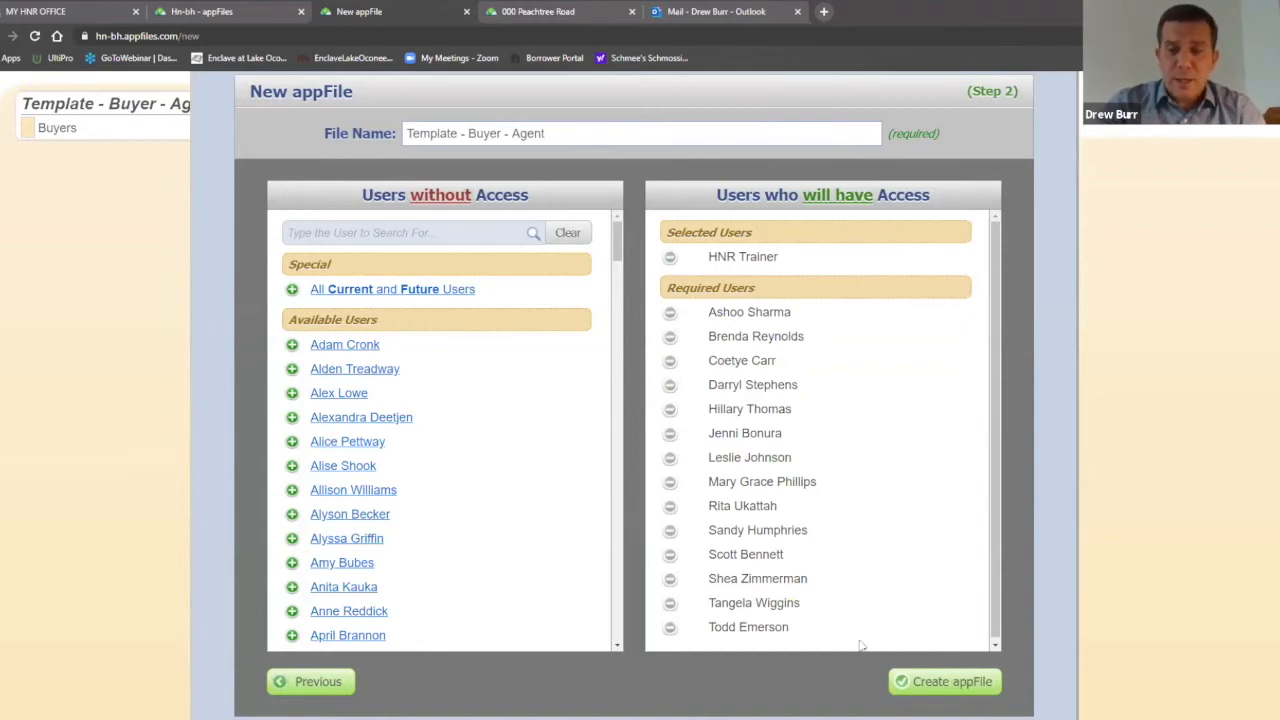
{"action": "left_click", "coordinate": [945, 681]}
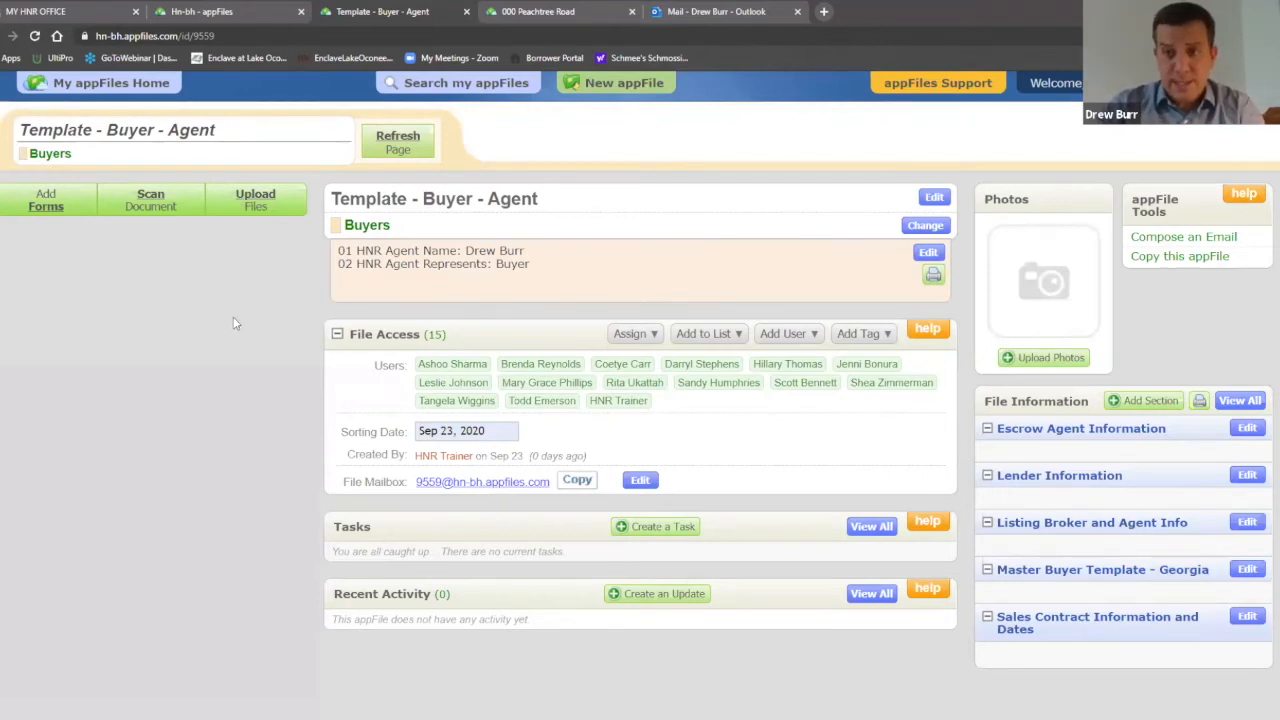
Step: In Add Forms, add F110 Exclusive Buyer Brokerage and F201 Purchase and Sale Agreement
{"action": "left_click", "coordinate": [45, 201]}
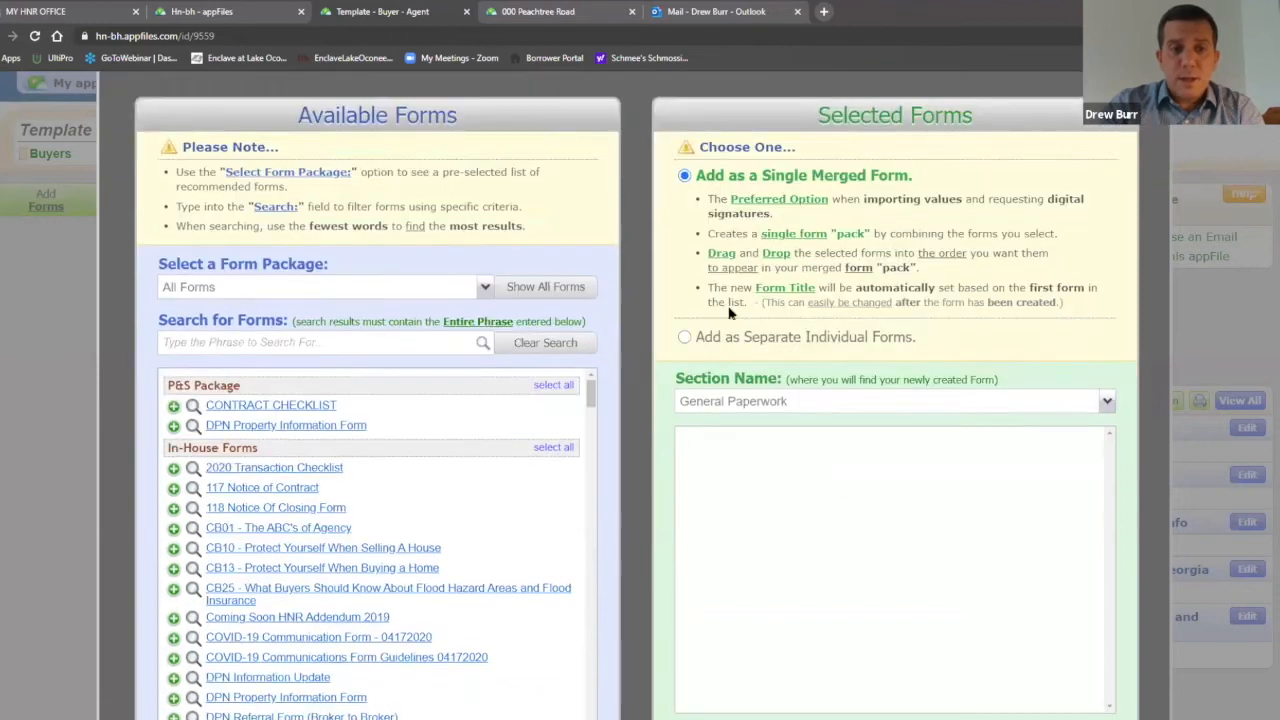
{"action": "scroll", "coordinate": [729, 313], "scroll_direction": "down", "scroll_amount": 1}
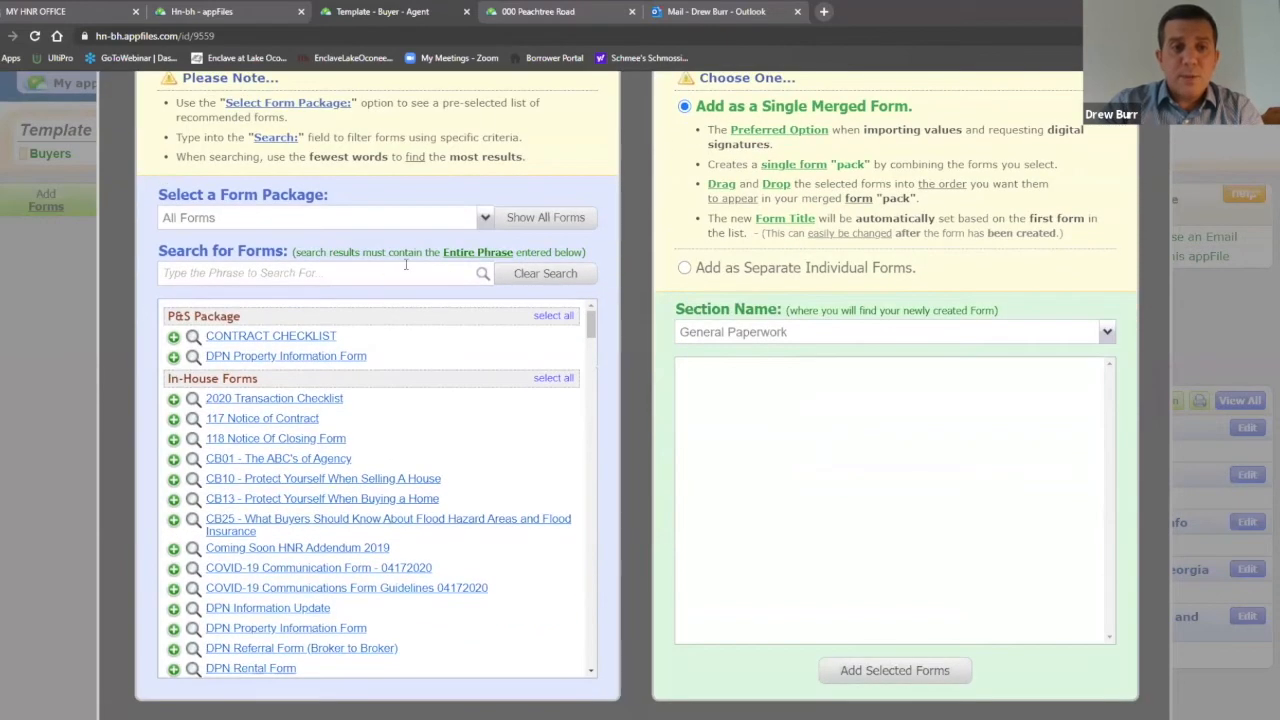
{"action": "left_click", "coordinate": [340, 273]}
{"action": "type", "text": "buyer"}
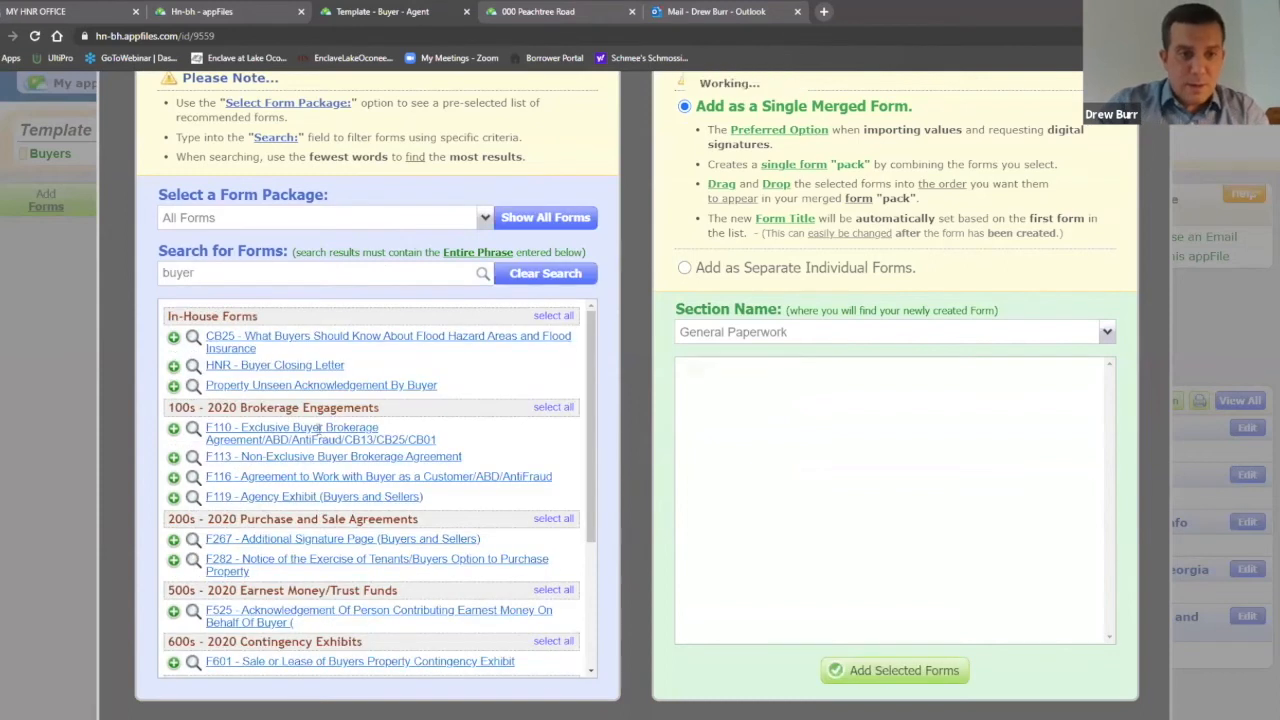
{"action": "left_click", "coordinate": [318, 433]}
{"action": "key", "text": "BackSpace"}
{"action": "key", "text": "BackSpace"}
{"action": "key", "text": "BackSpace"}
{"action": "key", "text": "BackSpace"}
{"action": "key", "text": "BackSpace"}
{"action": "type", "text": "pu"}
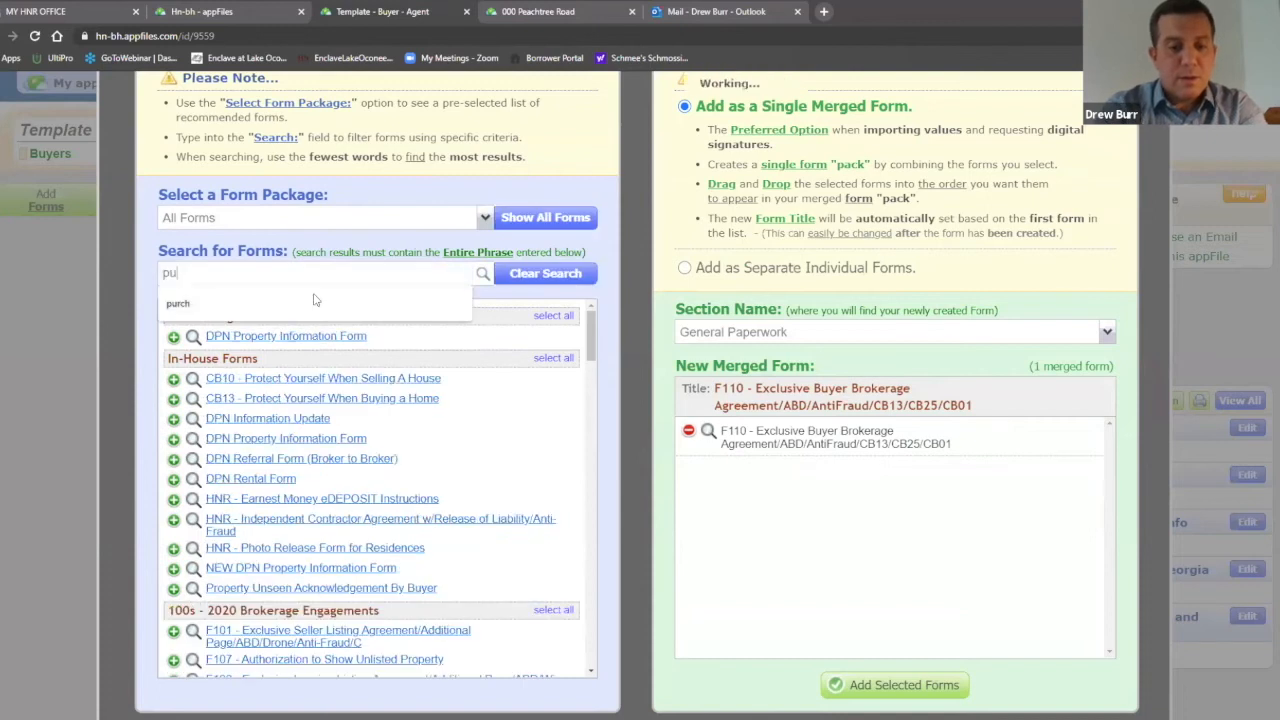
{"action": "type", "text": "rch"}
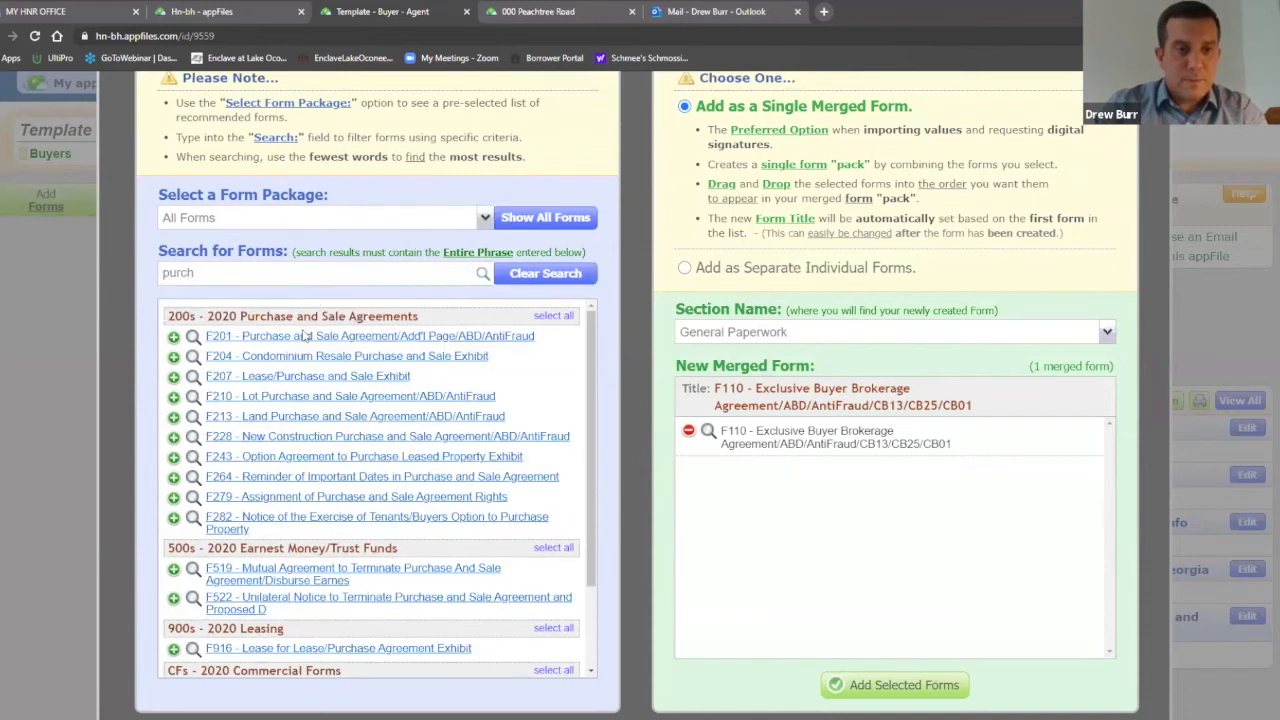
{"action": "left_click", "coordinate": [303, 337]}
Step: Add the F249 Counteroffer and F401 All Cash Sale forms
{"action": "left_click_drag", "start_coordinate": [258, 408], "coordinate": [160, 385]}
{"action": "key", "text": "BackSpace"}
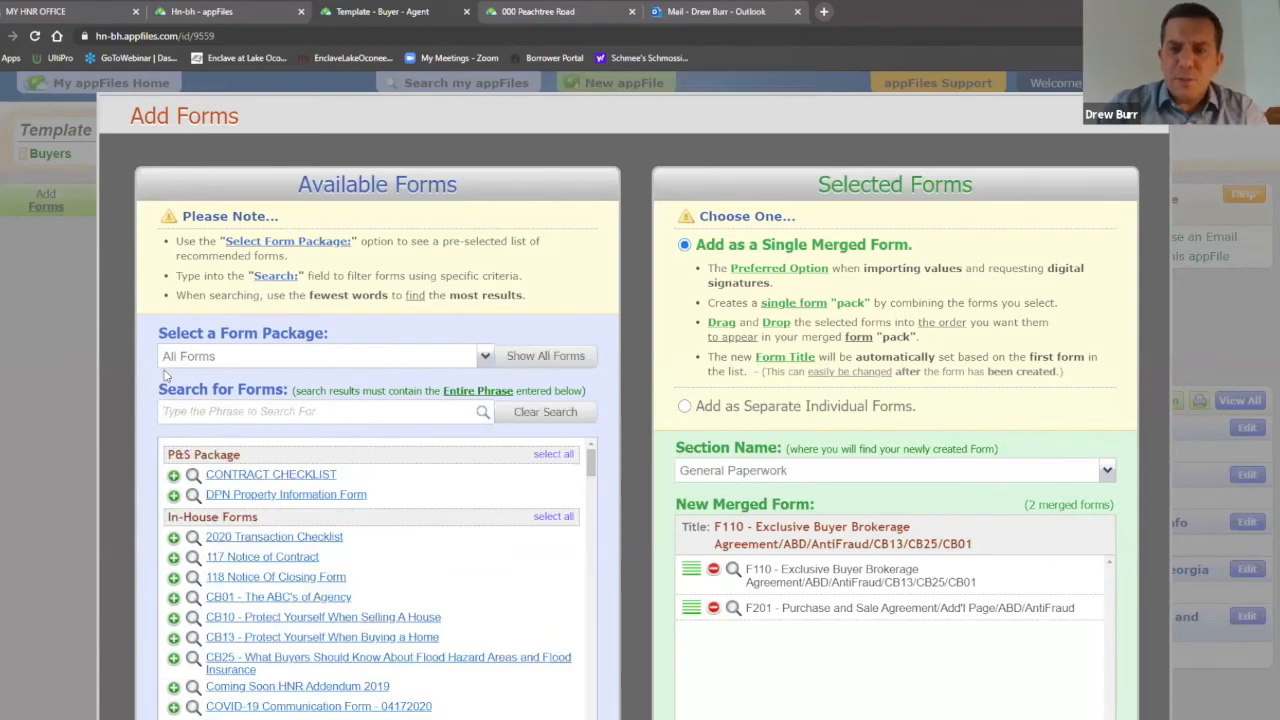
{"action": "scroll", "coordinate": [331, 342], "scroll_direction": "down", "scroll_amount": 1}
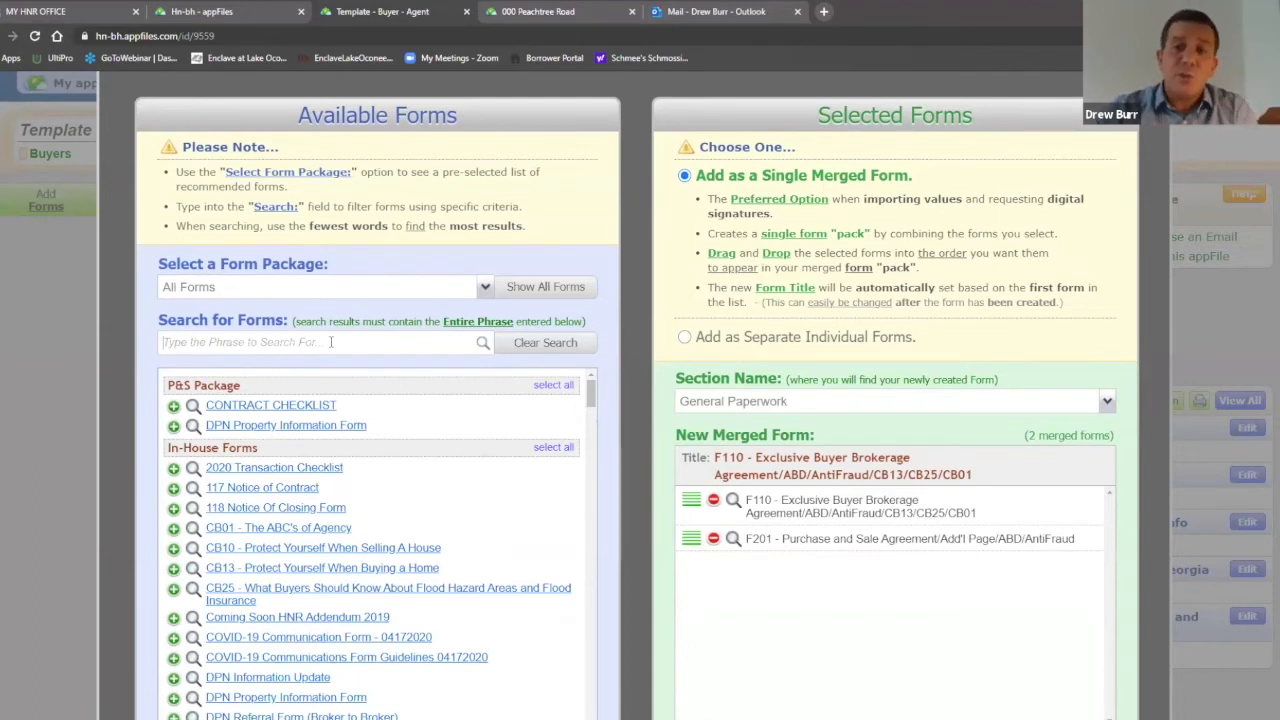
{"action": "left_click", "coordinate": [331, 342]}
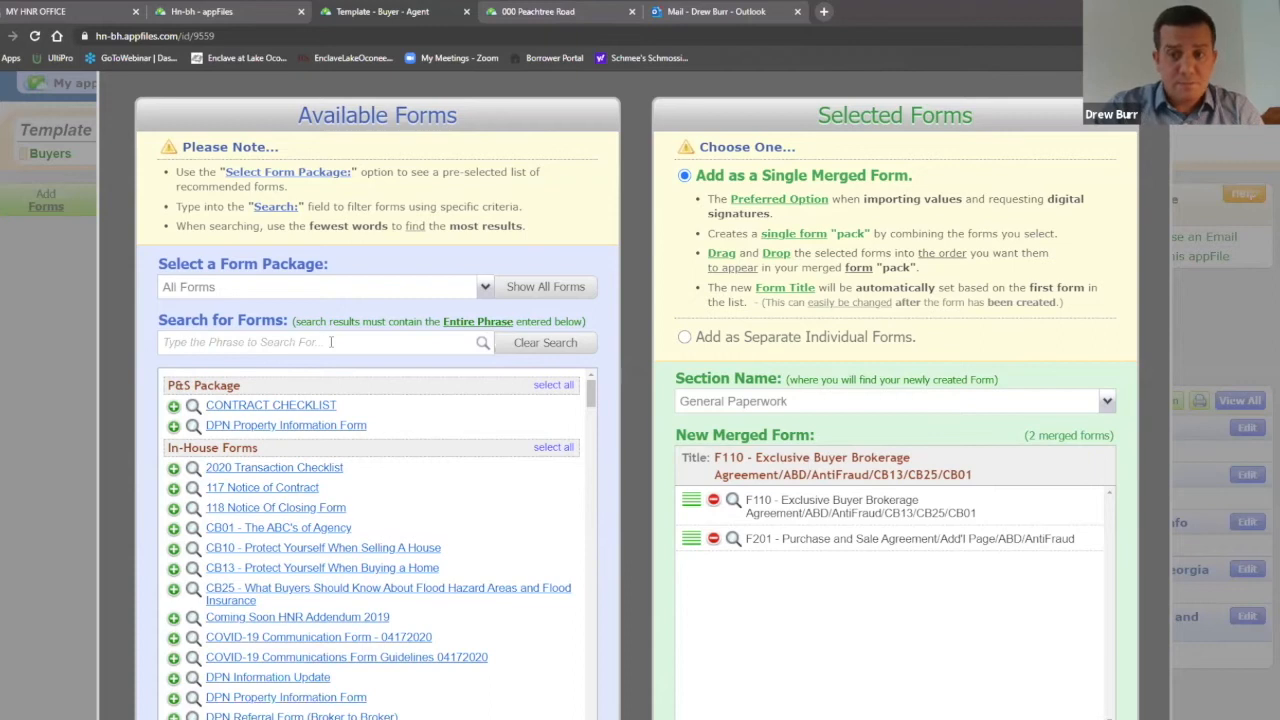
{"action": "left_click", "coordinate": [329, 342]}
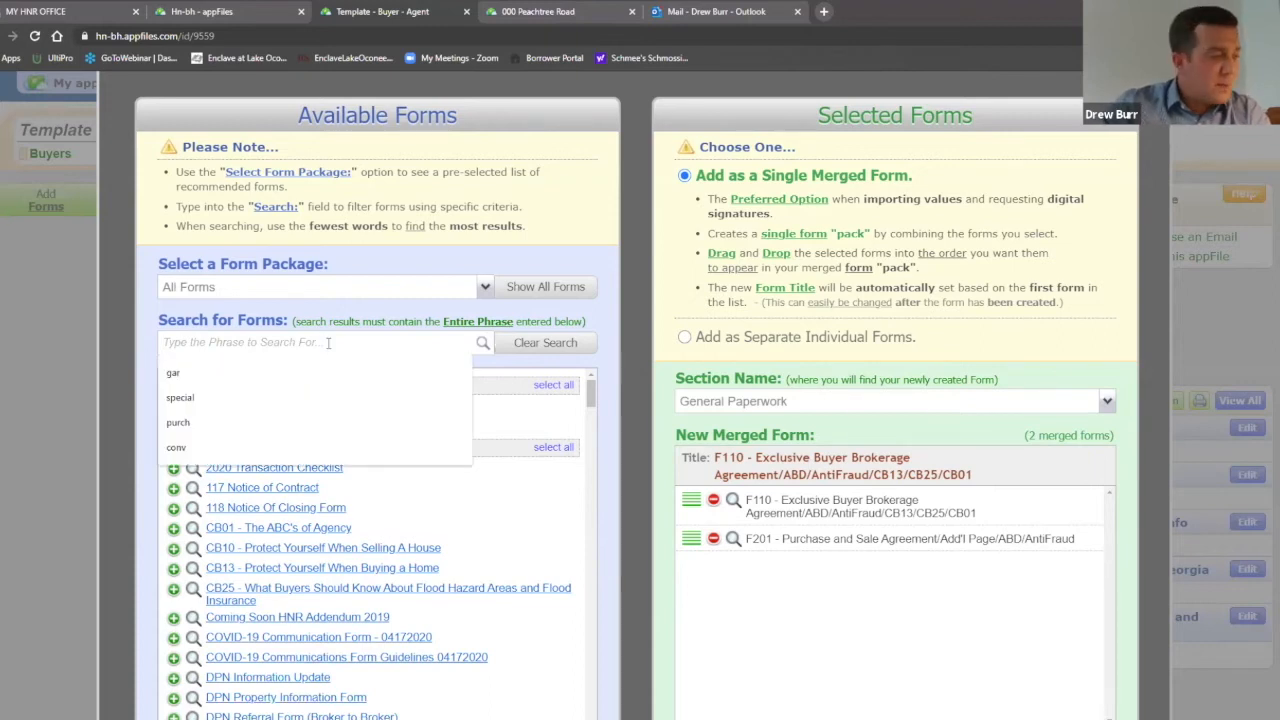
{"action": "type", "text": "f"}
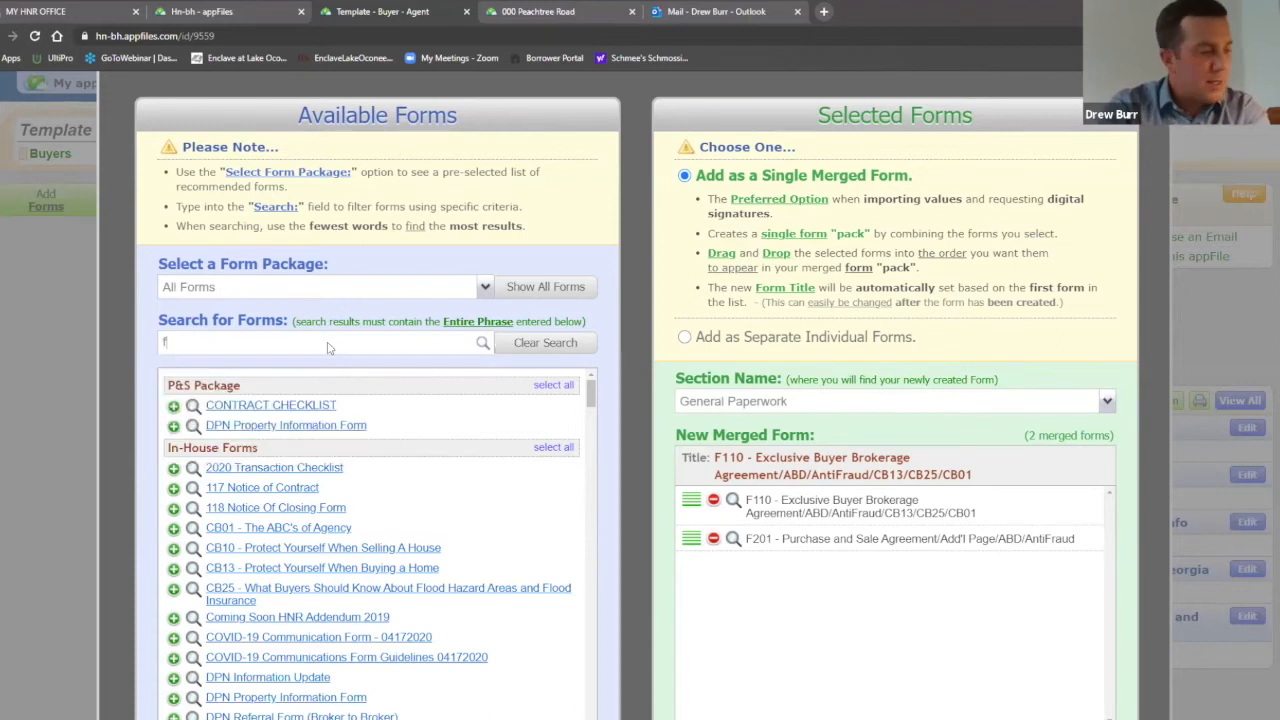
{"action": "type", "text": "249"}
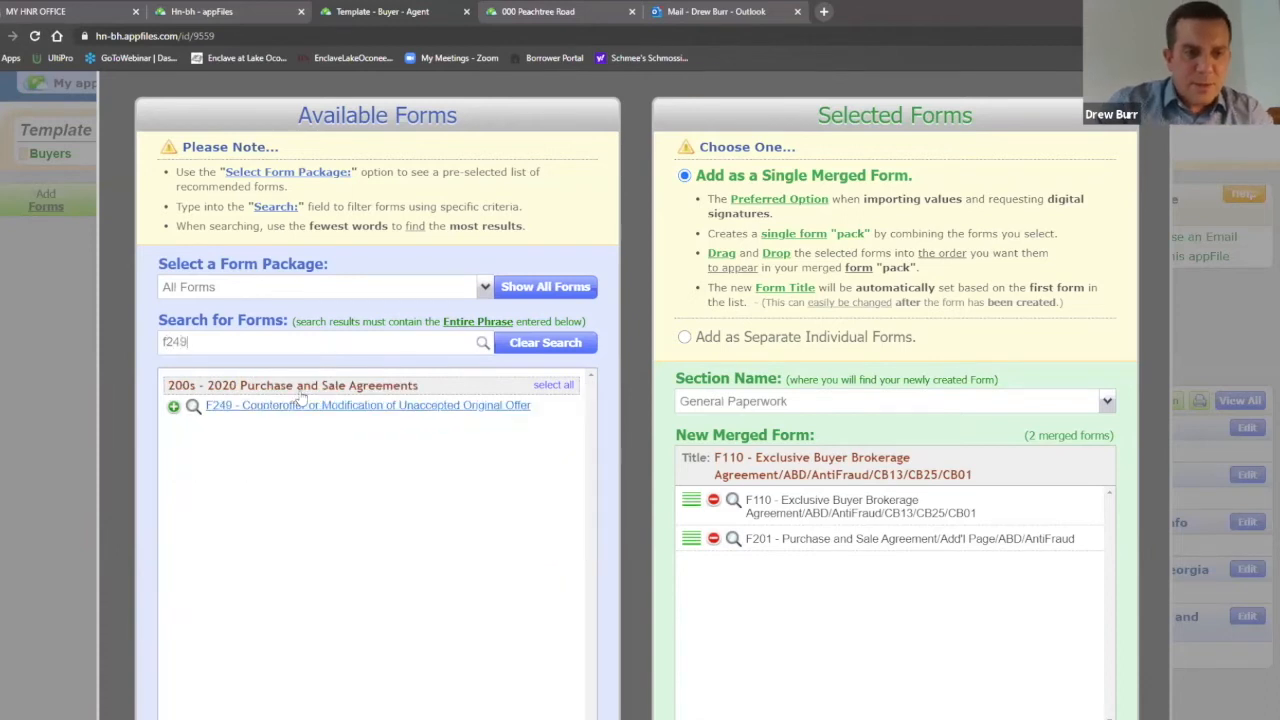
{"action": "left_click", "coordinate": [297, 405]}
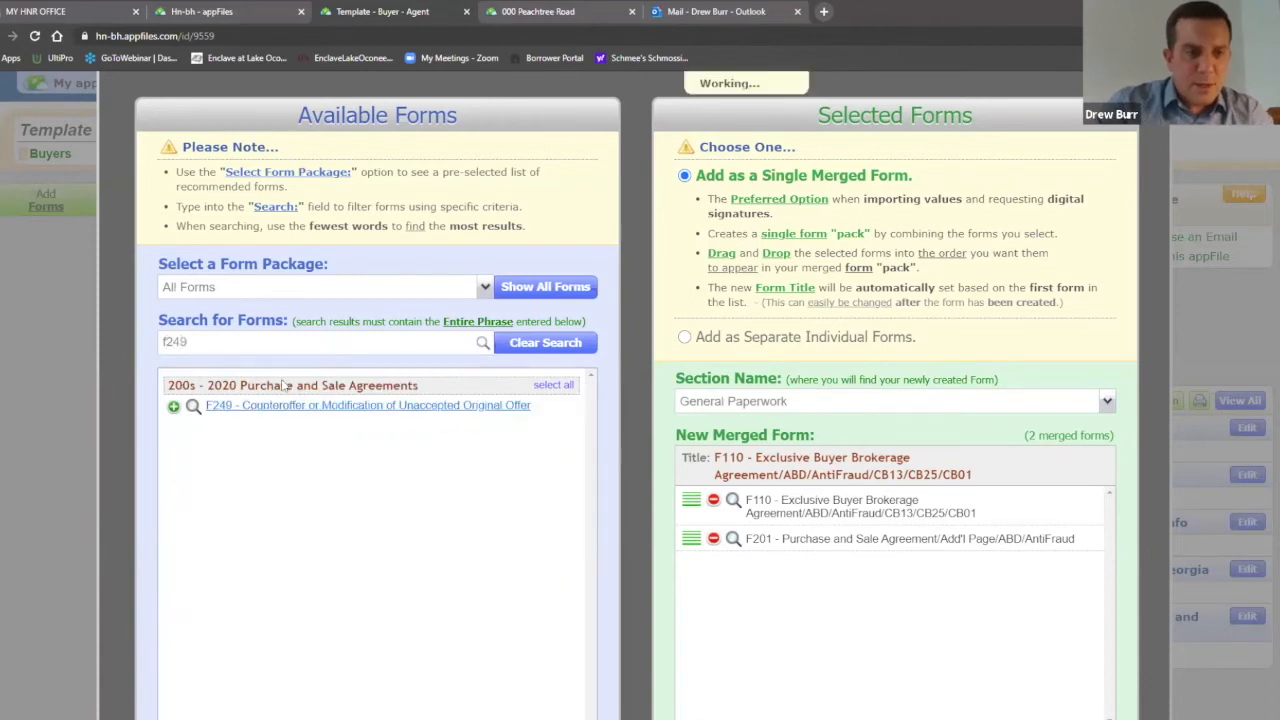
{"action": "key", "text": "ctrl+a"}
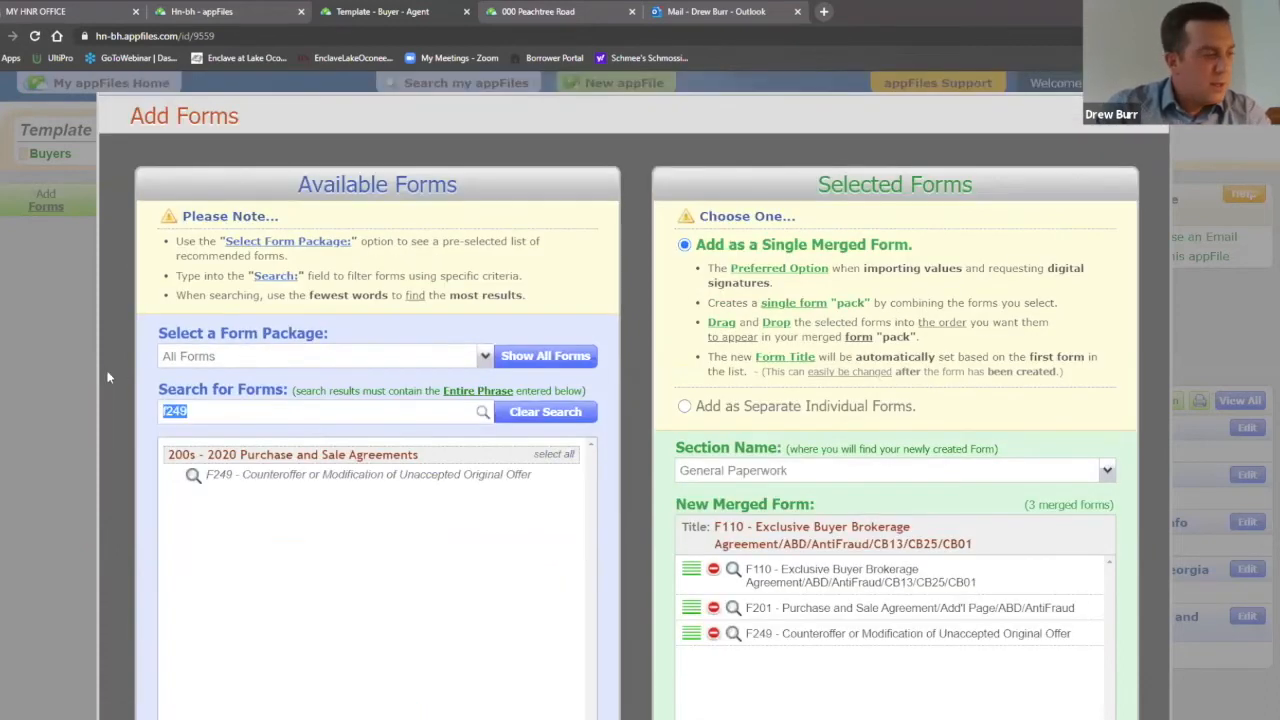
{"action": "key", "text": "BackSpace"}
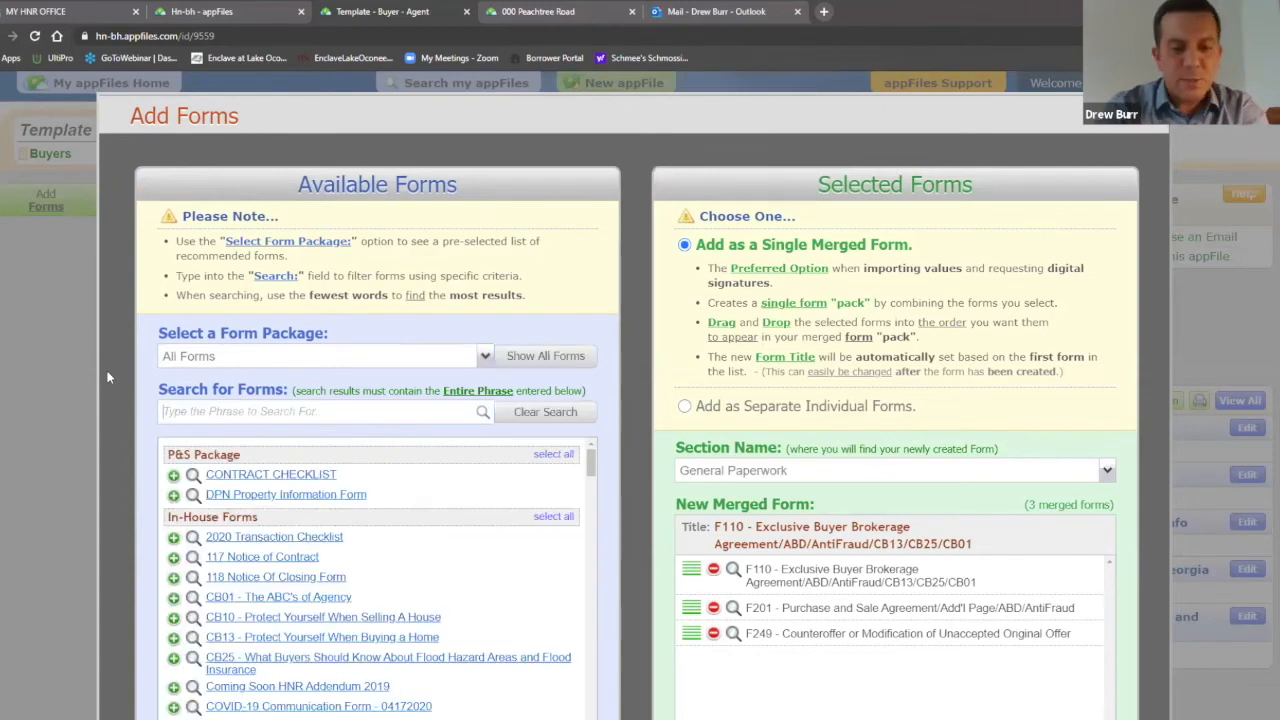
{"action": "type", "text": "f401"}
{"action": "left_click", "coordinate": [282, 478]}
Step: Add the F404 Conventional, F407 FHA and F410 VA Loan Contingency forms
{"action": "key", "text": "ctrl+a"}
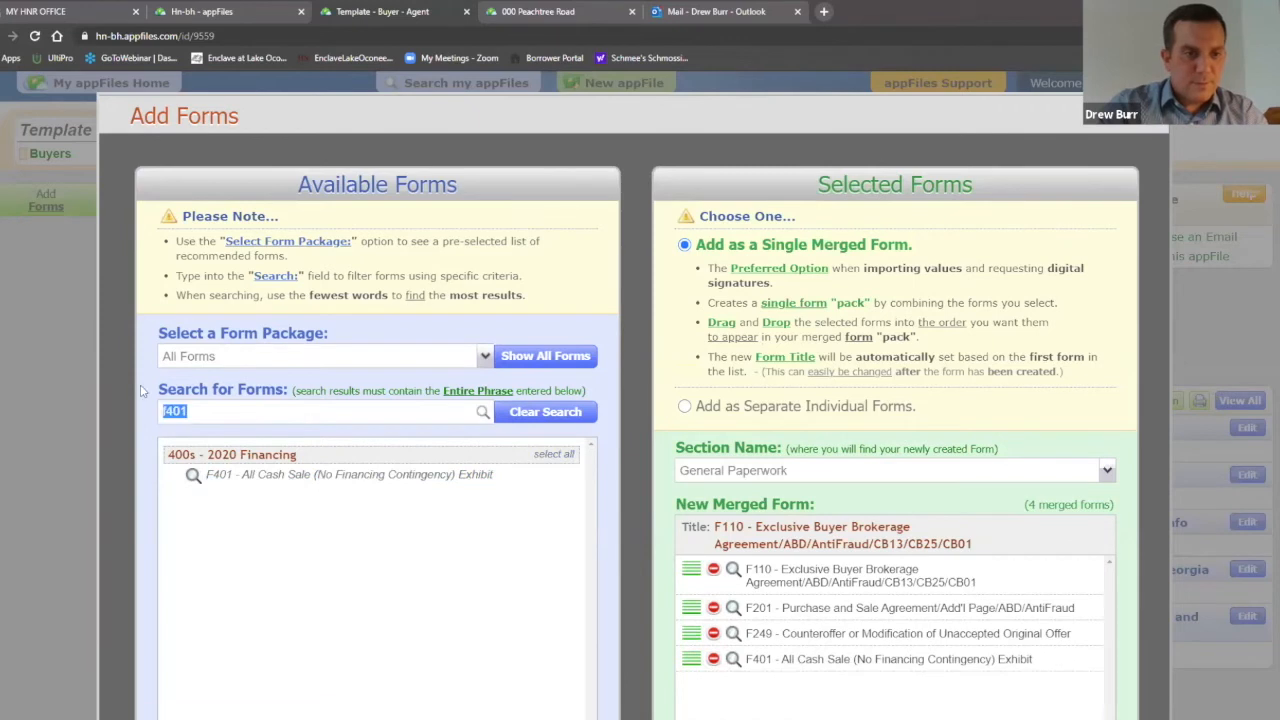
{"action": "key", "text": "BackSpace"}
{"action": "type", "text": "f404"}
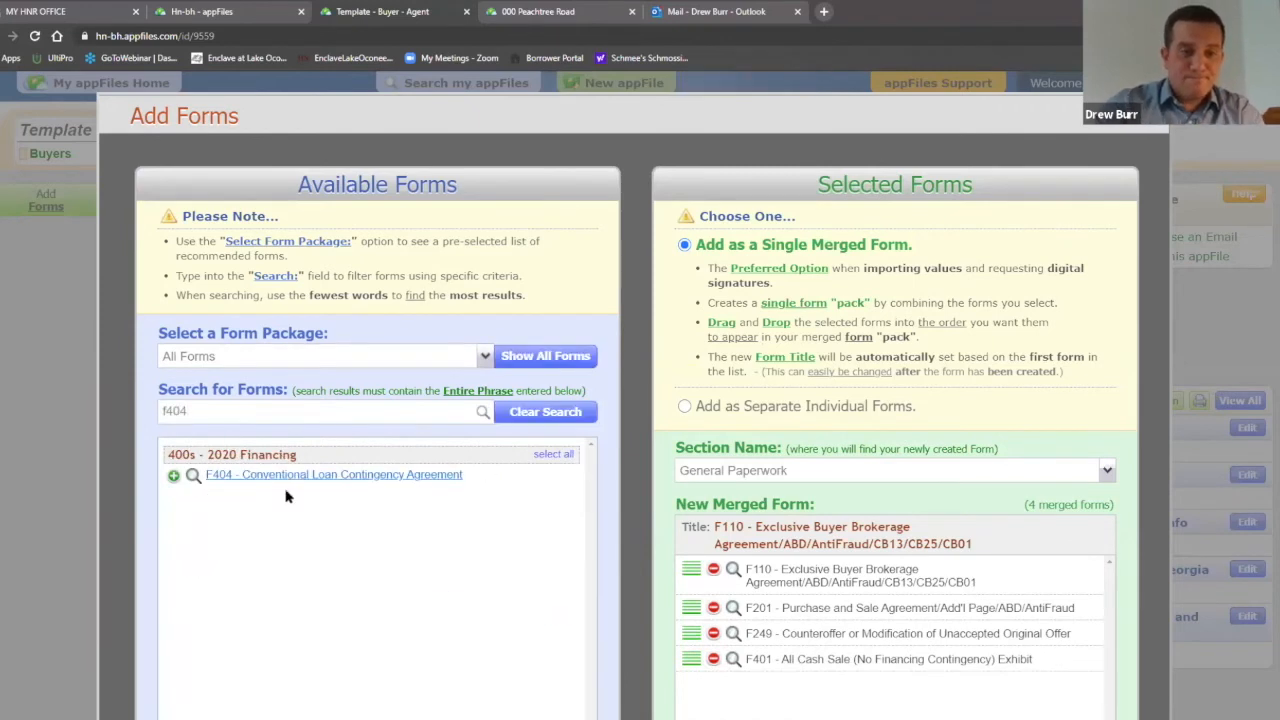
{"action": "left_click", "coordinate": [290, 476]}
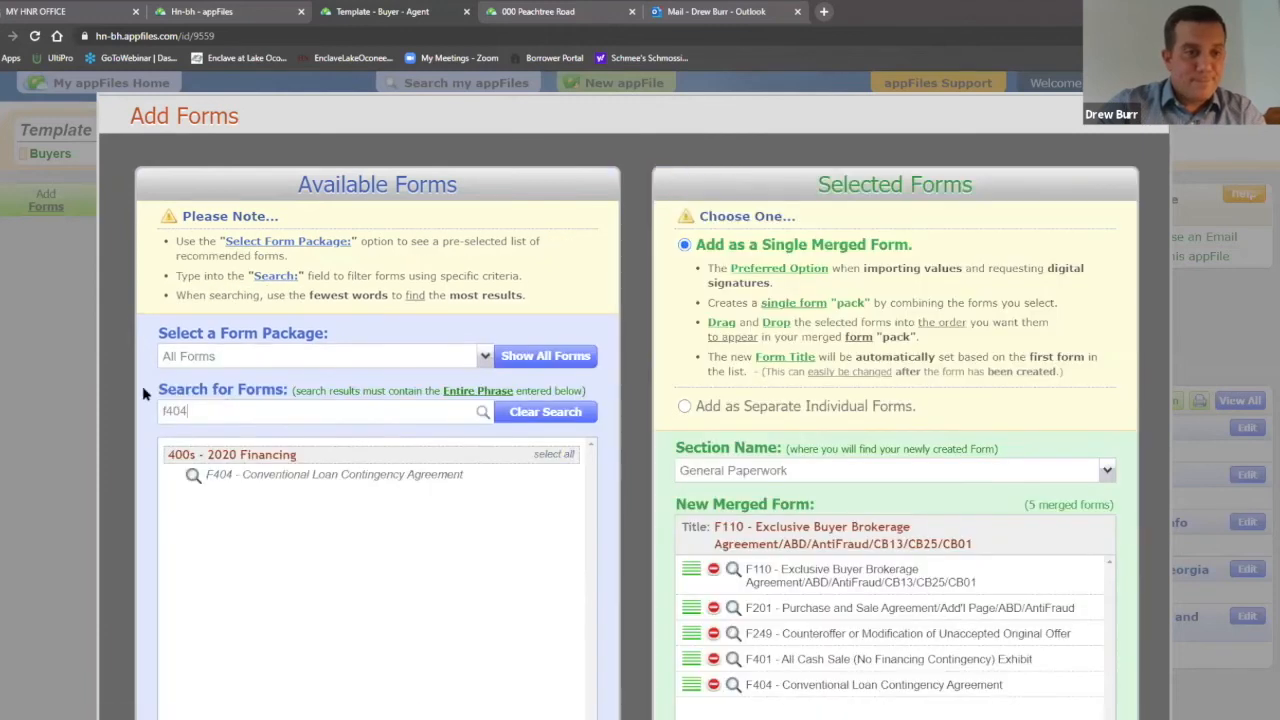
{"action": "key", "text": "BackSpace"}
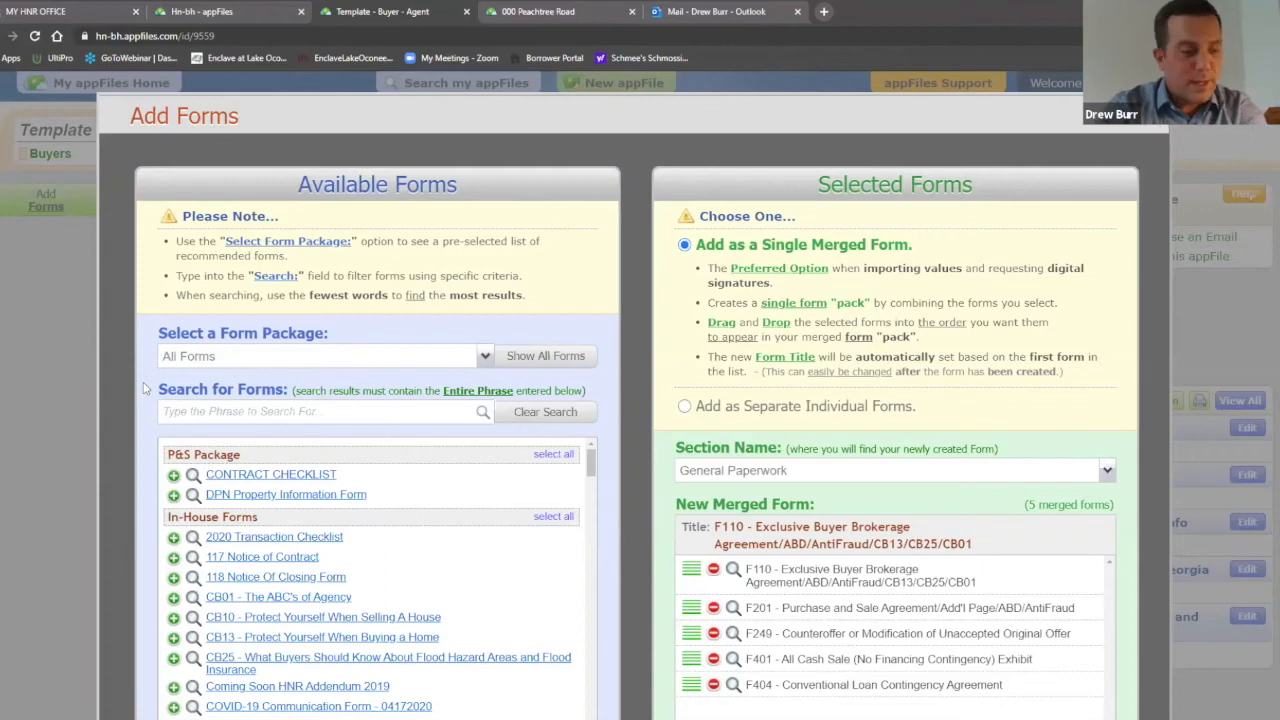
{"action": "type", "text": "f4"}
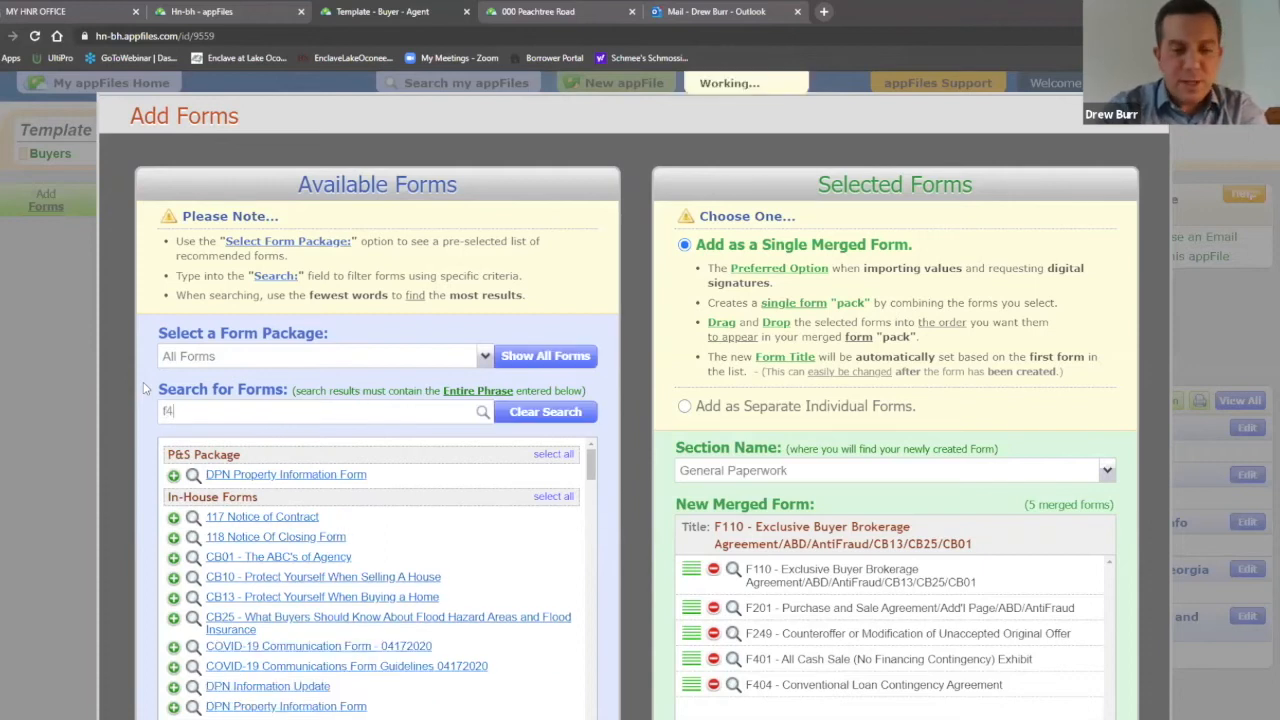
{"action": "type", "text": "07"}
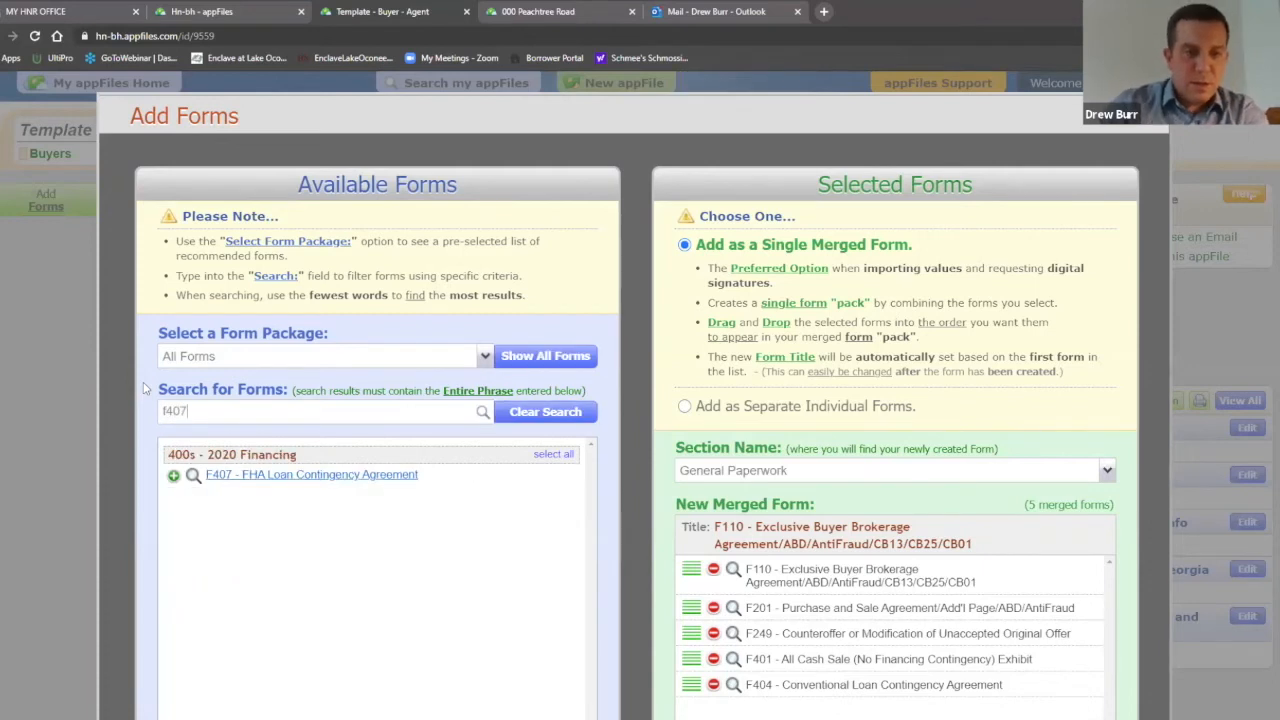
{"action": "left_click", "coordinate": [265, 476]}
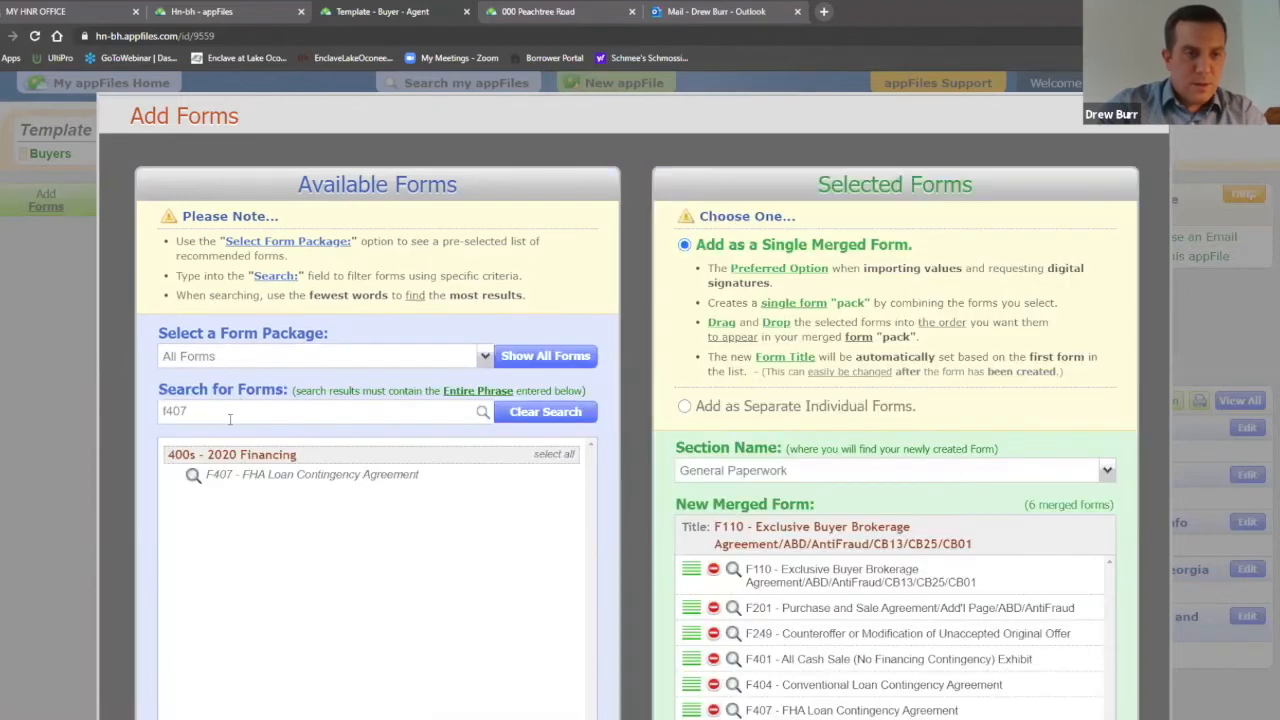
{"action": "type", "text": "f41"}
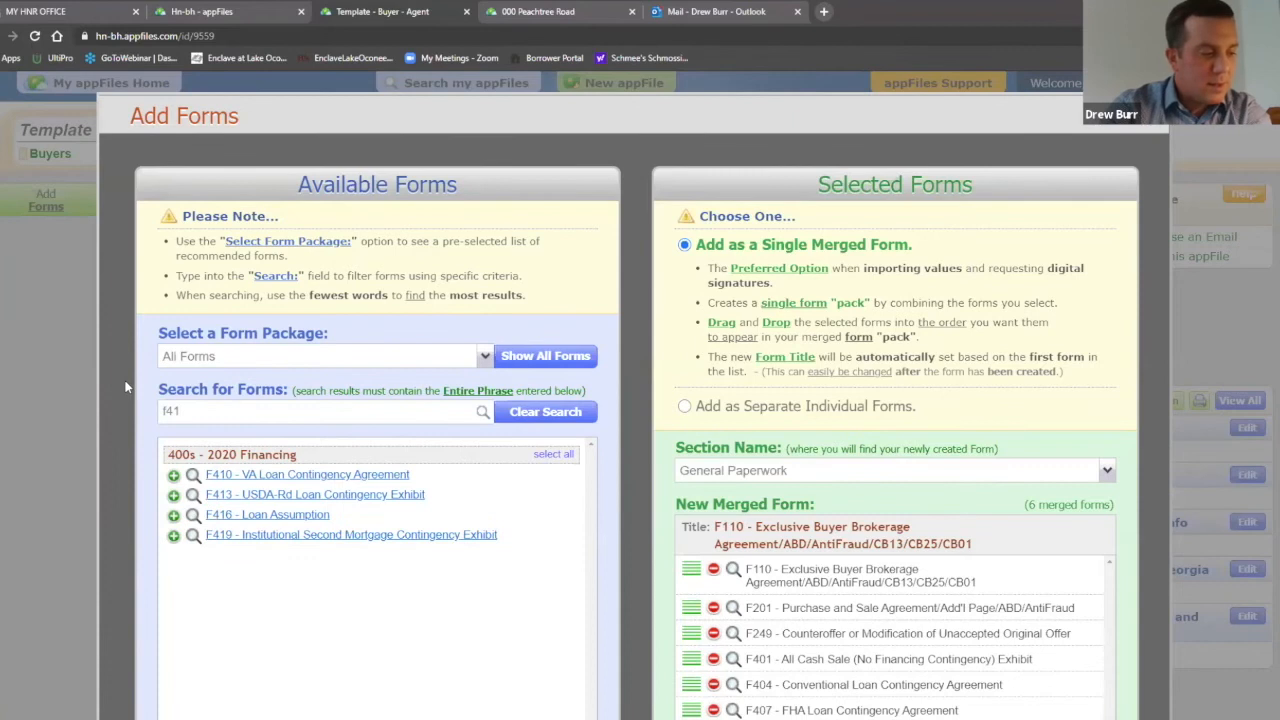
{"action": "type", "text": "0"}
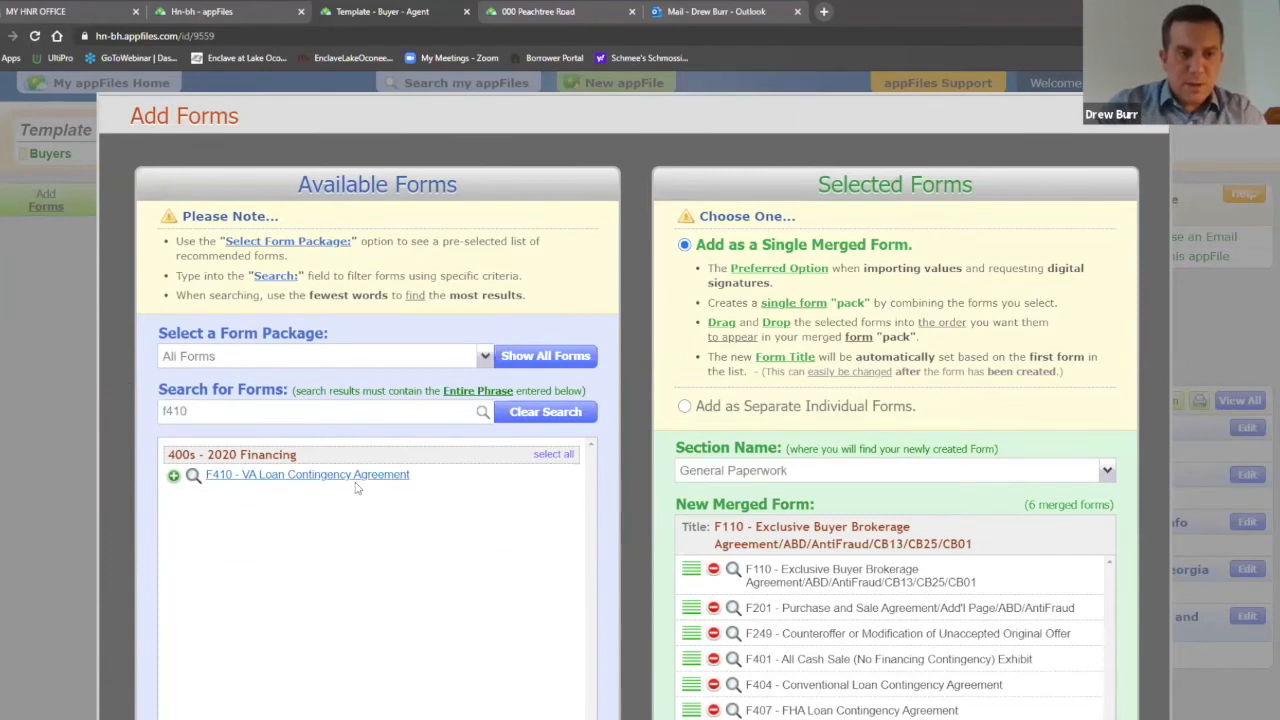
{"action": "left_click", "coordinate": [357, 476]}
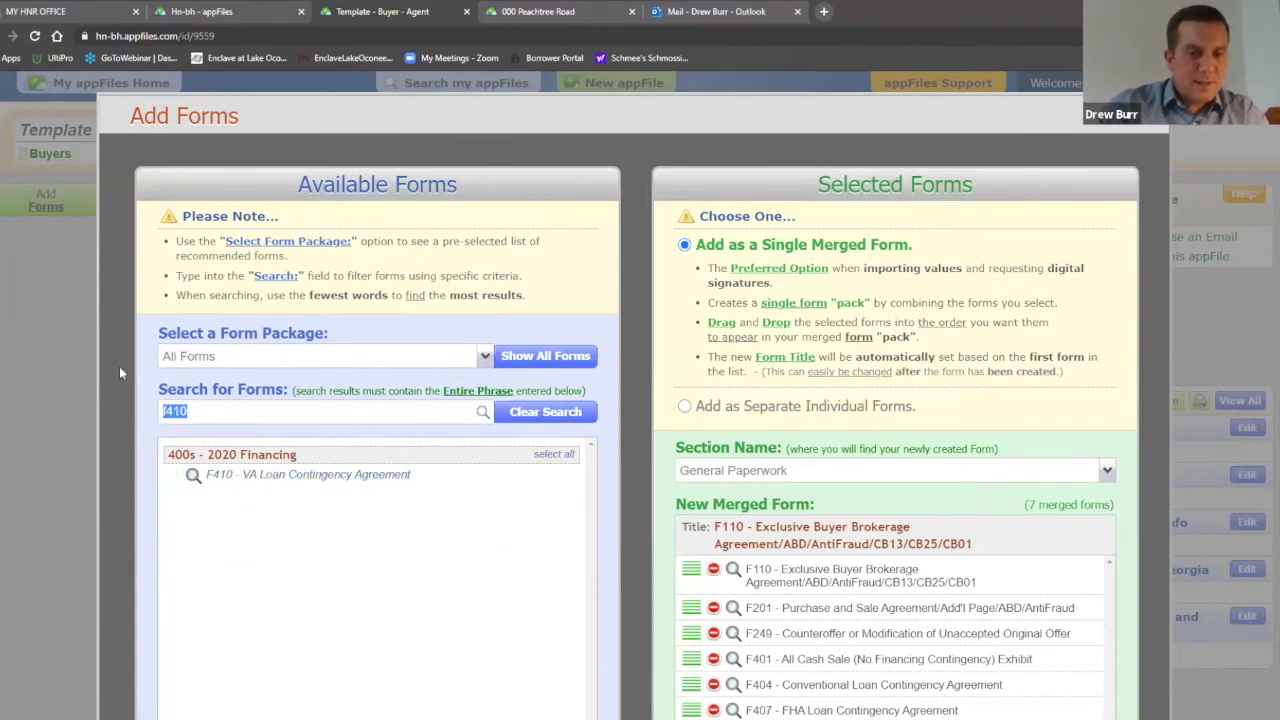
Step: Add GAR 2020 Clauses and the NEW DPN Property Information Form, then merge the selected forms
{"action": "key", "text": "BackSpace"}
{"action": "type", "text": "gar"}
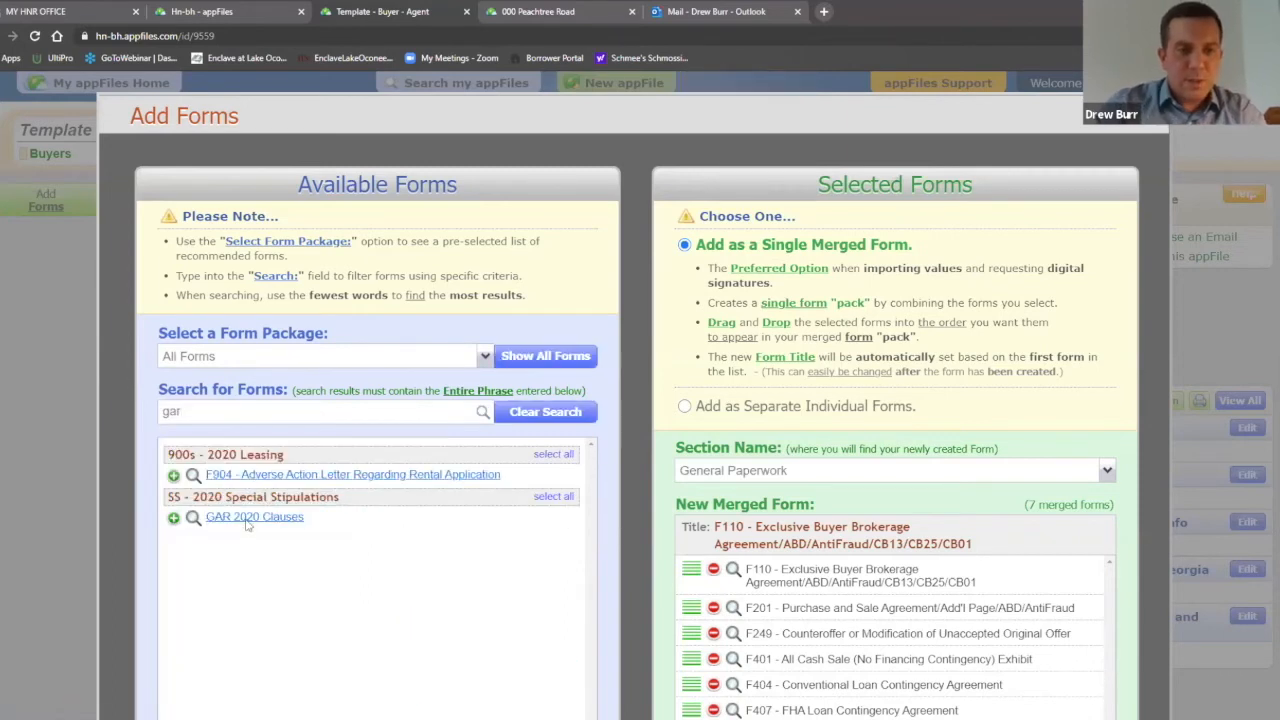
{"action": "left_click", "coordinate": [247, 518]}
{"action": "type", "text": "dpn"}
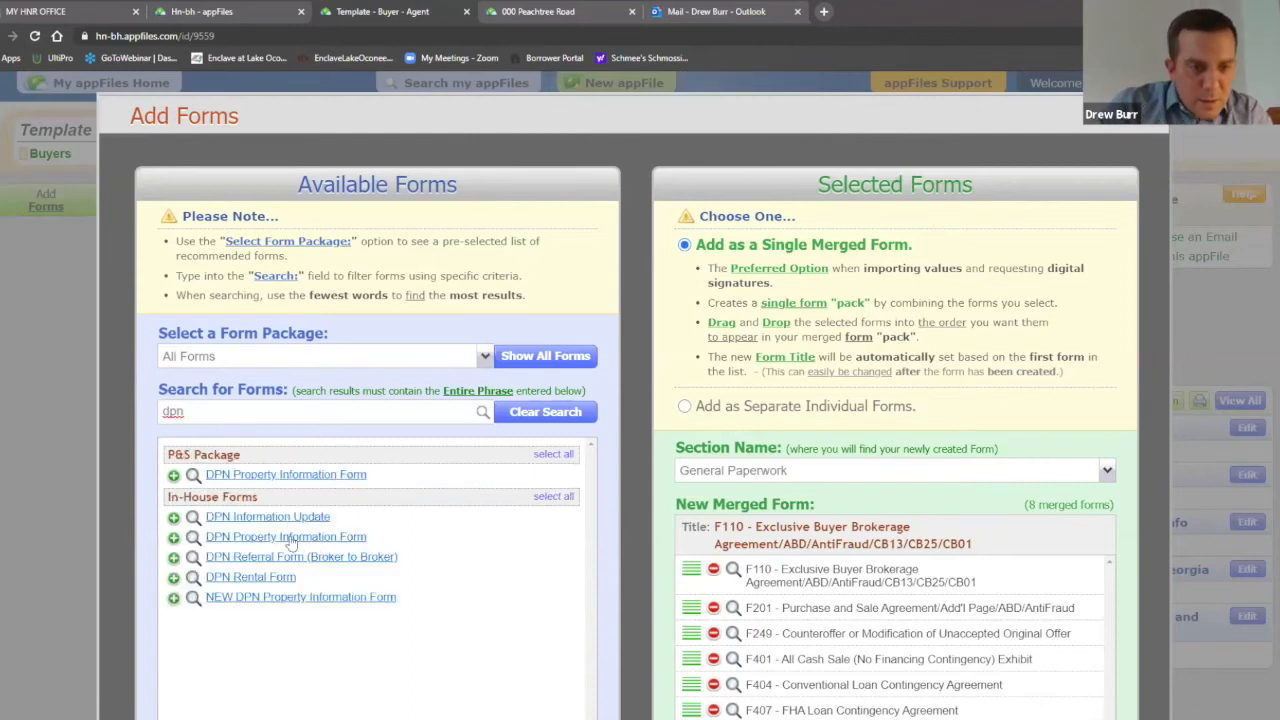
{"action": "left_click", "coordinate": [270, 598]}
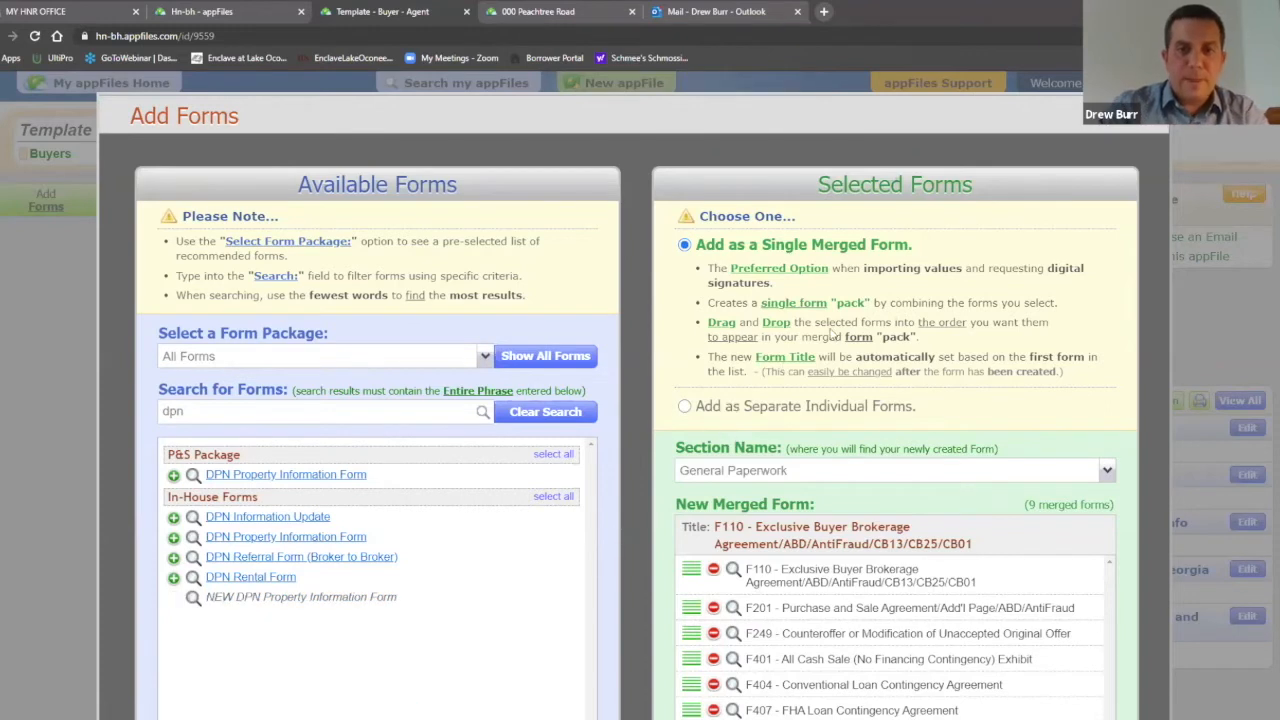
{"action": "scroll", "coordinate": [832, 334], "scroll_direction": "down", "scroll_amount": 2}
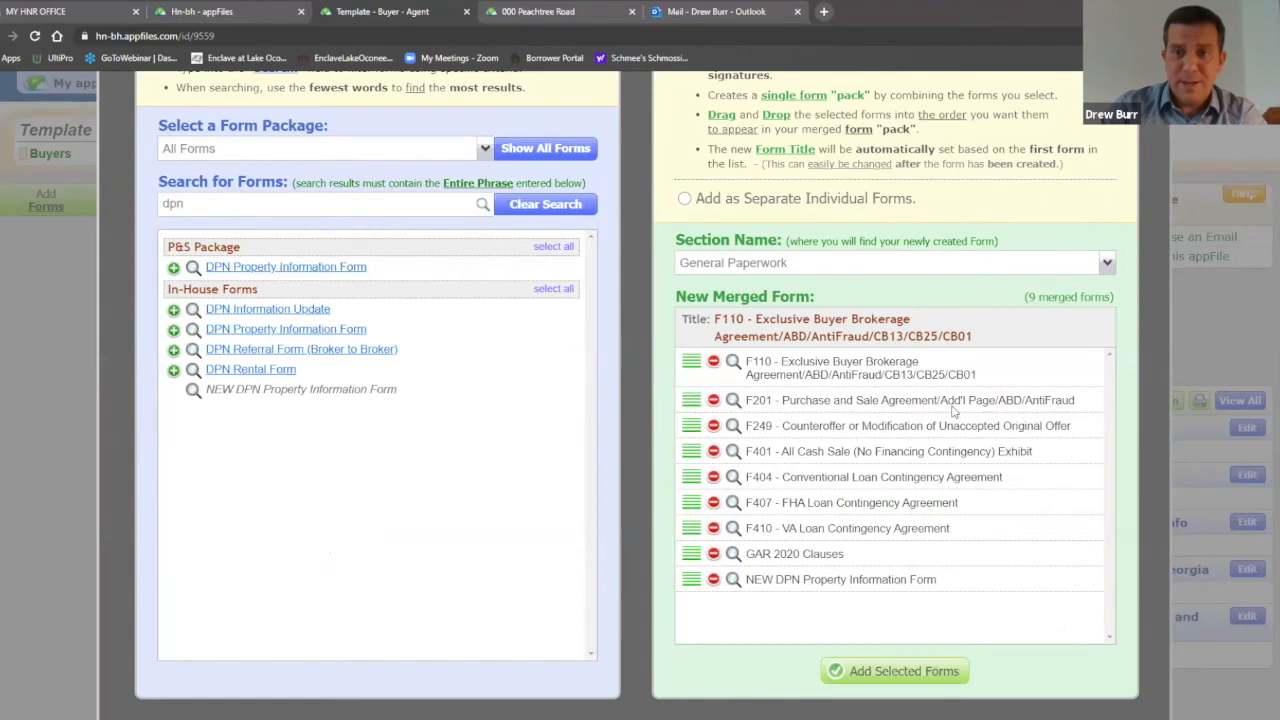
{"action": "left_click", "coordinate": [905, 671]}
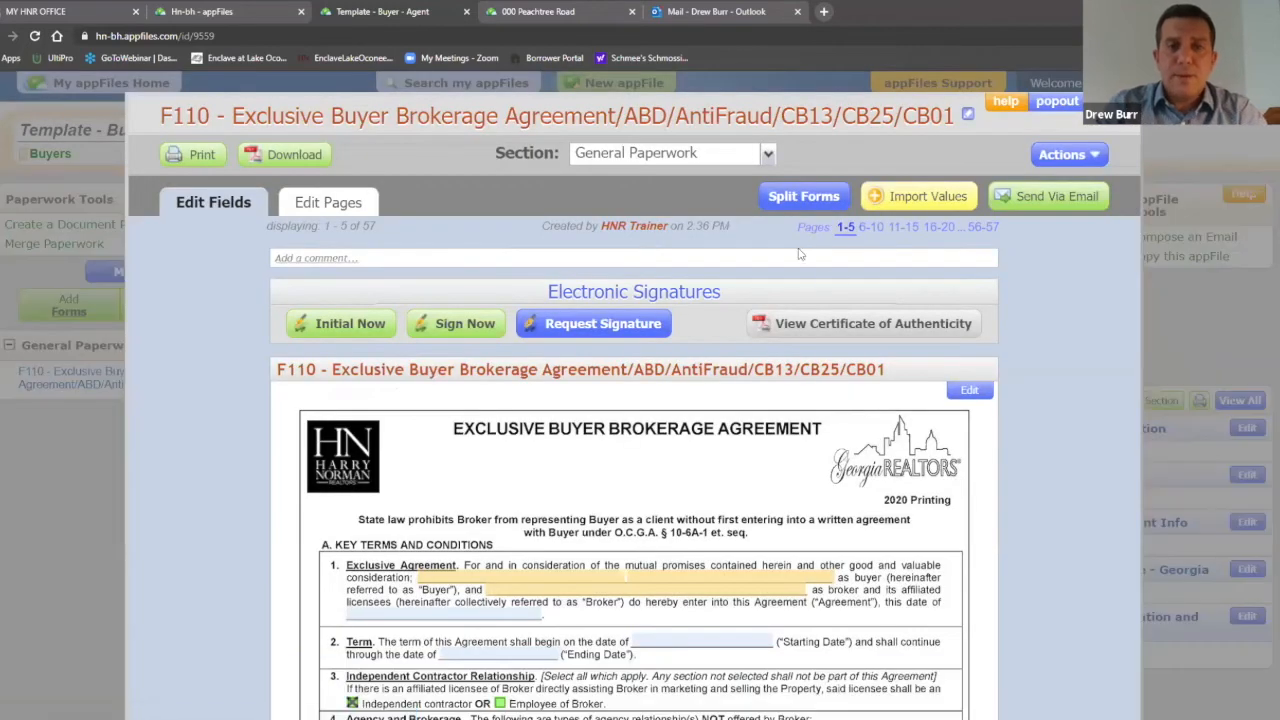
Step: Split all nine forms of the F110 pack into General Paperwork and acknowledge the success alert
{"action": "left_click", "coordinate": [806, 198]}
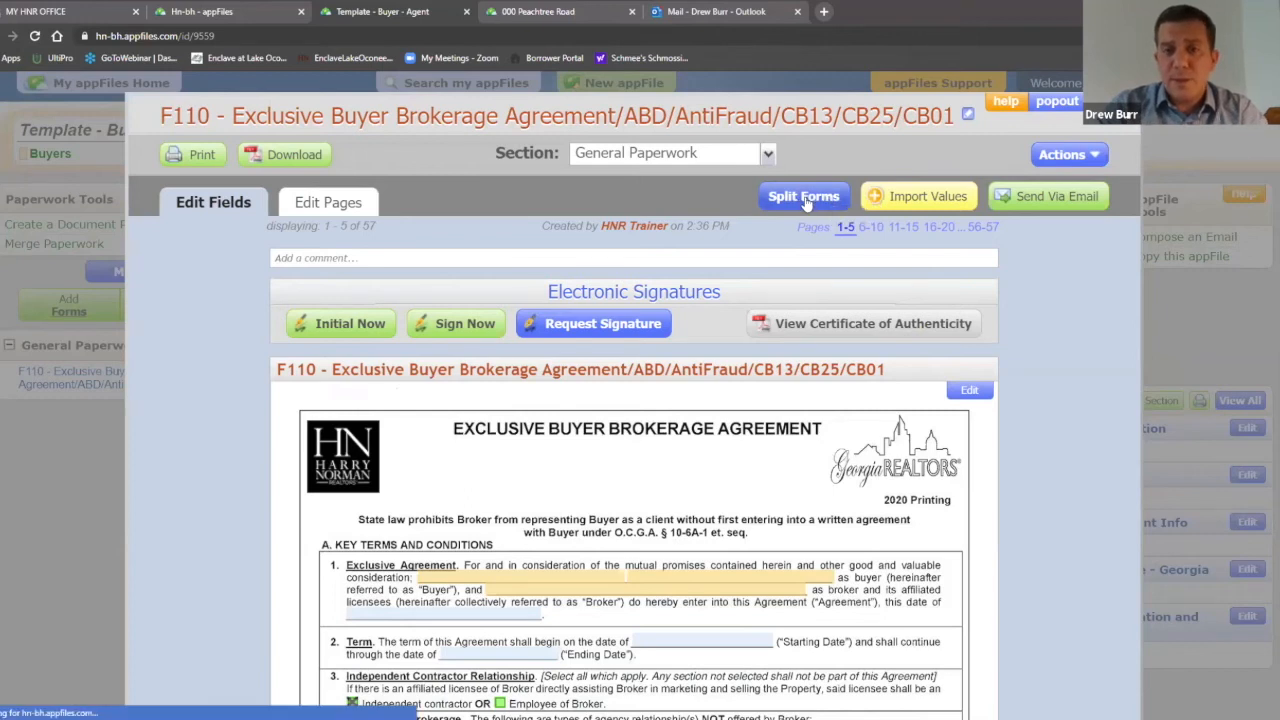
{"action": "left_click", "coordinate": [316, 352]}
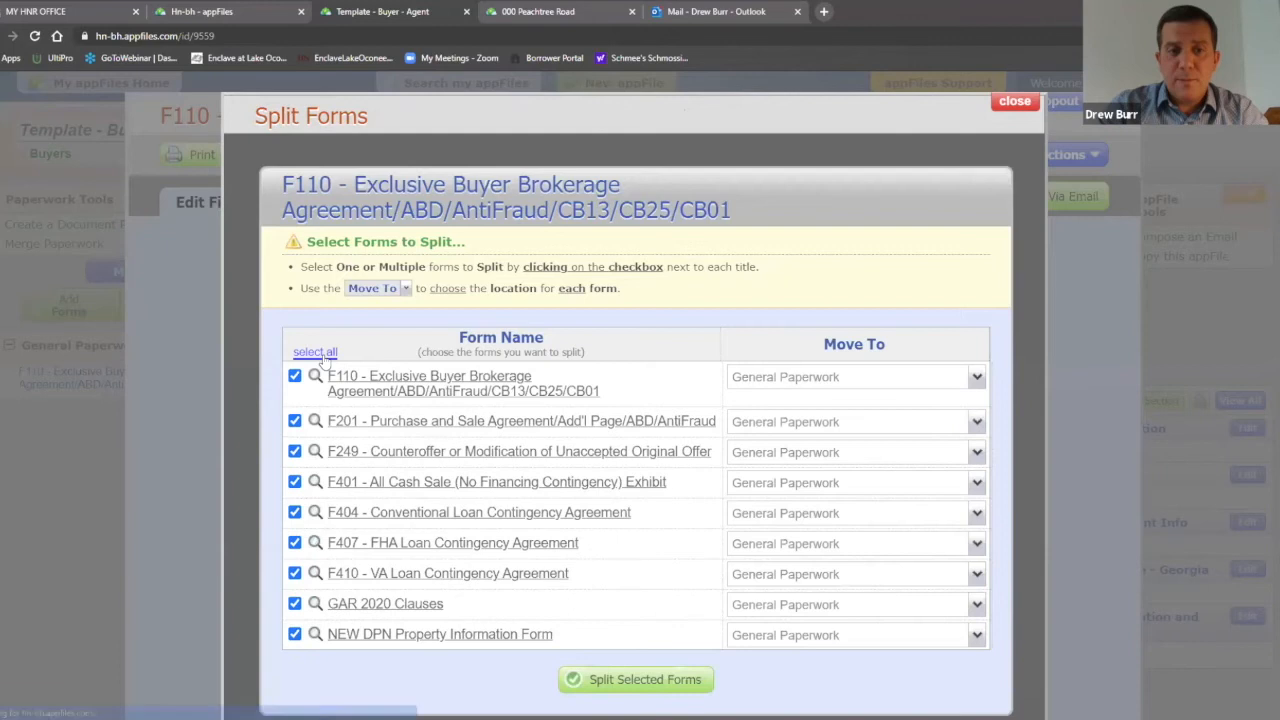
{"action": "left_click", "coordinate": [643, 680]}
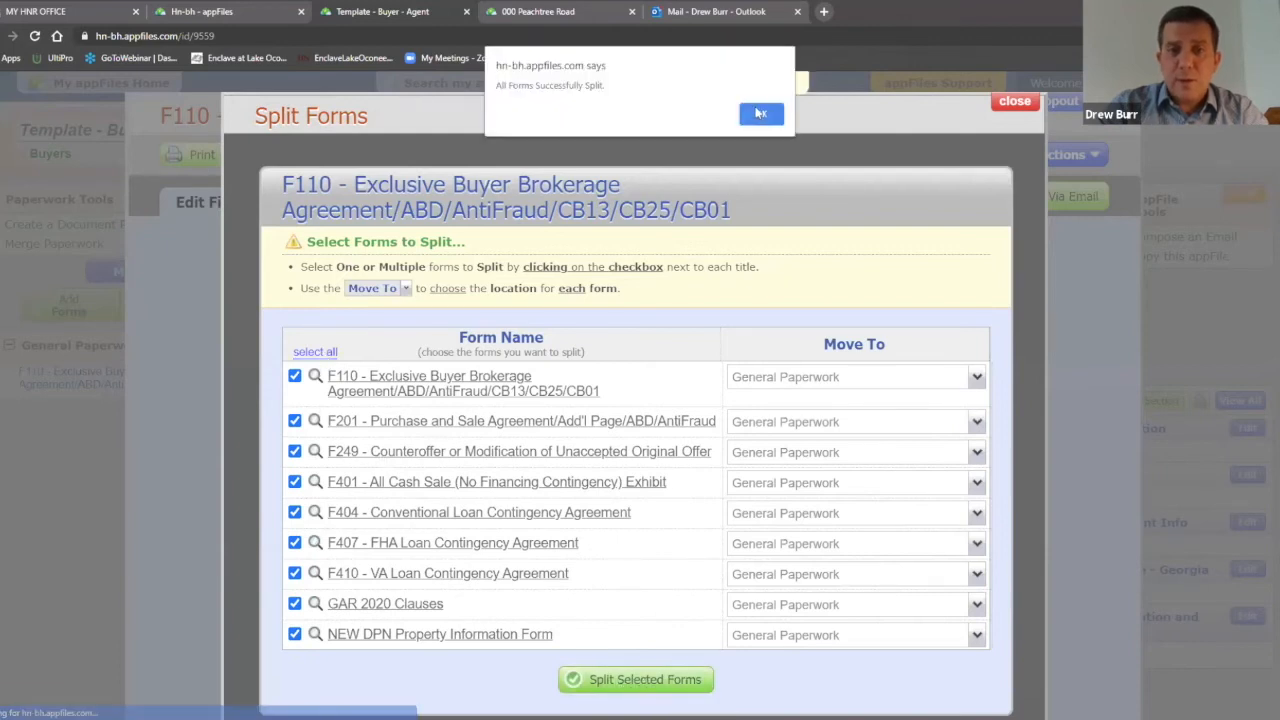
{"action": "left_click", "coordinate": [760, 113]}
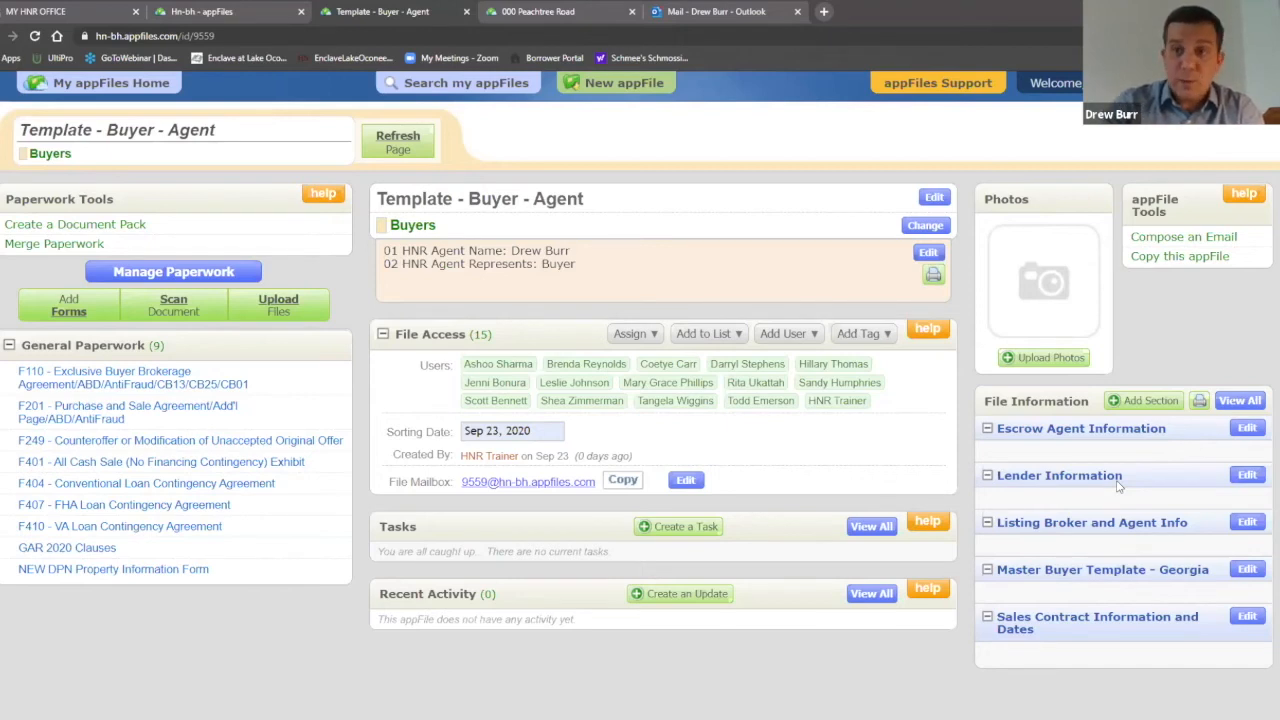
Step: Enter Prosperity Home Mortgage as lender with its company address and office phone
{"action": "left_click", "coordinate": [1247, 475]}
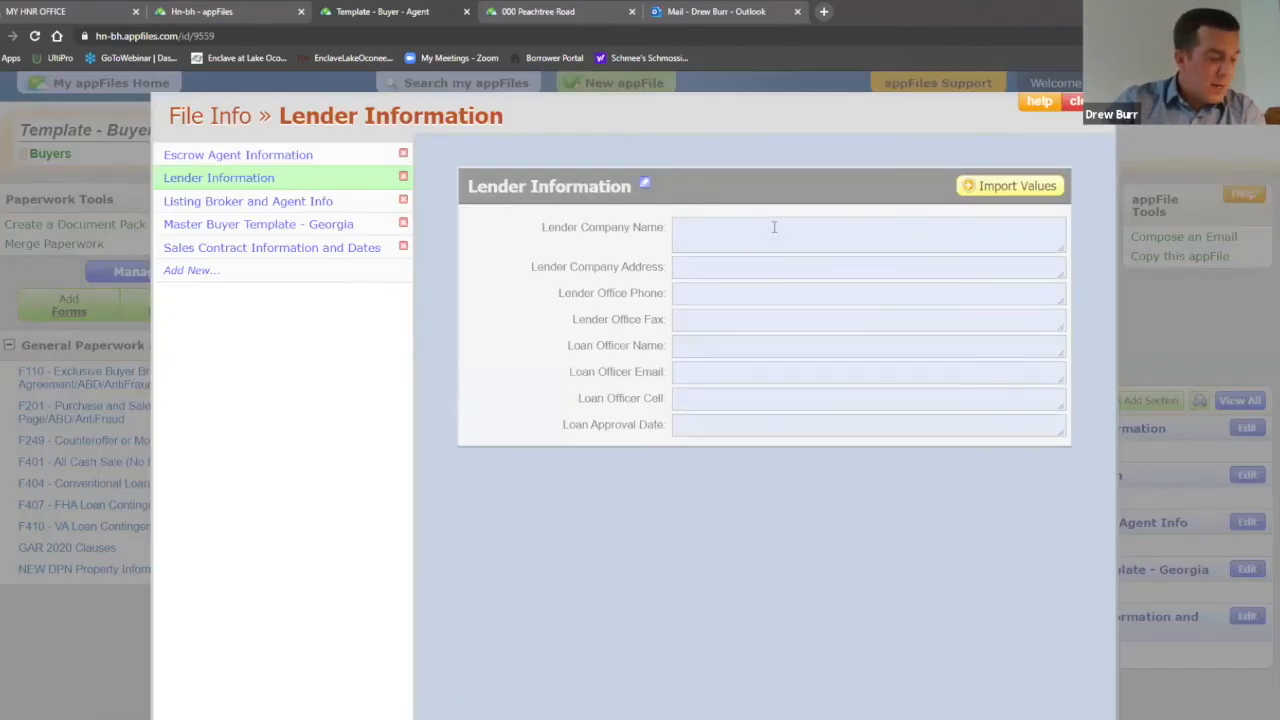
{"action": "type", "text": "Pros"}
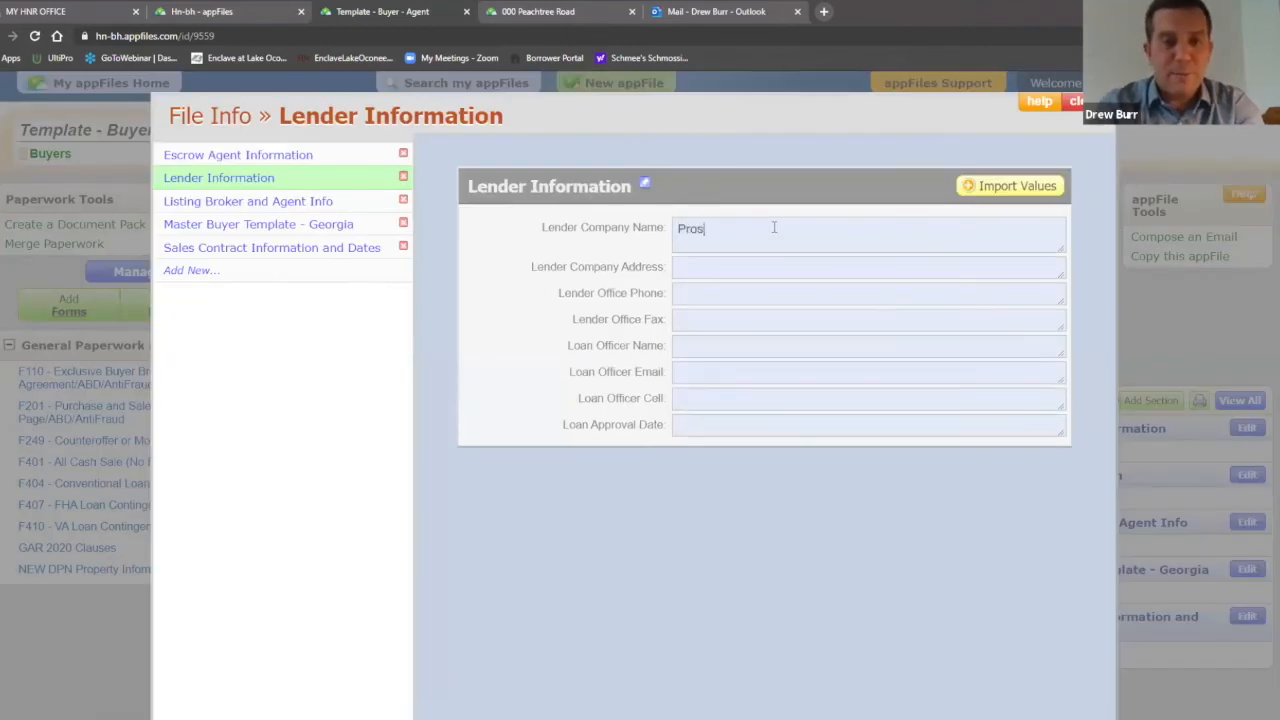
{"action": "type", "text": "perity"}
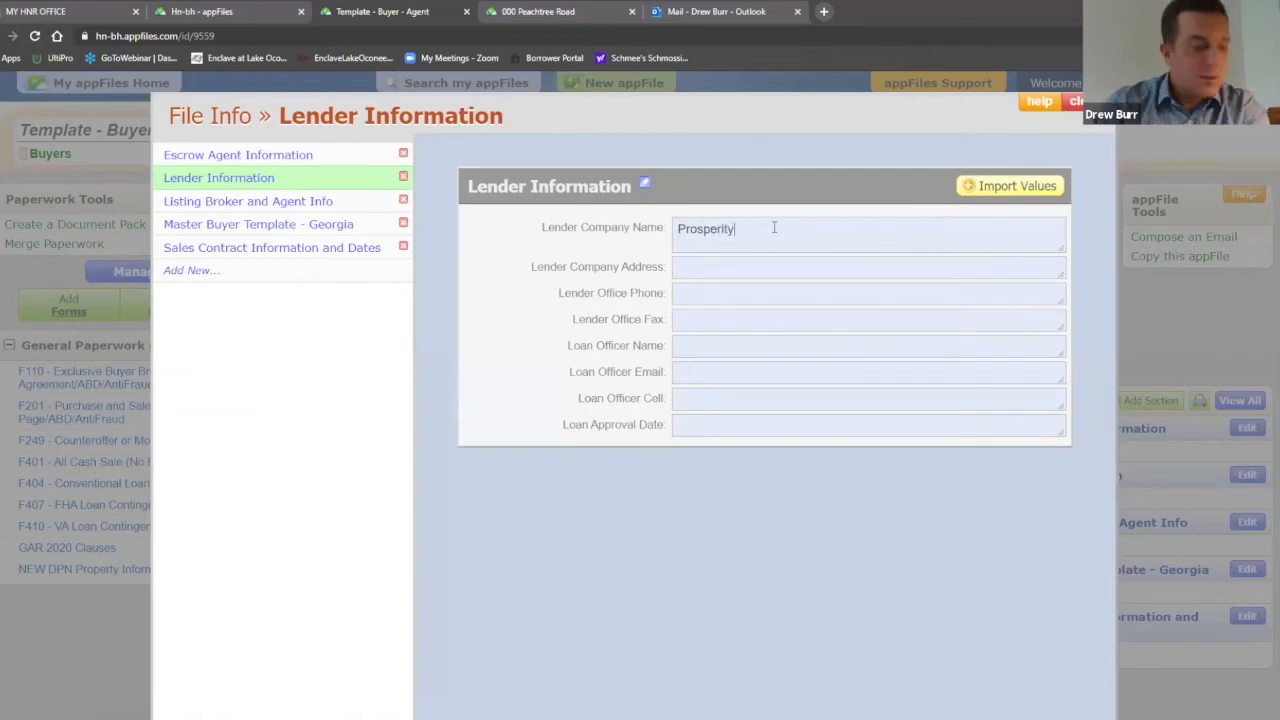
{"action": "type", "text": " Home"}
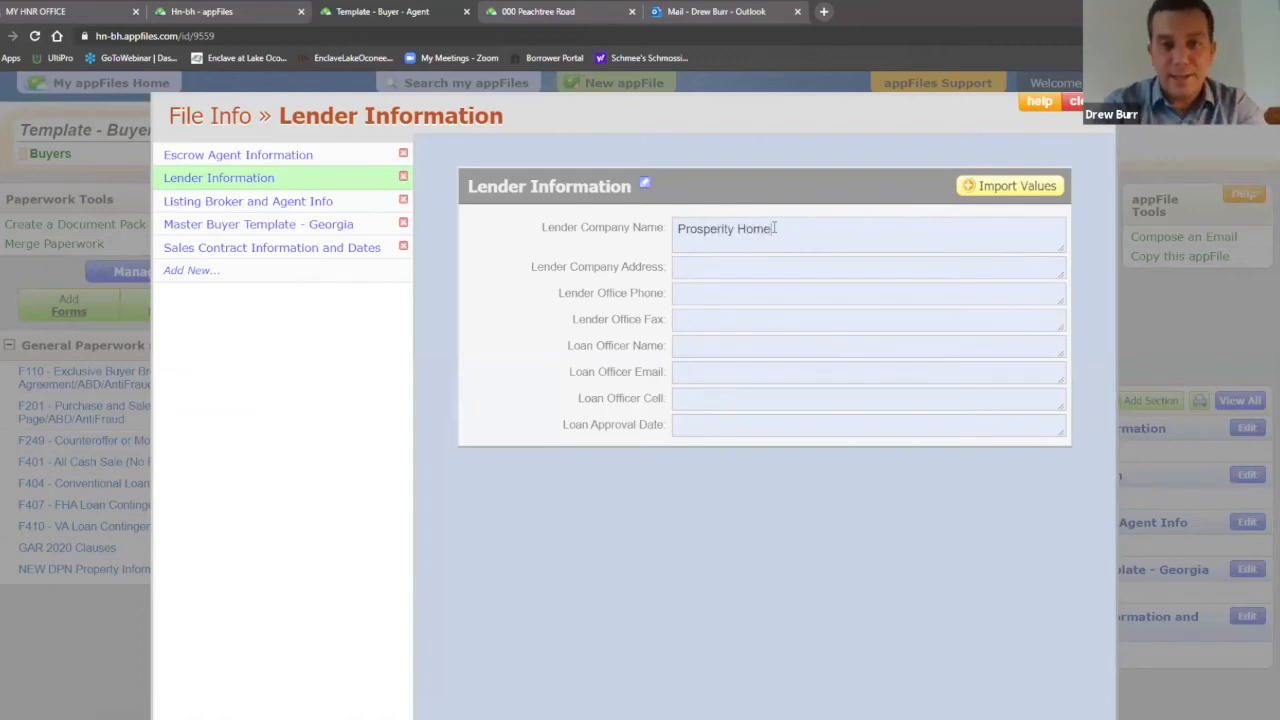
{"action": "type", "text": " Mortgage"}
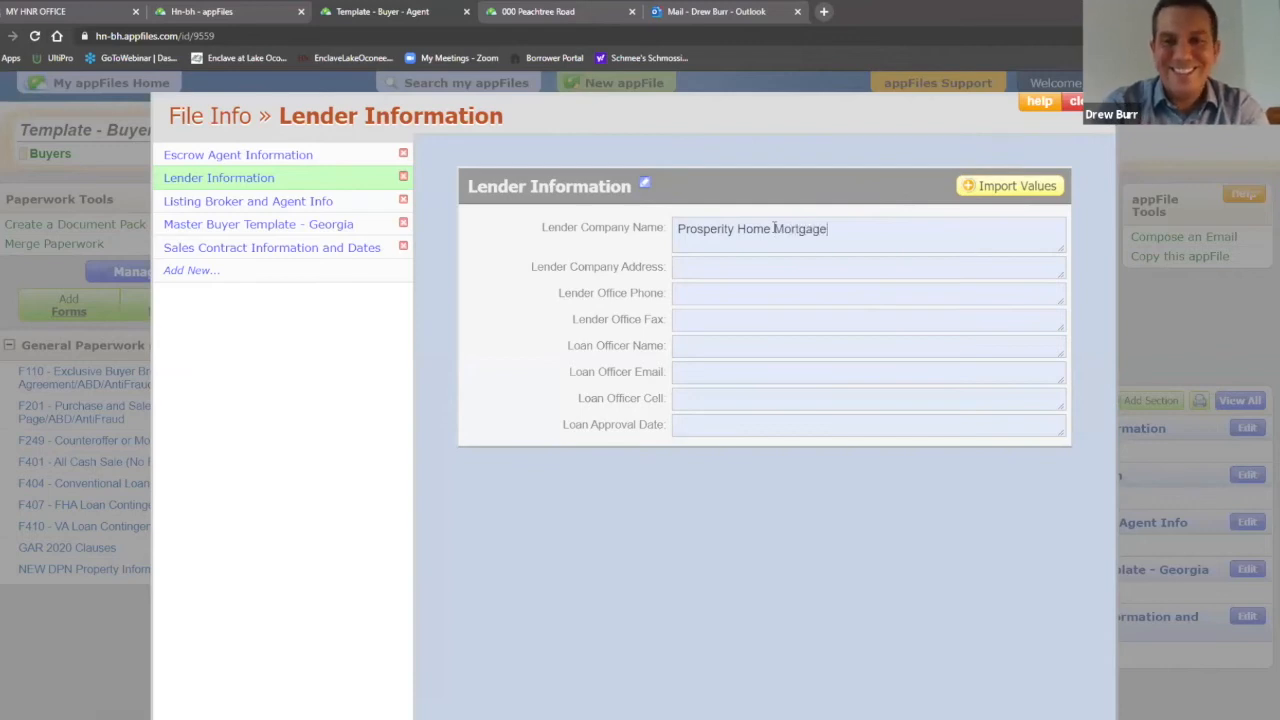
{"action": "left_click", "coordinate": [725, 265]}
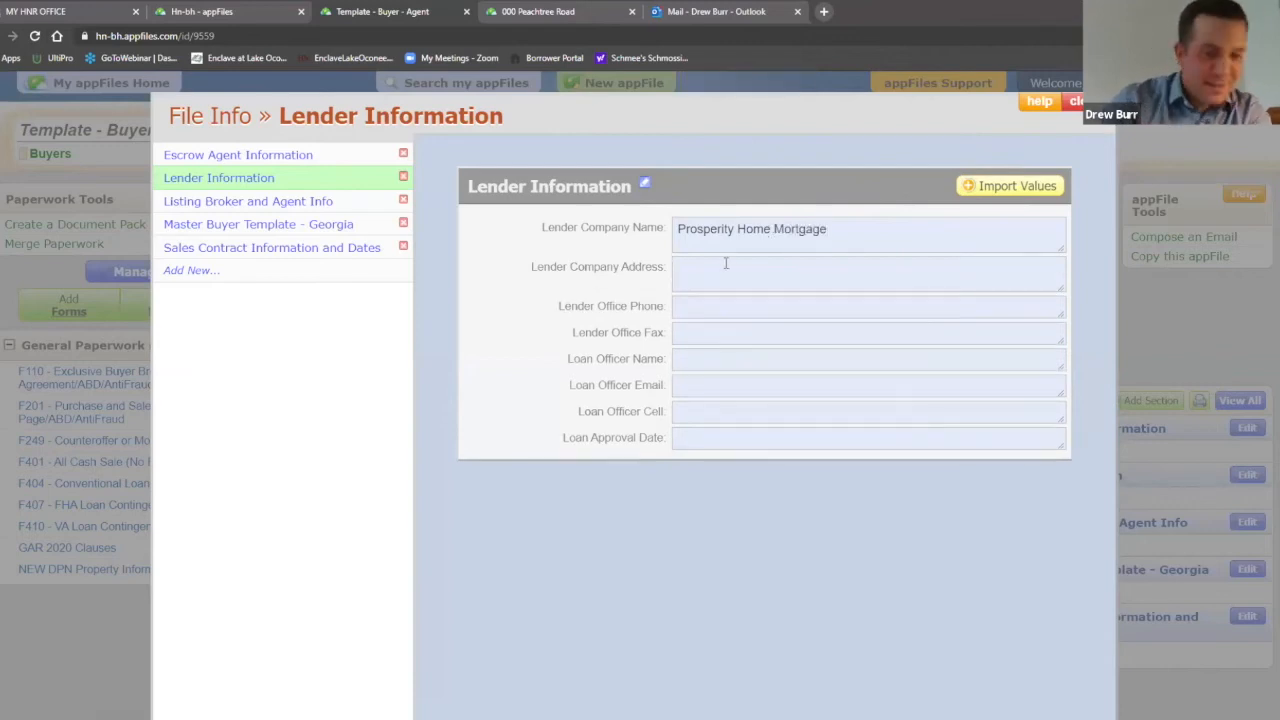
{"action": "type", "text": "776 W"}
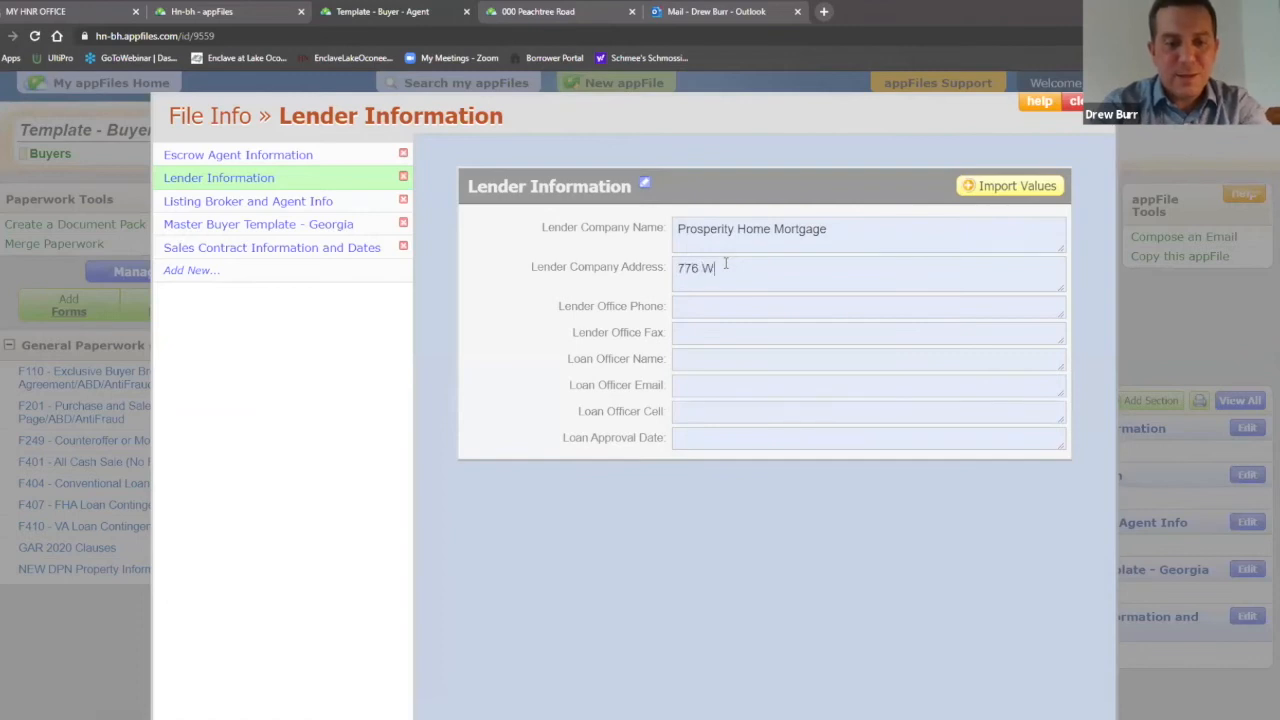
{"action": "type", "text": "hitlock Avenue"}
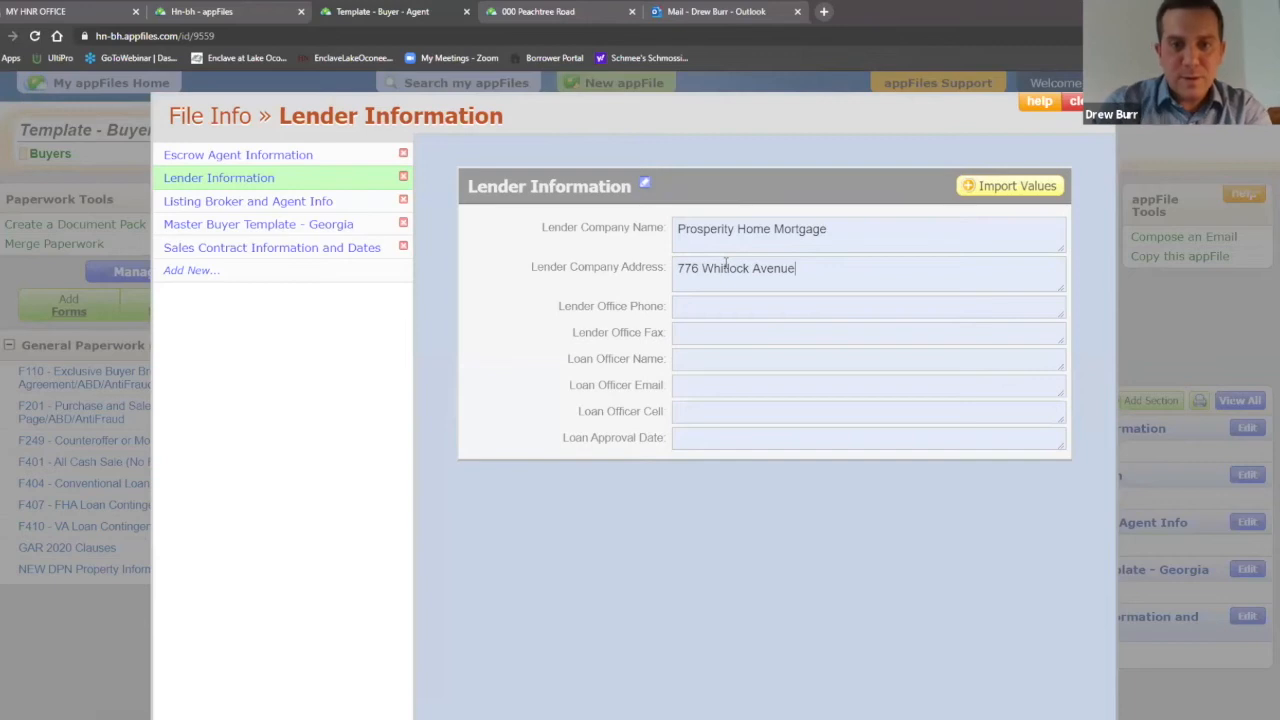
{"action": "left_click", "coordinate": [728, 299]}
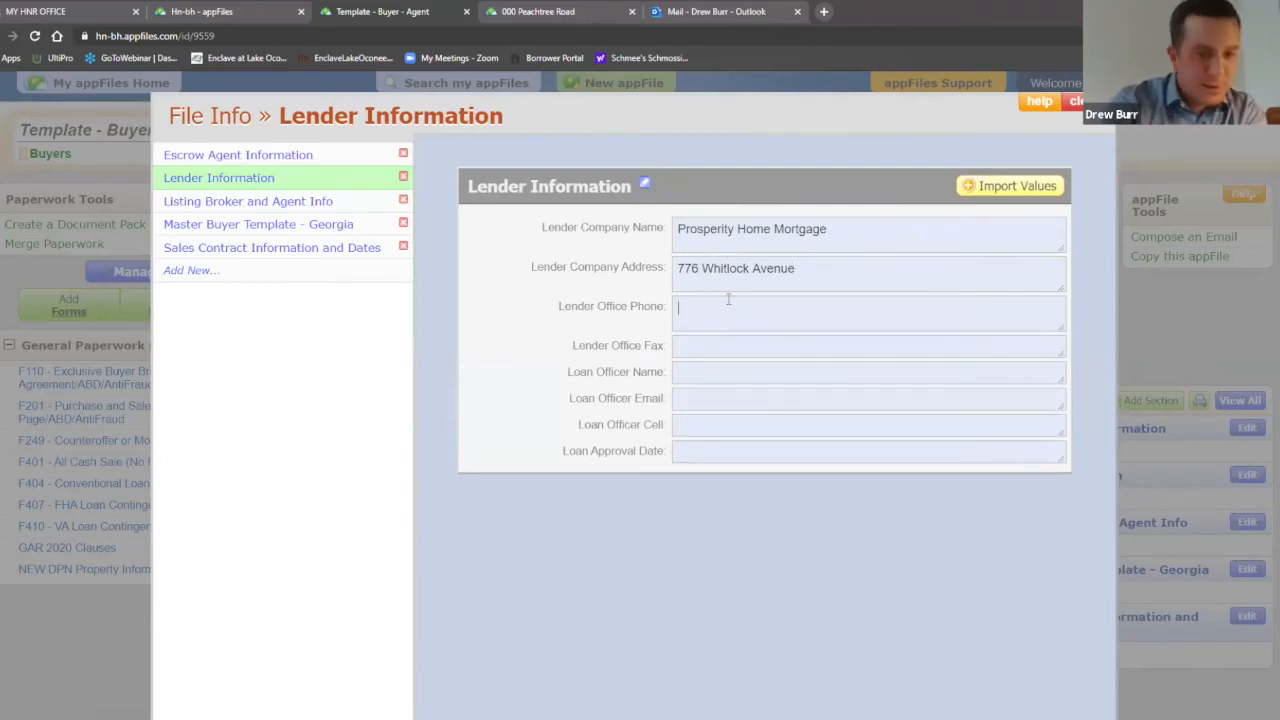
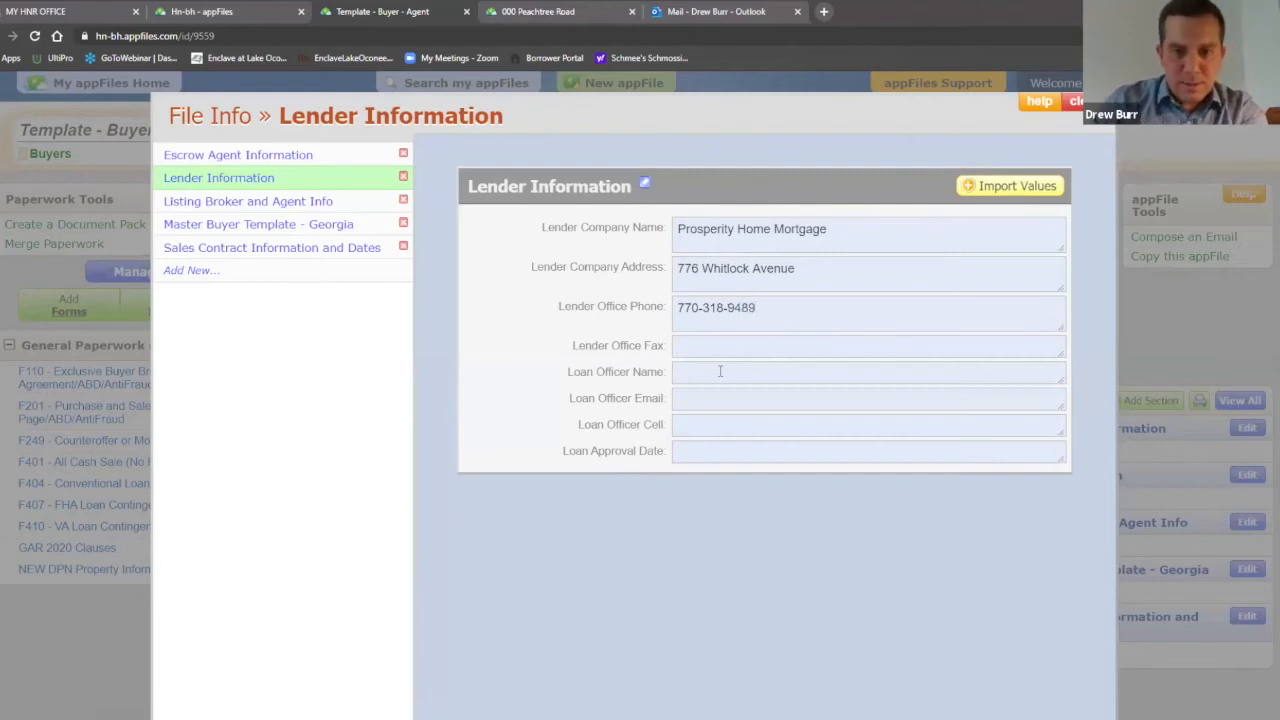
Step: Add the loan officer's name and e-mail, then save the Lender Information
{"action": "left_click", "coordinate": [719, 371]}
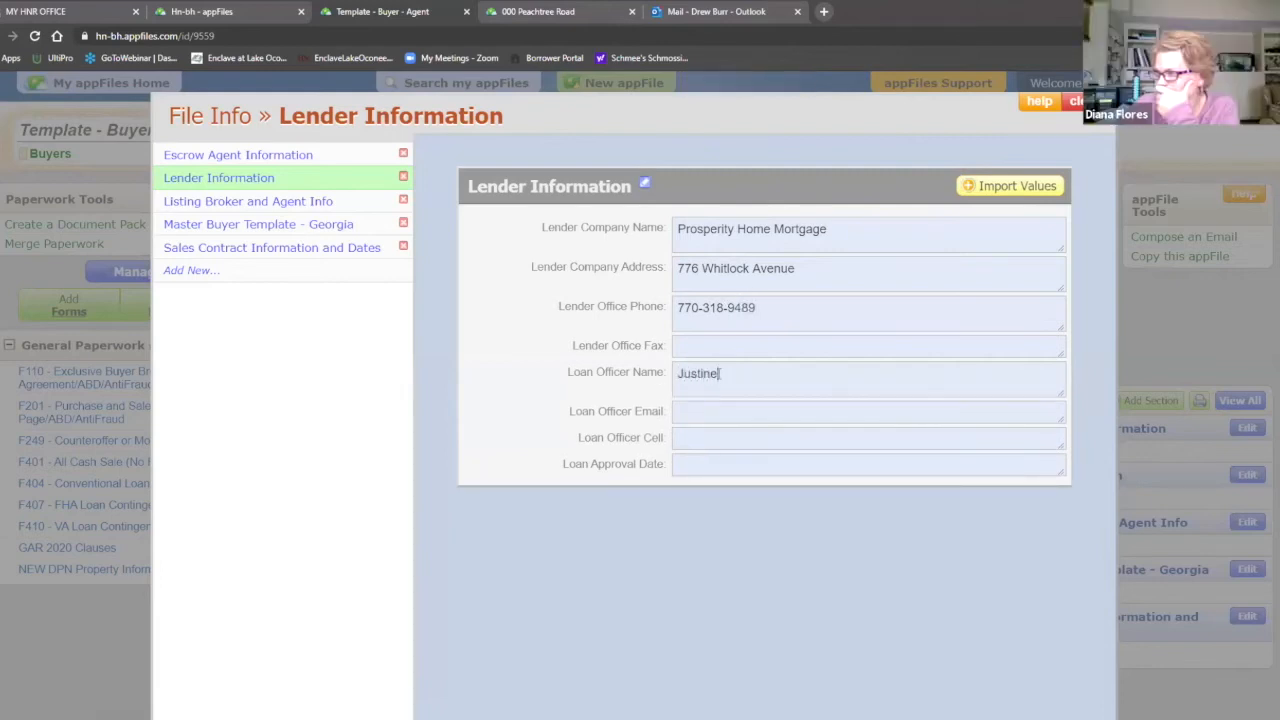
{"action": "left_click", "coordinate": [684, 419]}
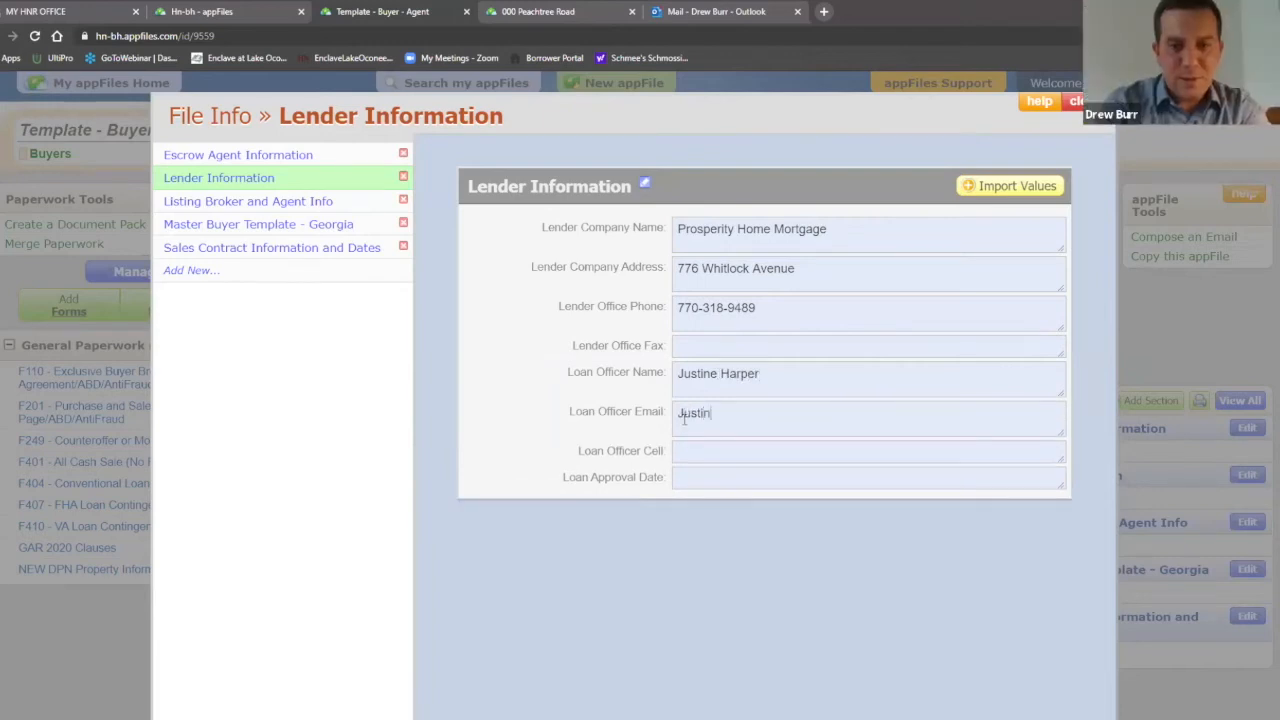
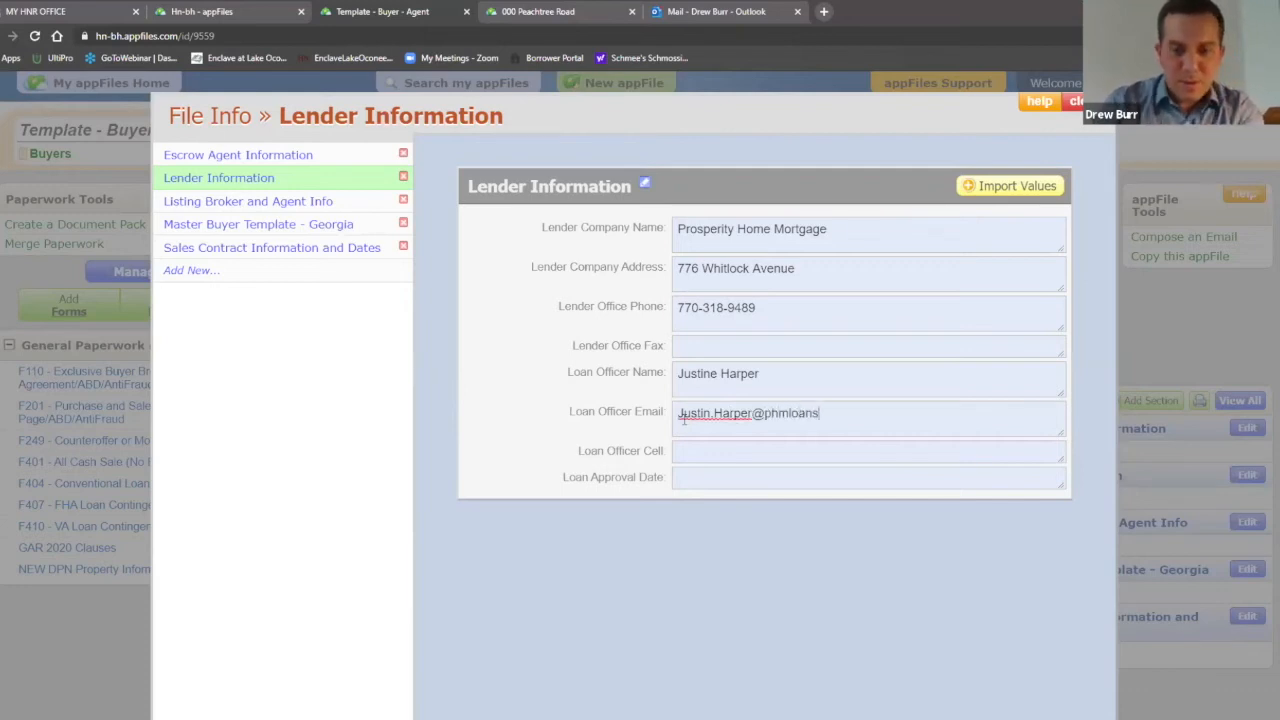
{"action": "left_click", "coordinate": [1088, 314]}
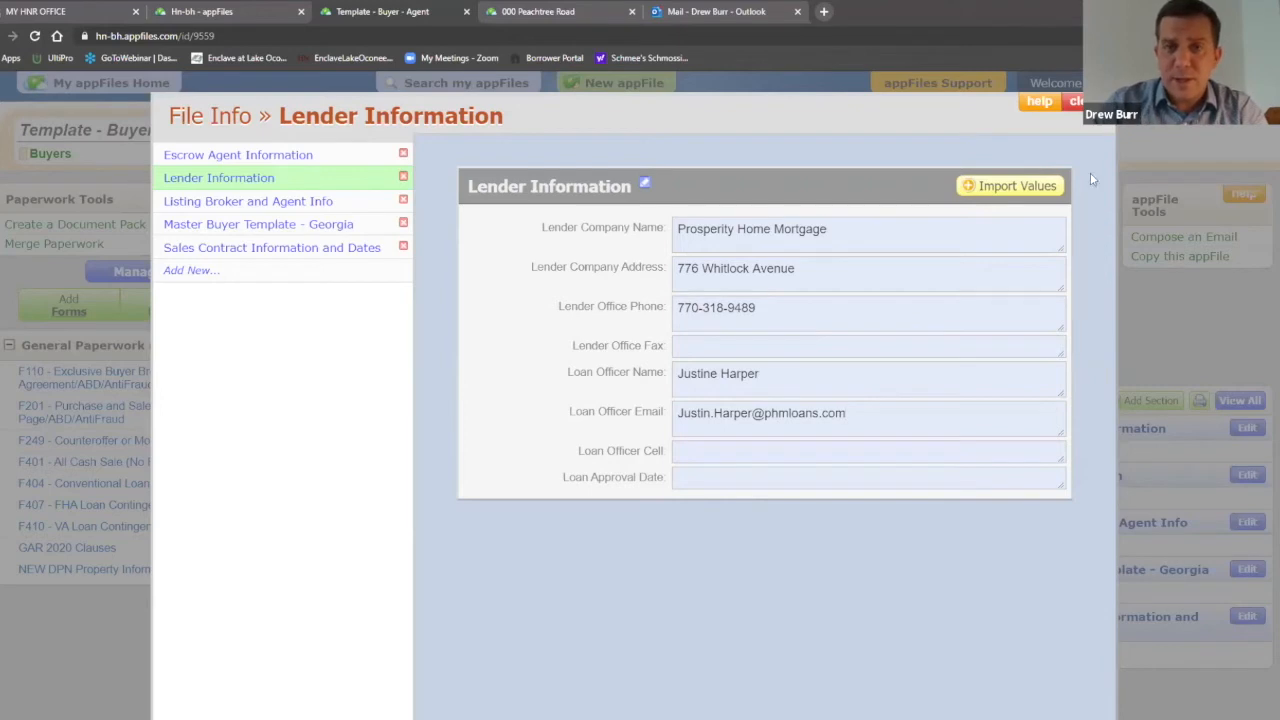
{"action": "left_click", "coordinate": [1110, 455]}
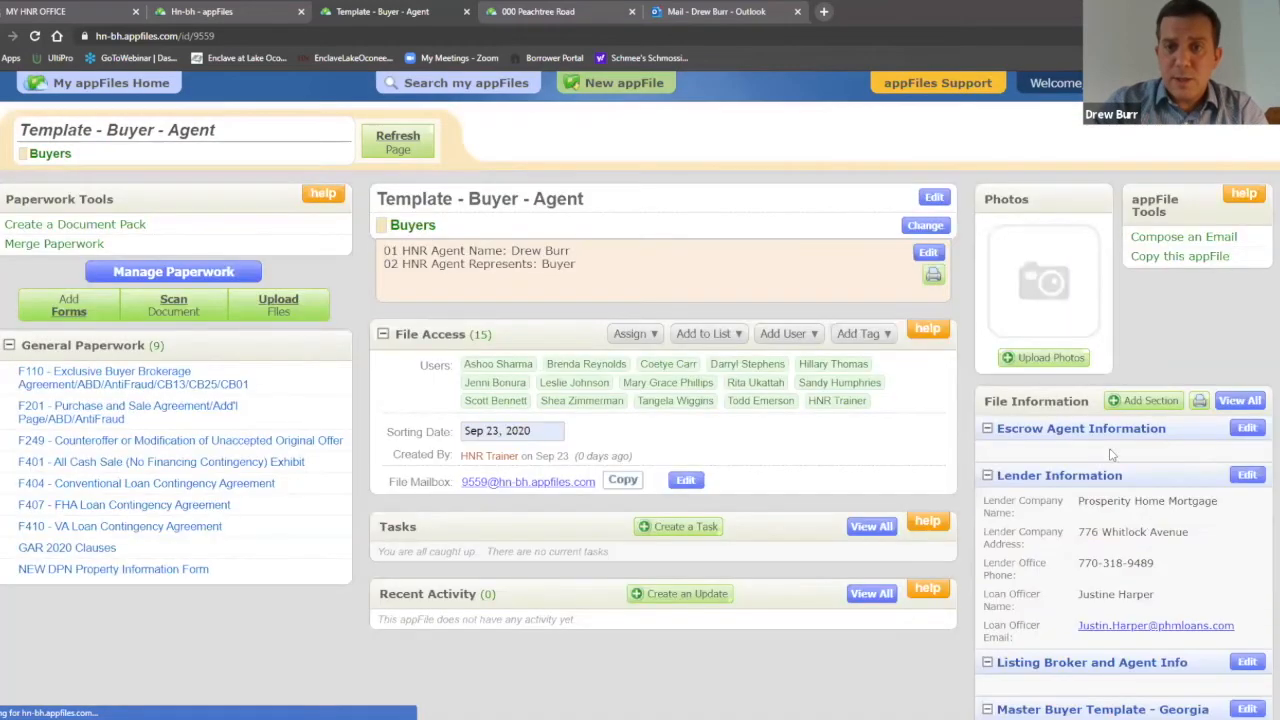
Step: Scroll File Information and open the Master Buyer Template - Georgia section for editing
{"action": "scroll", "coordinate": [1143, 462], "scroll_direction": "down", "scroll_amount": 1}
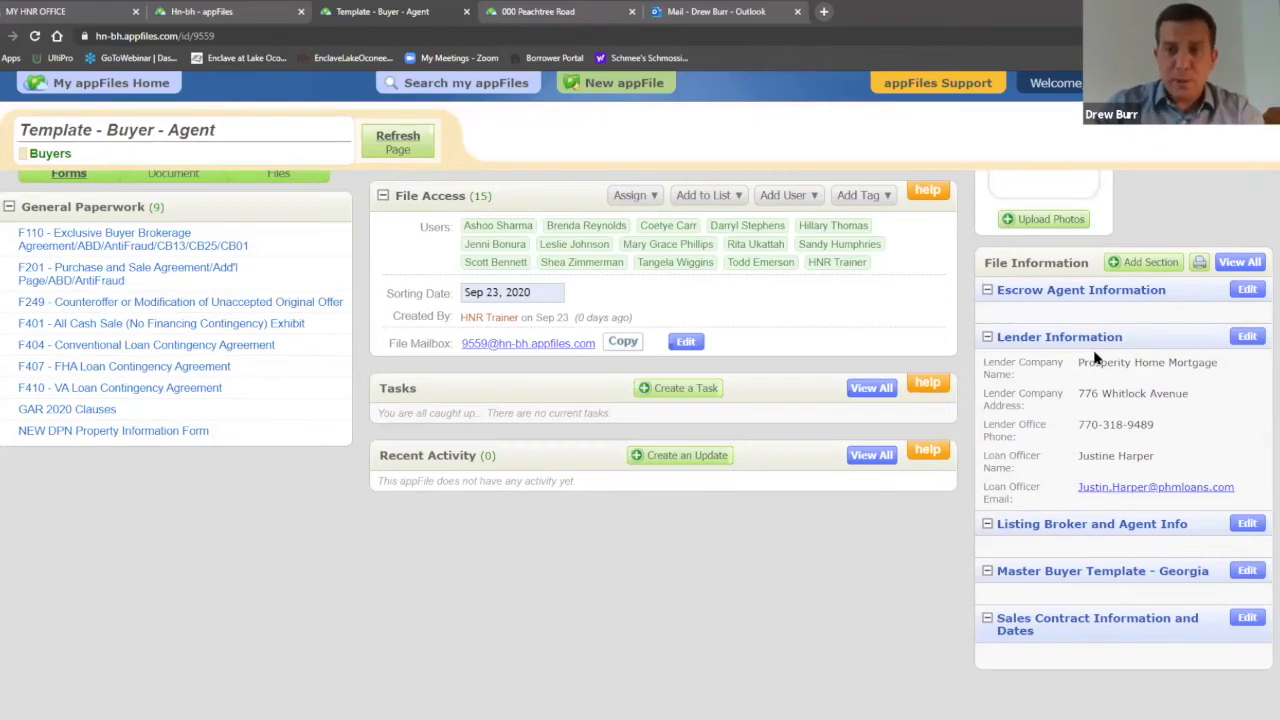
{"action": "scroll", "coordinate": [1100, 360], "scroll_direction": "down", "scroll_amount": 1}
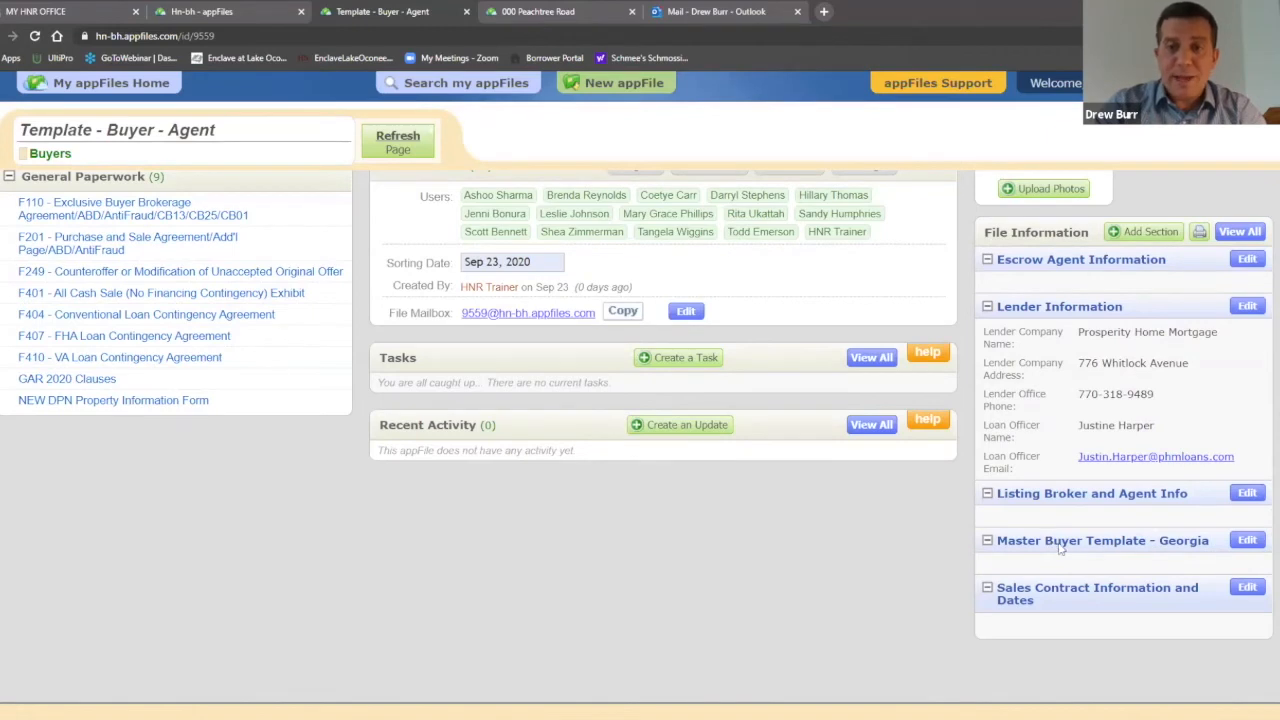
{"action": "left_click", "coordinate": [1247, 541]}
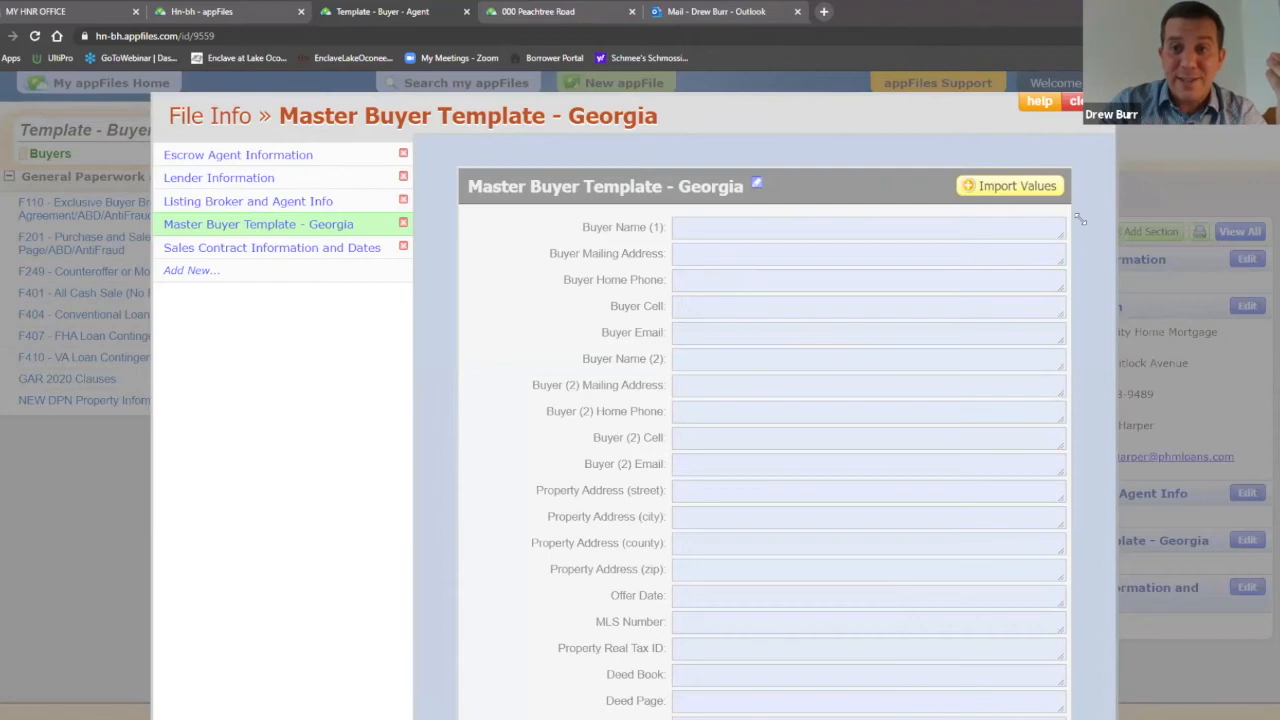
Step: Enter the selling broker firm name 'Harry Norman, REALTORS'
{"action": "scroll", "coordinate": [882, 302], "scroll_direction": "down", "scroll_amount": 2}
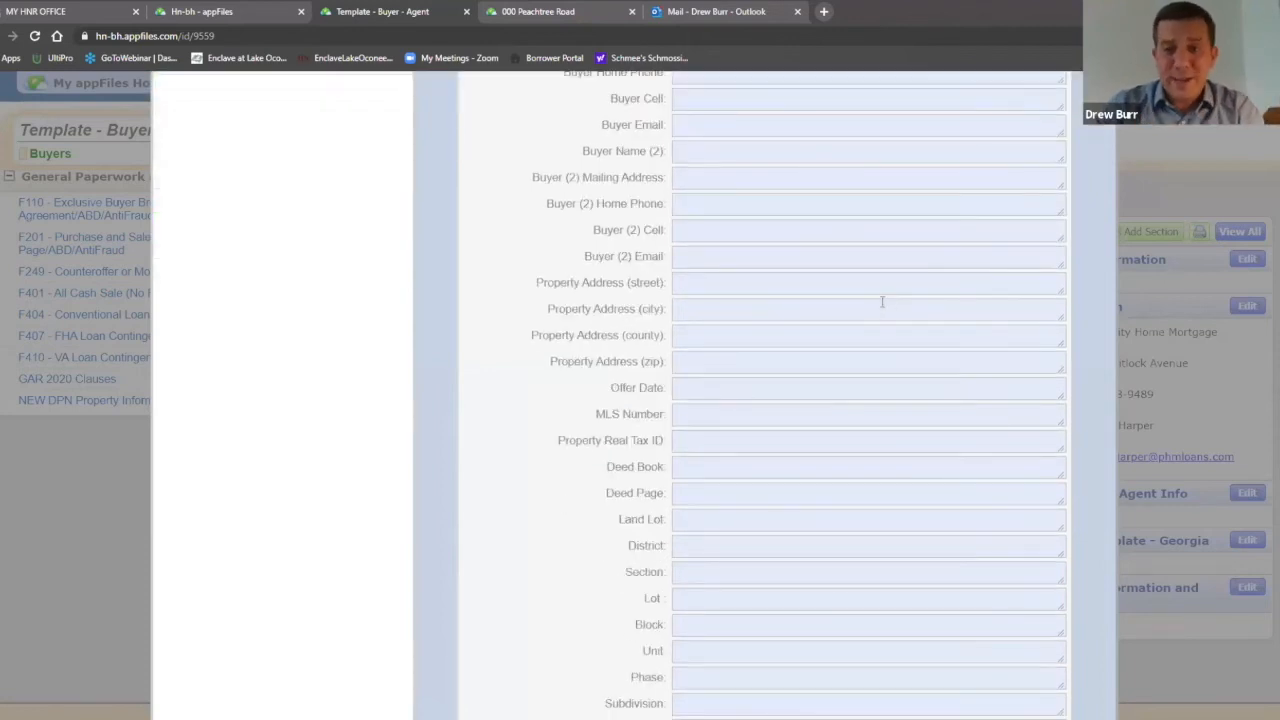
{"action": "scroll", "coordinate": [878, 301], "scroll_direction": "down", "scroll_amount": 9}
{"action": "scroll", "coordinate": [873, 300], "scroll_direction": "down", "scroll_amount": 2}
{"action": "scroll", "coordinate": [875, 303], "scroll_direction": "up", "scroll_amount": 1}
{"action": "scroll", "coordinate": [878, 307], "scroll_direction": "up", "scroll_amount": 1}
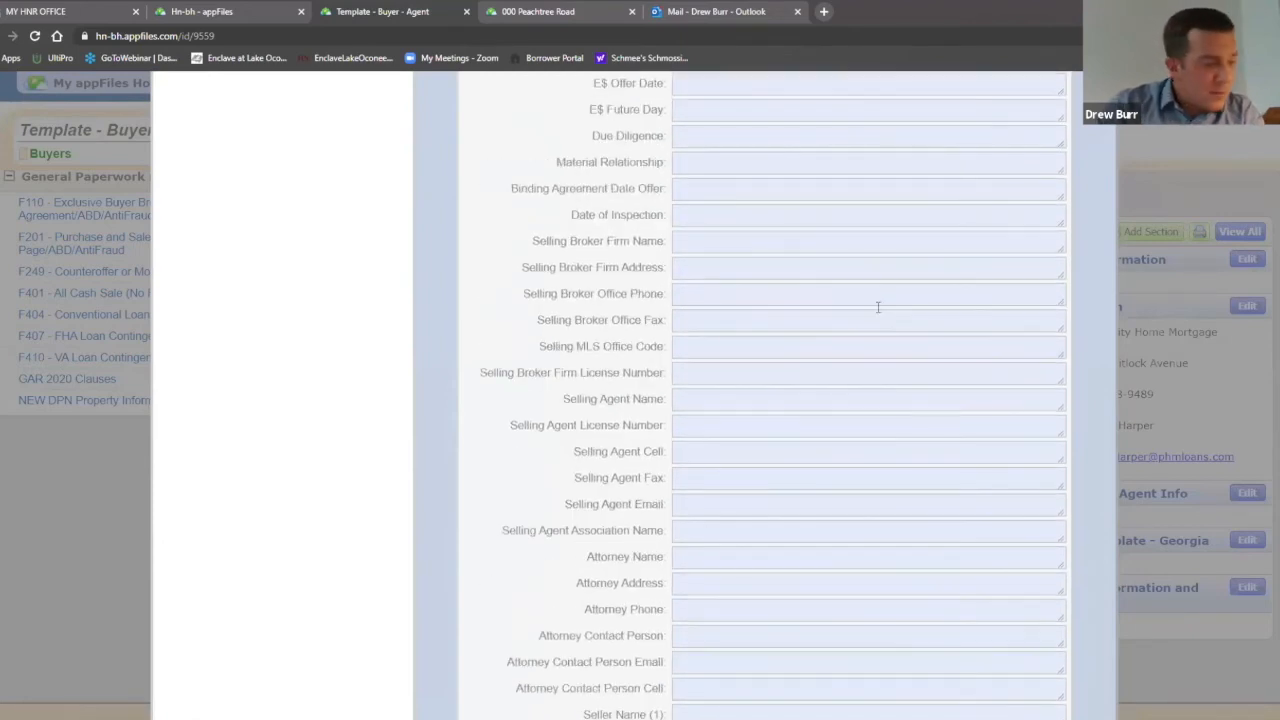
{"action": "left_click", "coordinate": [690, 270]}
{"action": "left_click", "coordinate": [716, 243]}
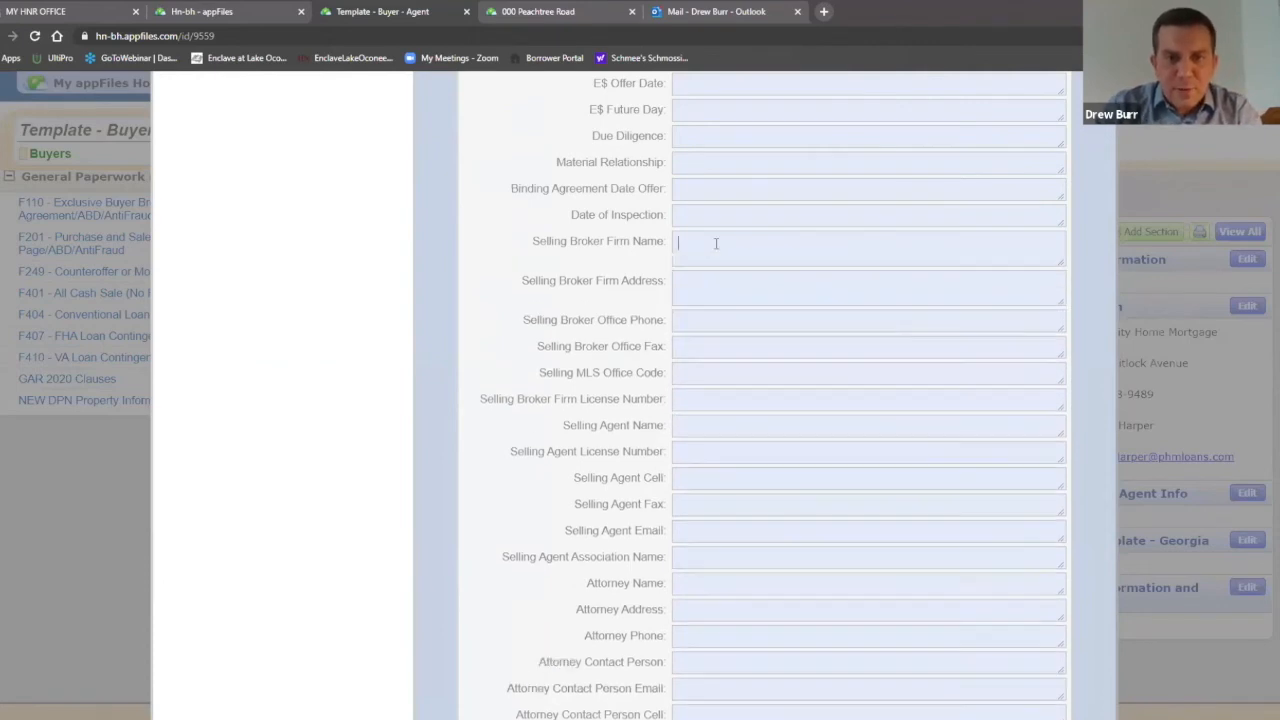
{"action": "type", "text": "Ha"}
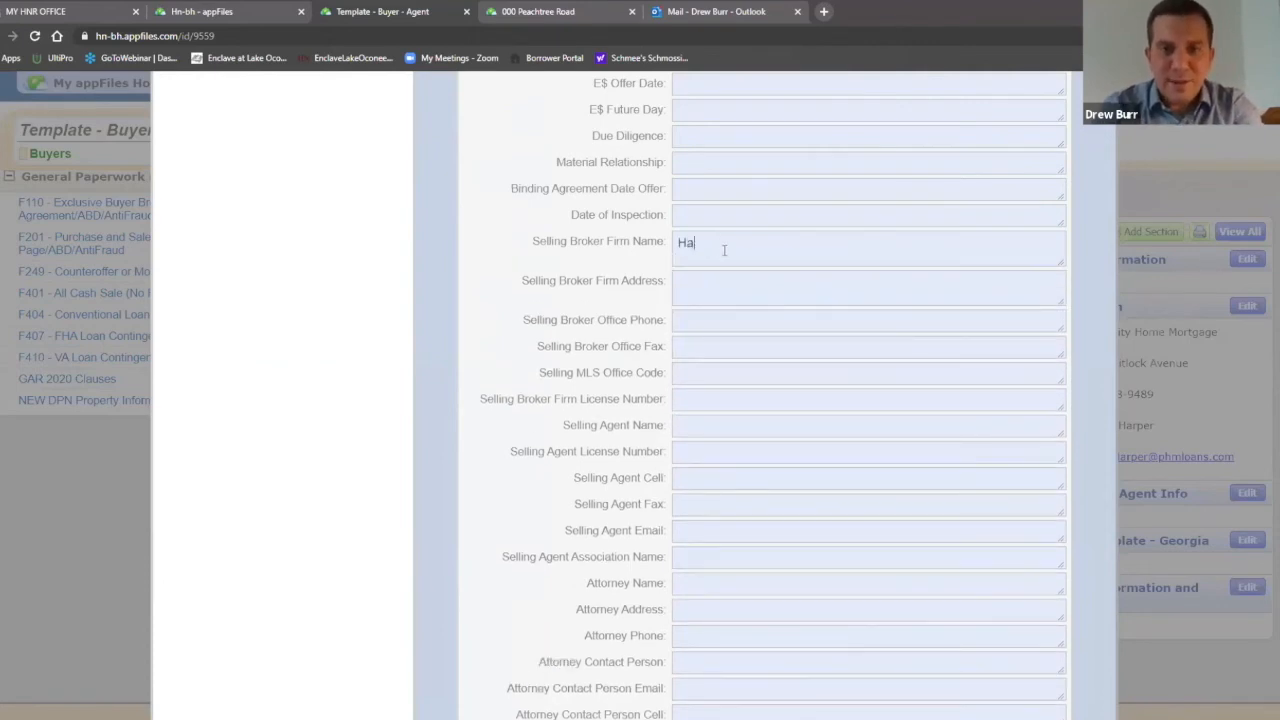
{"action": "type", "text": "rry Norman, Re"}
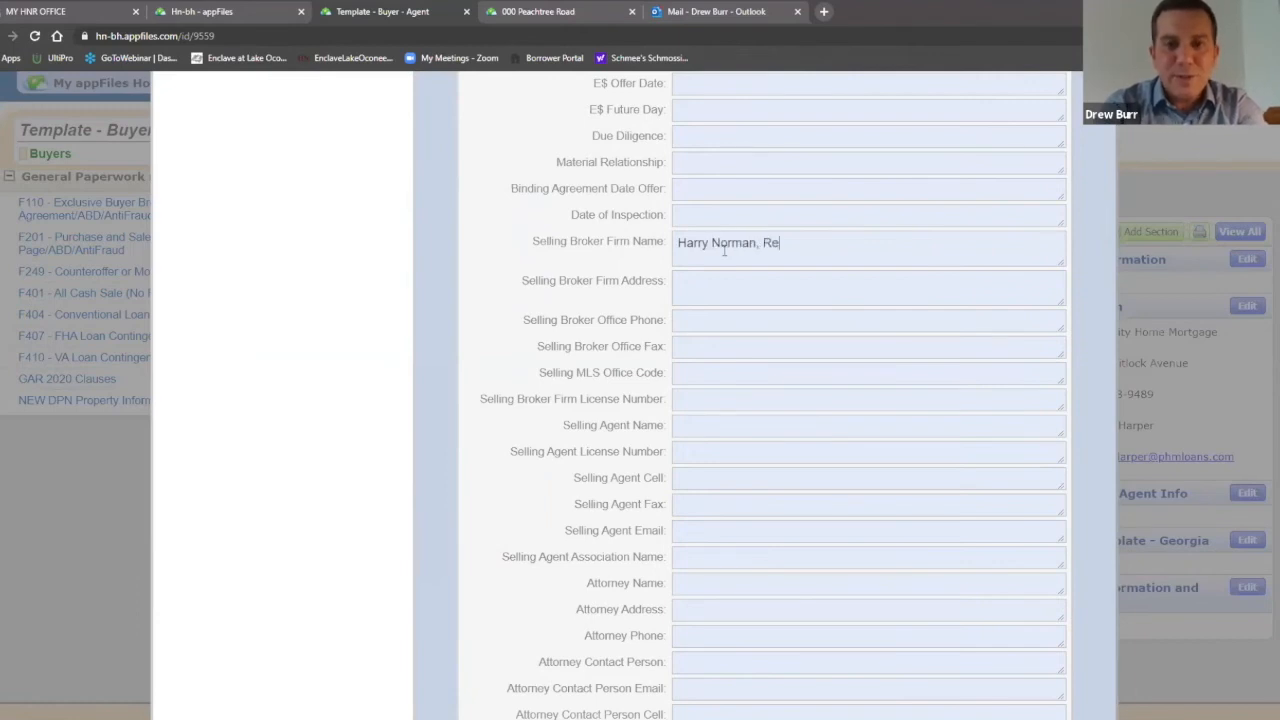
{"action": "key", "text": "BackSpace"}
{"action": "type", "text": "EALTORS"}
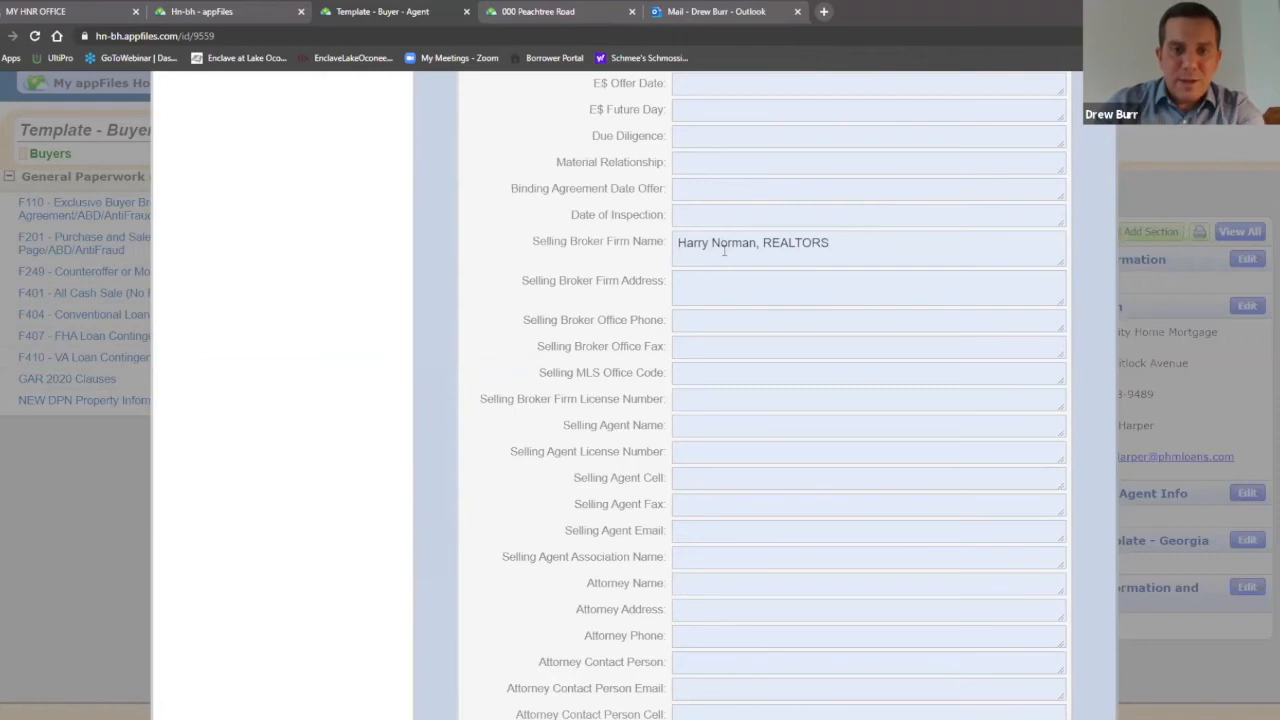
Step: Fill the broker firm address from suggestions and the office phone, reusing it as fax
{"action": "left_click", "coordinate": [742, 287]}
{"action": "left_click", "coordinate": [715, 340]}
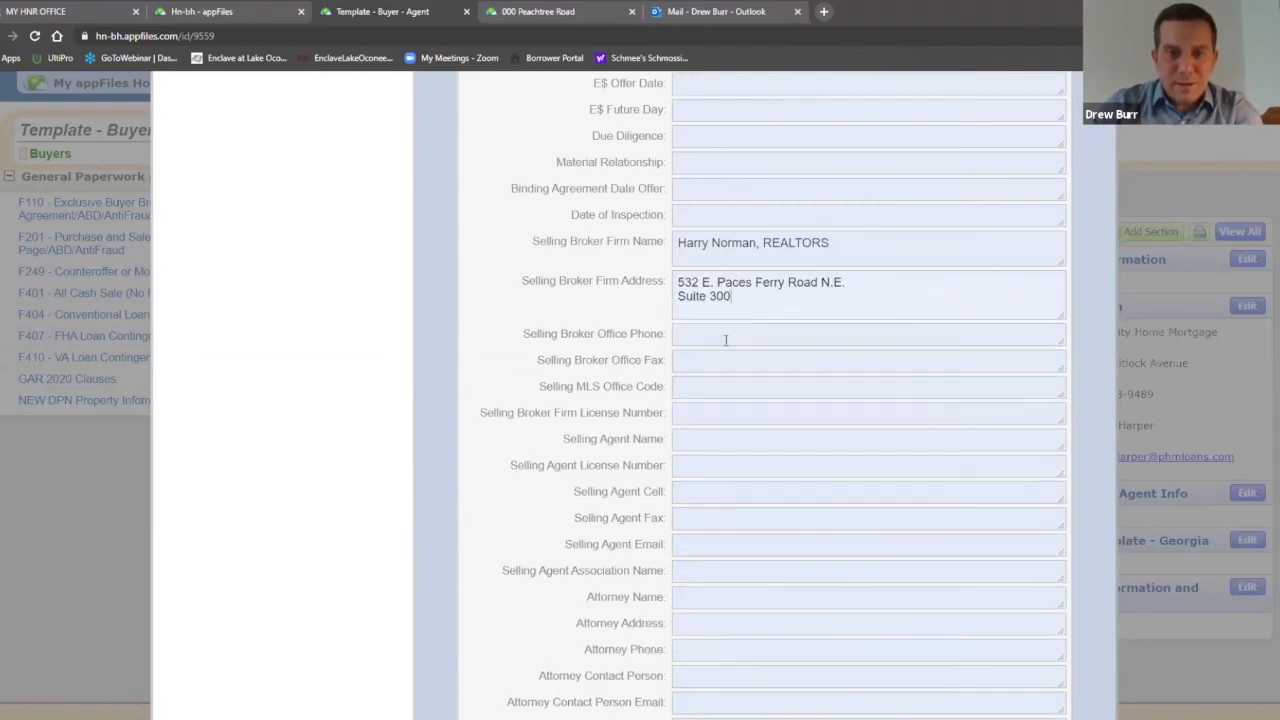
{"action": "left_click", "coordinate": [710, 335]}
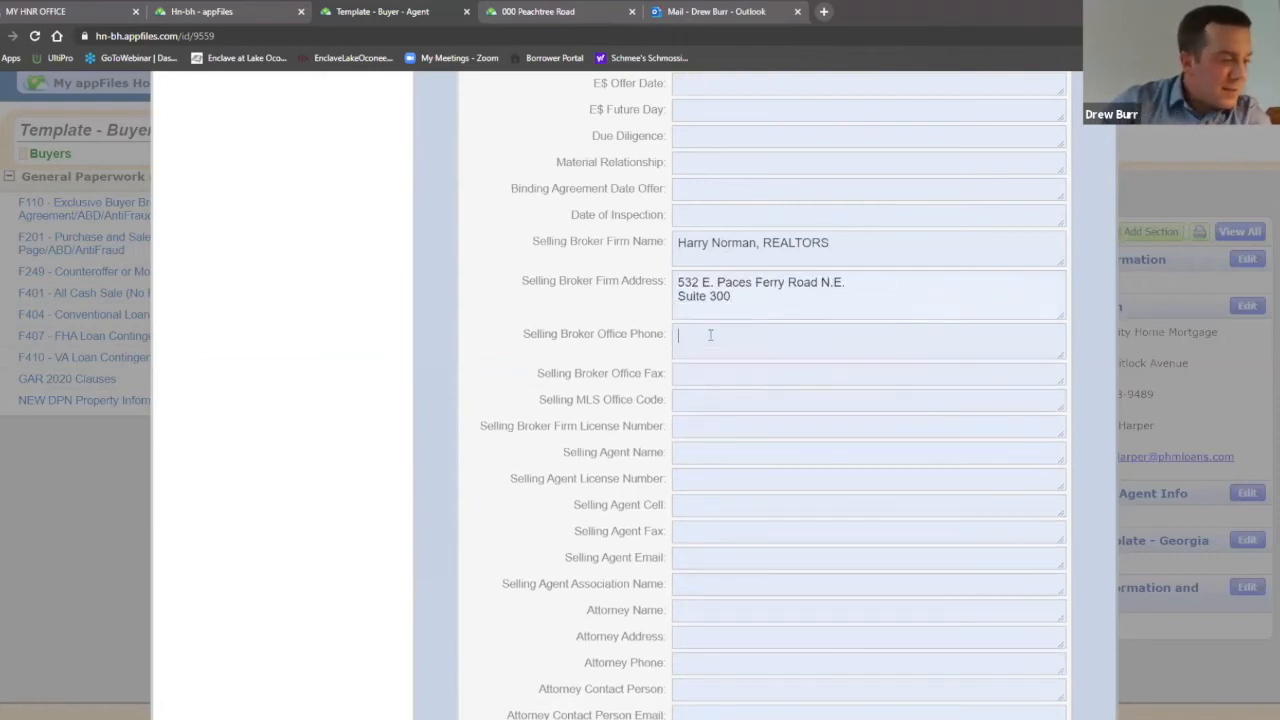
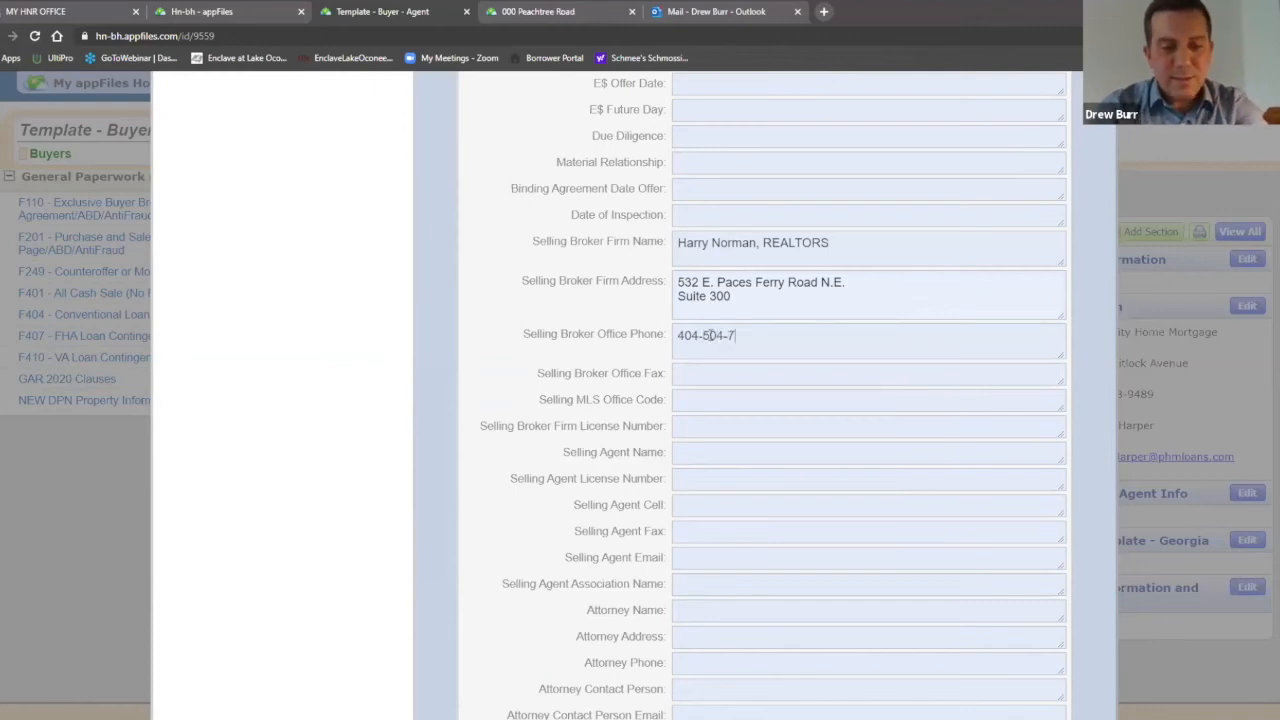
{"action": "left_click_drag", "start_coordinate": [765, 336], "coordinate": [641, 316]}
{"action": "key", "text": "ctrl+c"}
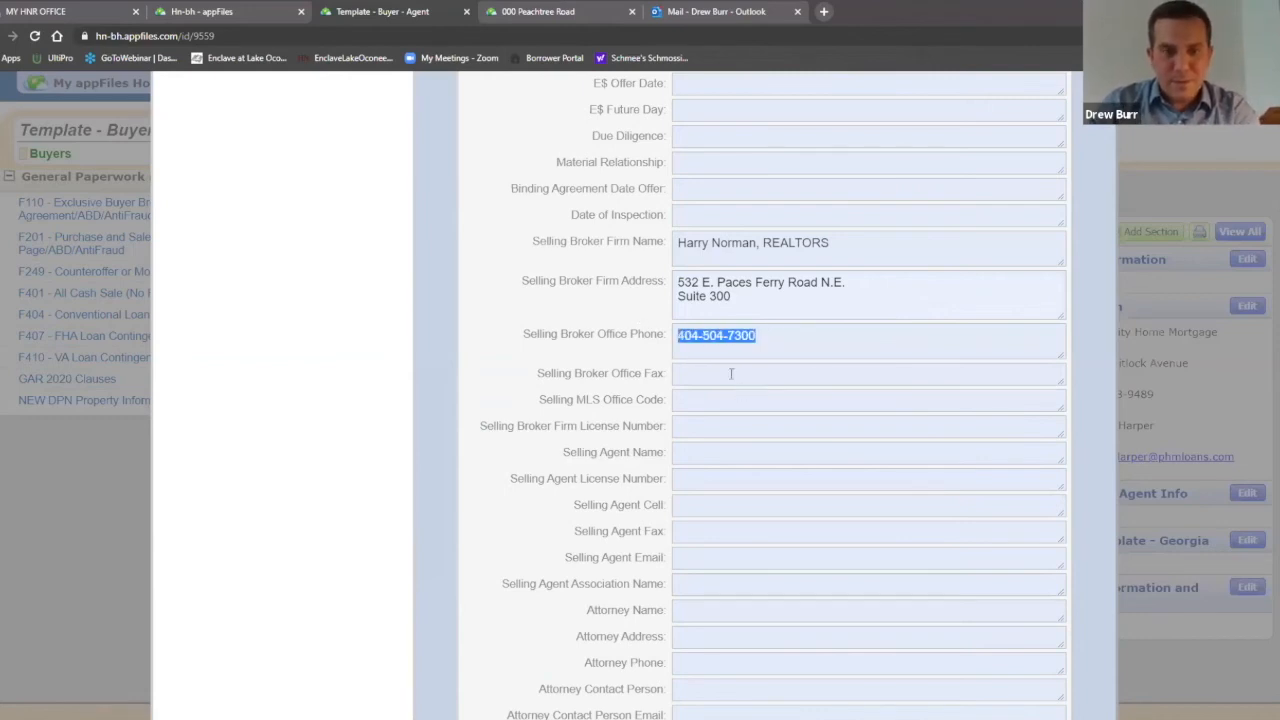
{"action": "left_click", "coordinate": [722, 370]}
{"action": "key", "text": "ctrl+v"}
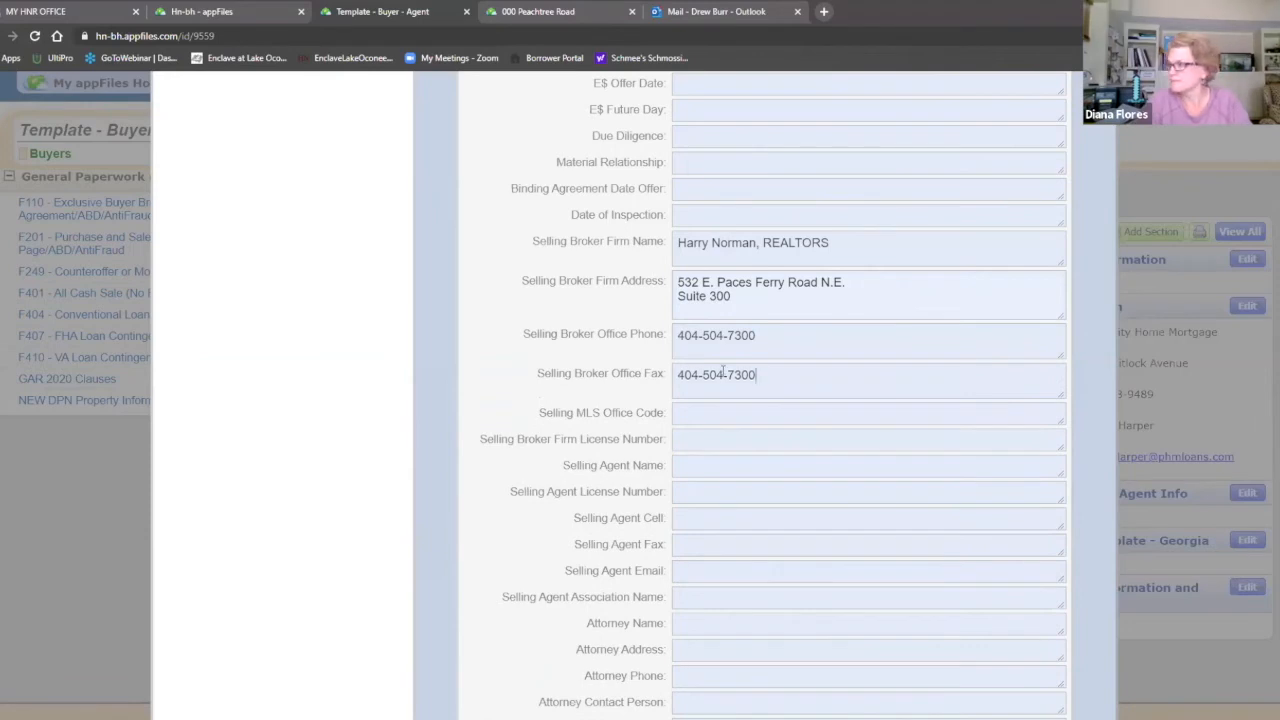
Step: Enter MLS office code HNBH08 and the broker license number
{"action": "left_click", "coordinate": [699, 415]}
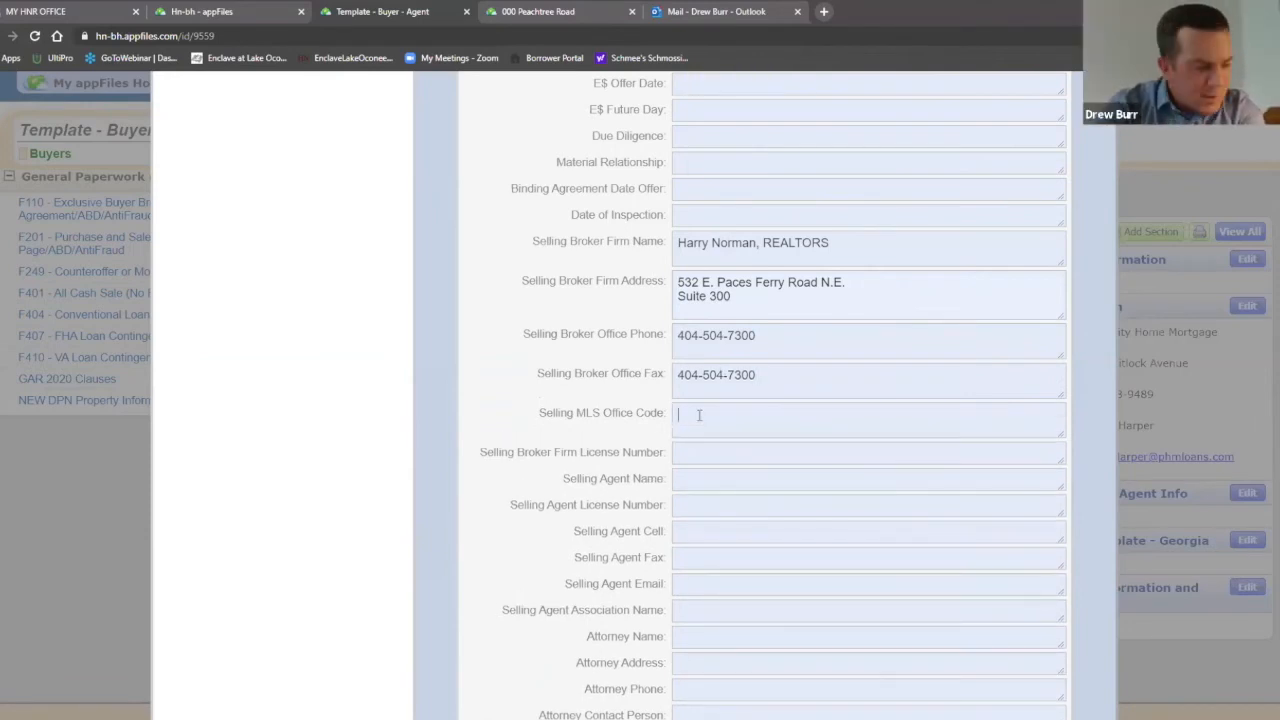
{"action": "type", "text": "HNBH"}
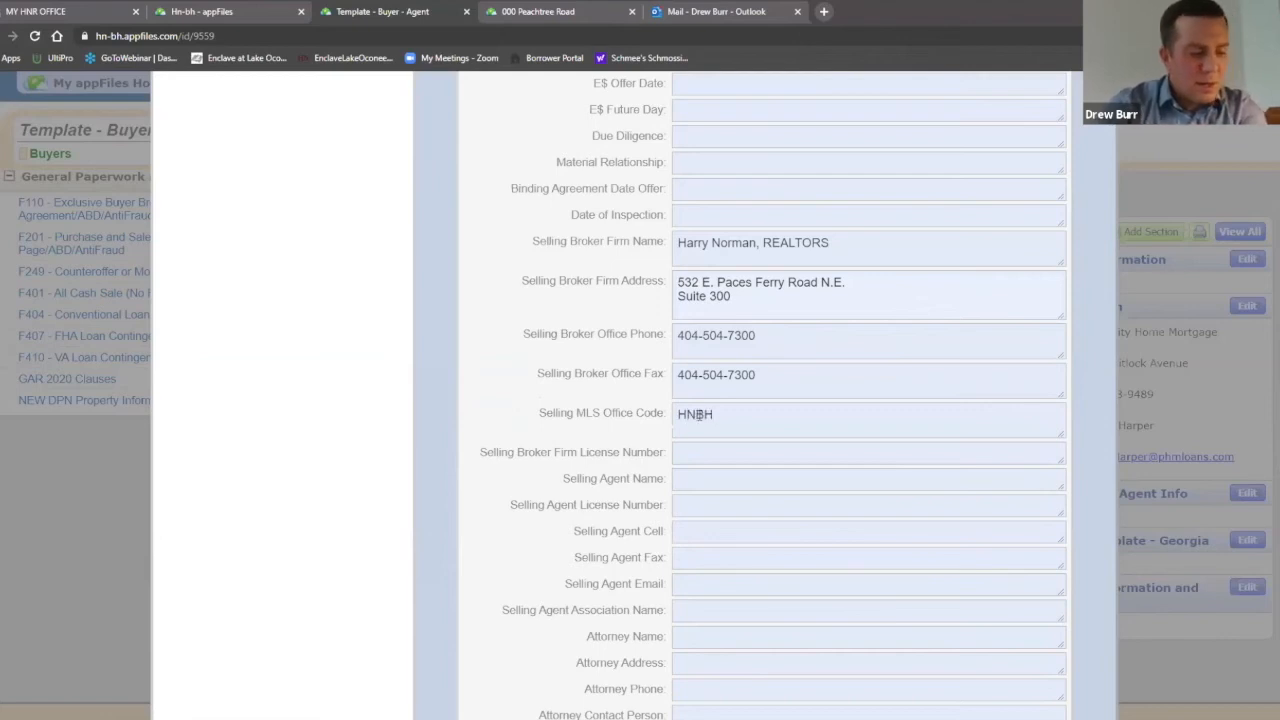
{"action": "type", "text": "08"}
{"action": "left_click", "coordinate": [696, 453]}
{"action": "type", "text": "35423545"}
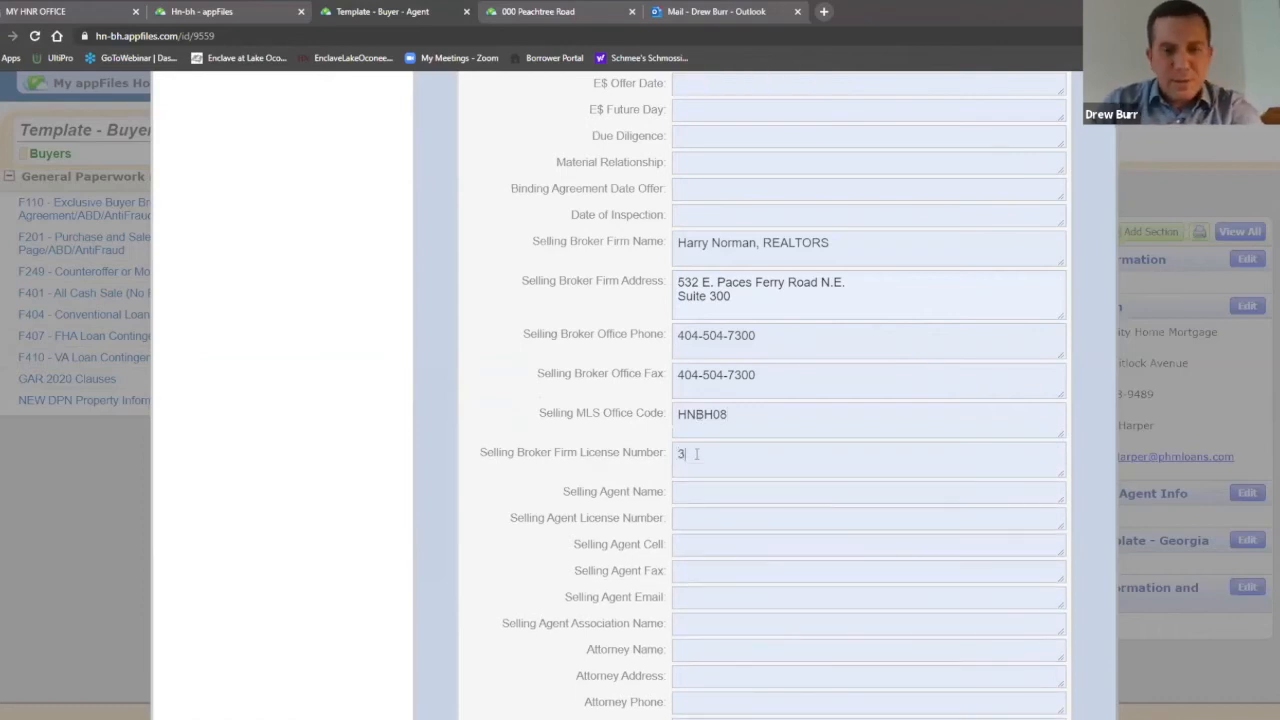
{"action": "key", "text": "BackSpace"}
{"action": "key", "text": "BackSpace"}
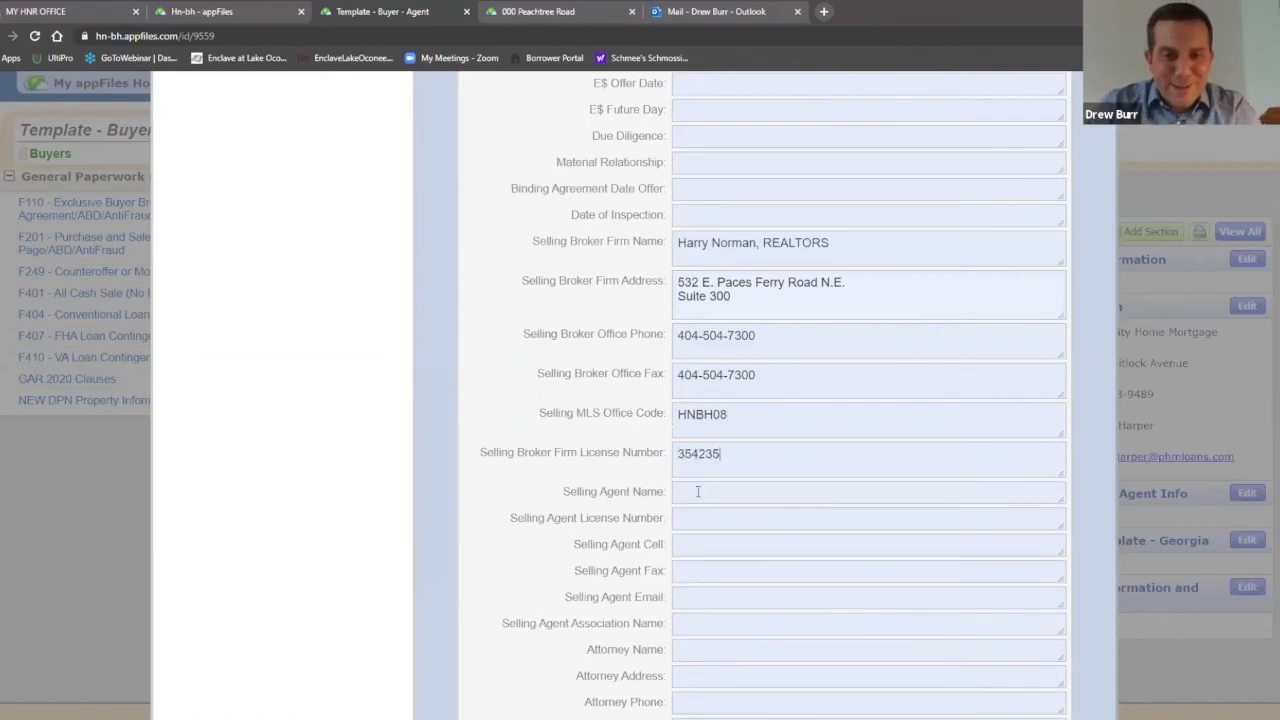
Step: Enter the selling agent's name, license number and cell number, reusing the cell as fax
{"action": "left_click", "coordinate": [698, 494]}
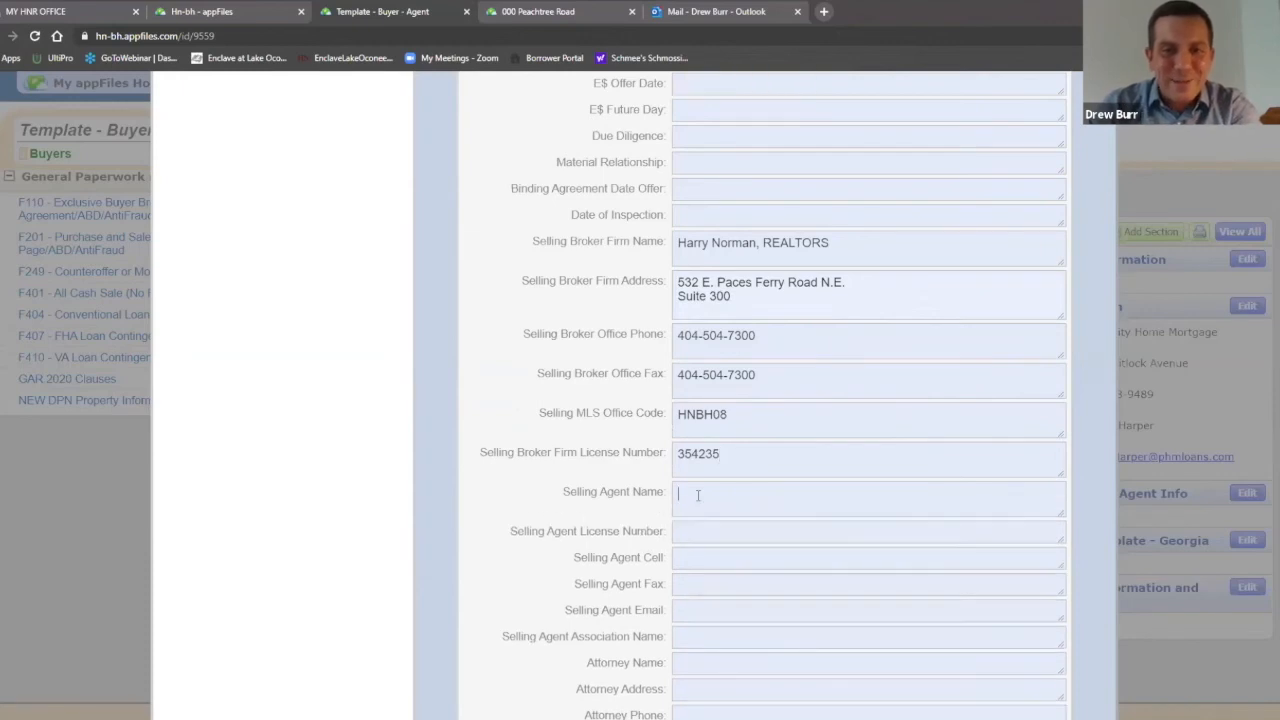
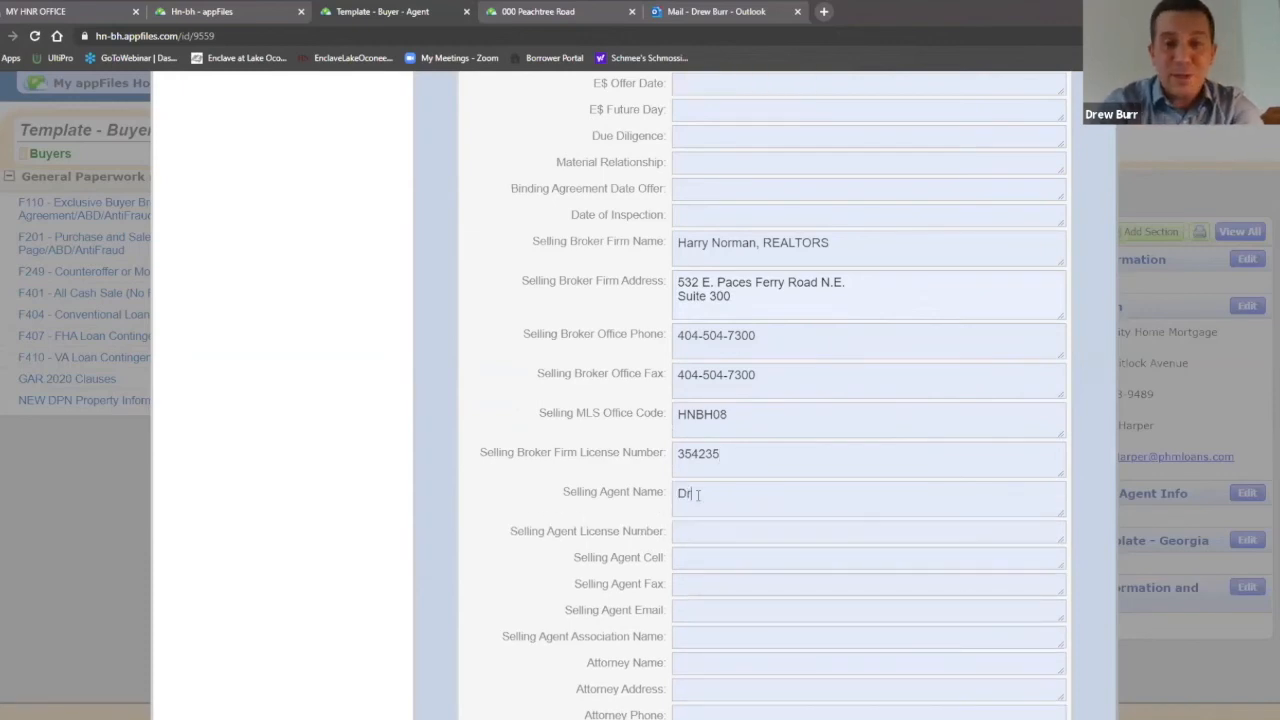
{"action": "left_click", "coordinate": [705, 529]}
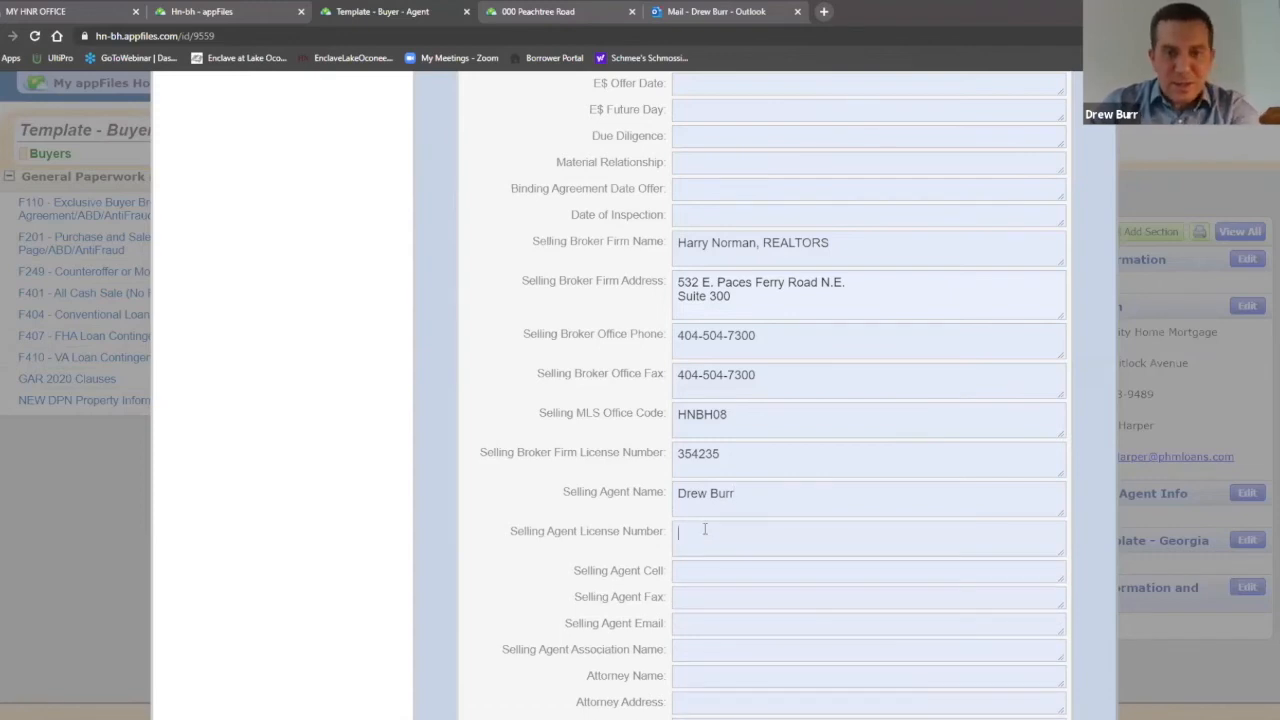
{"action": "type", "text": "H322435"}
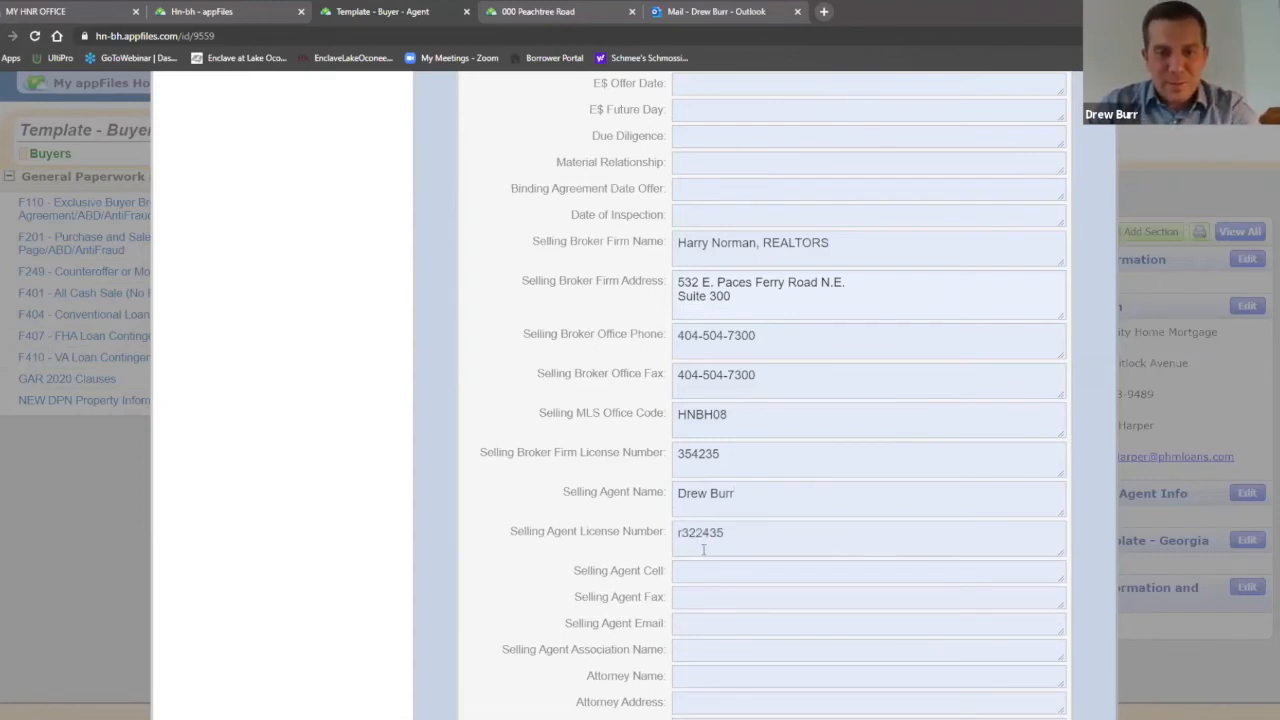
{"action": "key", "text": "BackSpace"}
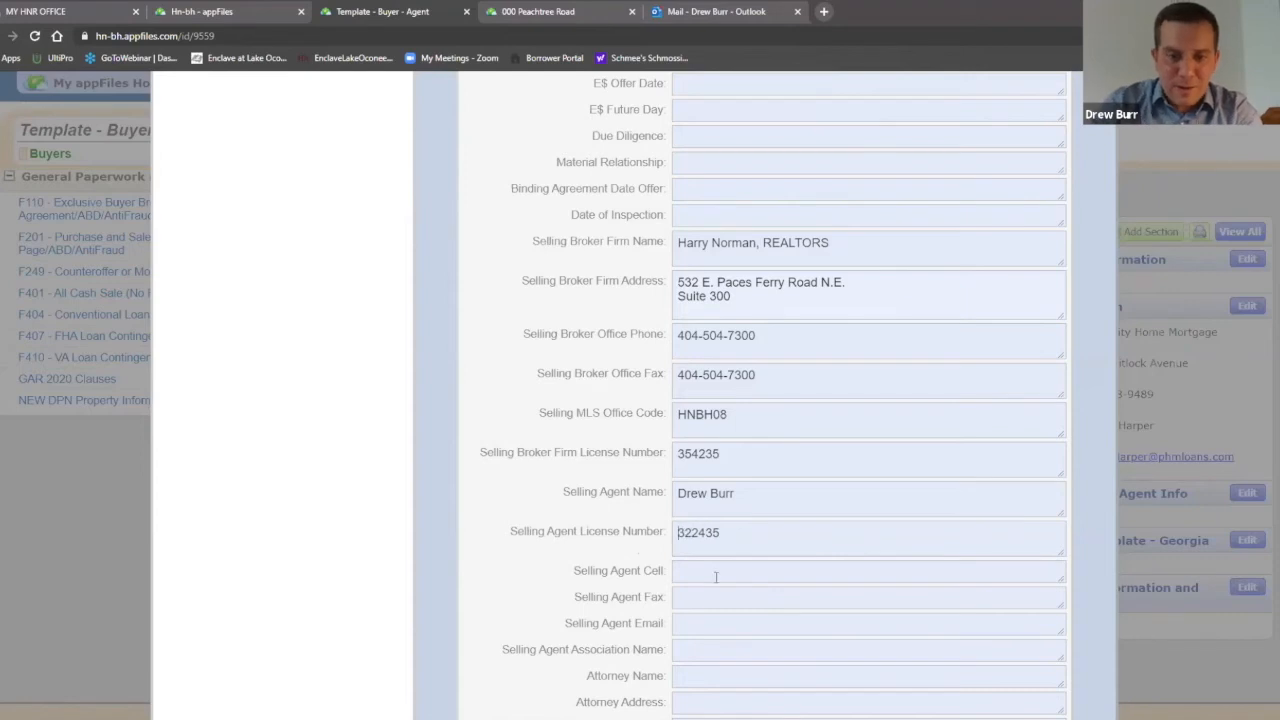
{"action": "left_click", "coordinate": [716, 577]}
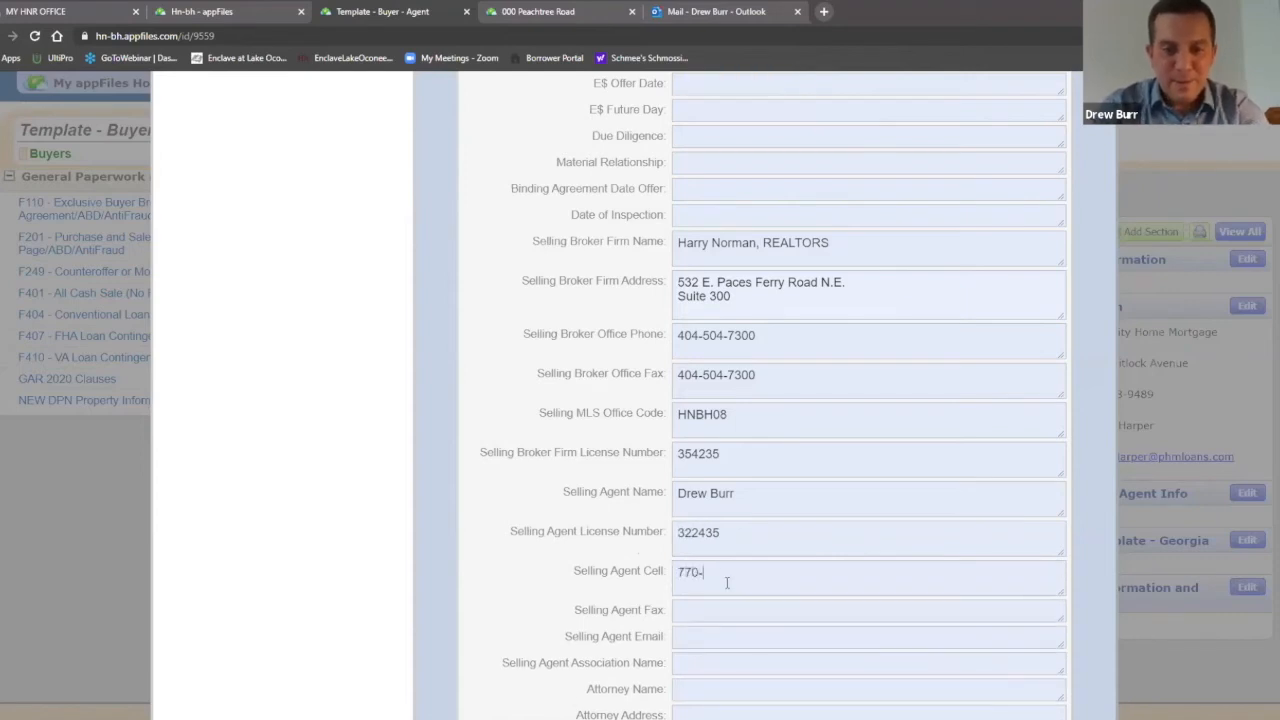
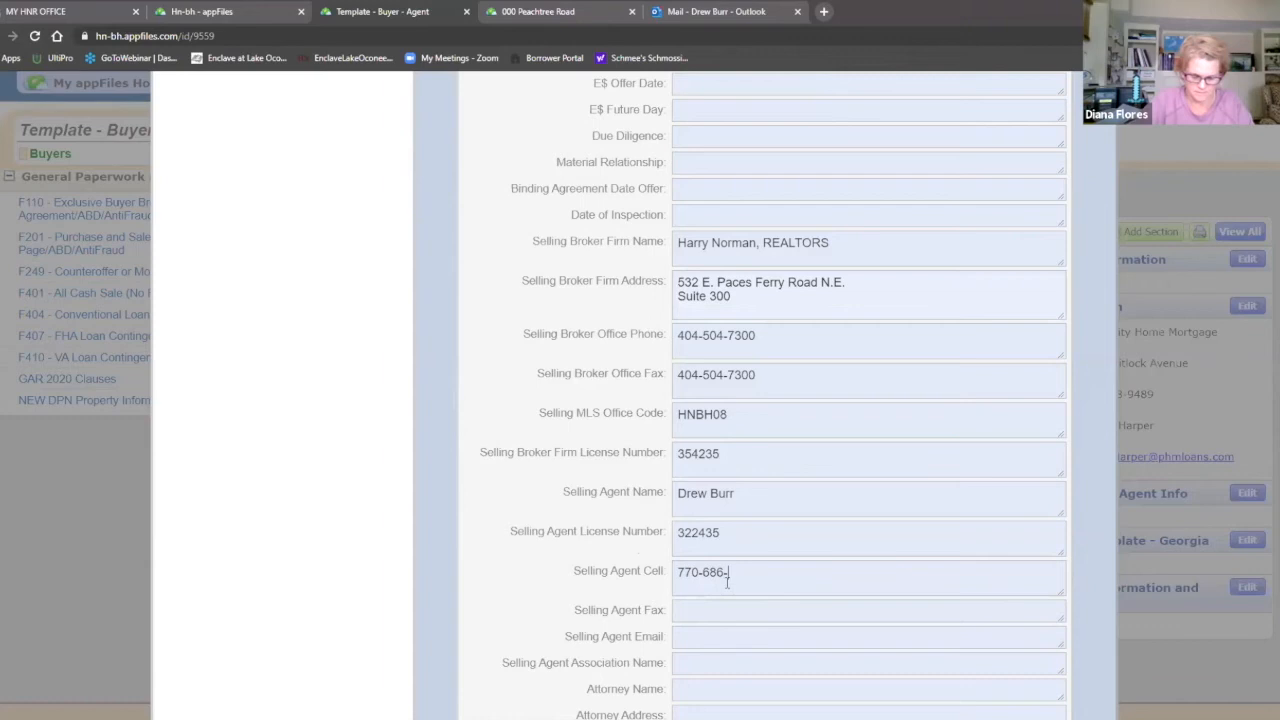
{"action": "left_click_drag", "start_coordinate": [789, 597], "coordinate": [678, 570]}
{"action": "key", "text": "ctrl+c"}
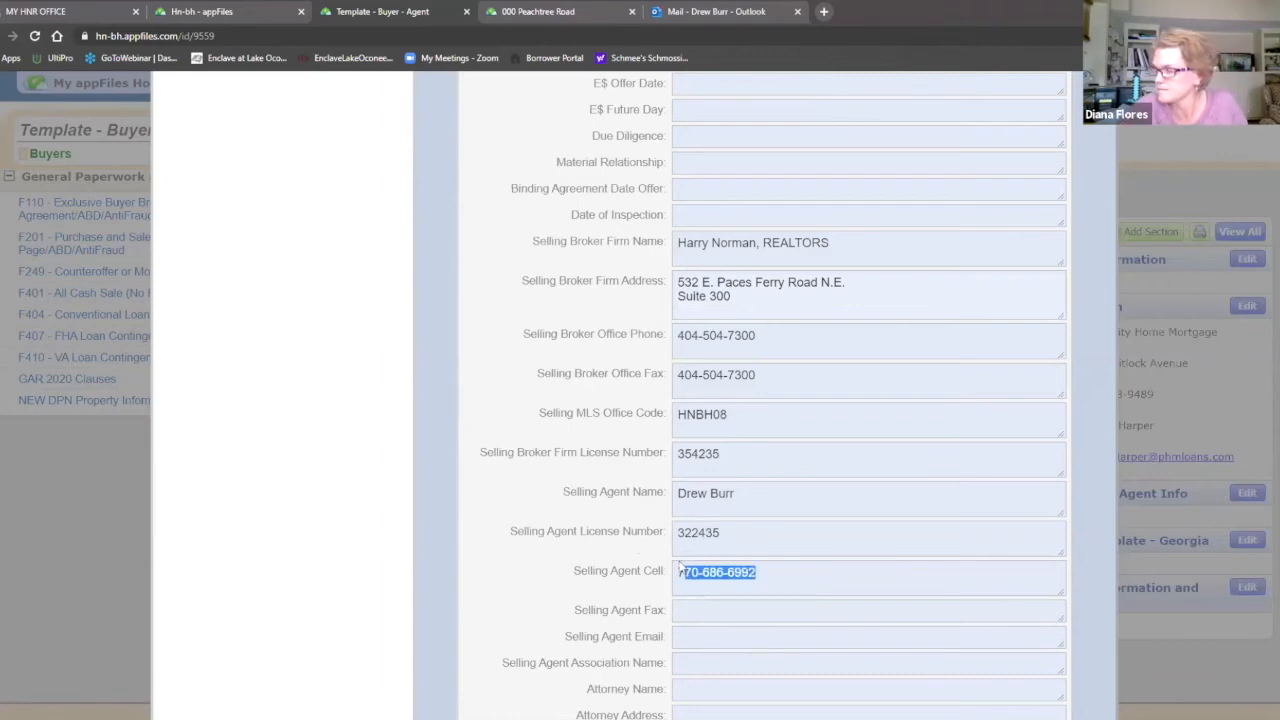
{"action": "left_click", "coordinate": [732, 614]}
{"action": "key", "text": "ctrl+v"}
Step: Add the agent's e-mail and association Cobb Association of REALTORS, then close the editor
{"action": "left_click", "coordinate": [721, 652]}
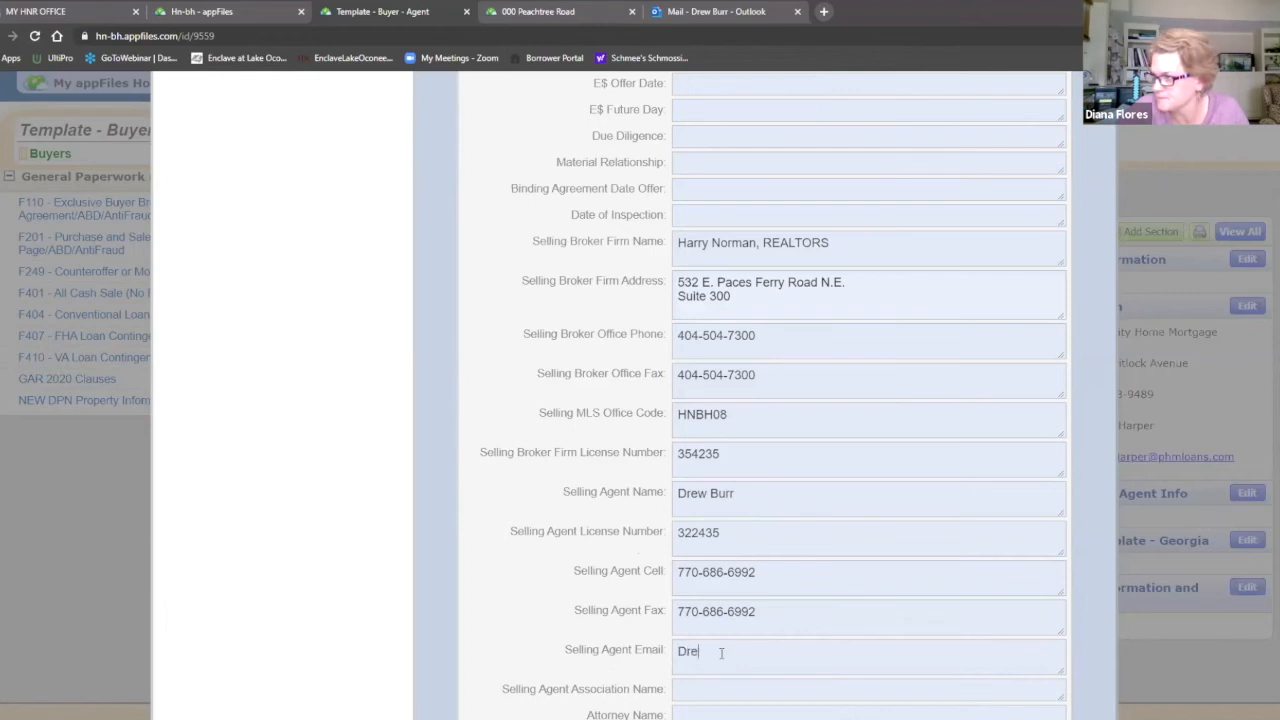
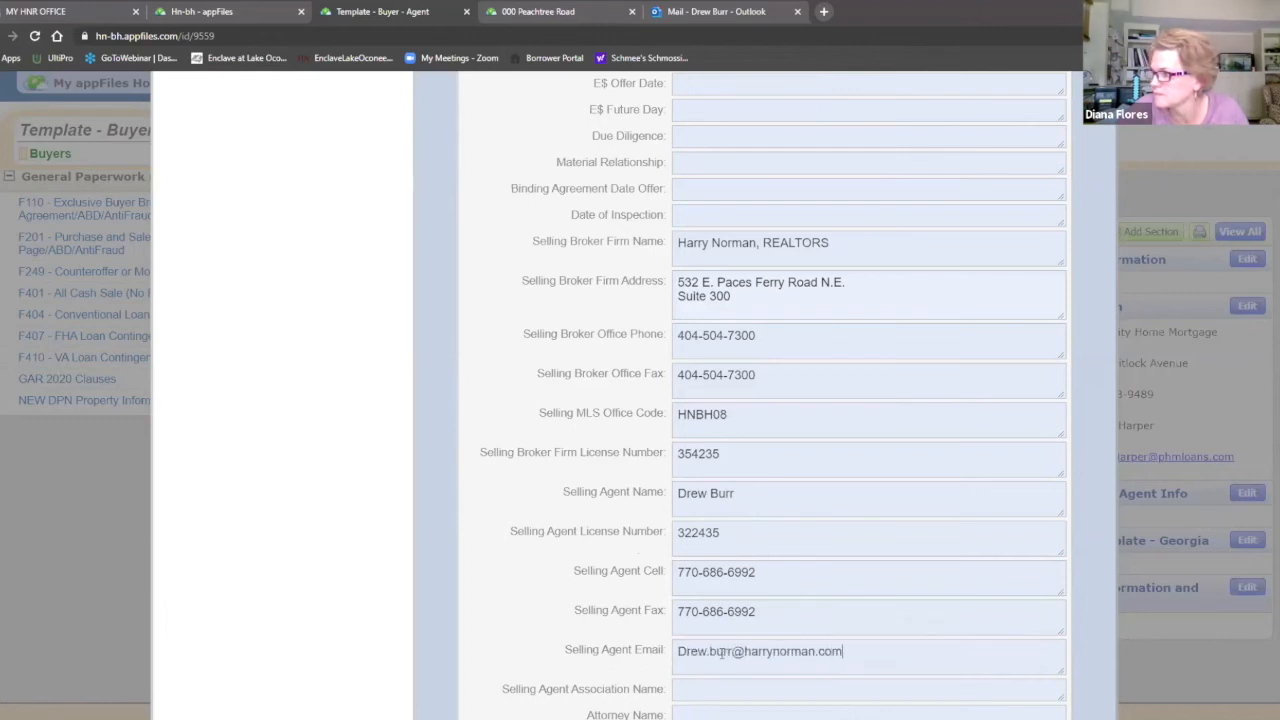
{"action": "scroll", "coordinate": [735, 580], "scroll_direction": "down", "scroll_amount": 2}
{"action": "left_click", "coordinate": [731, 551]}
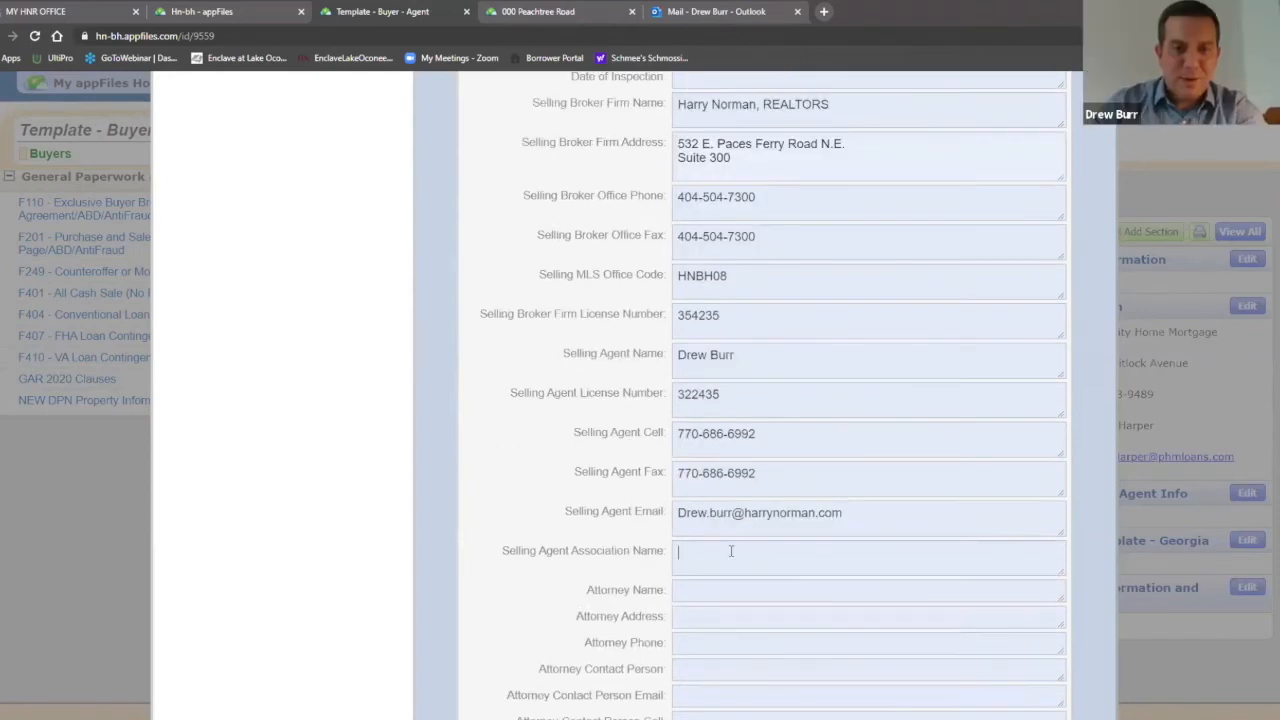
{"action": "type", "text": "Cobb "}
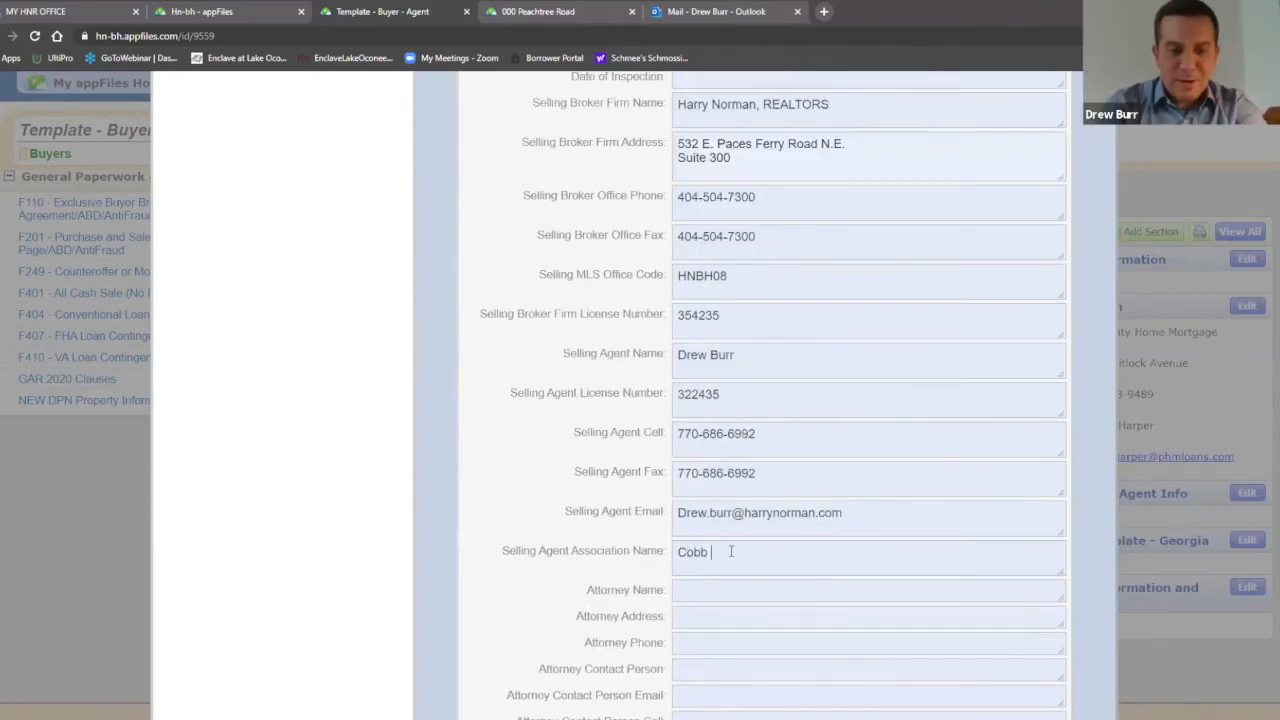
{"action": "type", "text": "Associatio"}
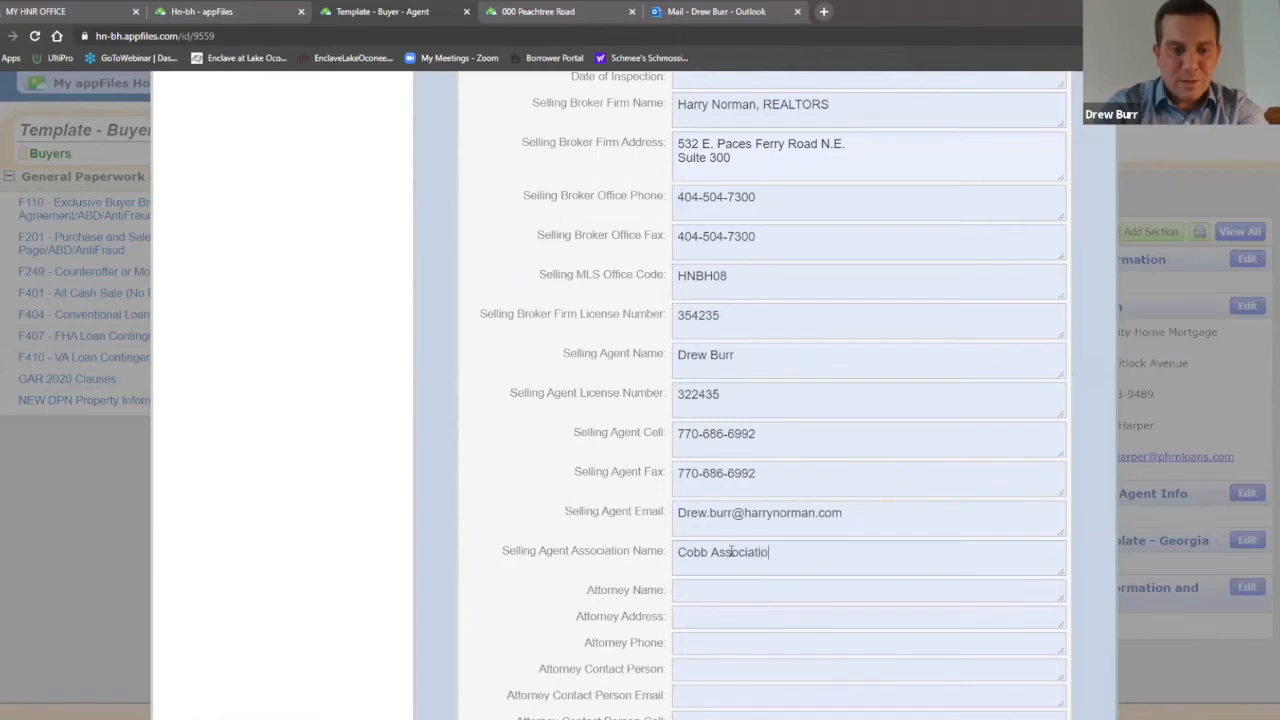
{"action": "type", "text": "n of REALTORS"}
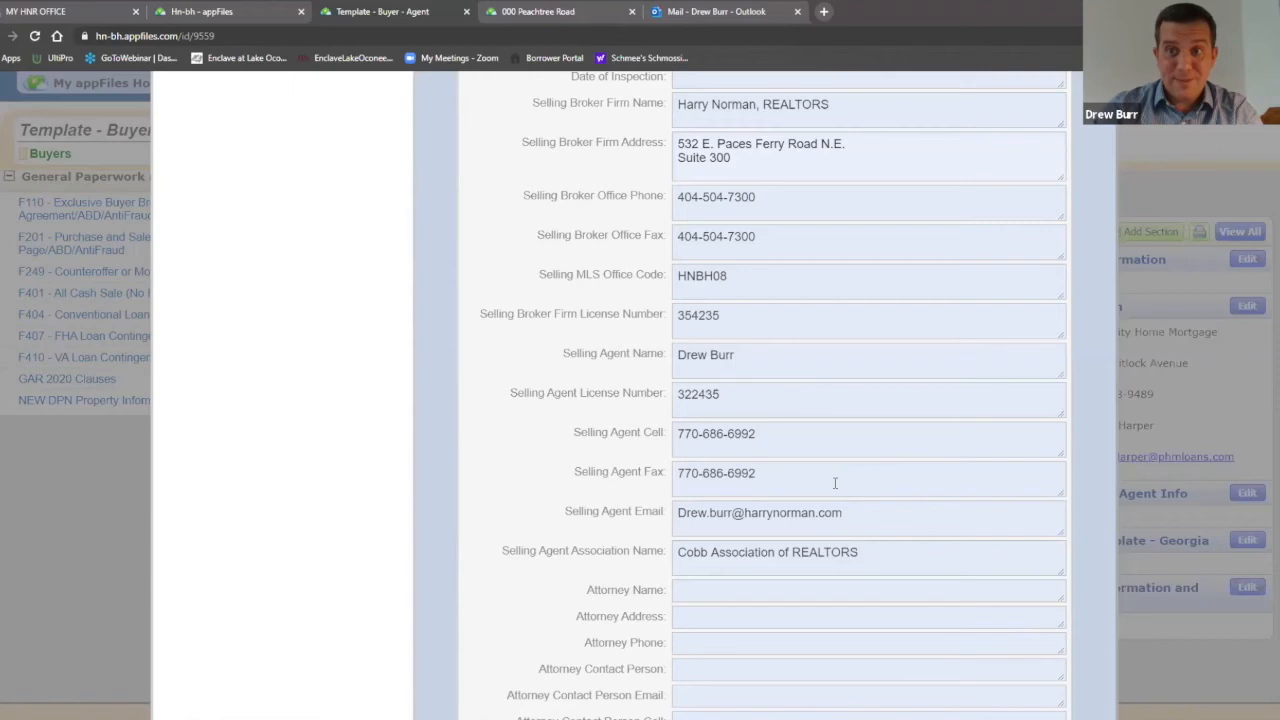
{"action": "scroll", "coordinate": [840, 488], "scroll_direction": "up", "scroll_amount": 5}
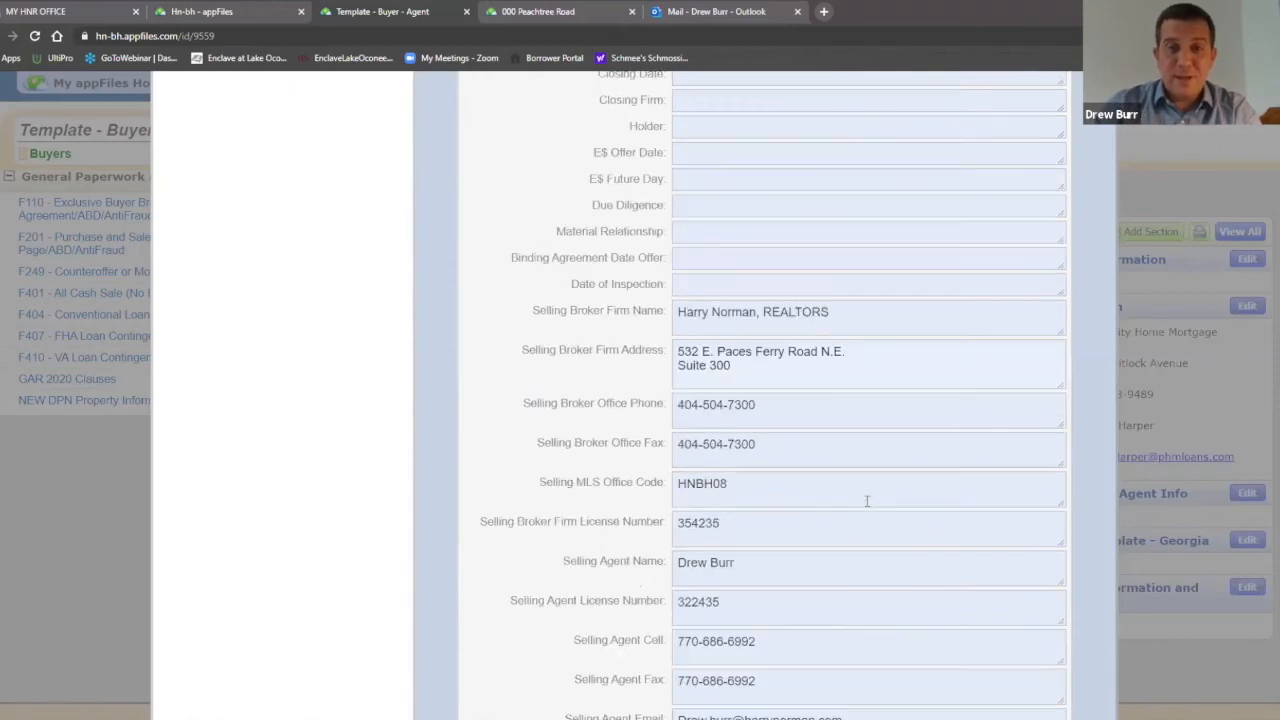
{"action": "scroll", "coordinate": [885, 513], "scroll_direction": "up", "scroll_amount": 5}
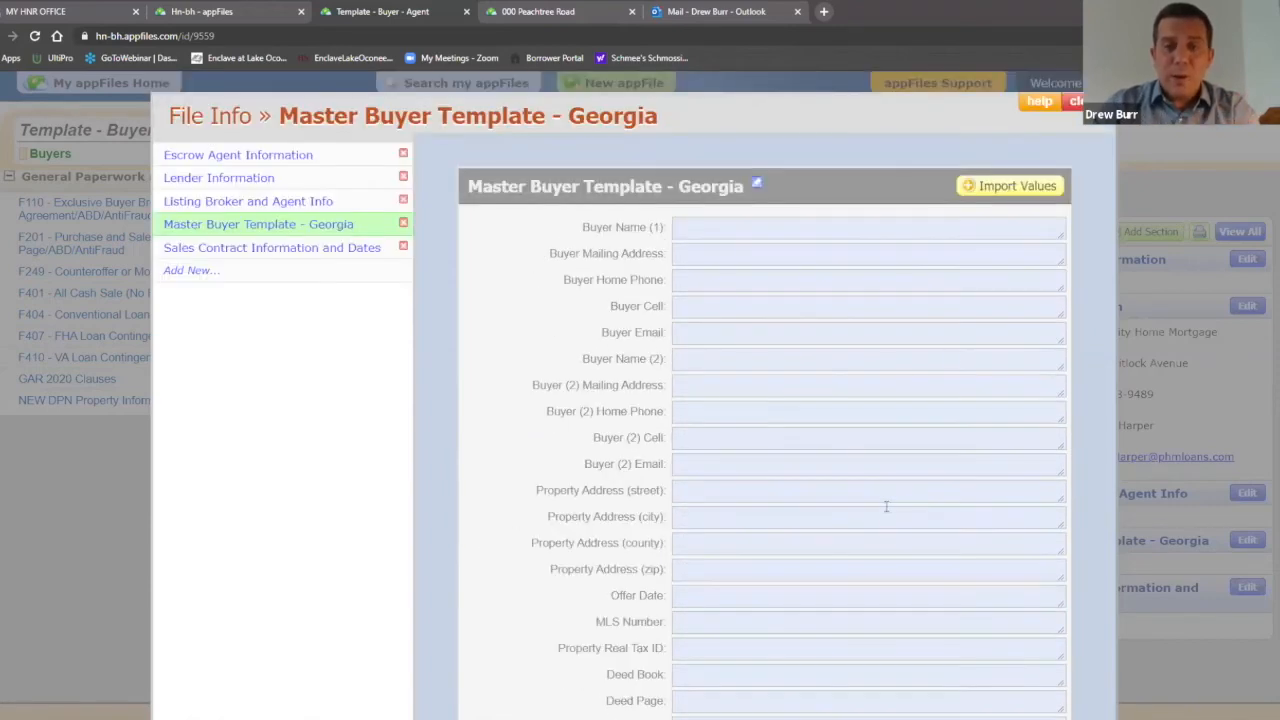
{"action": "left_click", "coordinate": [1075, 101]}
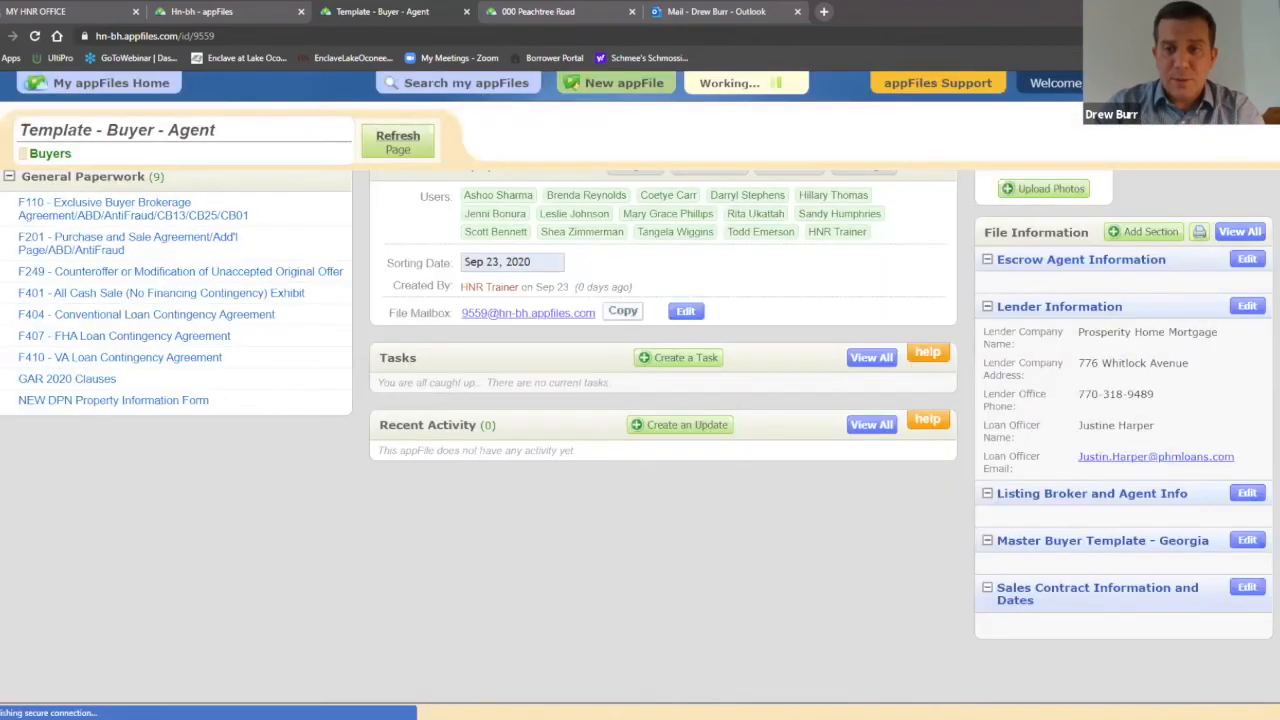
{"action": "scroll", "coordinate": [1037, 470], "scroll_direction": "down", "scroll_amount": 3}
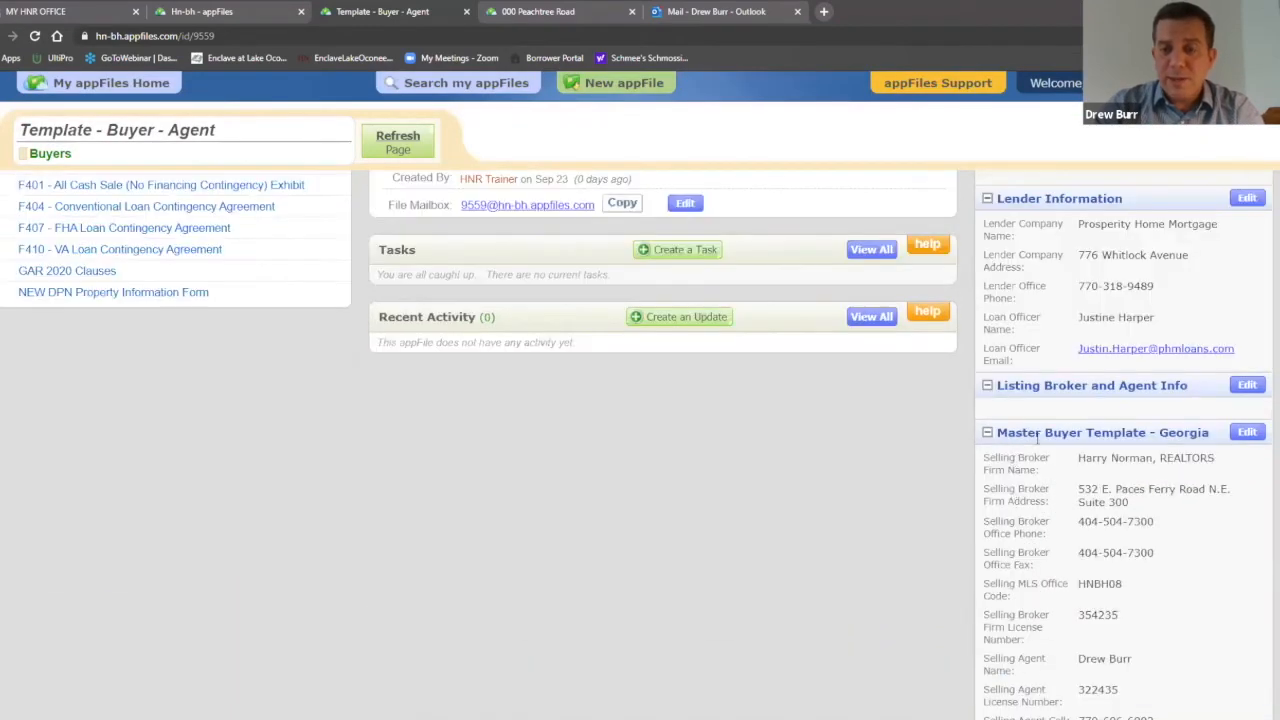
{"action": "scroll", "coordinate": [1037, 437], "scroll_direction": "down", "scroll_amount": 2}
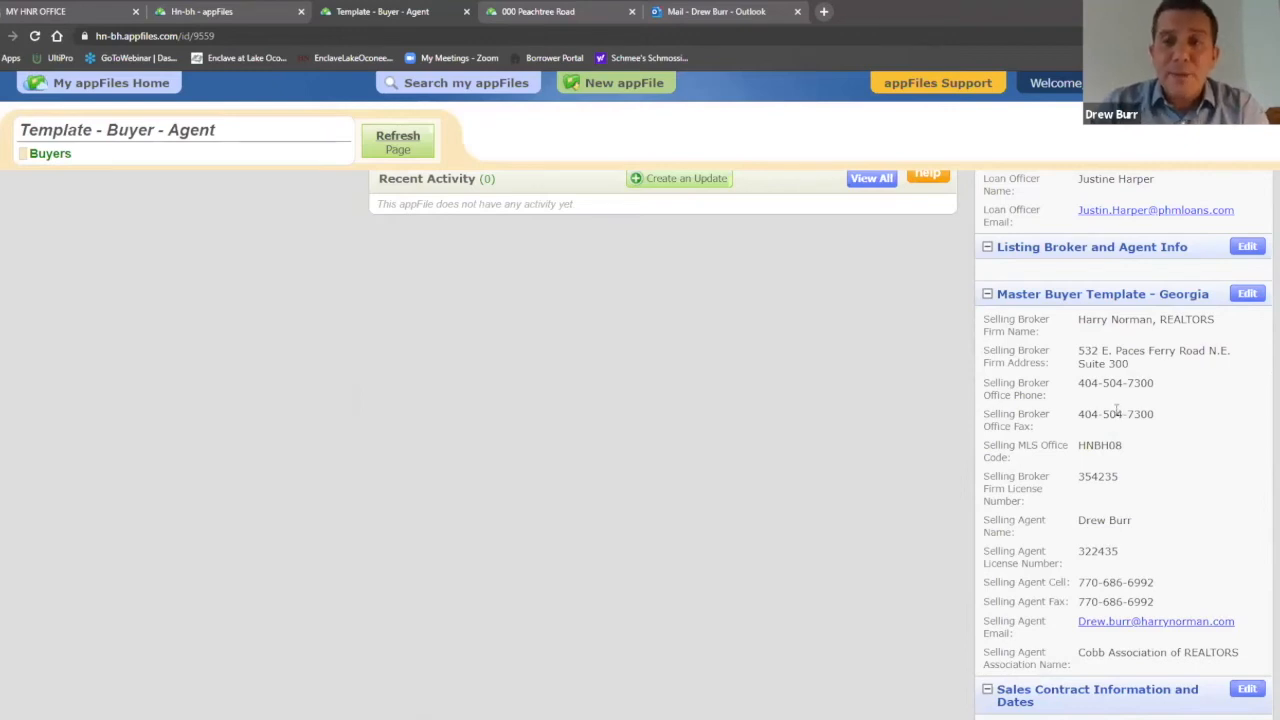
{"action": "left_click", "coordinate": [1247, 294]}
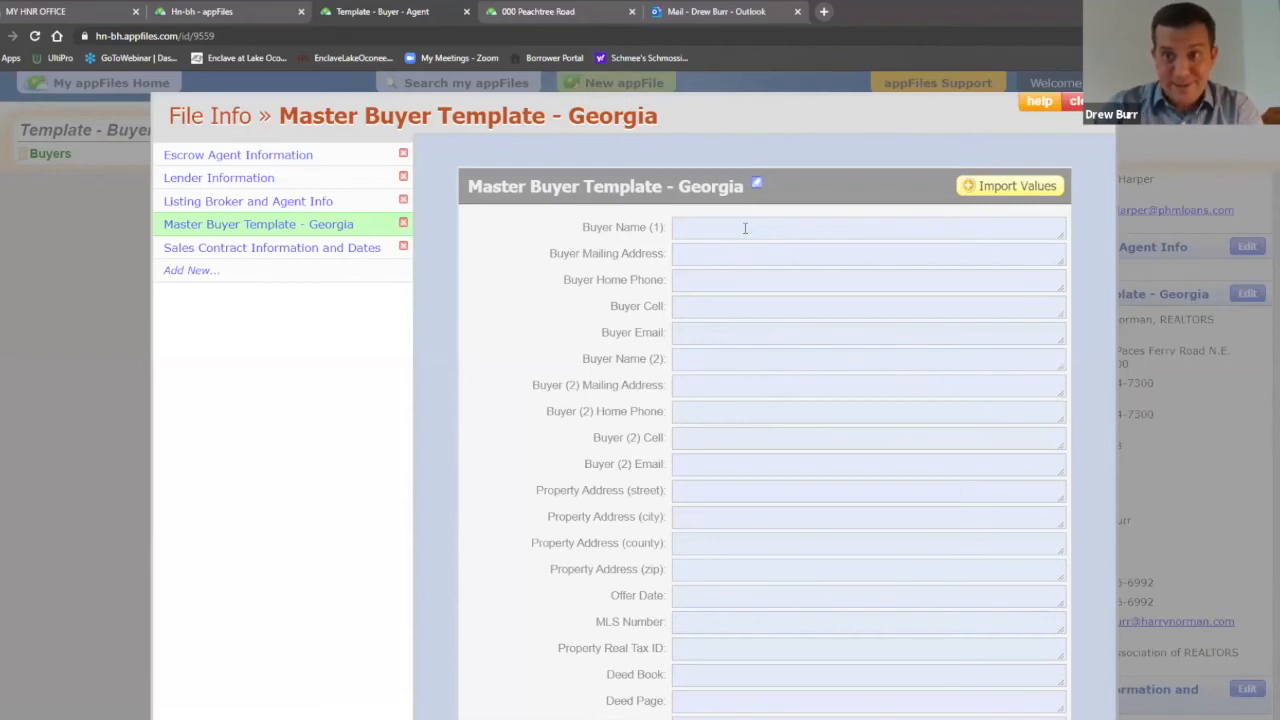
{"action": "left_click", "coordinate": [1074, 102]}
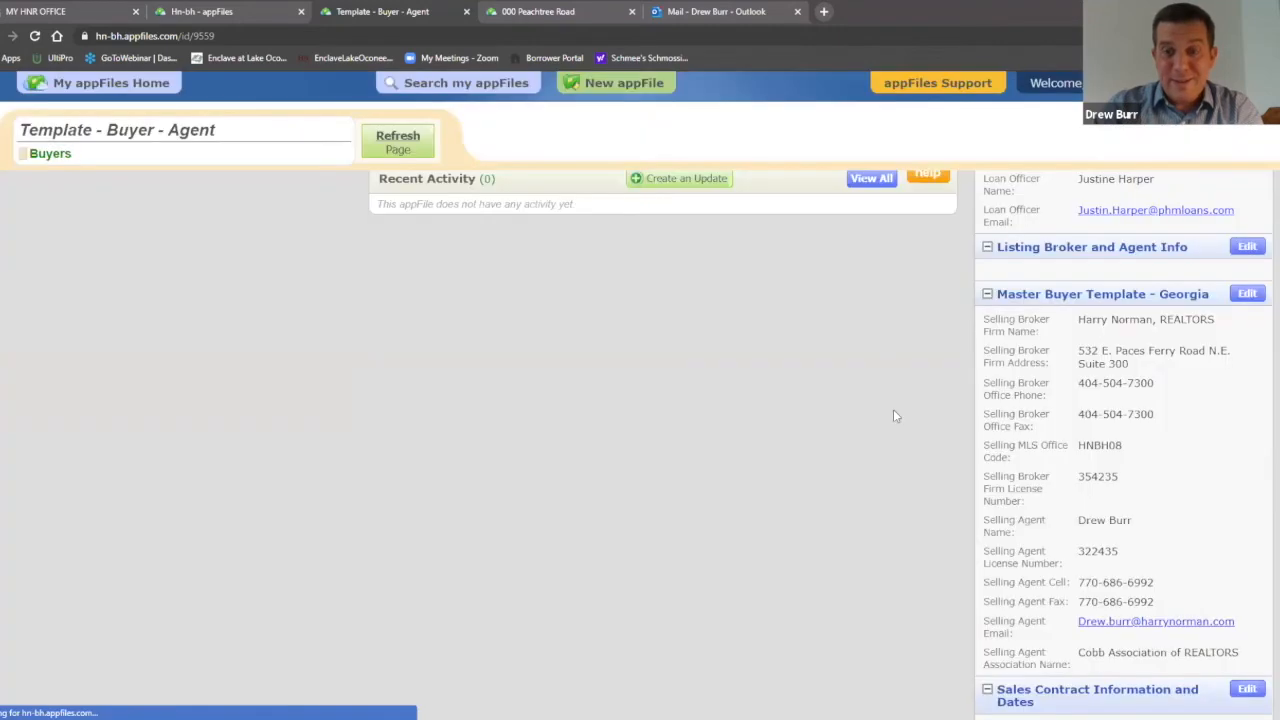
{"action": "scroll", "coordinate": [936, 400], "scroll_direction": "down", "scroll_amount": 5}
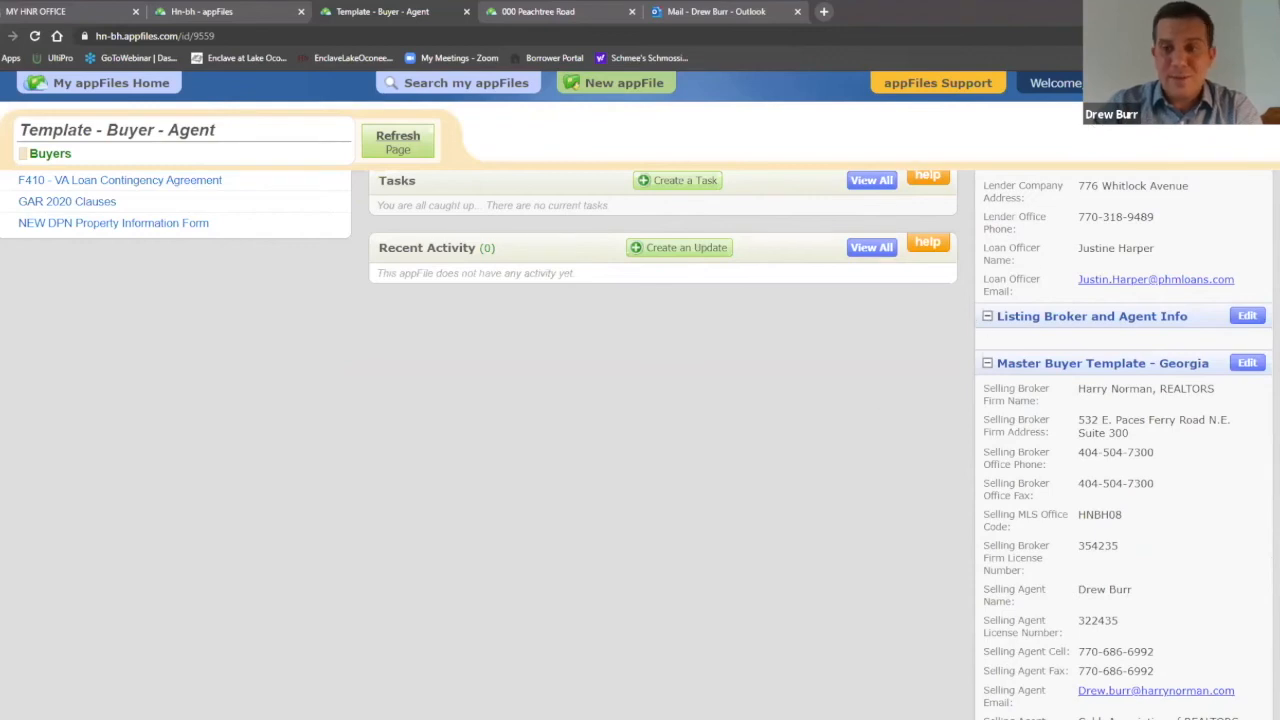
{"action": "scroll", "coordinate": [884, 408], "scroll_direction": "up", "scroll_amount": 1}
{"action": "scroll", "coordinate": [884, 404], "scroll_direction": "up", "scroll_amount": 3}
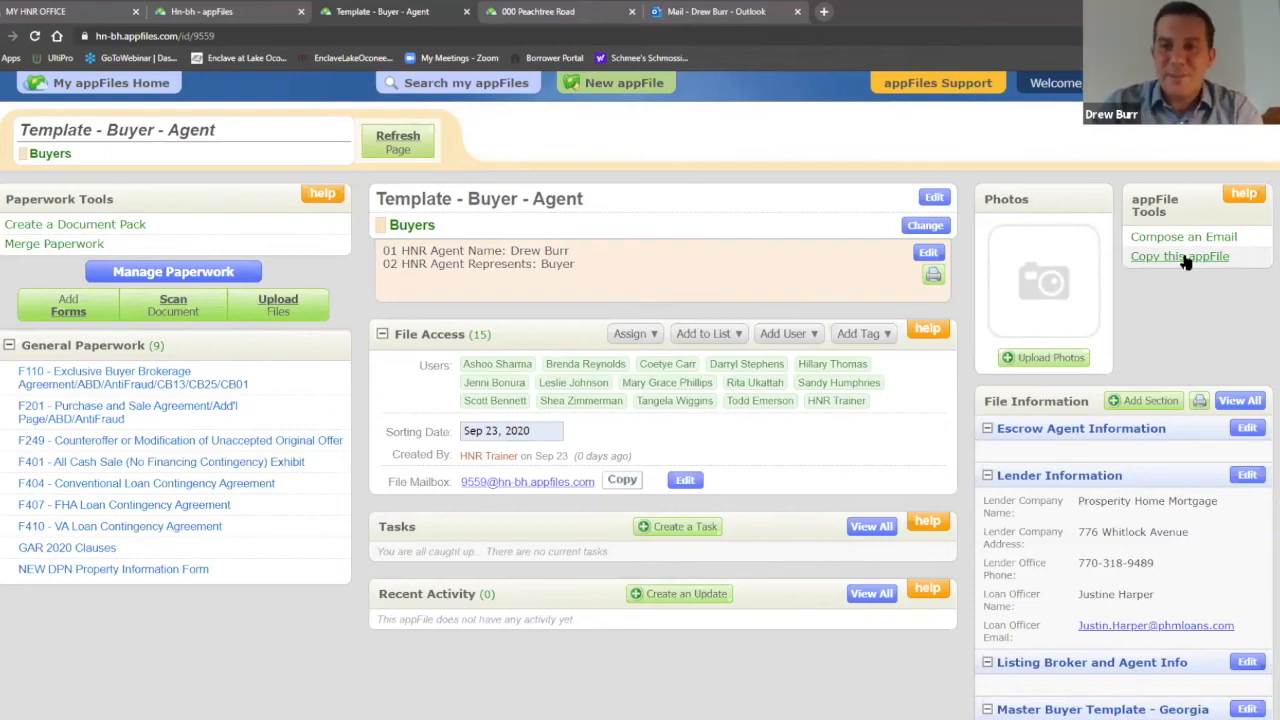
Step: Start a copy of the template appFile and rename it to the buyer client's name
{"action": "left_click", "coordinate": [1184, 260]}
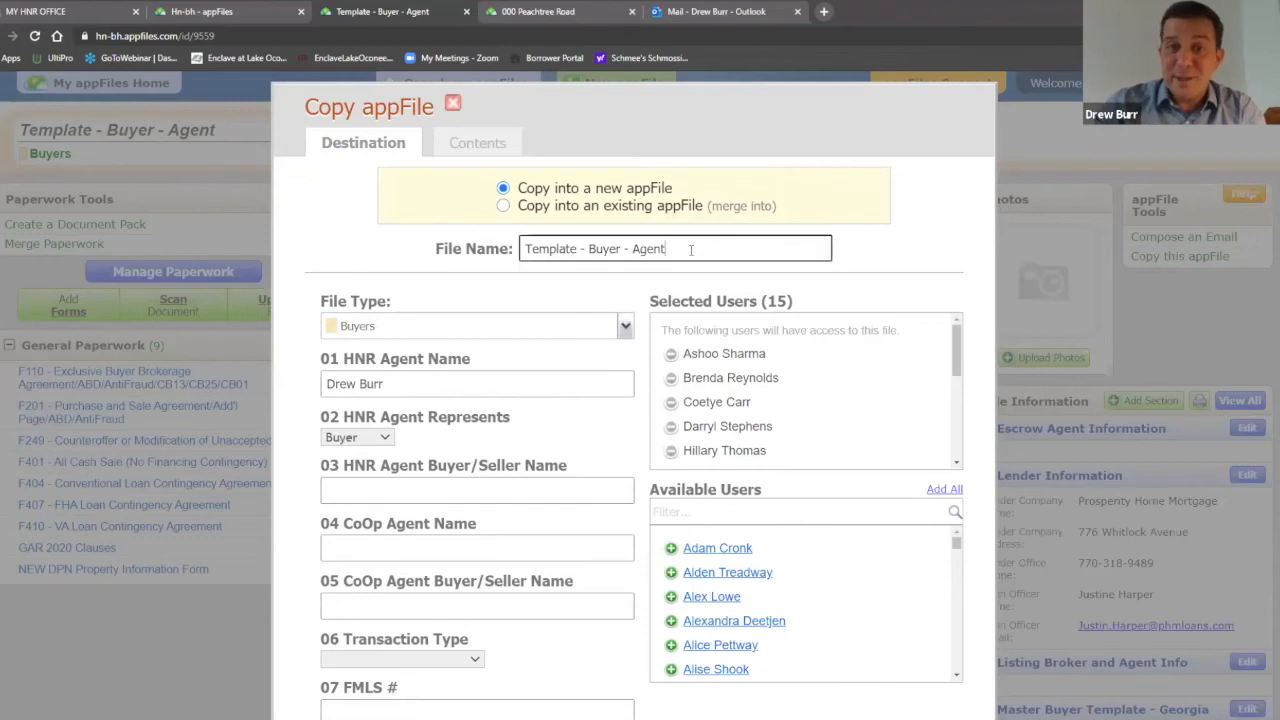
{"action": "left_click_drag", "start_coordinate": [690, 249], "coordinate": [522, 250]}
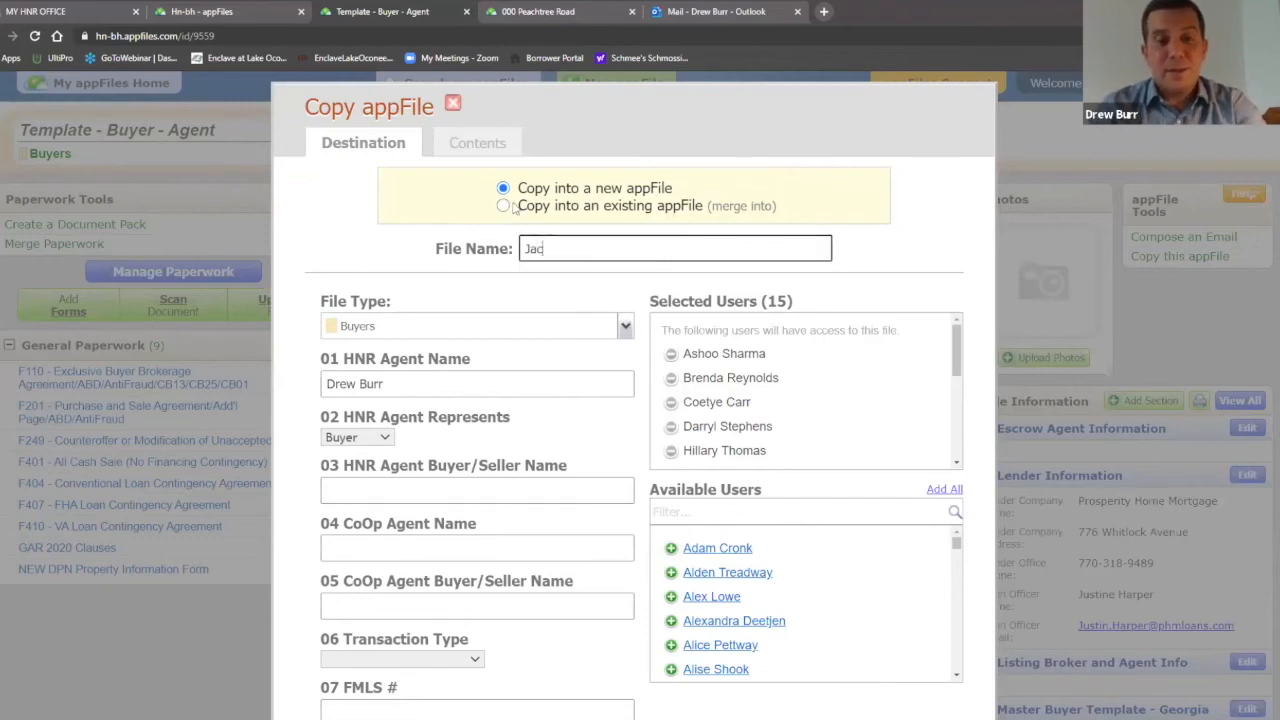
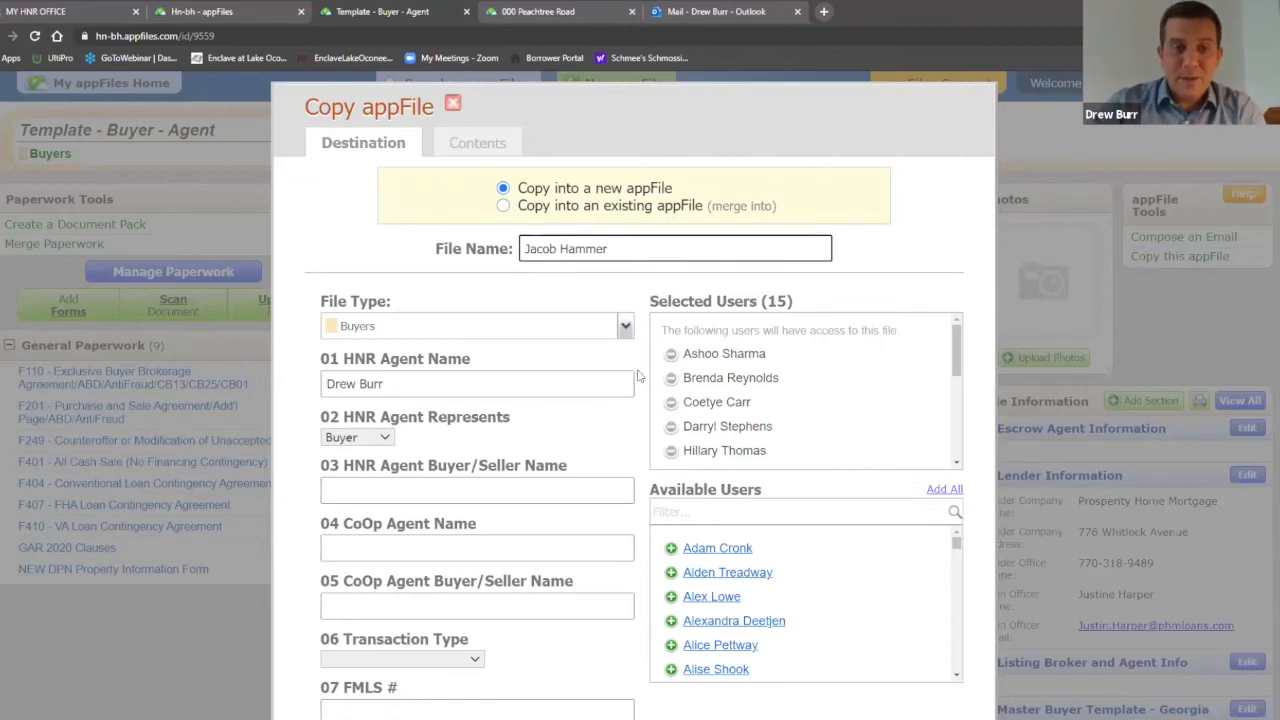
{"action": "scroll", "coordinate": [630, 375], "scroll_direction": "down", "scroll_amount": 1}
Step: Set 06 Transaction Type to Residential Single Family and proceed to the contents step
{"action": "left_click", "coordinate": [478, 521]}
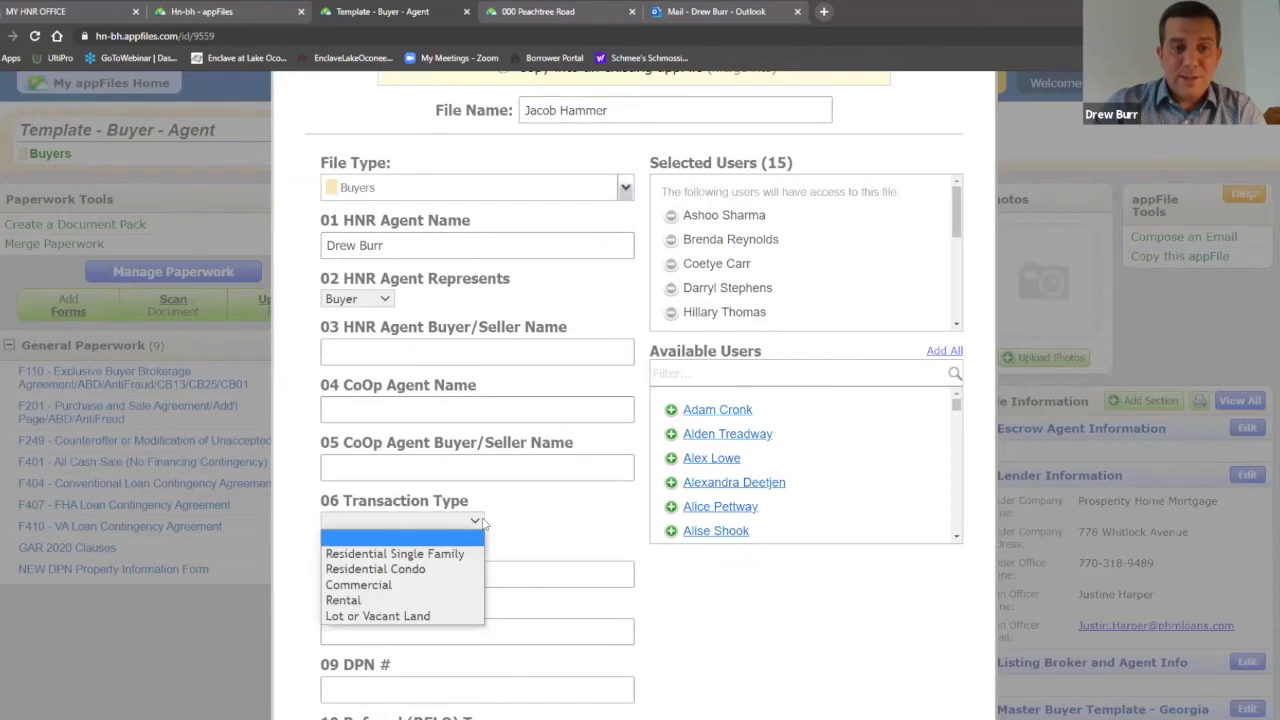
{"action": "left_click", "coordinate": [435, 555]}
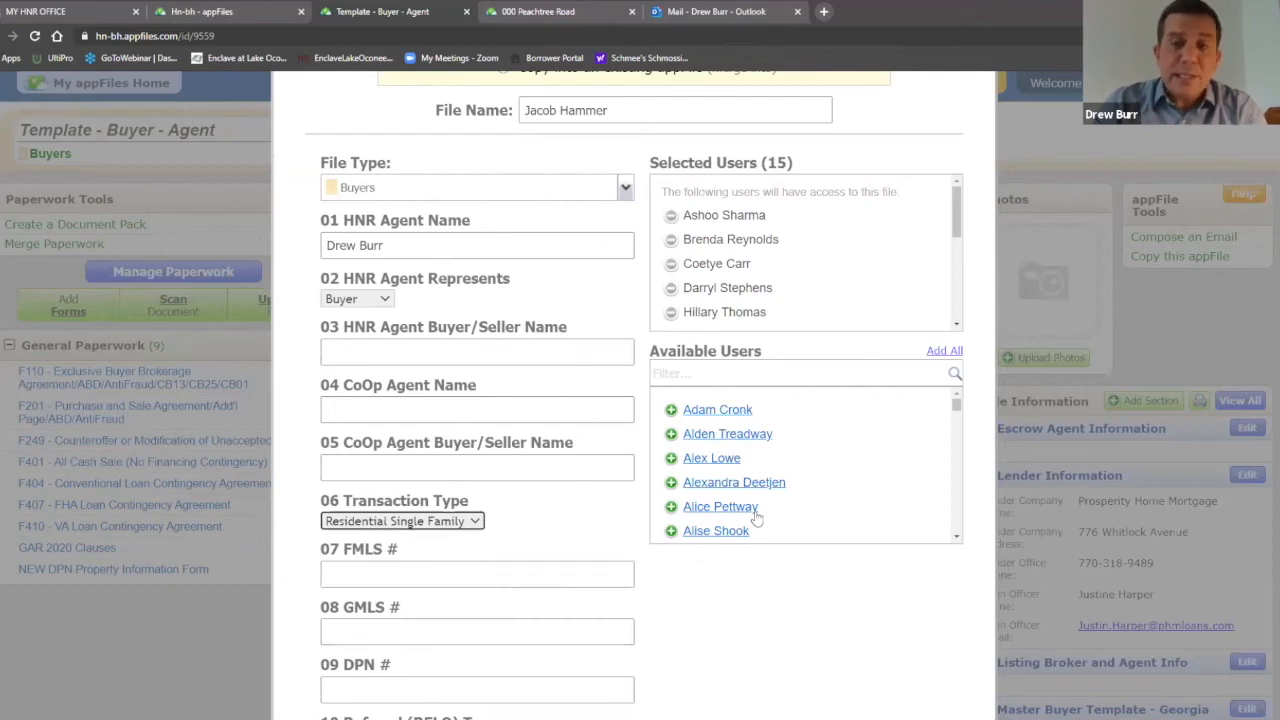
{"action": "scroll", "coordinate": [642, 420], "scroll_direction": "down", "scroll_amount": 3}
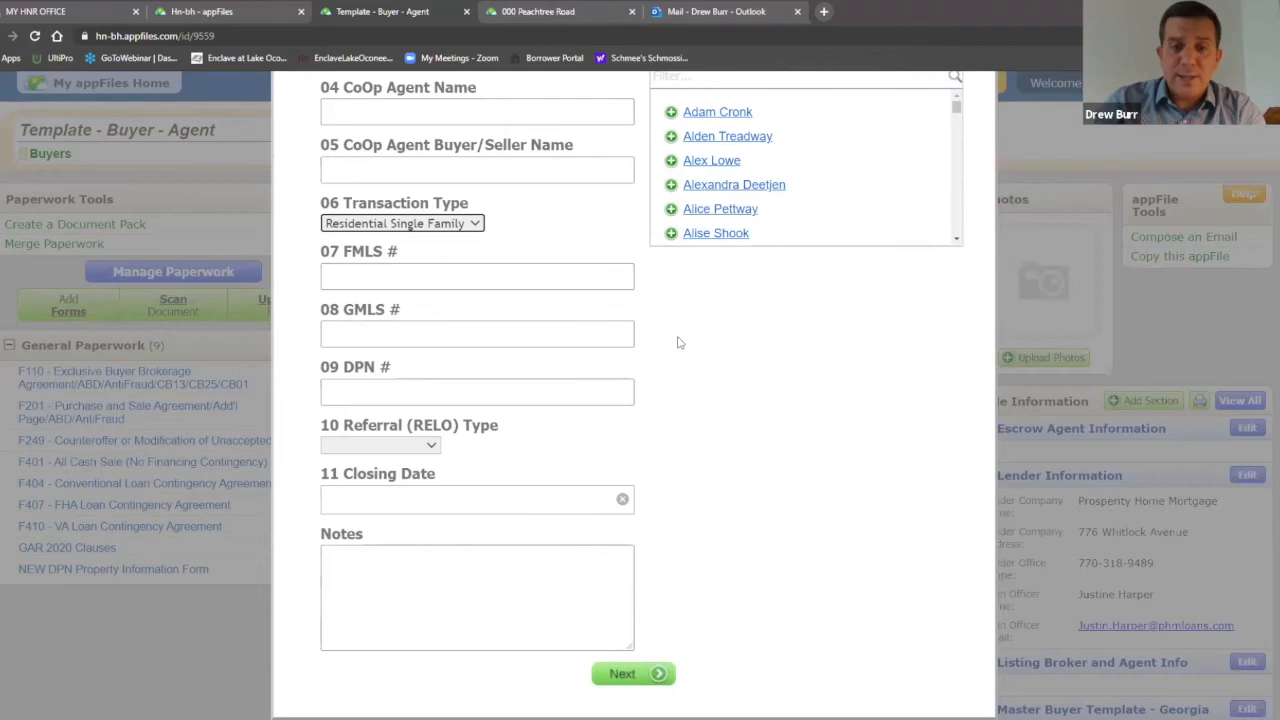
{"action": "left_click", "coordinate": [655, 676]}
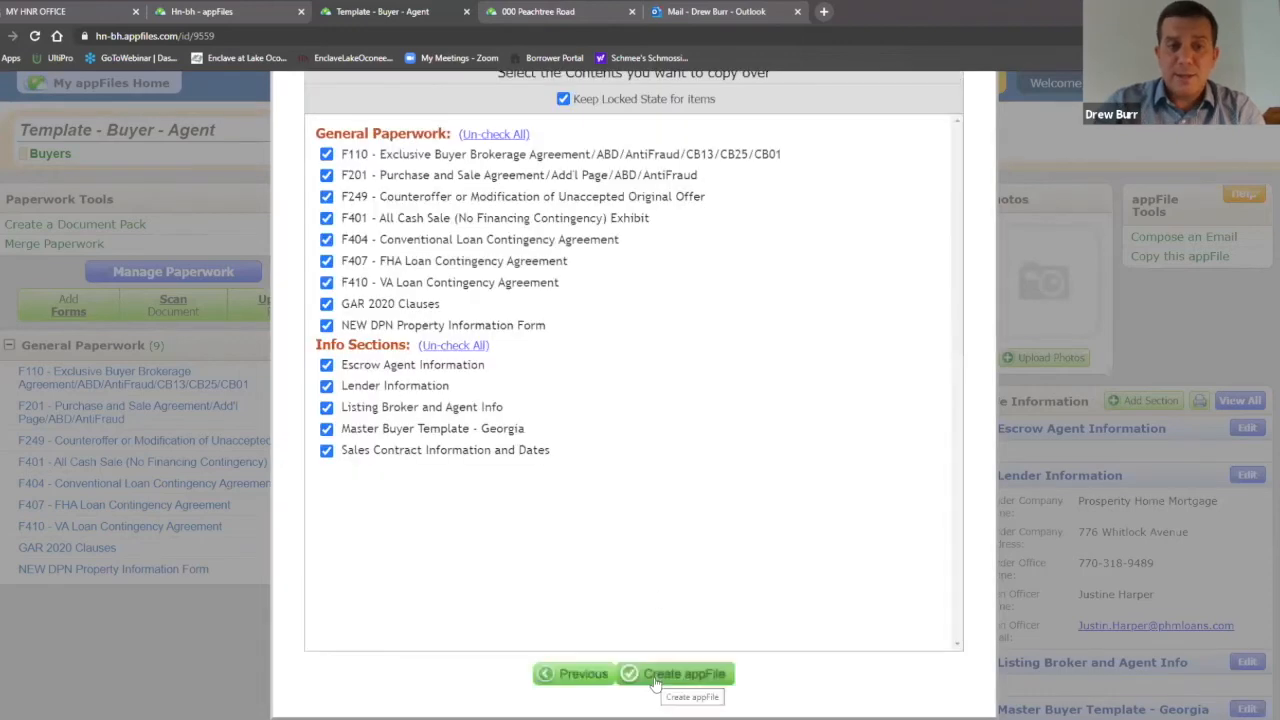
Step: Uncheck all General Paperwork, tick F110, F201, F404, GAR 2020 Clauses and NEW DPN, then create the copy
{"action": "scroll", "coordinate": [677, 331], "scroll_direction": "up", "scroll_amount": 1}
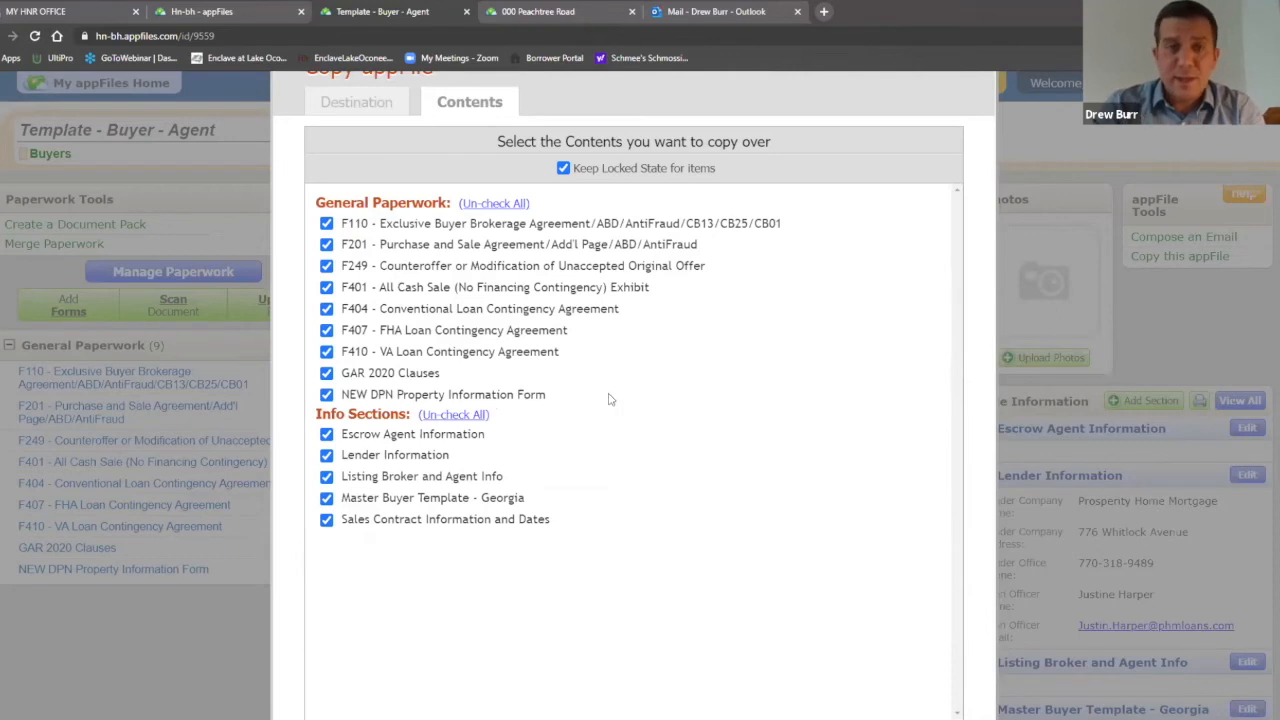
{"action": "left_click", "coordinate": [500, 205]}
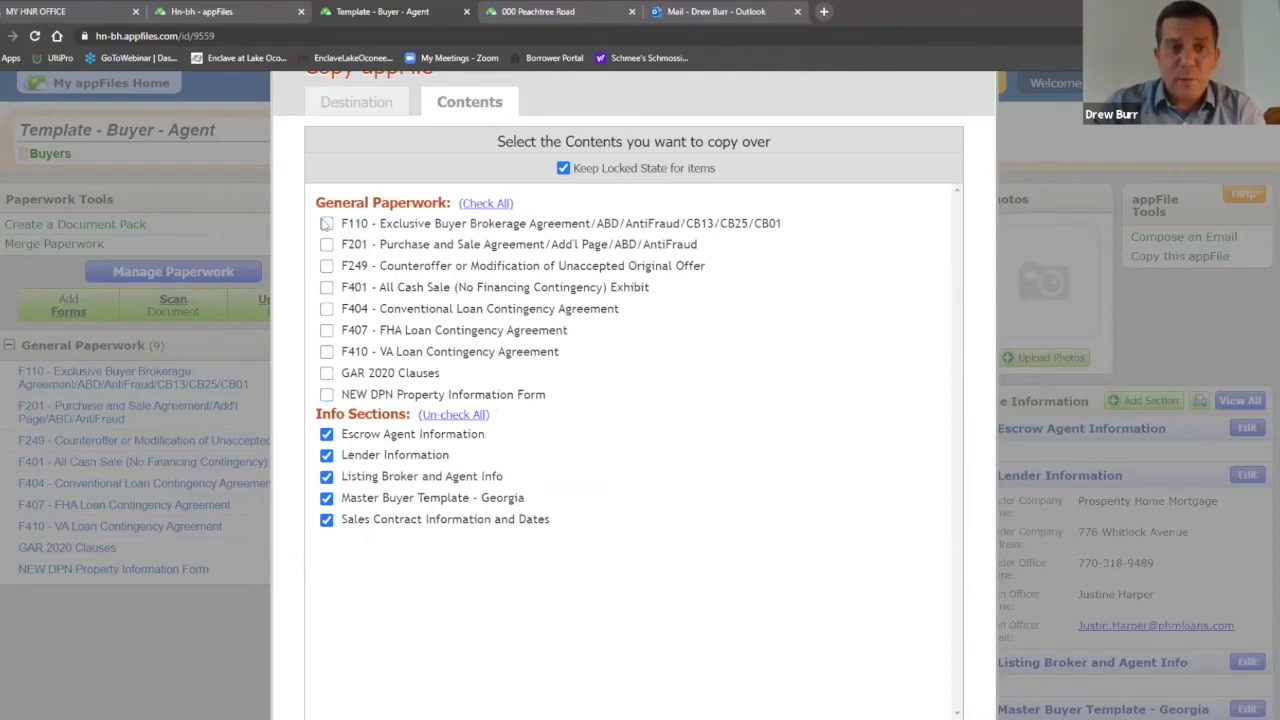
{"action": "left_click", "coordinate": [327, 224]}
{"action": "left_click", "coordinate": [327, 245]}
{"action": "left_click", "coordinate": [327, 309]}
{"action": "left_click", "coordinate": [327, 373]}
{"action": "left_click", "coordinate": [327, 395]}
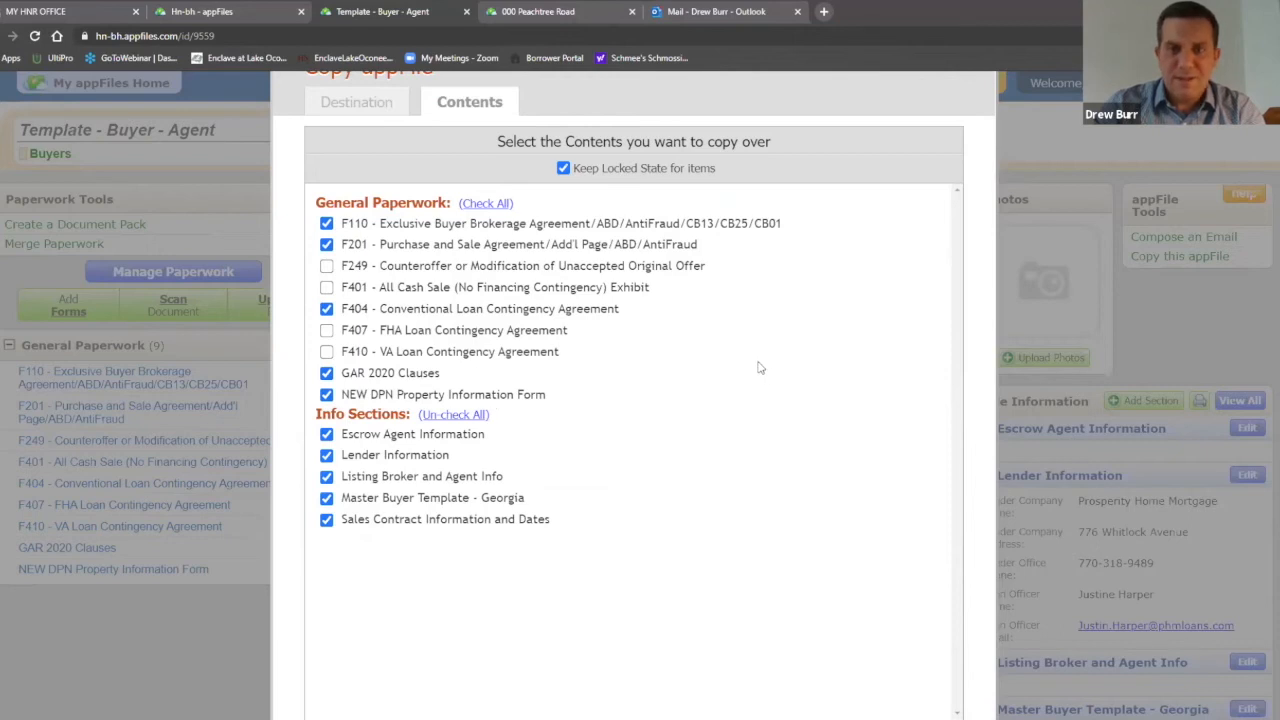
{"action": "scroll", "coordinate": [885, 285], "scroll_direction": "down", "scroll_amount": 2}
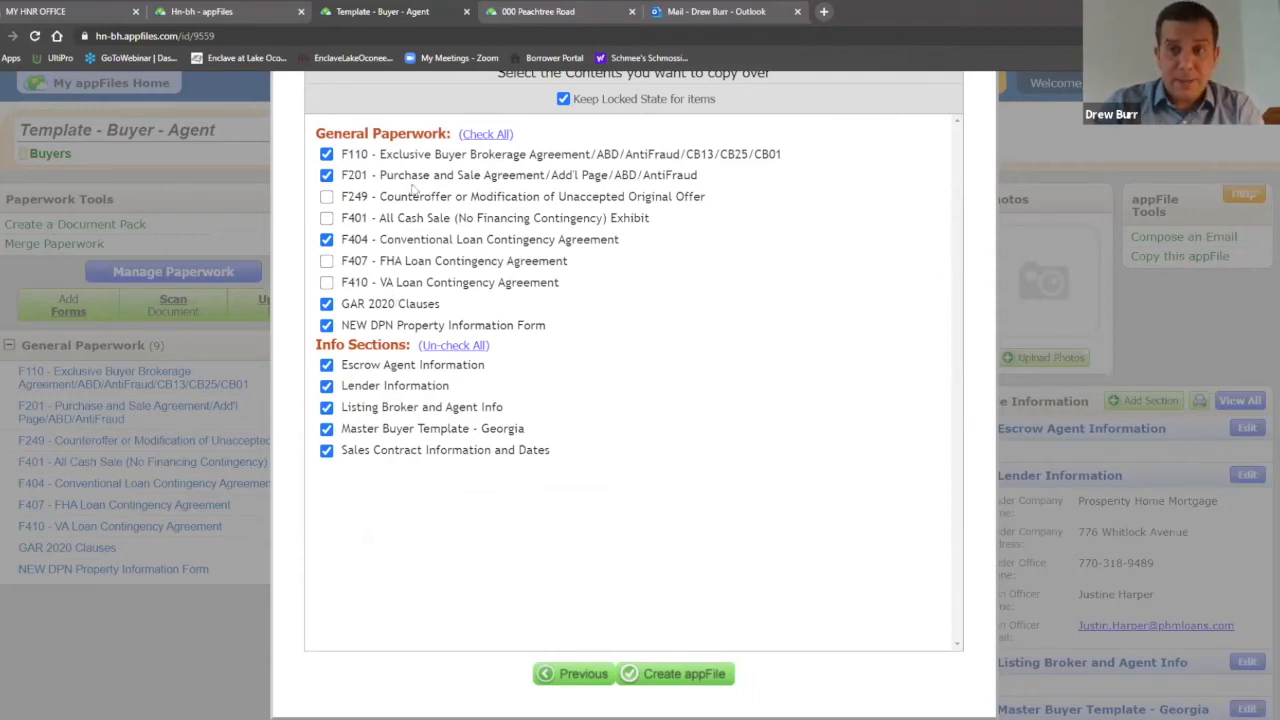
{"action": "left_click", "coordinate": [681, 676]}
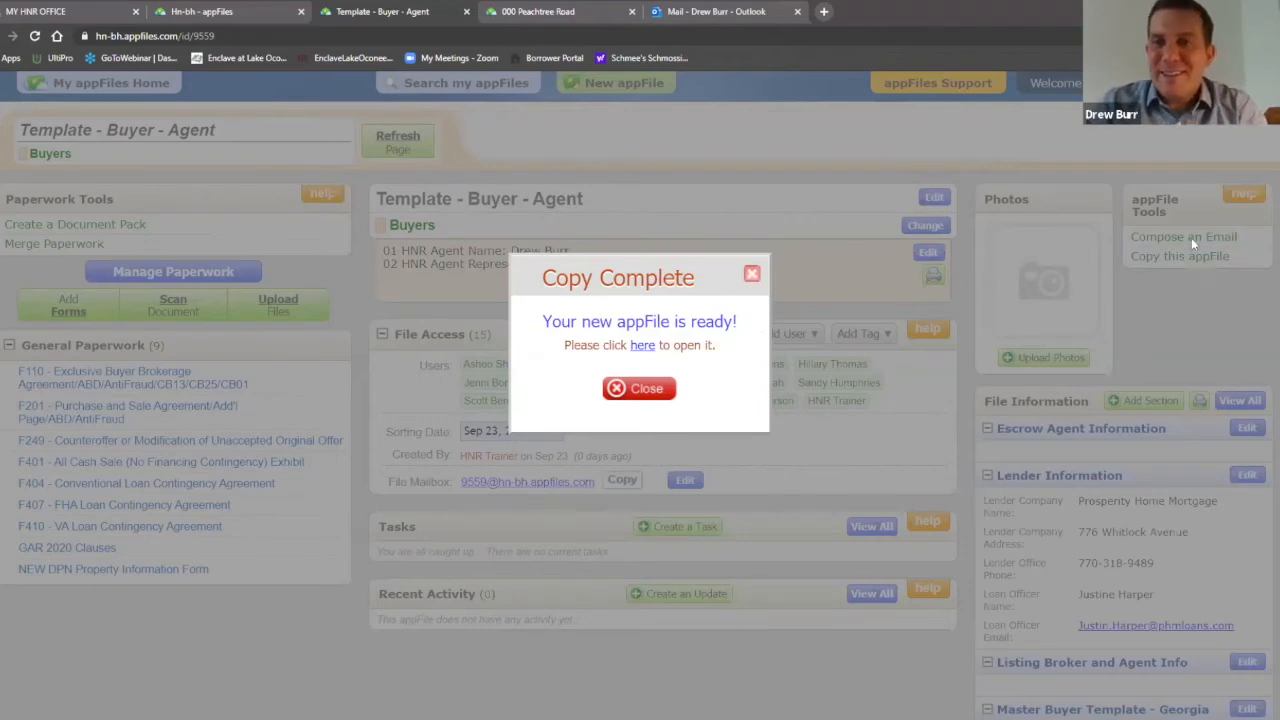
Step: Open the new buyer appFile from Copy Complete and scroll through its five forms and info sections
{"action": "left_click", "coordinate": [643, 355]}
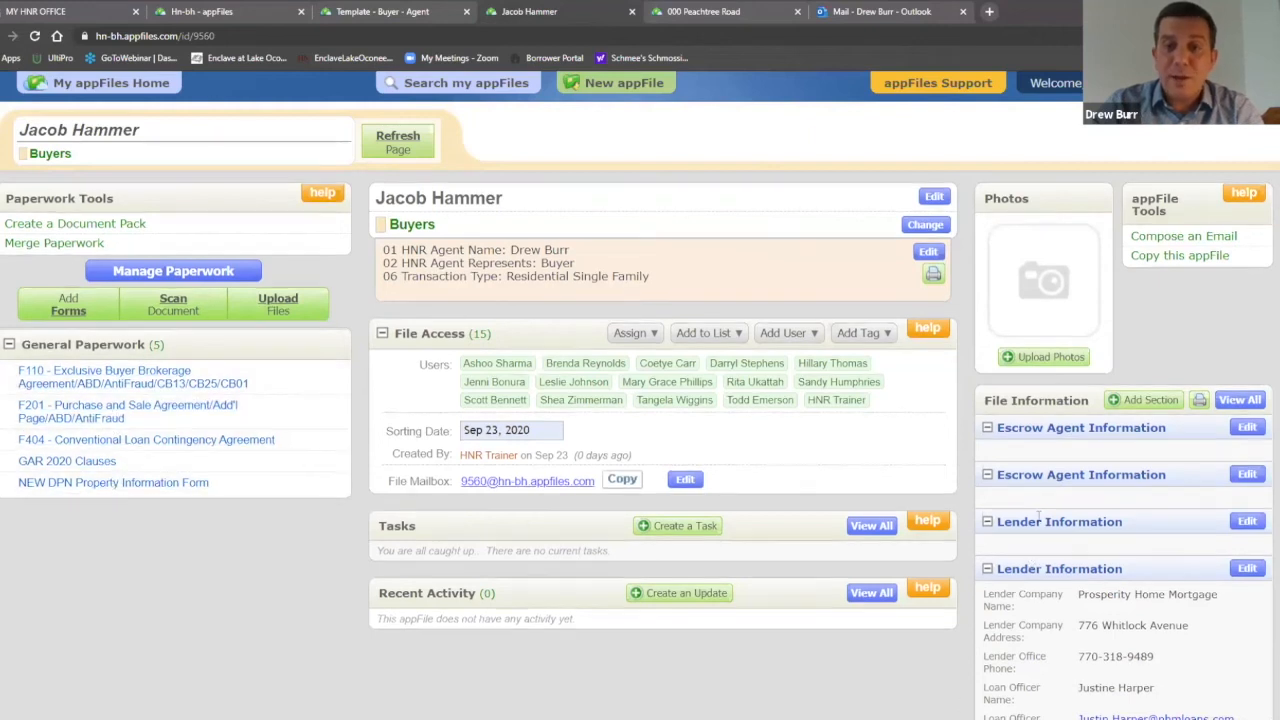
{"action": "scroll", "coordinate": [1055, 430], "scroll_direction": "down", "scroll_amount": 3}
{"action": "scroll", "coordinate": [1050, 388], "scroll_direction": "down", "scroll_amount": 2}
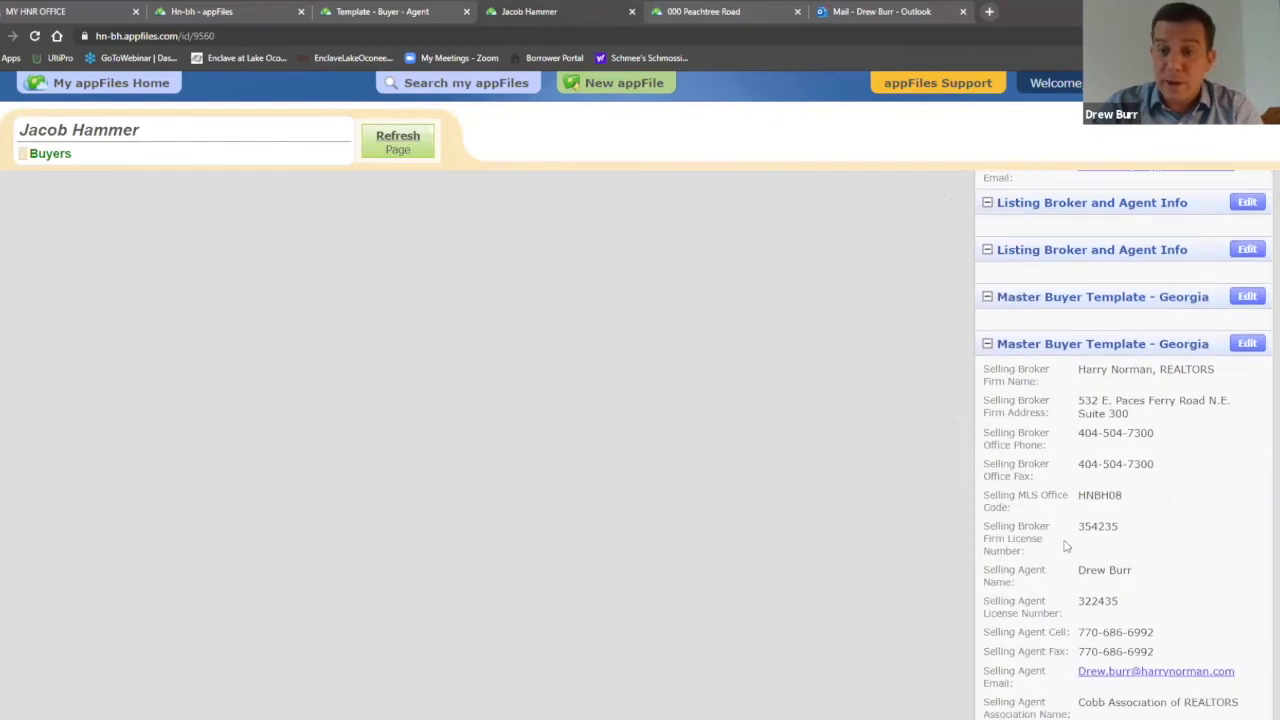
{"action": "scroll", "coordinate": [990, 540], "scroll_direction": "up", "scroll_amount": 4}
{"action": "scroll", "coordinate": [988, 540], "scroll_direction": "up", "scroll_amount": 2}
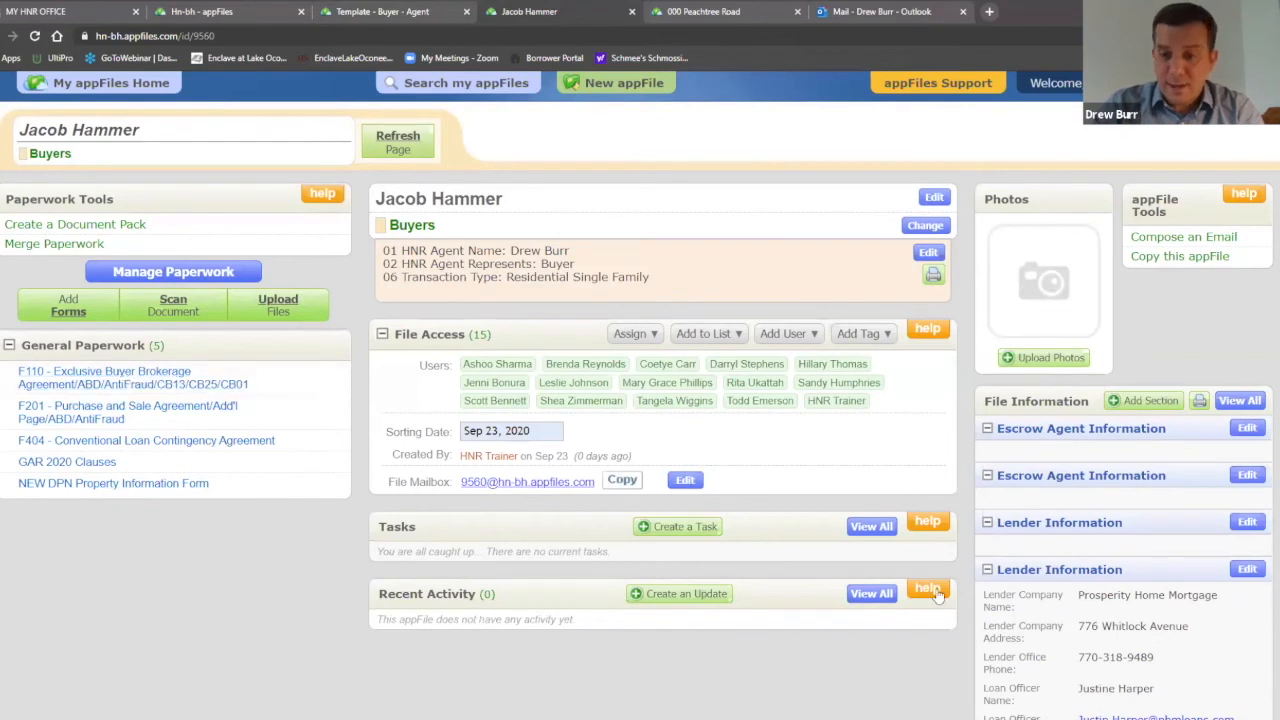
{"action": "scroll", "coordinate": [1092, 420], "scroll_direction": "down", "scroll_amount": 4}
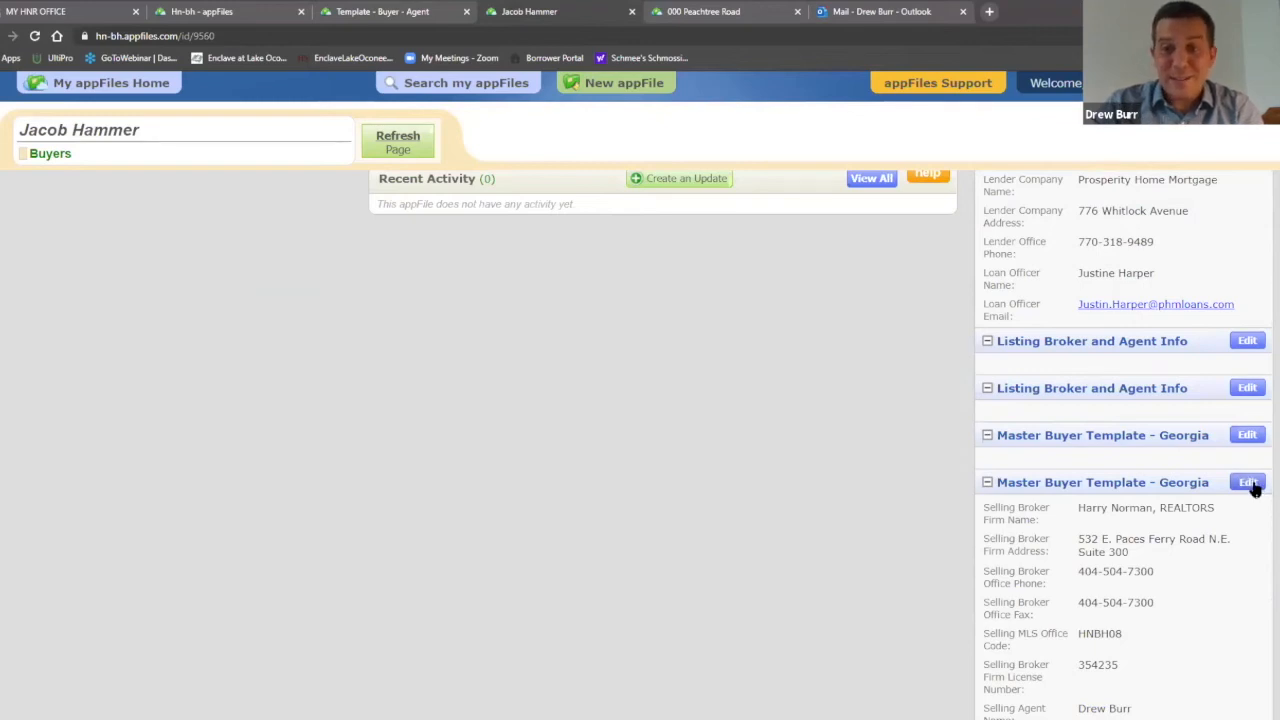
Step: In the second Master Buyer Template - Georgia section, enter the buyer's full name and the saved mailing address
{"action": "left_click", "coordinate": [1248, 483]}
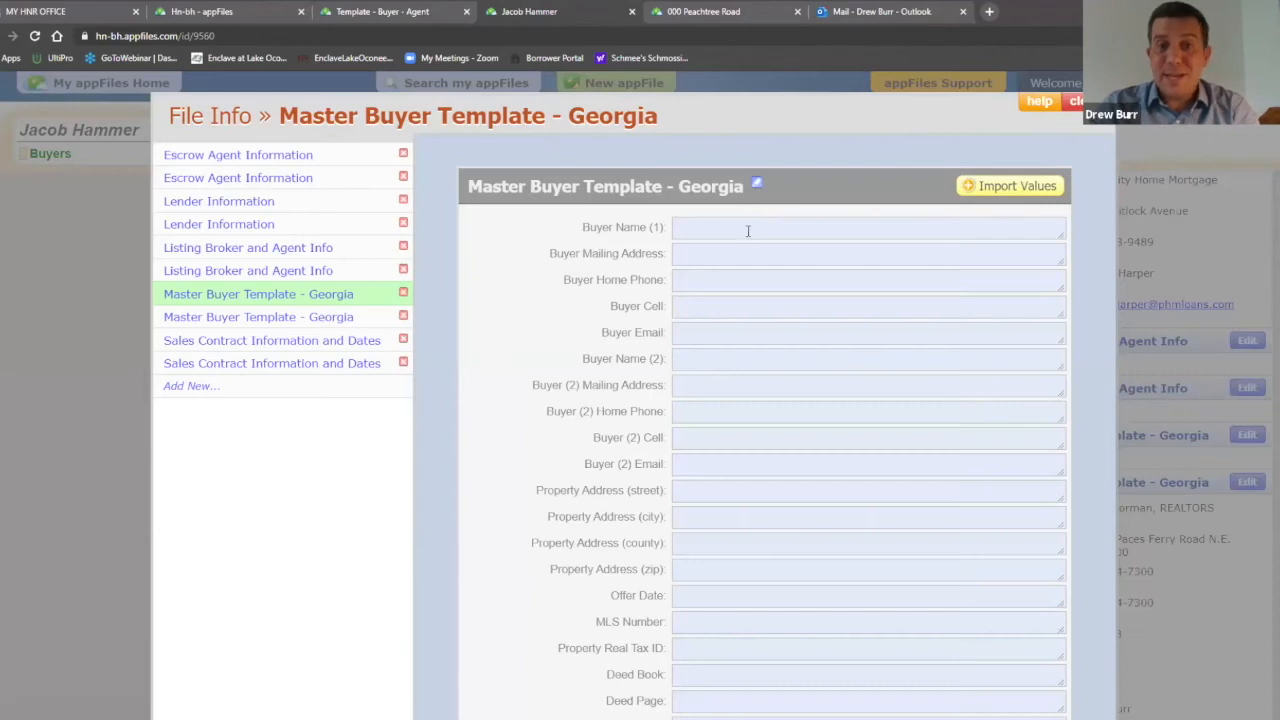
{"action": "left_click", "coordinate": [747, 231]}
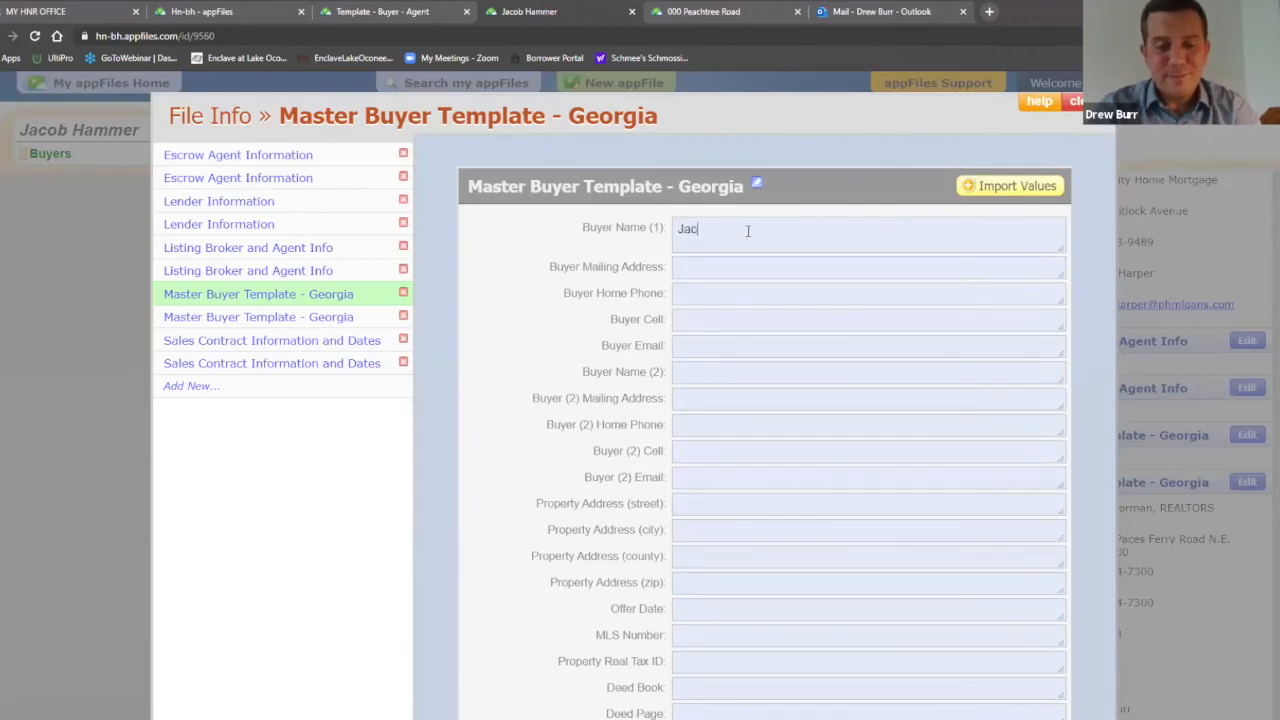
{"action": "left_click", "coordinate": [732, 268]}
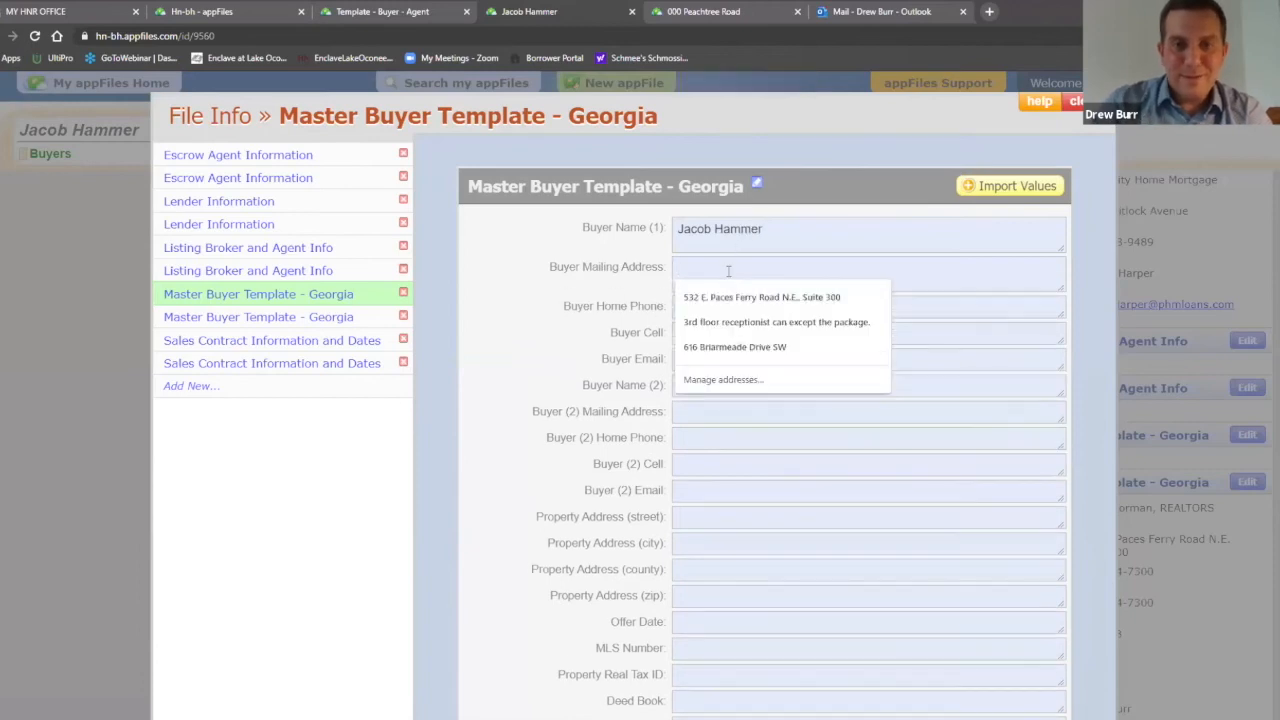
{"action": "left_click", "coordinate": [732, 348]}
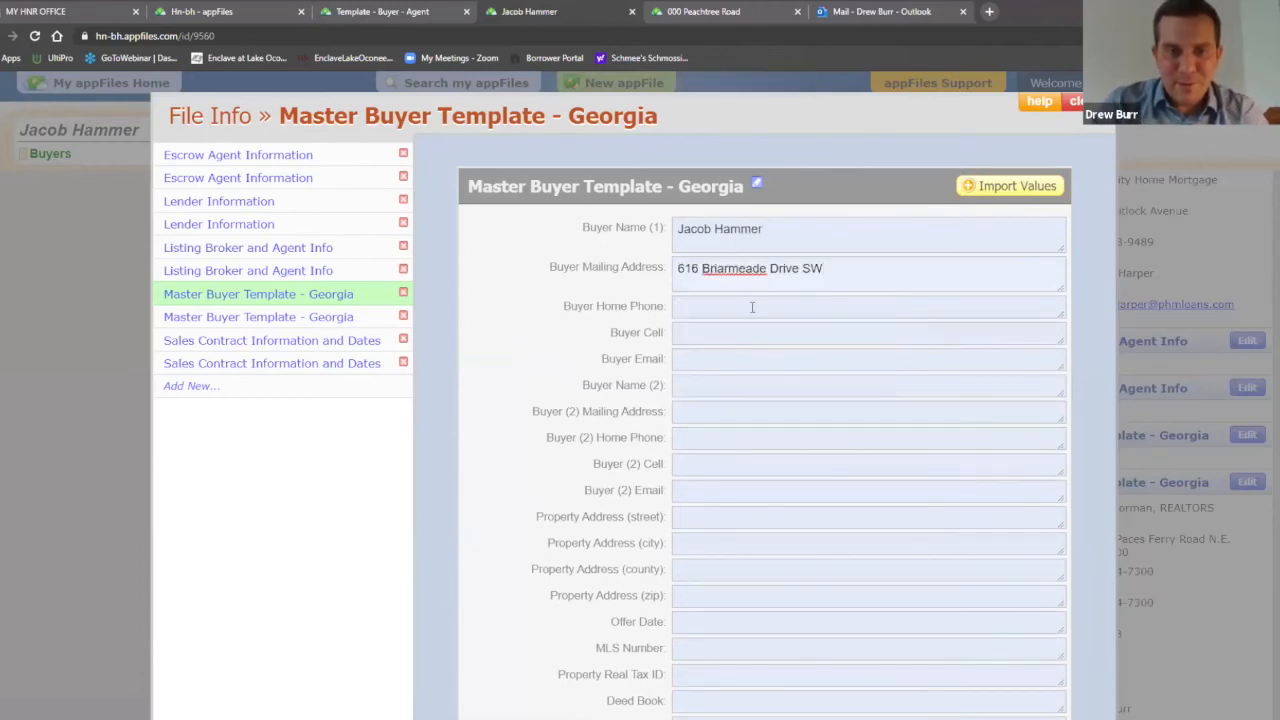
Step: Enter the buyer's home phone number and copy the same number into Buyer Cell
{"action": "left_click", "coordinate": [752, 307]}
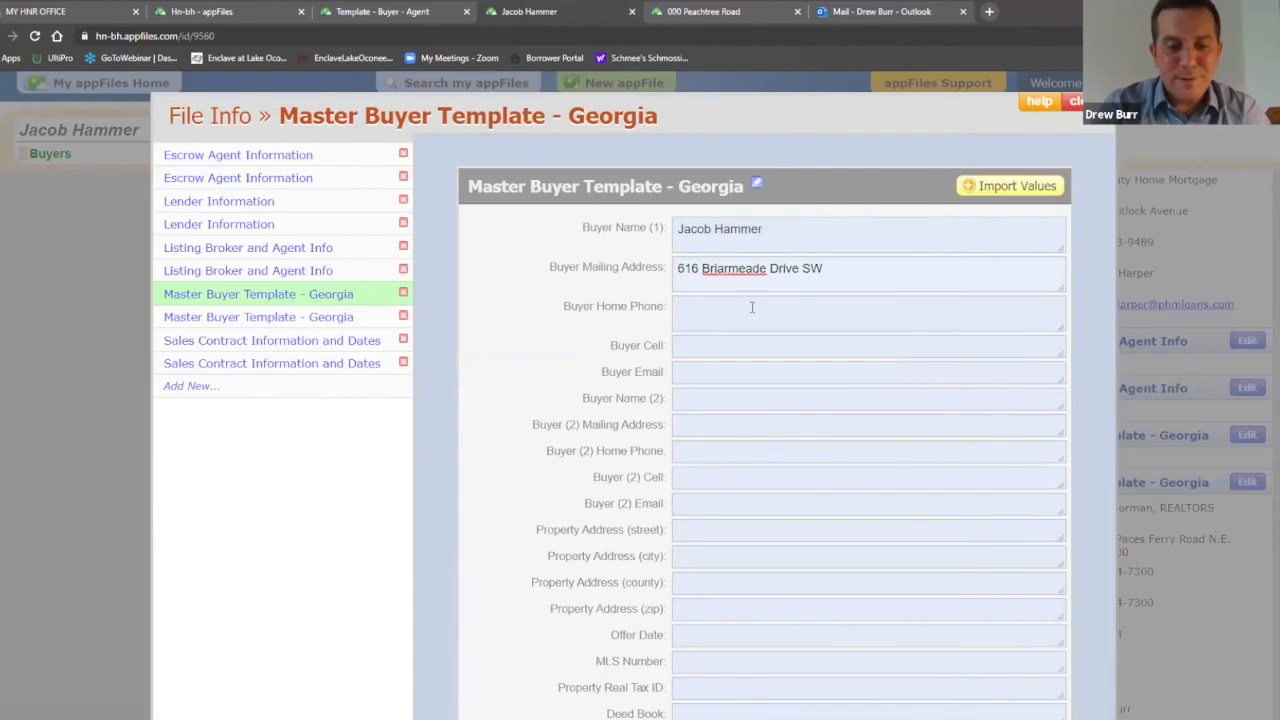
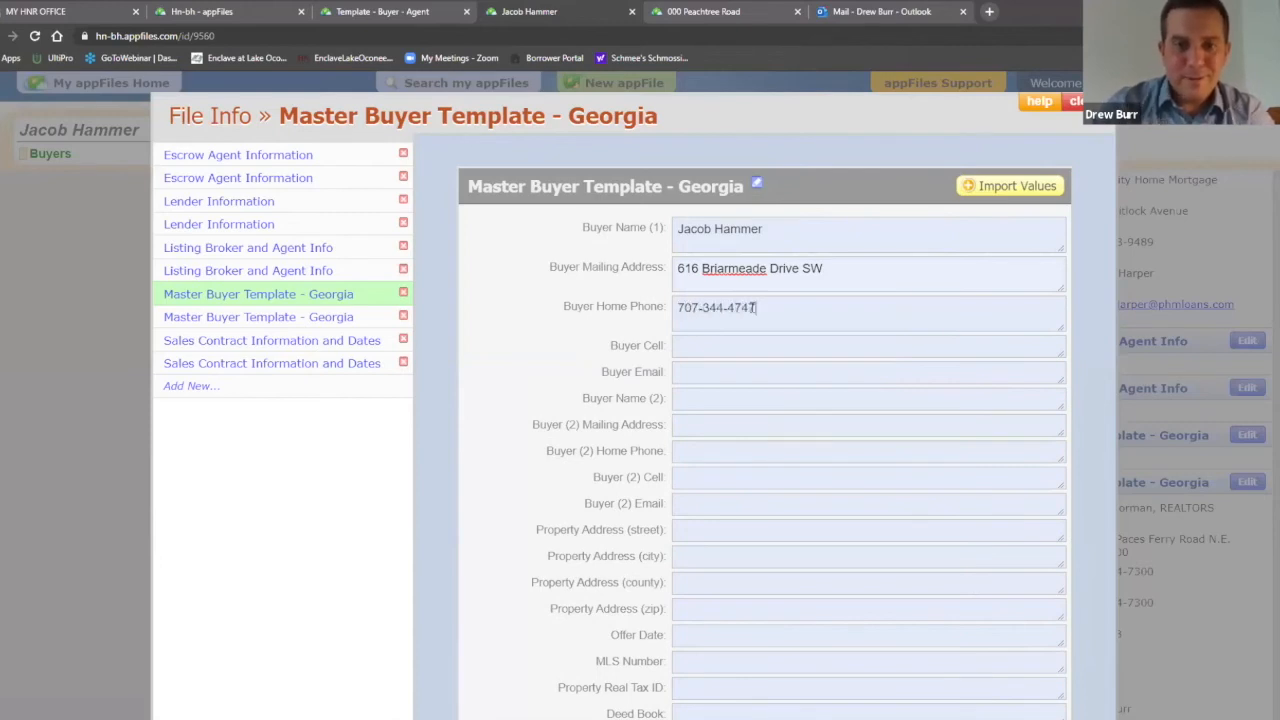
{"action": "left_click_drag", "start_coordinate": [767, 309], "coordinate": [663, 287]}
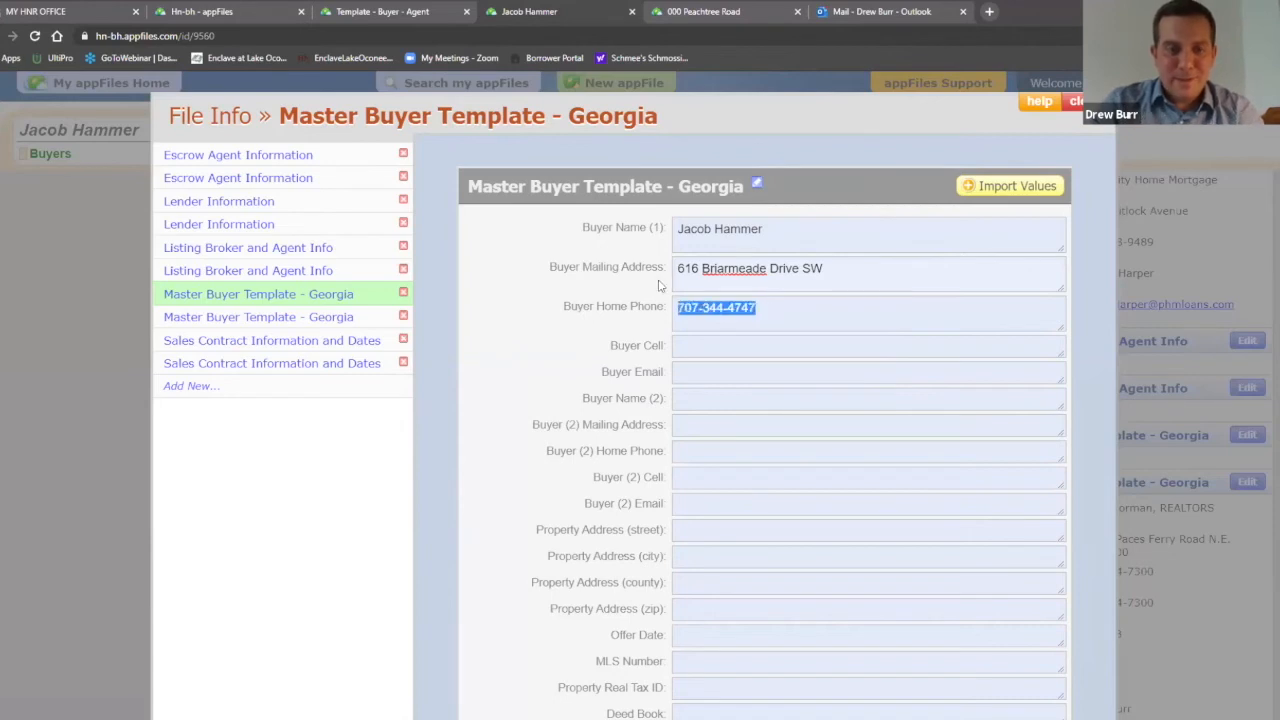
{"action": "key", "text": "ctrl+c"}
{"action": "left_click", "coordinate": [736, 349]}
{"action": "key", "text": "ctrl+v"}
Step: Fill in the buyer's e-mail address, correcting the typos along the way
{"action": "left_click", "coordinate": [725, 382]}
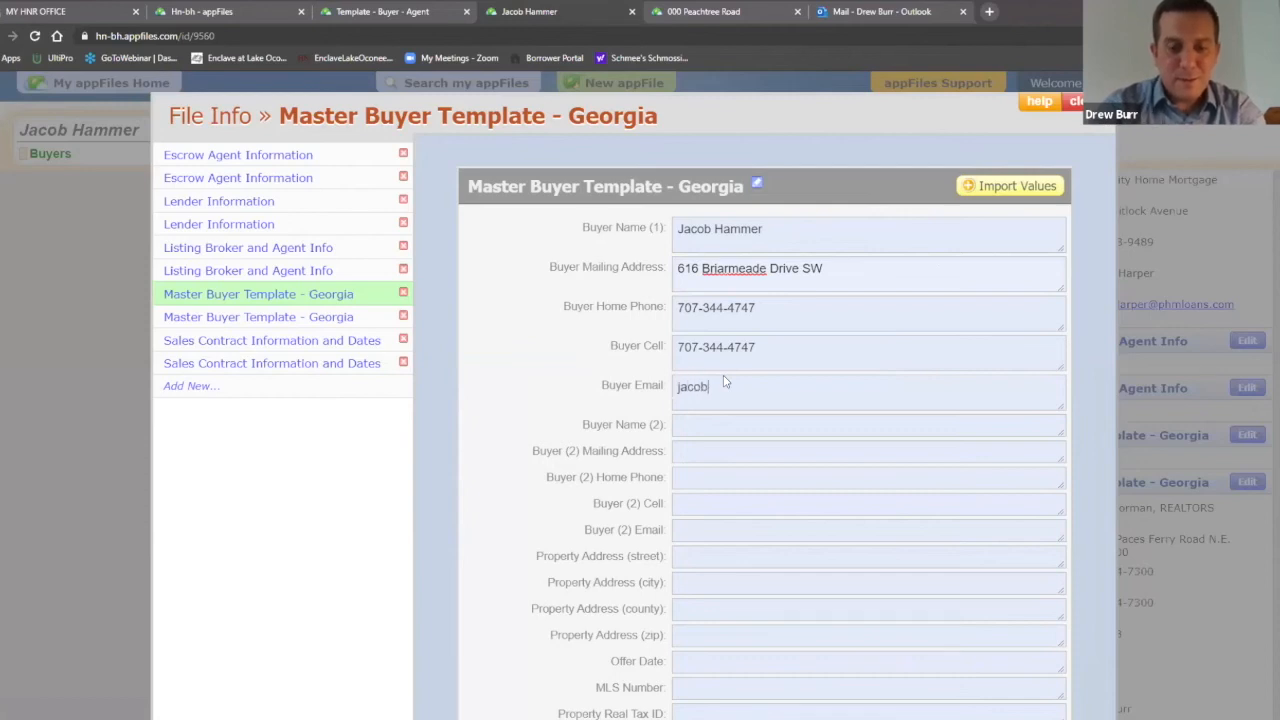
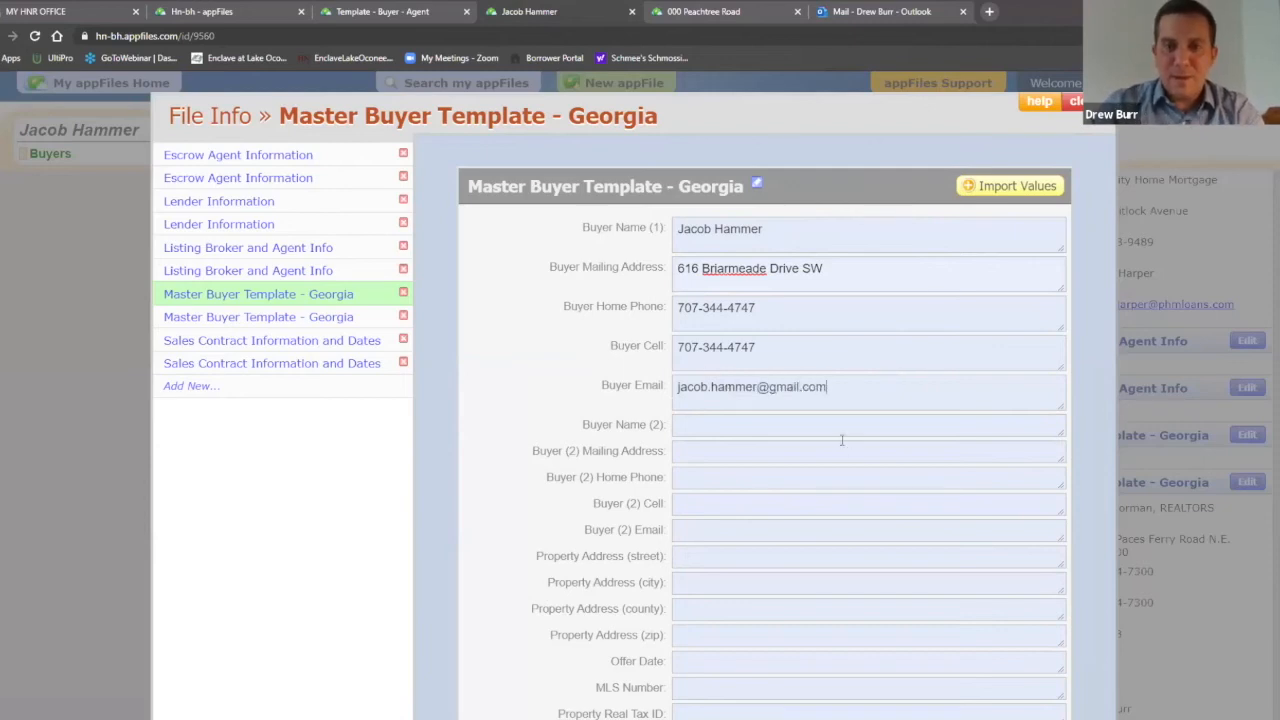
Step: Save the buyer details and check that they appear under Master Buyer Template - Georgia
{"action": "left_click", "coordinate": [1087, 128]}
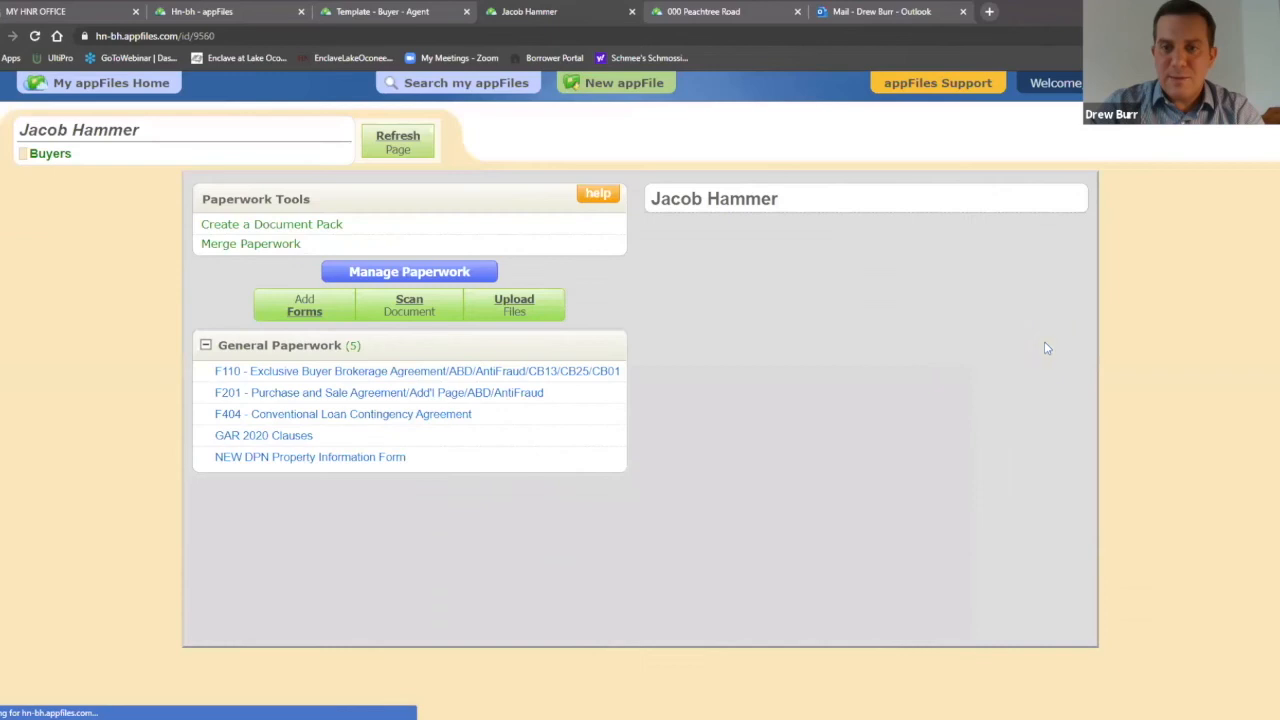
{"action": "scroll", "coordinate": [1145, 350], "scroll_direction": "down", "scroll_amount": 2}
{"action": "scroll", "coordinate": [1145, 350], "scroll_direction": "down", "scroll_amount": 5}
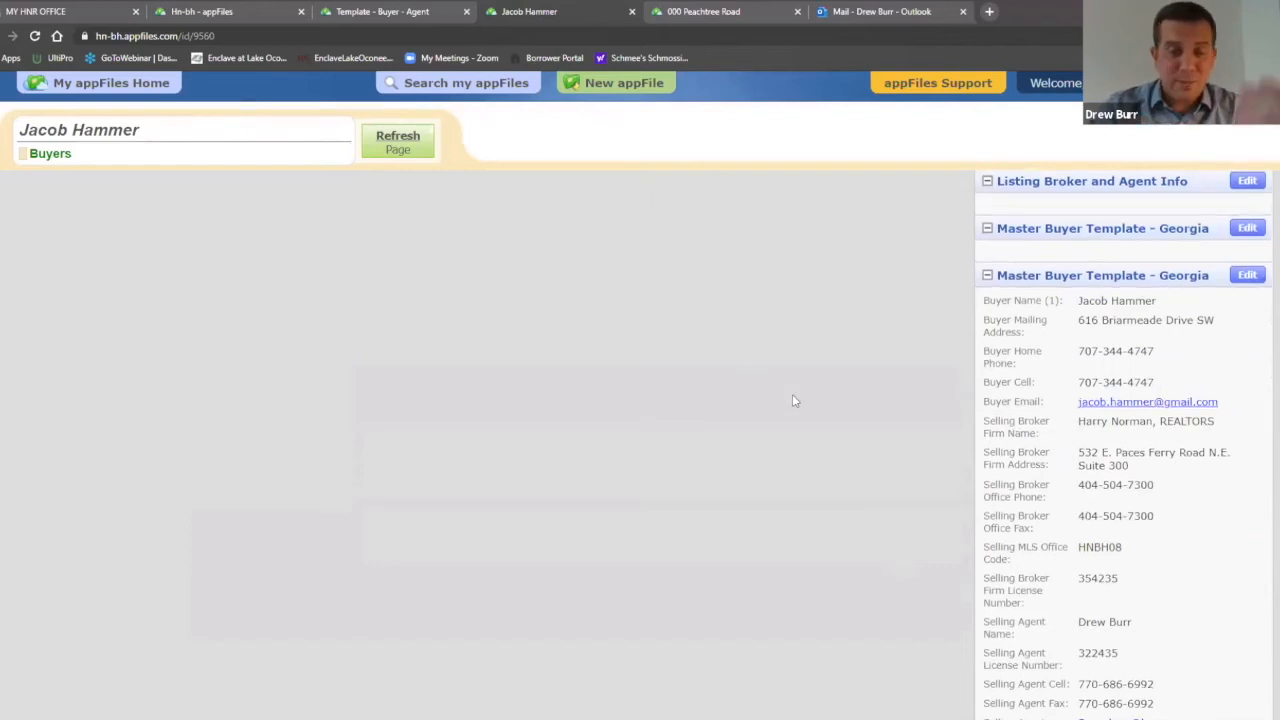
{"action": "scroll", "coordinate": [792, 394], "scroll_direction": "up", "scroll_amount": 6}
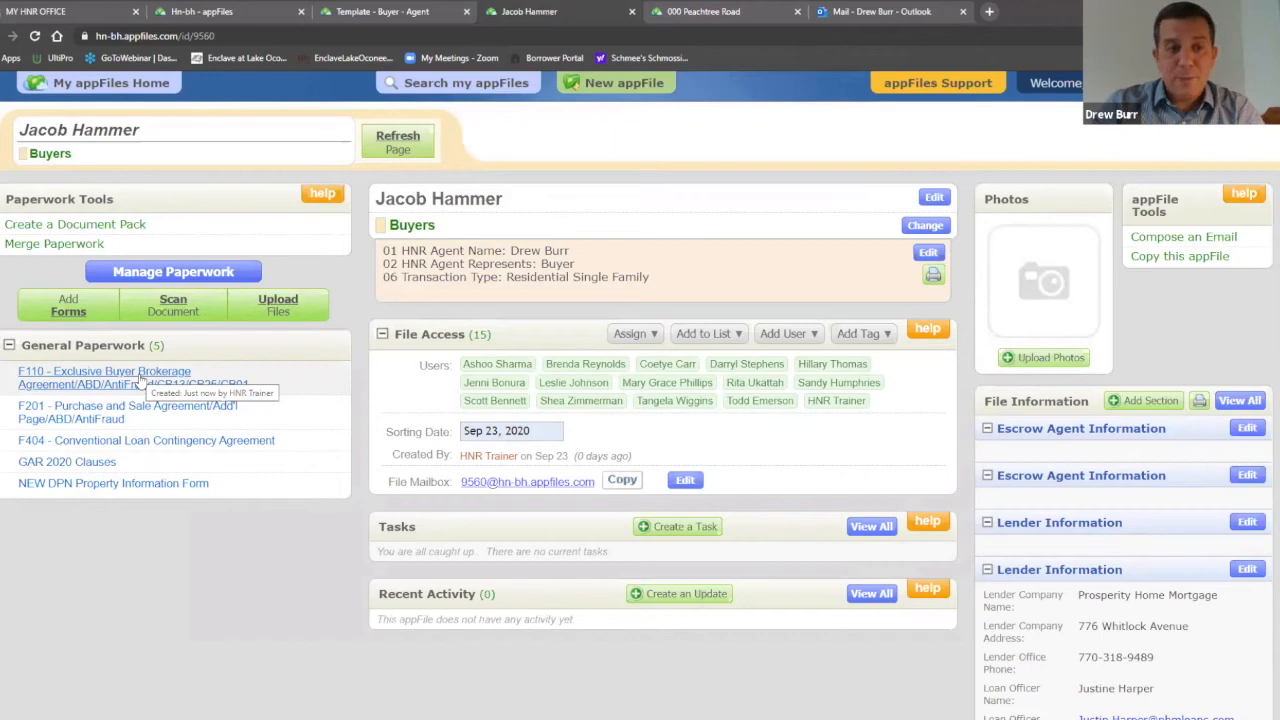
Step: Open the F110 Exclusive Buyer Brokerage Agreement and begin an import using F201 as the source form
{"action": "left_click", "coordinate": [141, 378]}
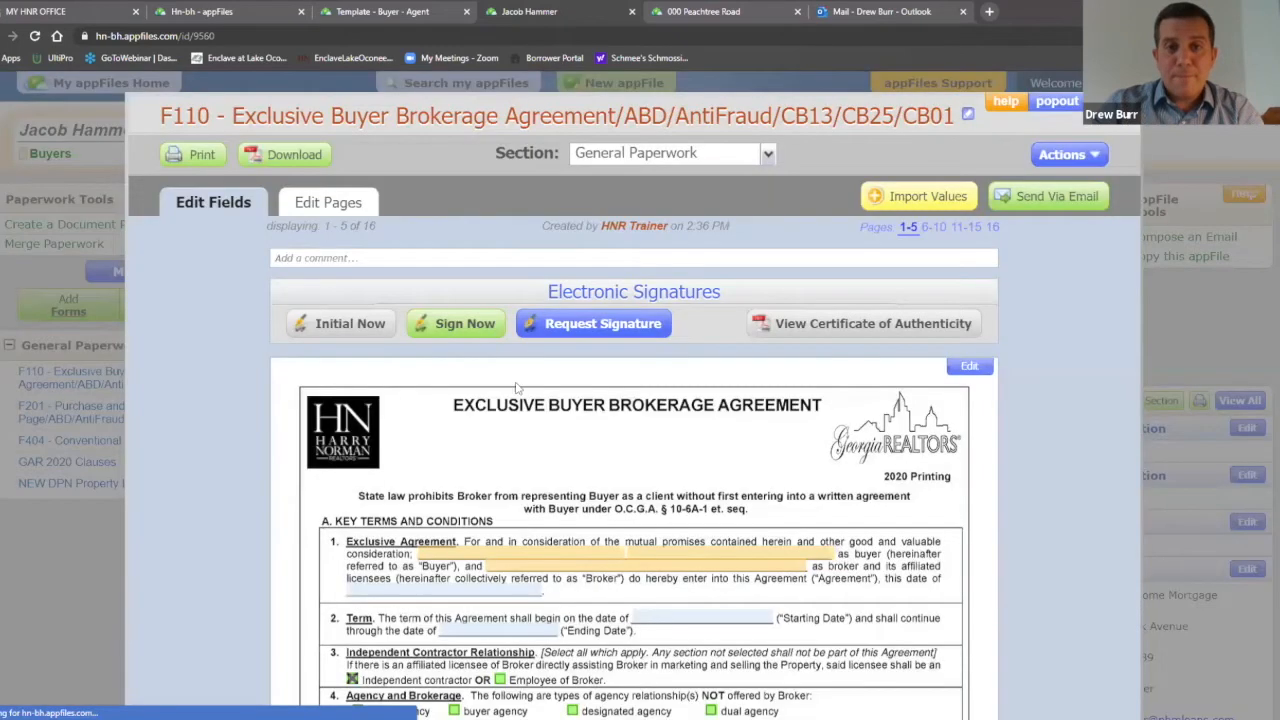
{"action": "left_click", "coordinate": [946, 197]}
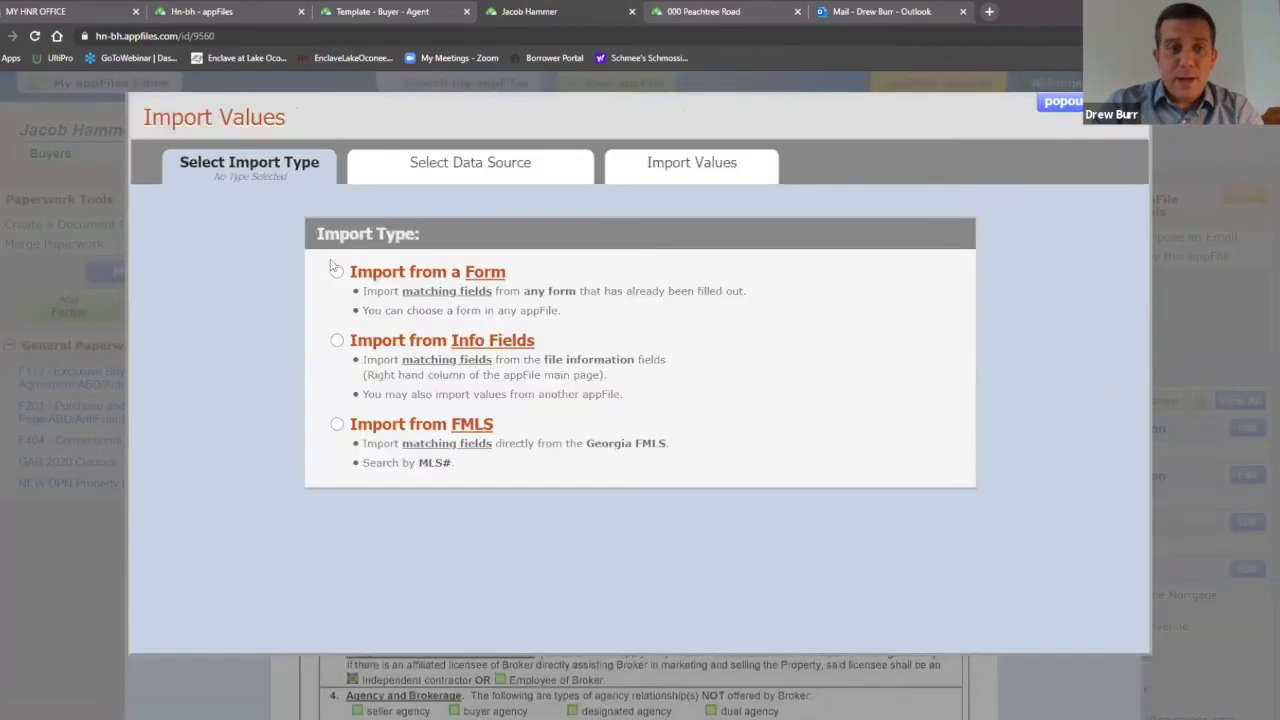
{"action": "left_click", "coordinate": [336, 272]}
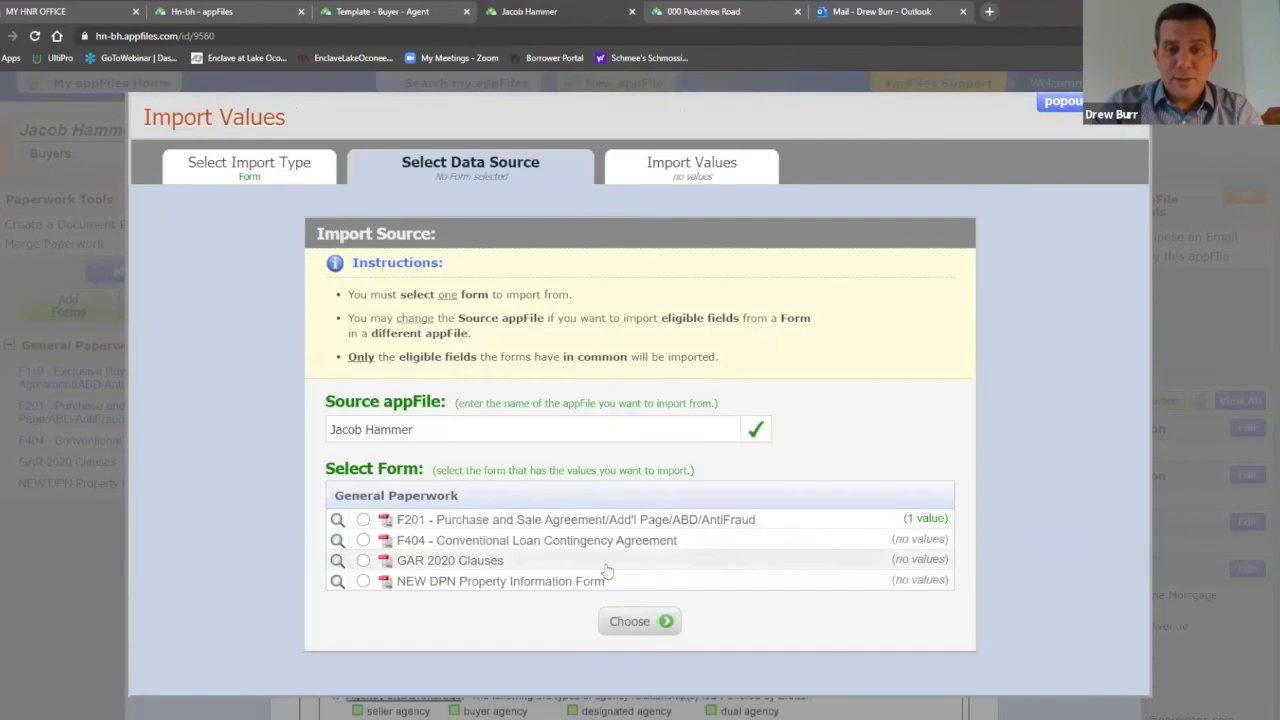
{"action": "left_click", "coordinate": [363, 520]}
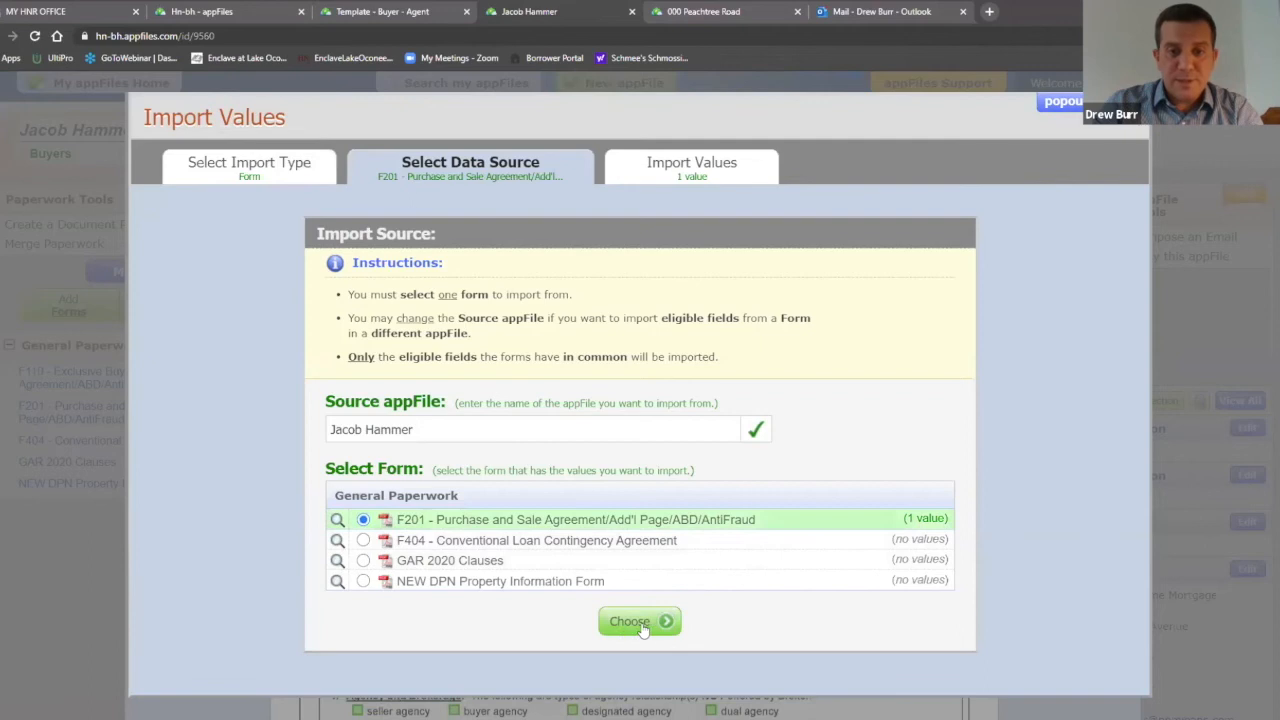
{"action": "left_click", "coordinate": [645, 621]}
{"action": "left_click", "coordinate": [643, 366]}
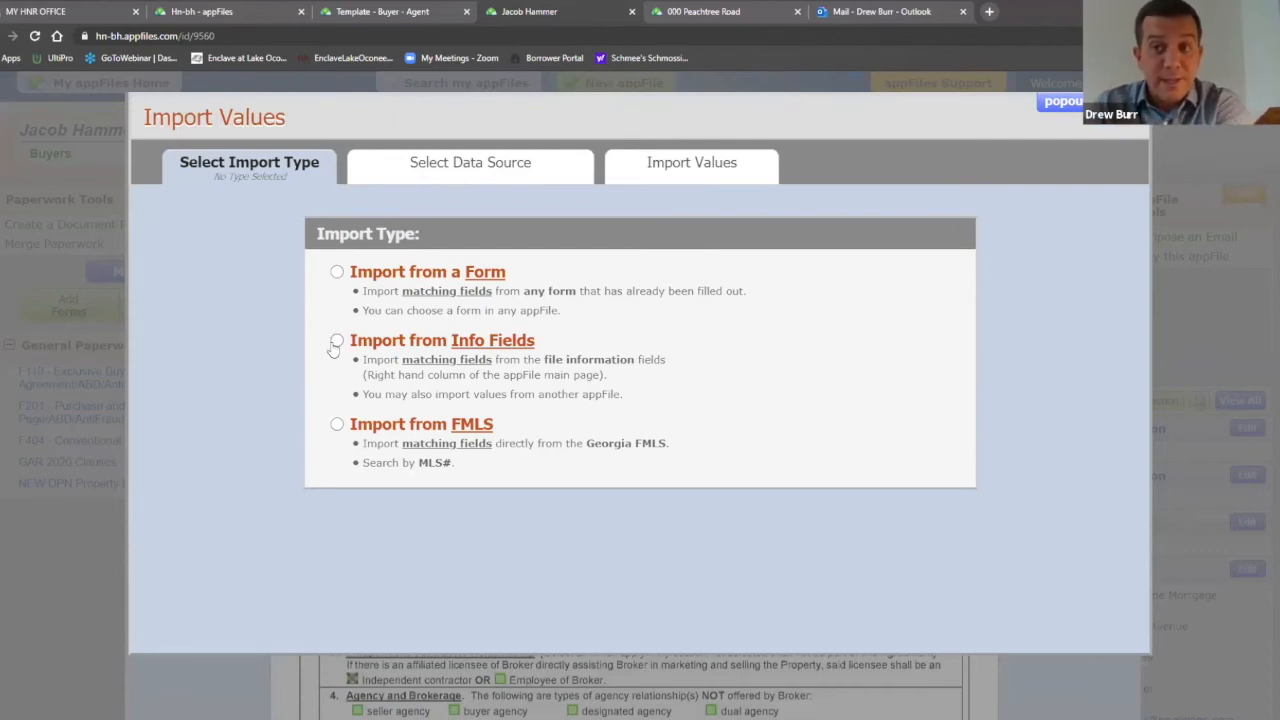
Step: Import the 16 values from the Master Buyer Template - Georgia info fields into F110 instead
{"action": "left_click", "coordinate": [337, 341]}
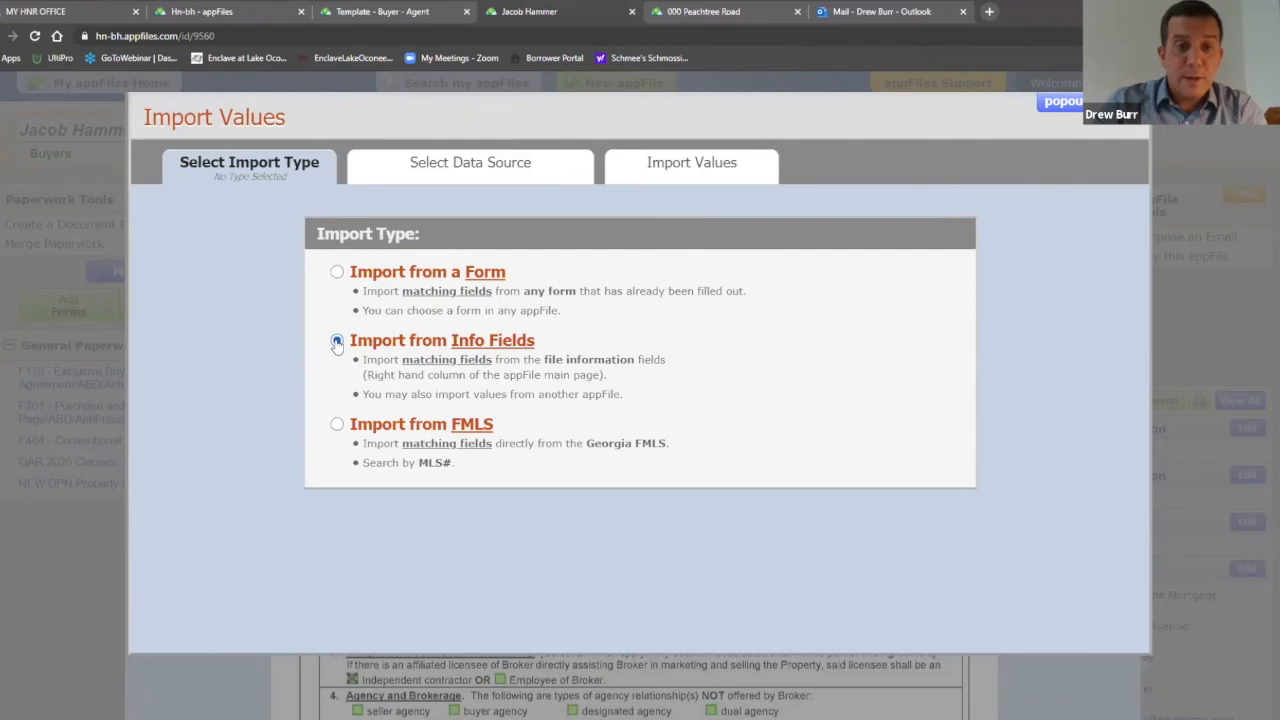
{"action": "scroll", "coordinate": [996, 246], "scroll_direction": "down", "scroll_amount": 3}
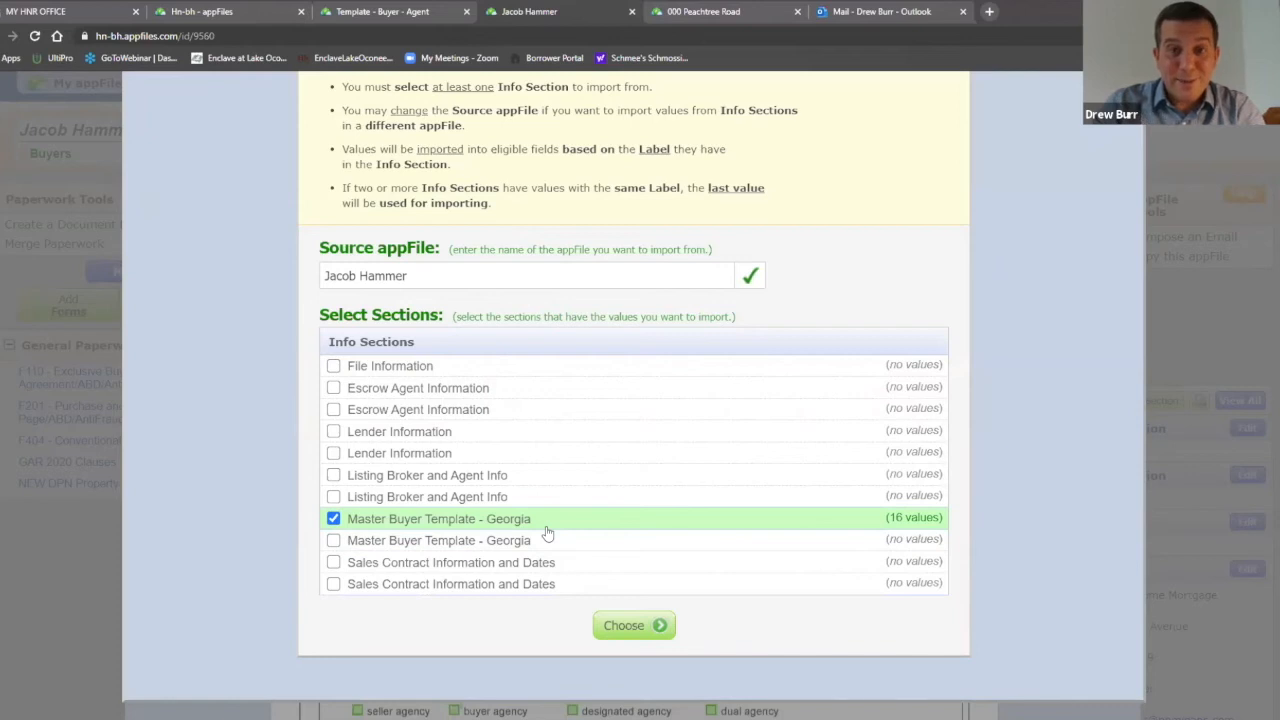
{"action": "left_click", "coordinate": [650, 627]}
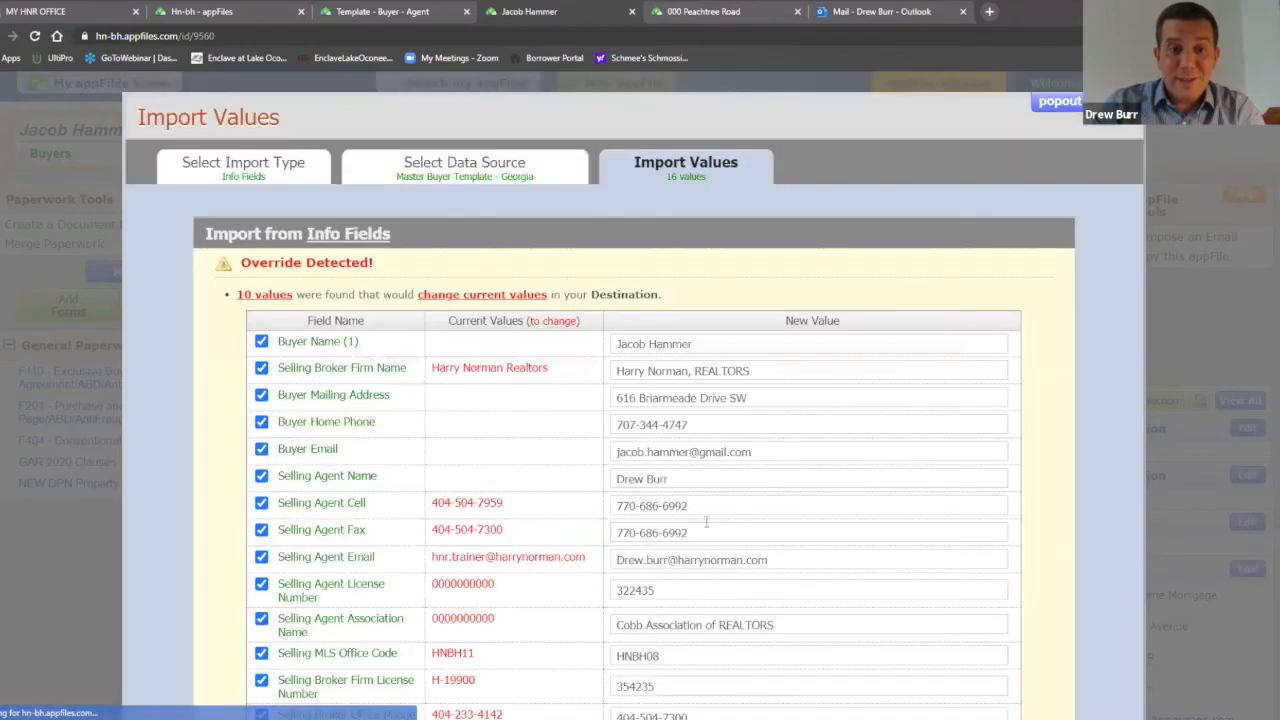
{"action": "scroll", "coordinate": [918, 331], "scroll_direction": "down", "scroll_amount": 3}
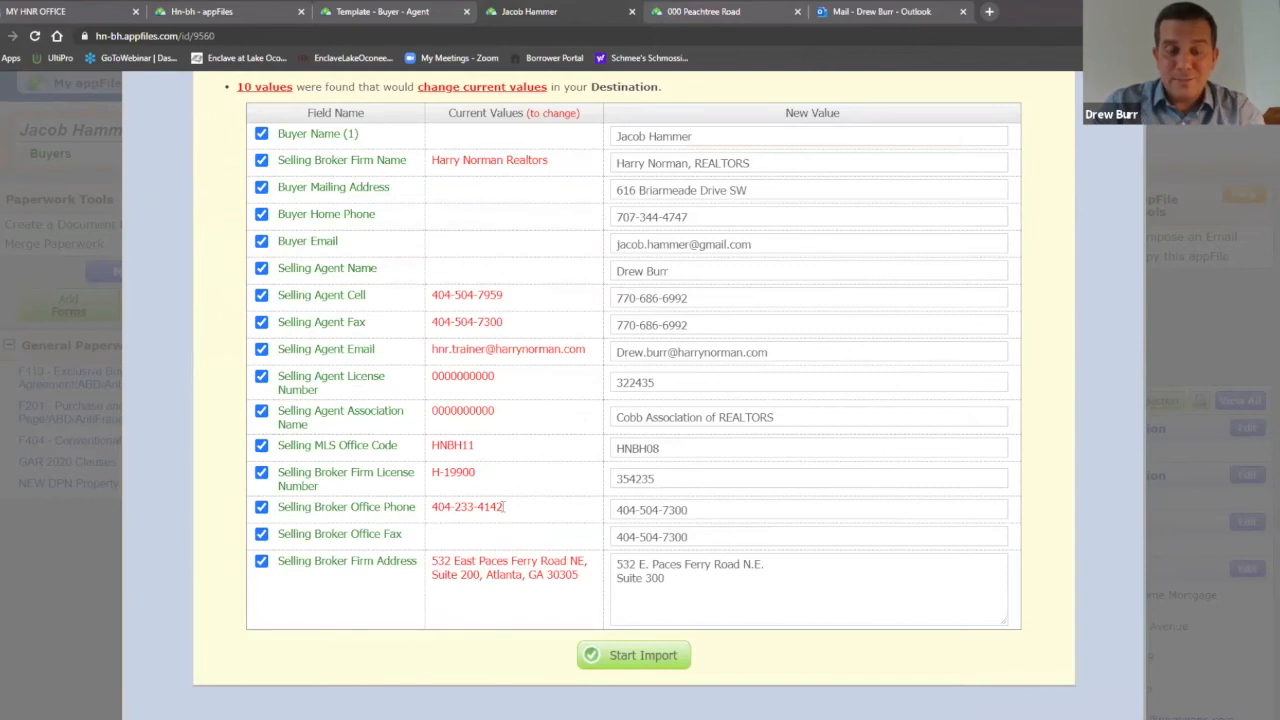
{"action": "left_click", "coordinate": [195, 10]}
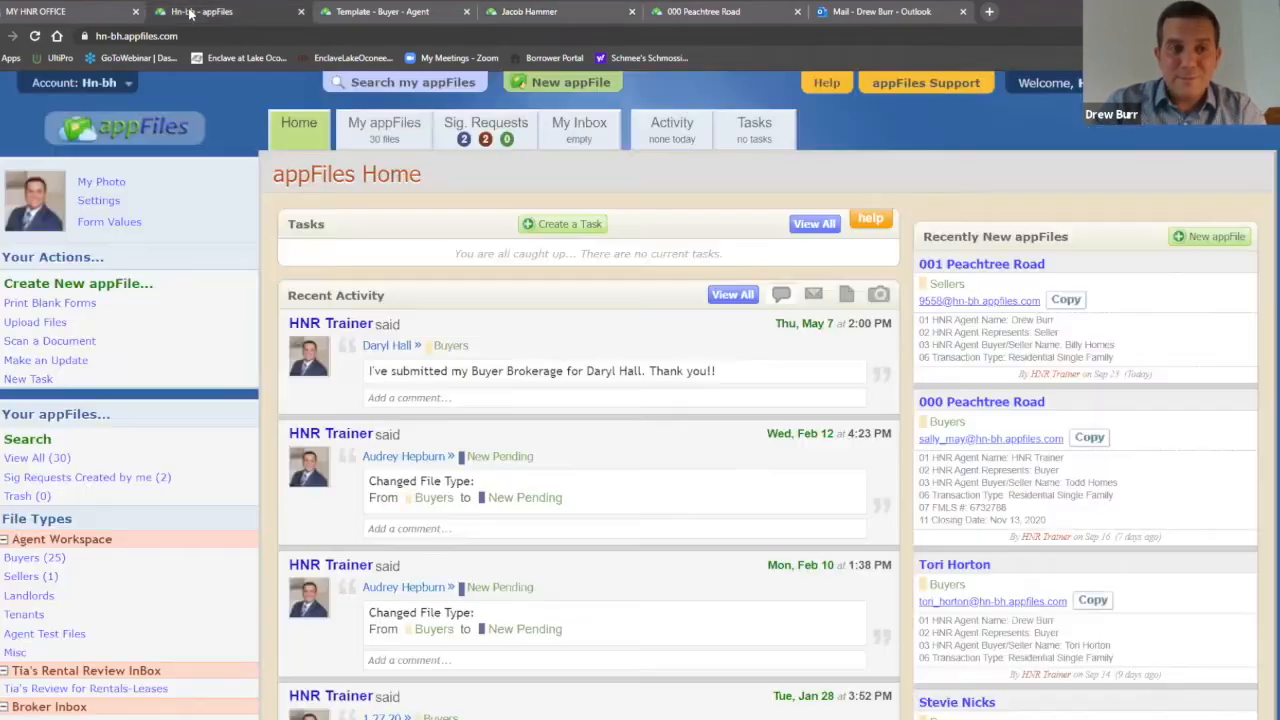
{"action": "left_click", "coordinate": [330, 11]}
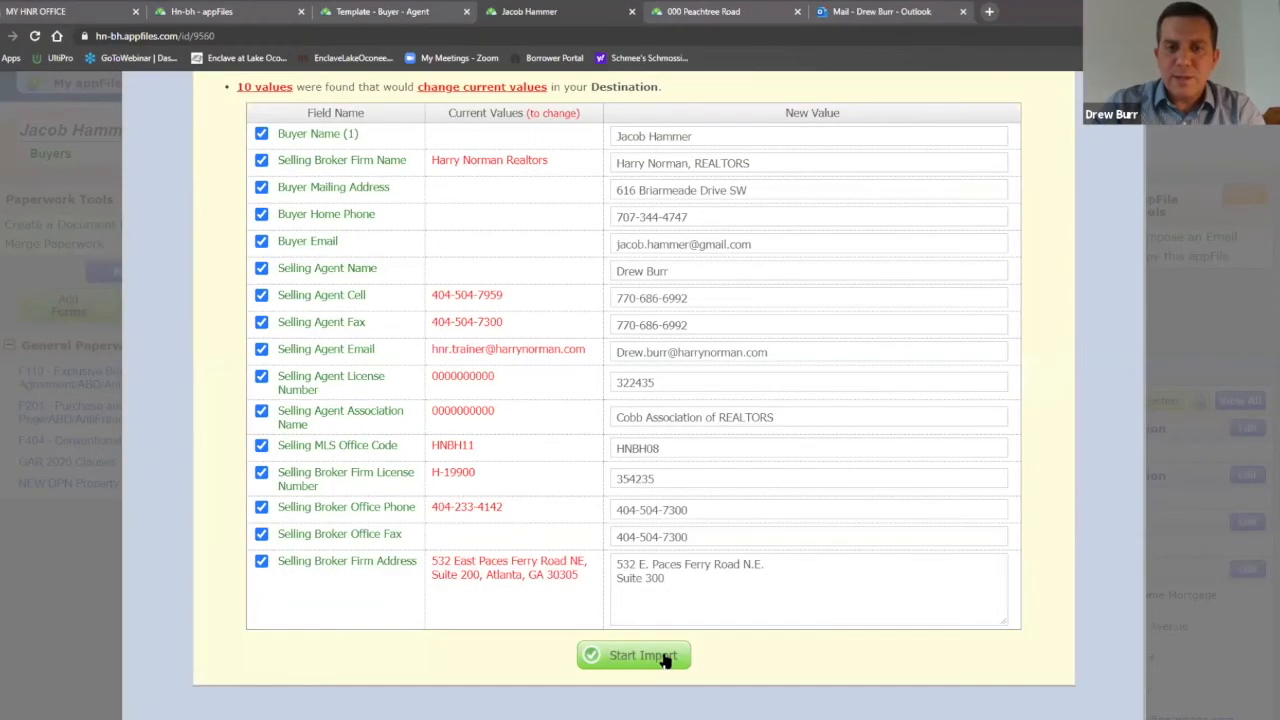
{"action": "left_click", "coordinate": [632, 716]}
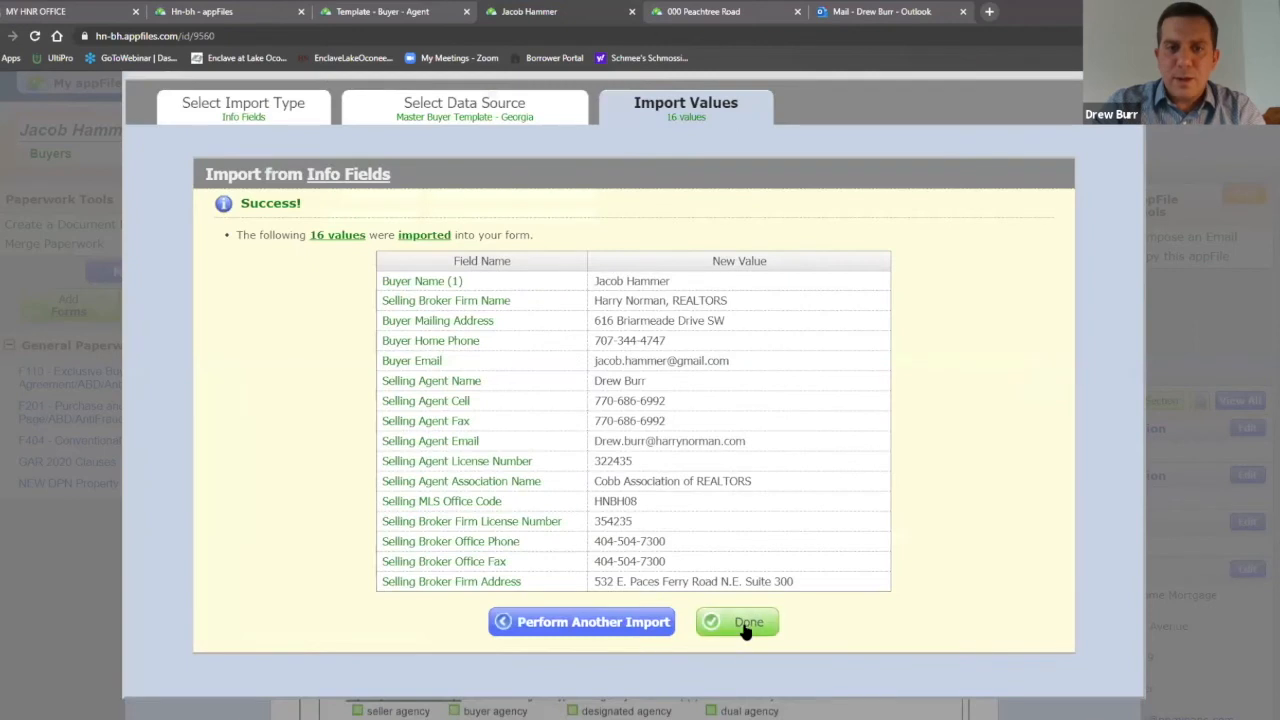
{"action": "left_click", "coordinate": [748, 624]}
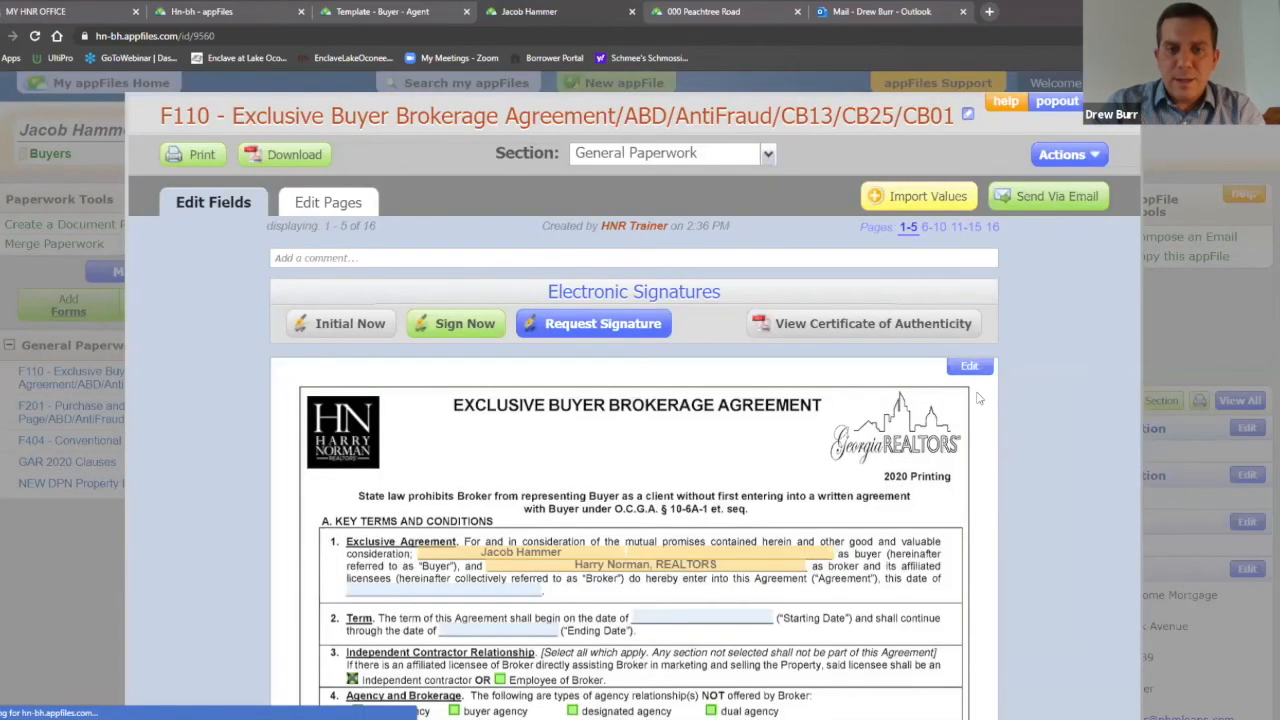
Step: Review the imported F110 fields, then close the agreement
{"action": "scroll", "coordinate": [1029, 350], "scroll_direction": "down", "scroll_amount": 3}
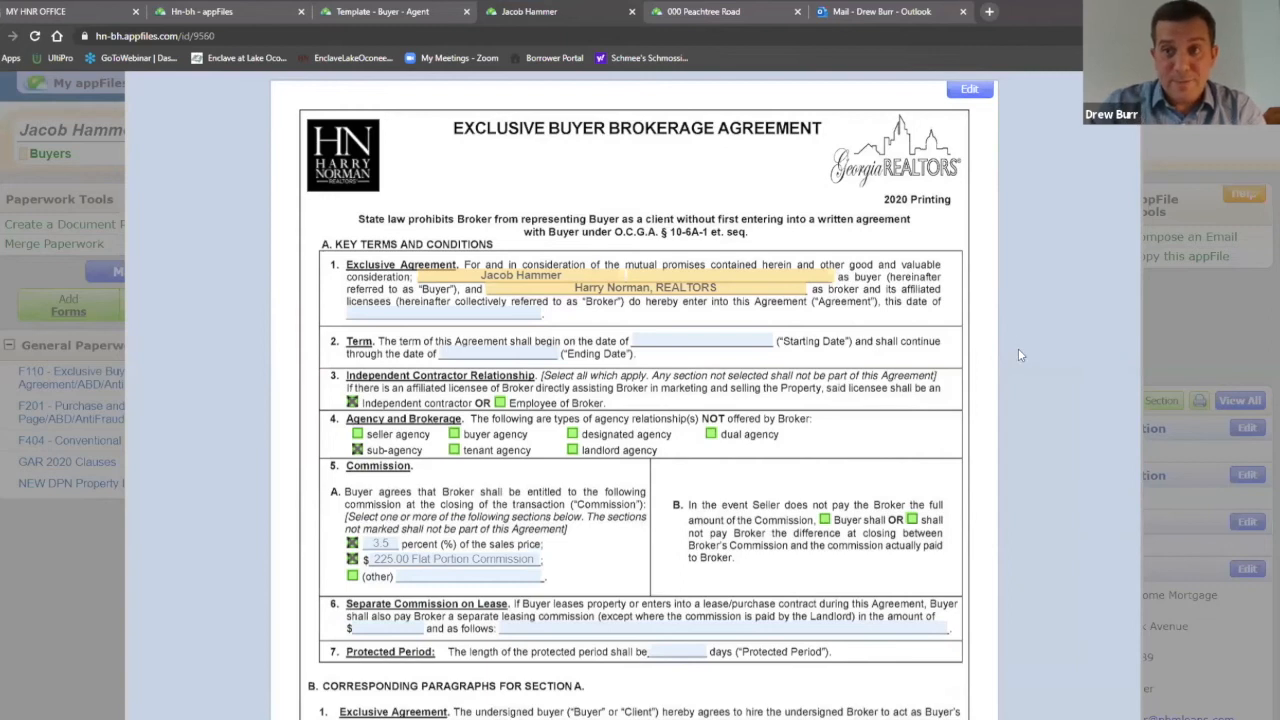
{"action": "scroll", "coordinate": [1020, 348], "scroll_direction": "up", "scroll_amount": 3}
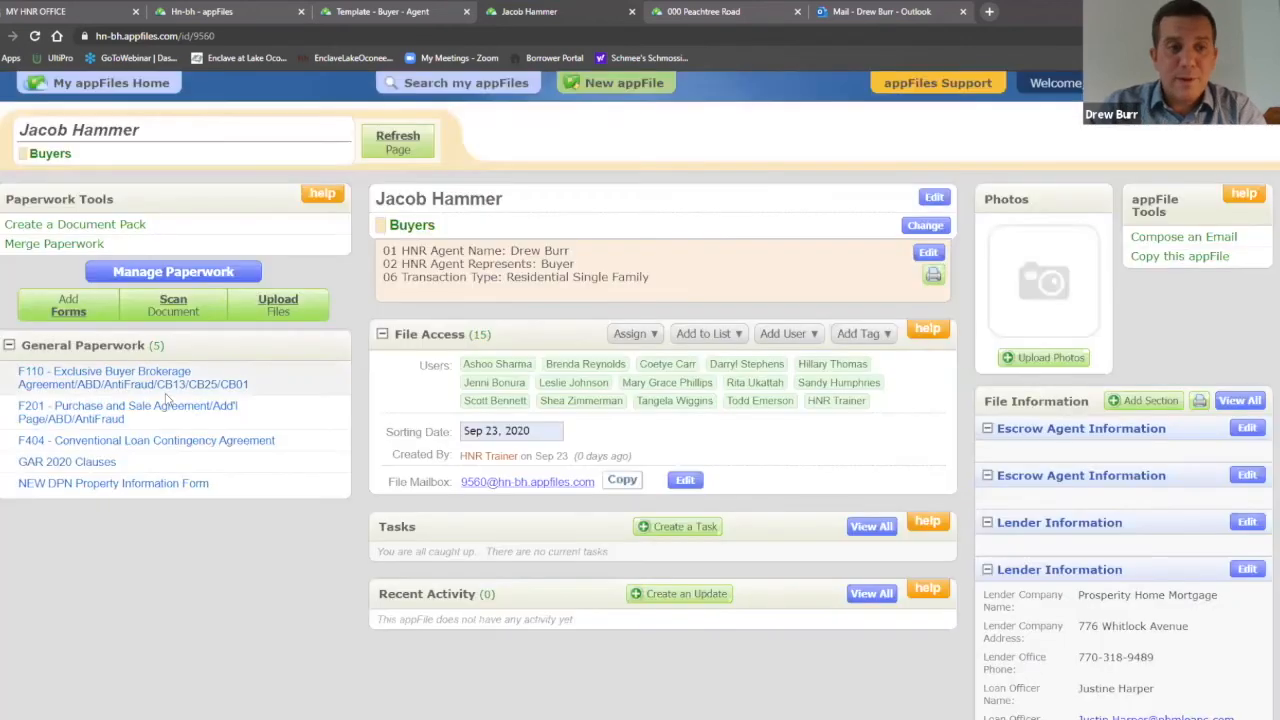
{"action": "key", "text": "Escape"}
Step: Import the 16 Master Buyer Template - Georgia info-field values into F201, then start a second import
{"action": "left_click", "coordinate": [155, 415]}
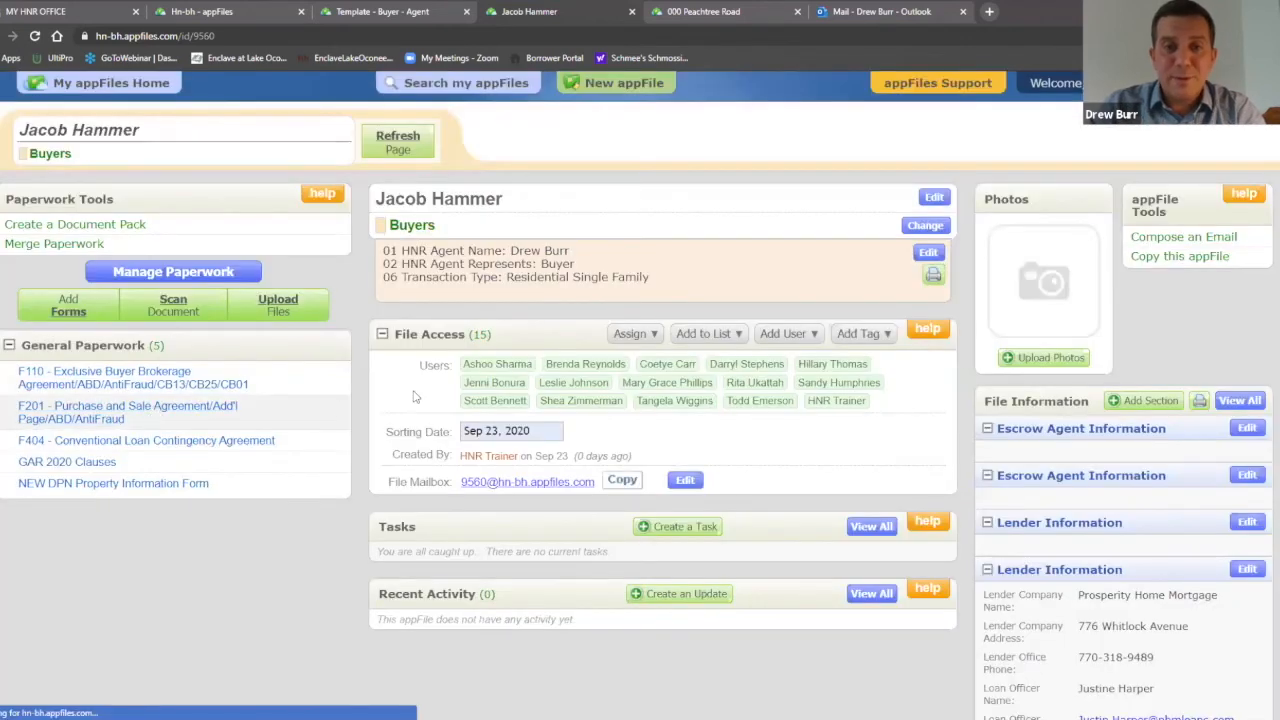
{"action": "left_click", "coordinate": [850, 197]}
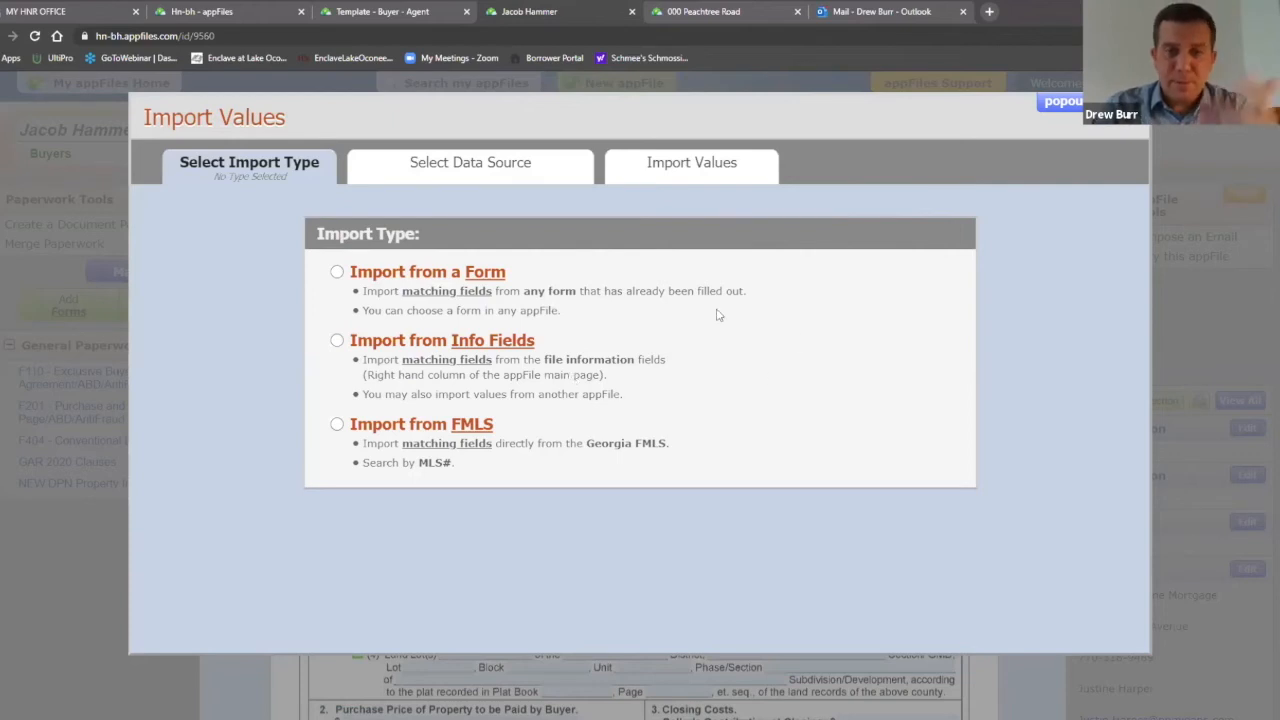
{"action": "left_click", "coordinate": [340, 342]}
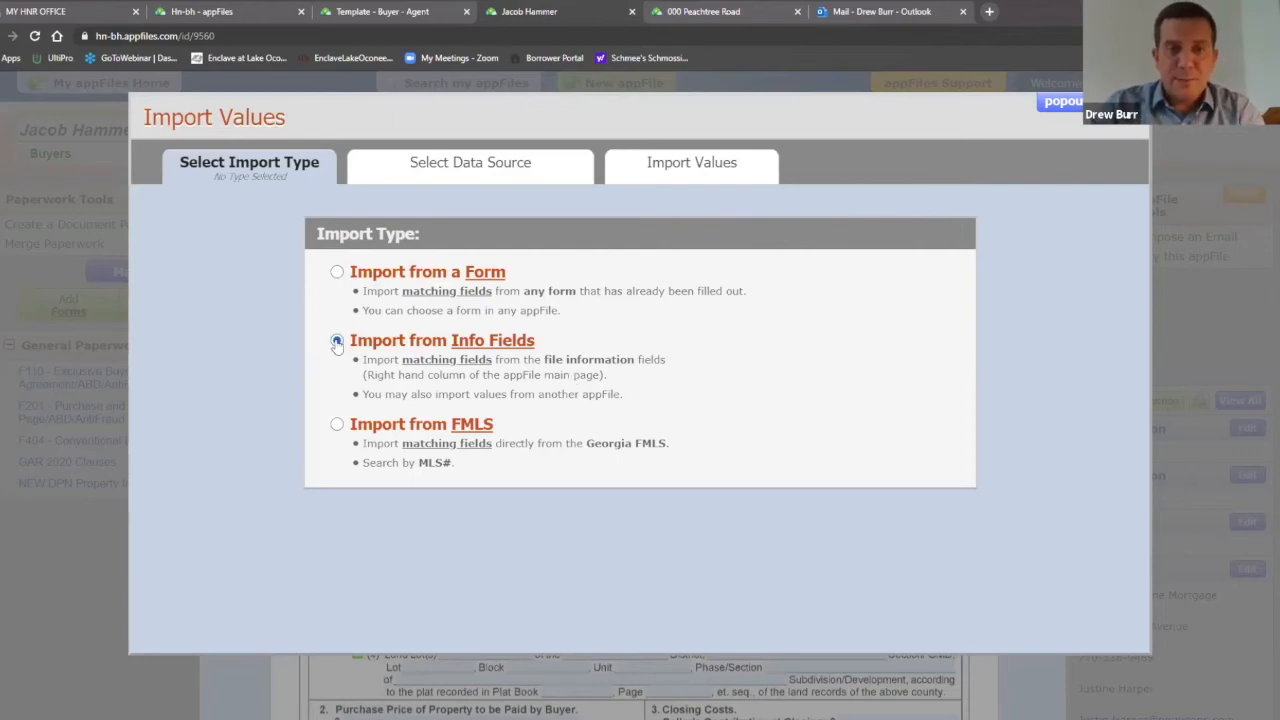
{"action": "scroll", "coordinate": [1012, 288], "scroll_direction": "down", "scroll_amount": 2}
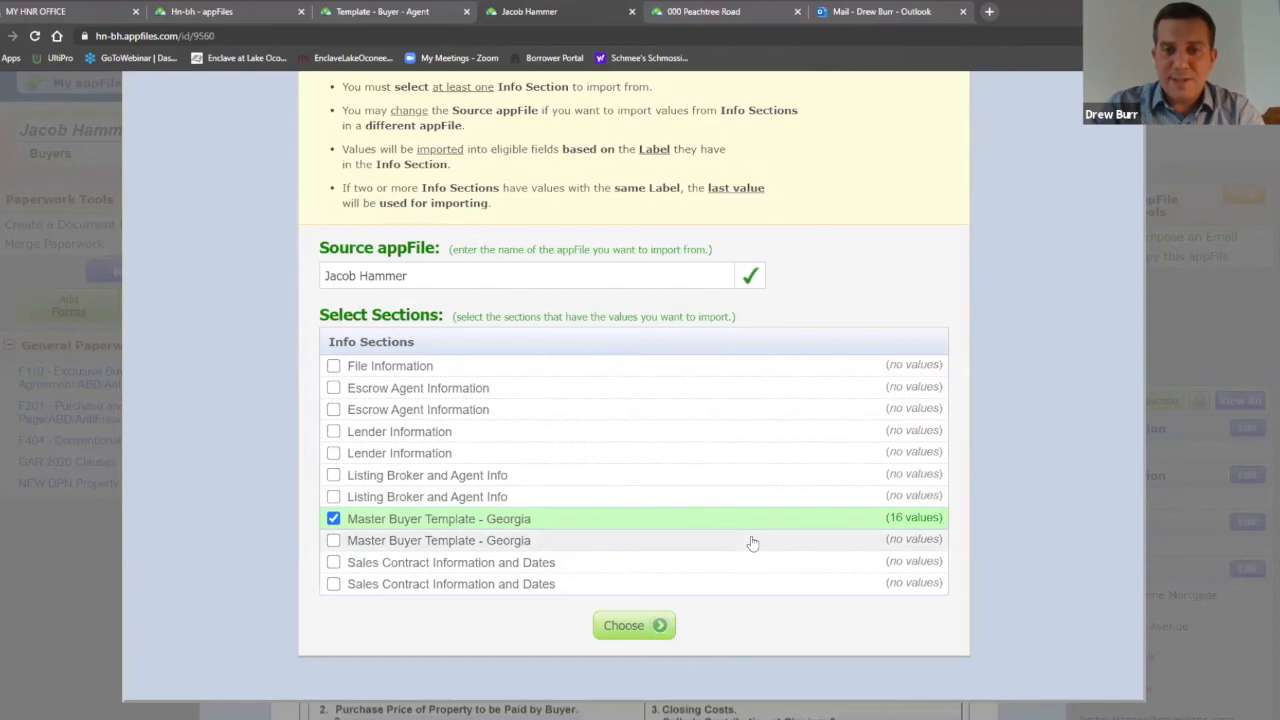
{"action": "left_click", "coordinate": [648, 628]}
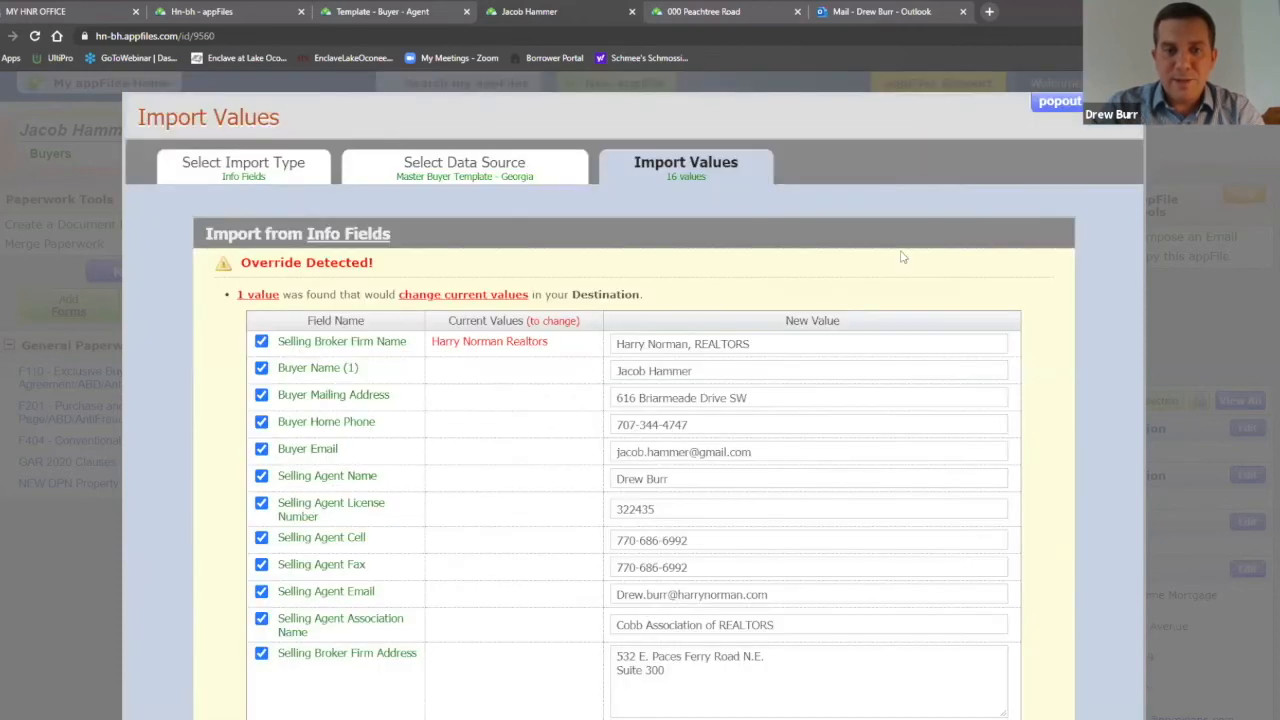
{"action": "scroll", "coordinate": [918, 261], "scroll_direction": "down", "scroll_amount": 2}
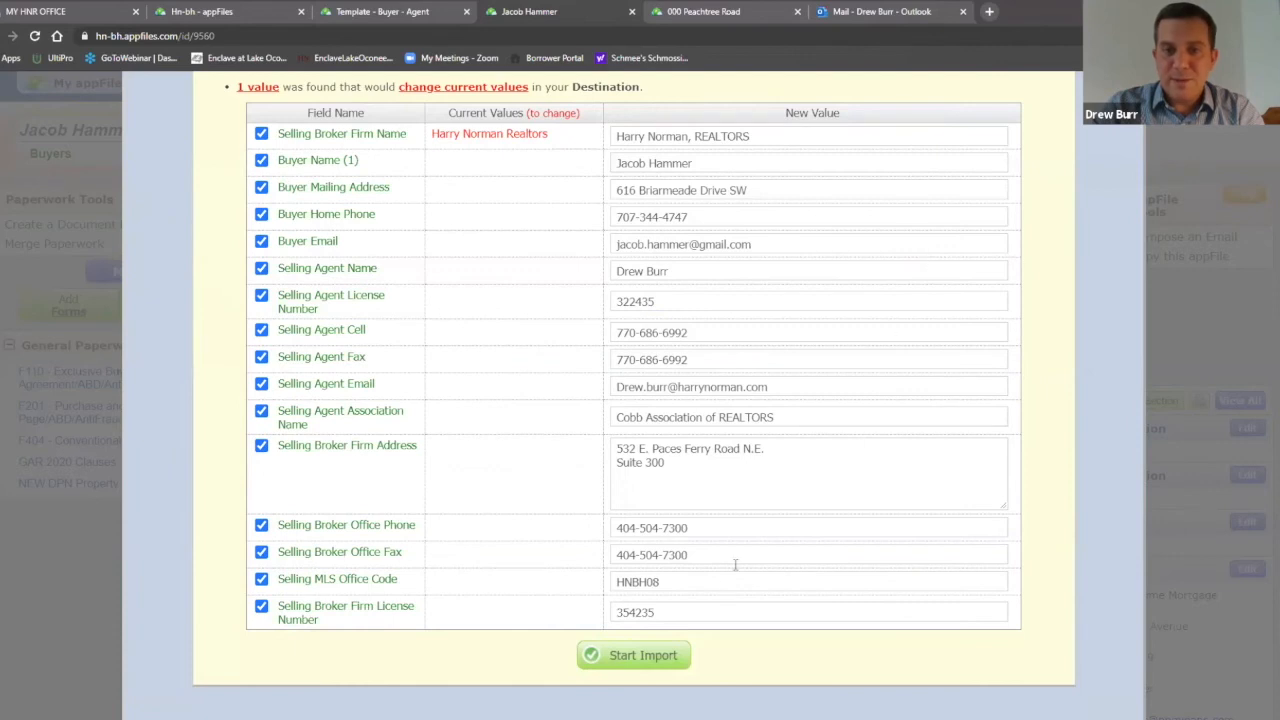
{"action": "left_click", "coordinate": [664, 654]}
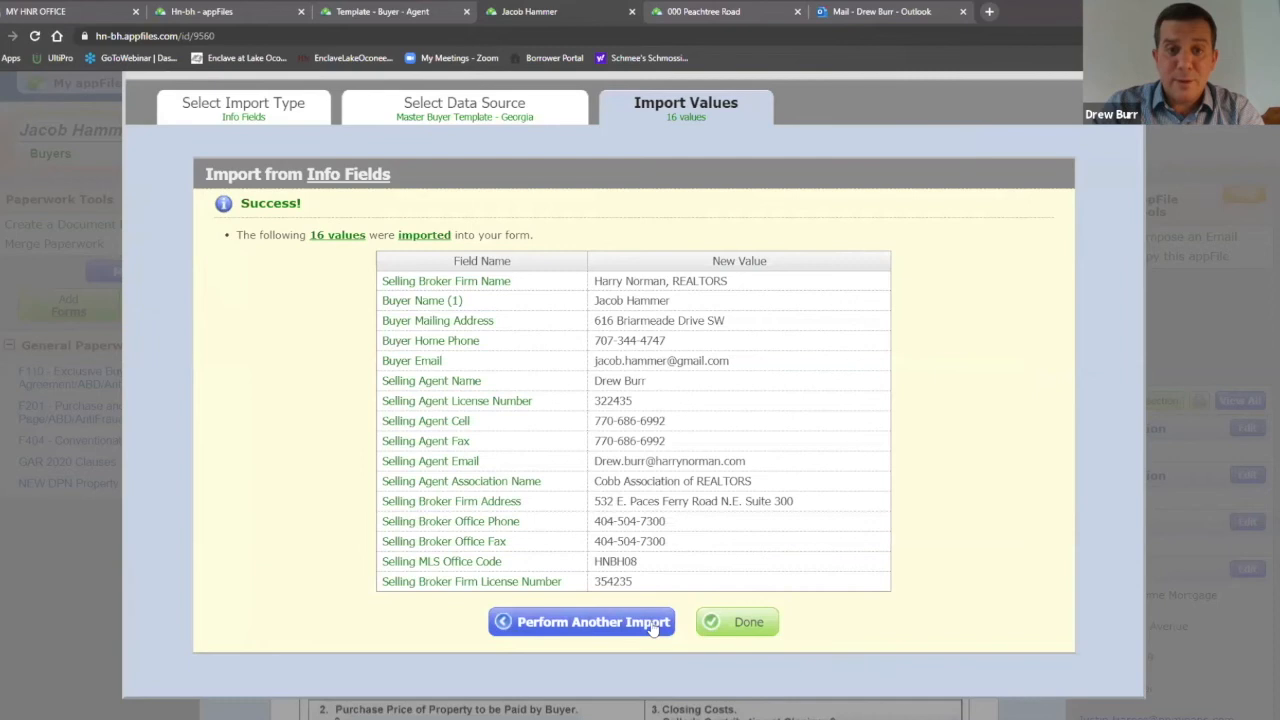
{"action": "left_click", "coordinate": [651, 621]}
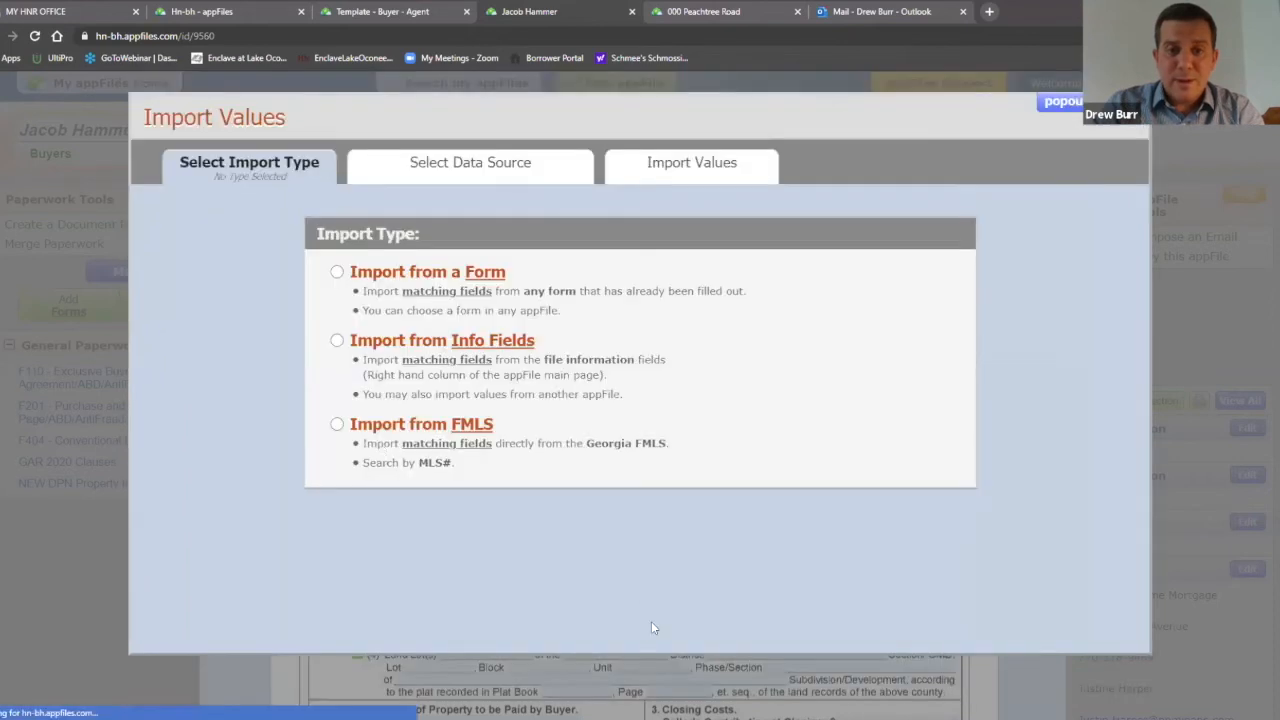
{"action": "left_click", "coordinate": [337, 425]}
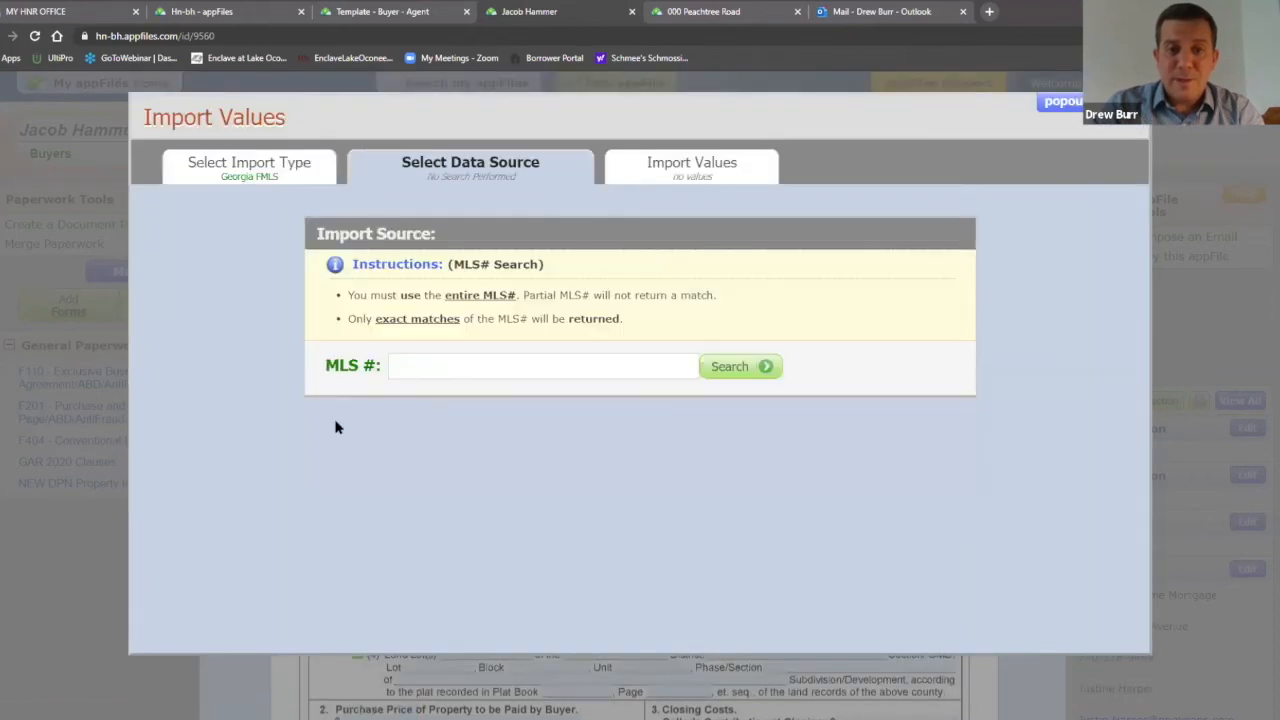
{"action": "left_click", "coordinate": [457, 365]}
{"action": "left_click", "coordinate": [424, 395]}
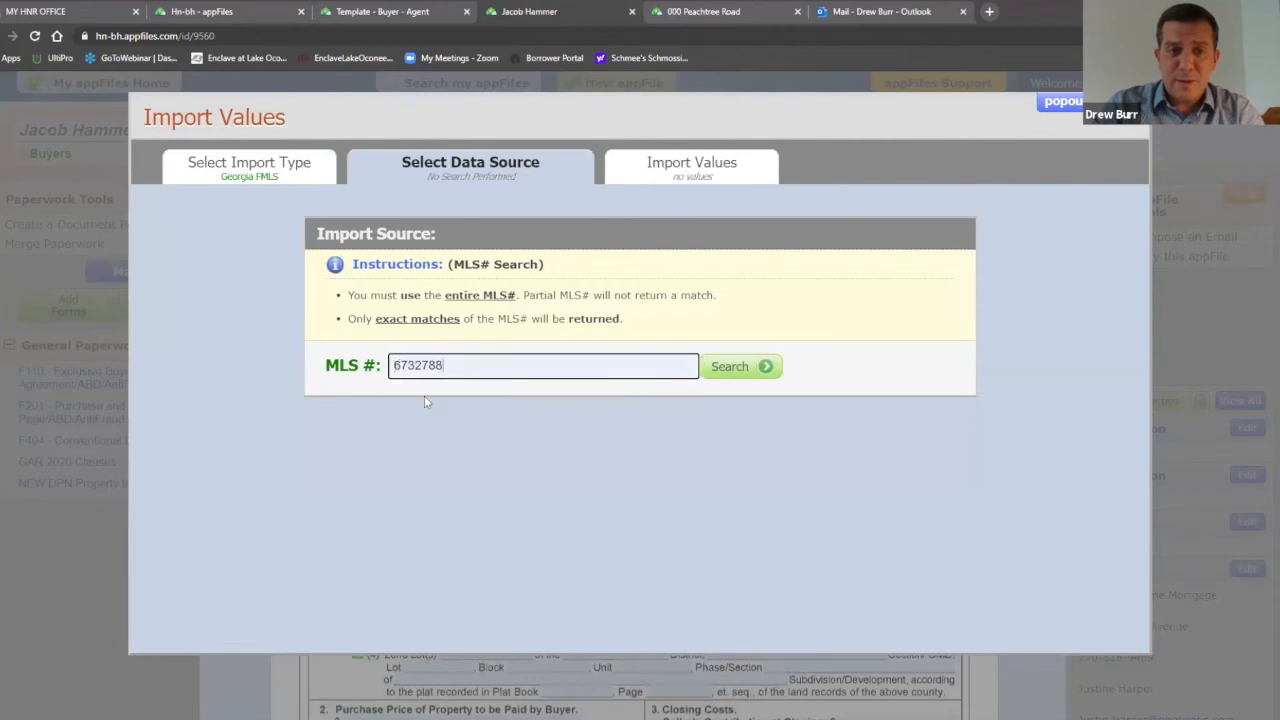
{"action": "left_click", "coordinate": [735, 370]}
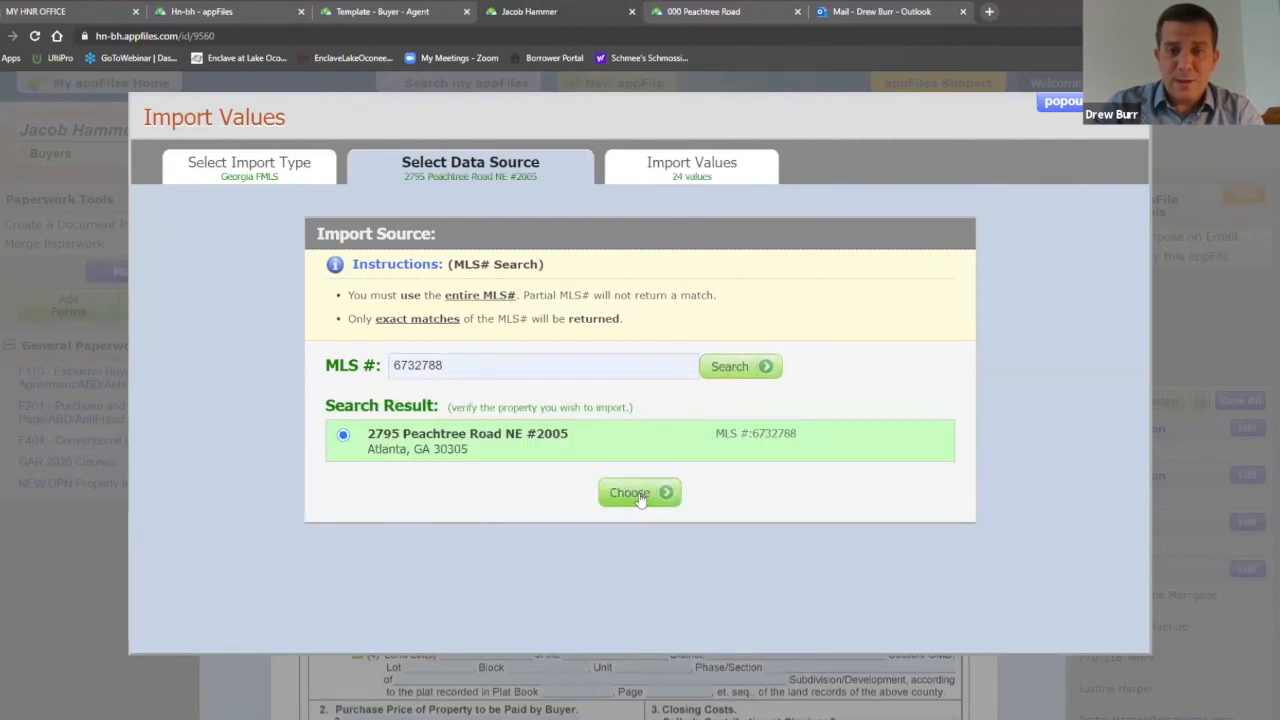
{"action": "left_click", "coordinate": [640, 497]}
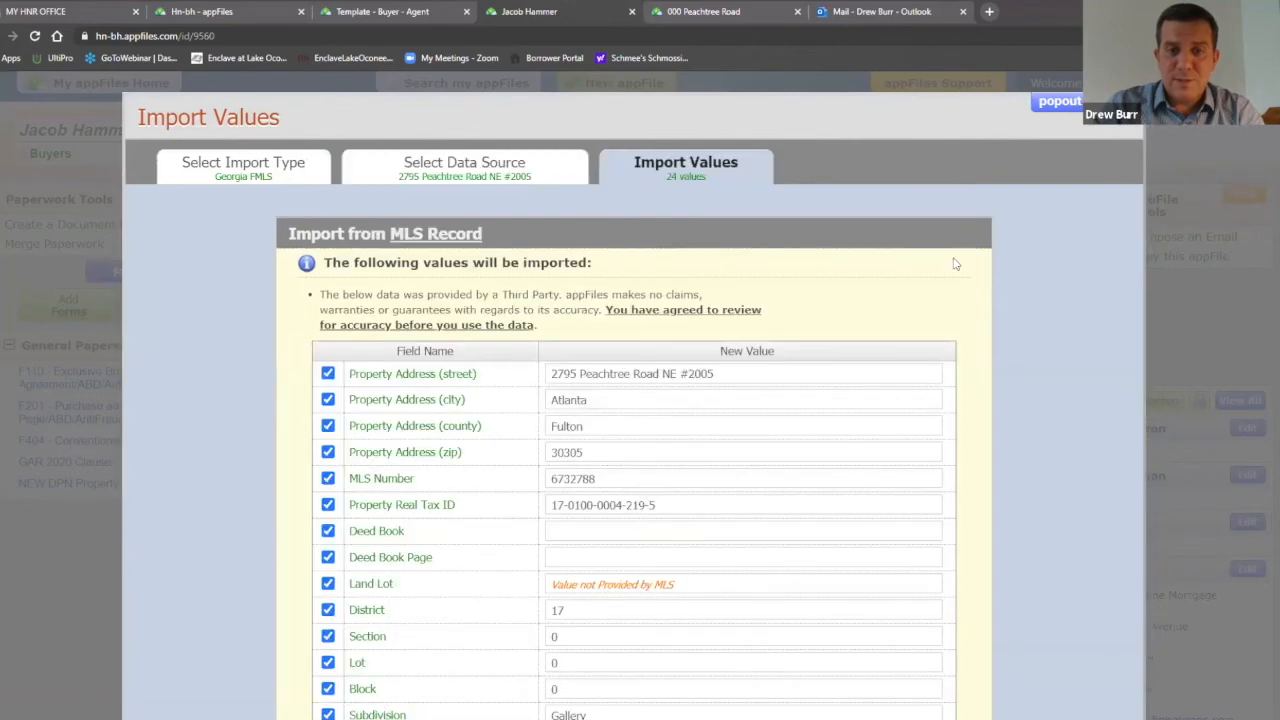
{"action": "scroll", "coordinate": [995, 247], "scroll_direction": "down", "scroll_amount": 4}
{"action": "scroll", "coordinate": [995, 247], "scroll_direction": "down", "scroll_amount": 3}
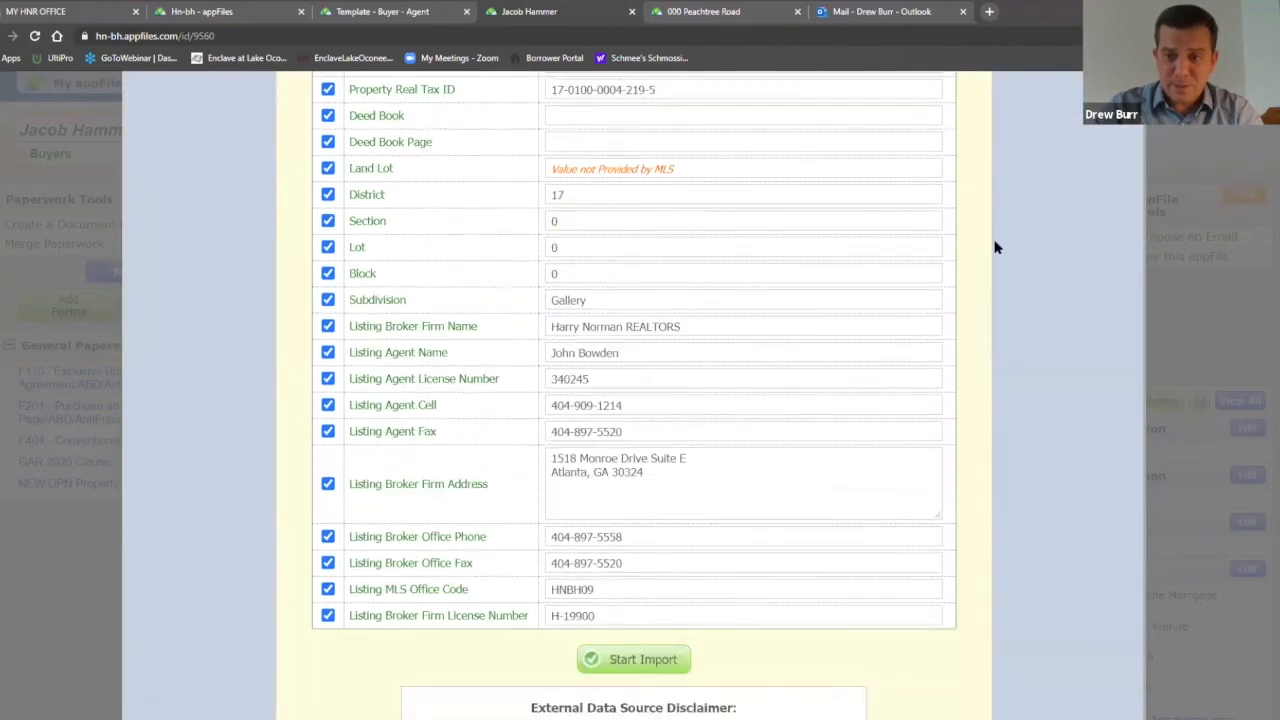
{"action": "scroll", "coordinate": [992, 255], "scroll_direction": "down", "scroll_amount": 3}
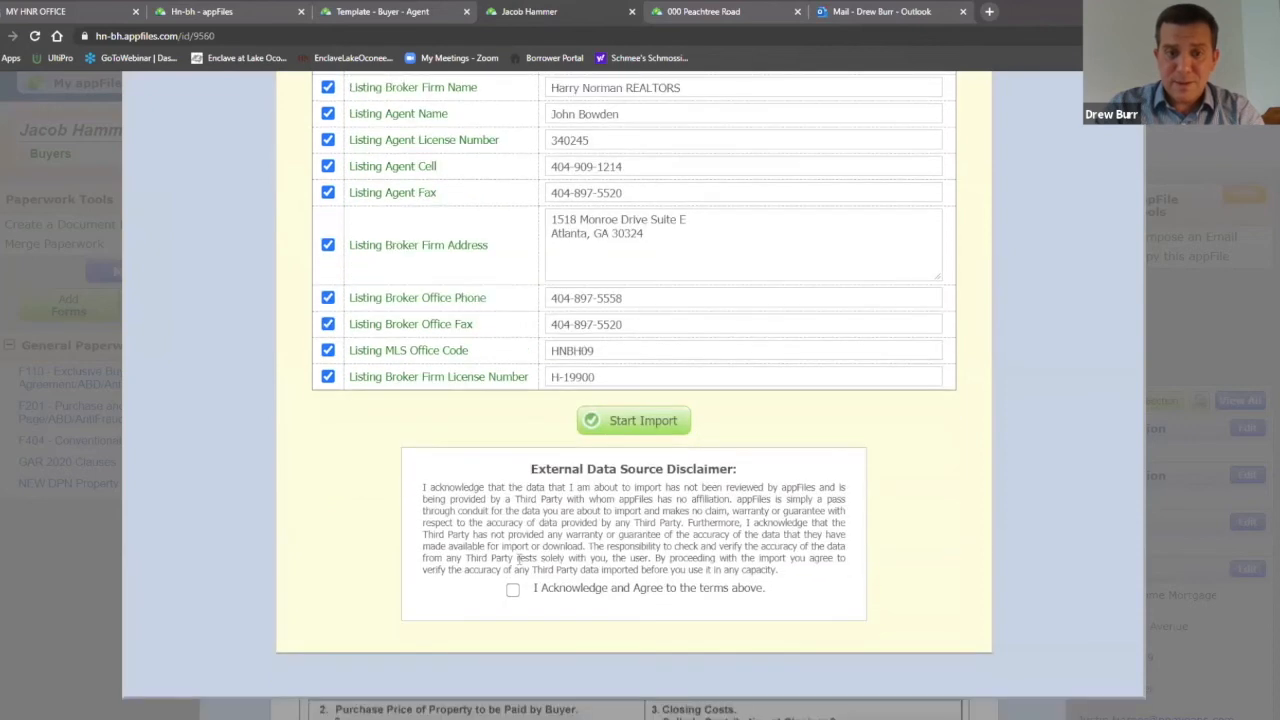
Step: Accept the data-source disclaimer, import the 24 listing values into F201, and review them
{"action": "left_click", "coordinate": [512, 591]}
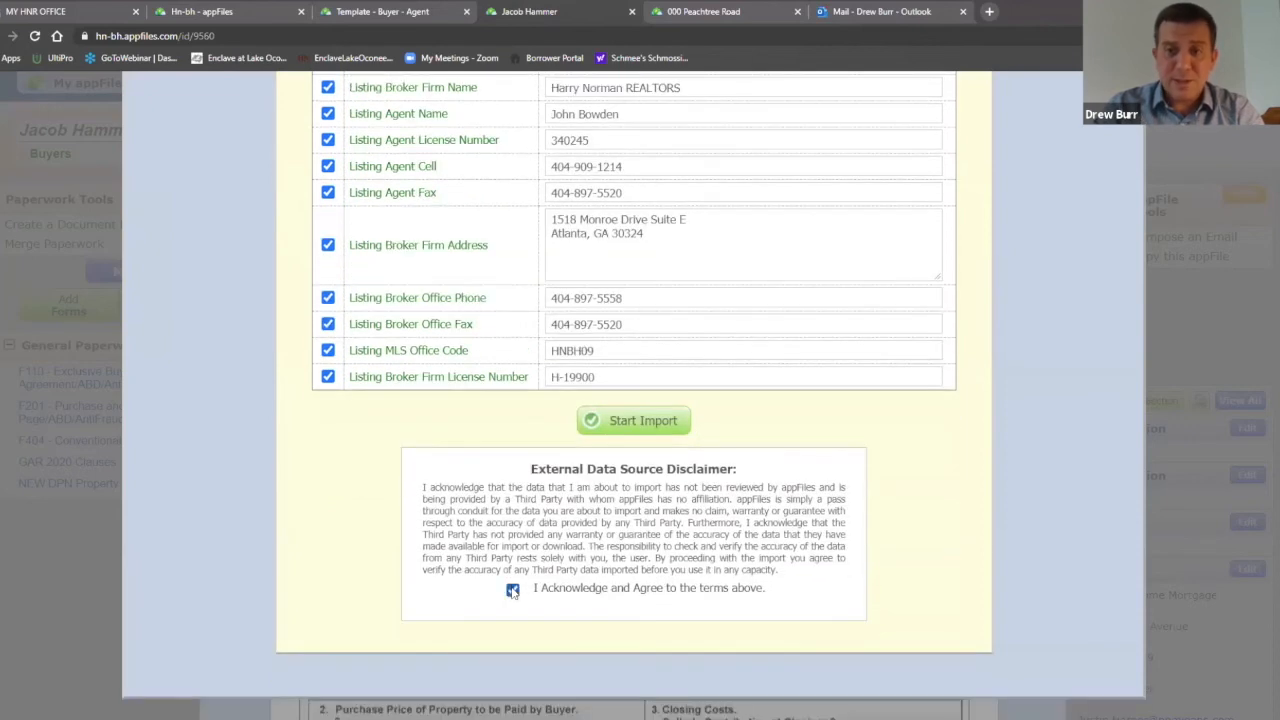
{"action": "left_click", "coordinate": [645, 421]}
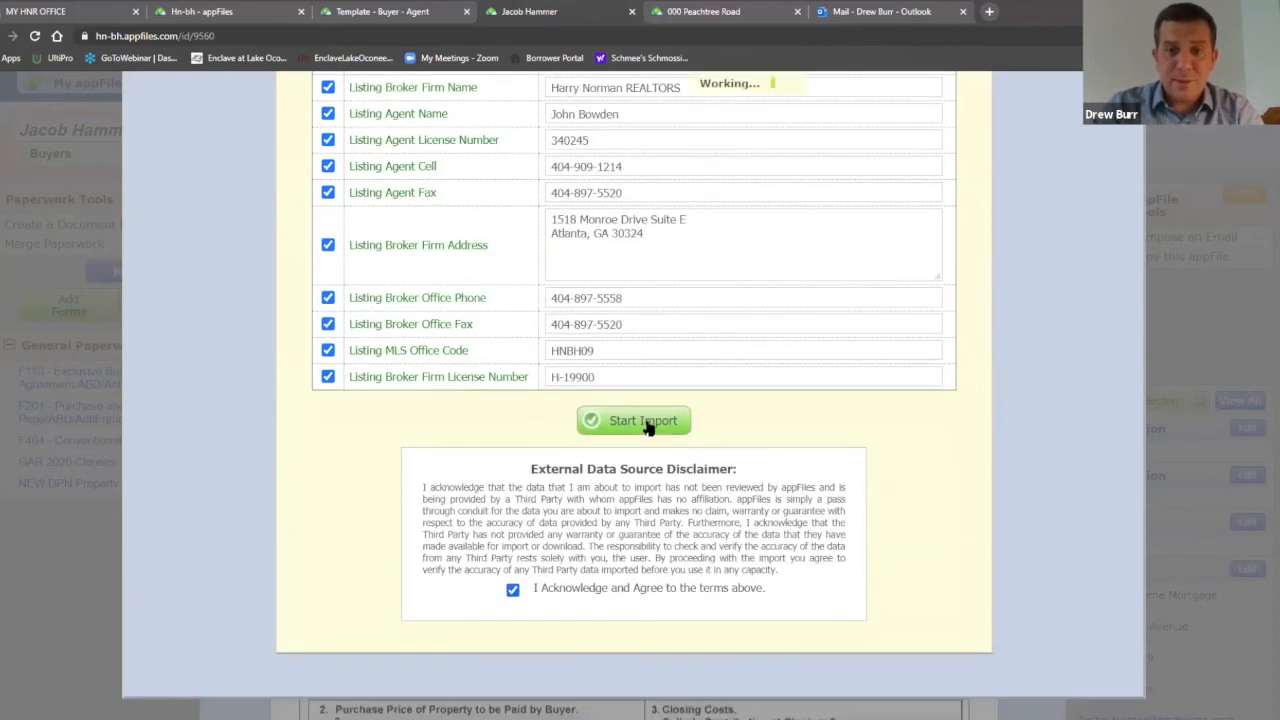
{"action": "left_click", "coordinate": [740, 622]}
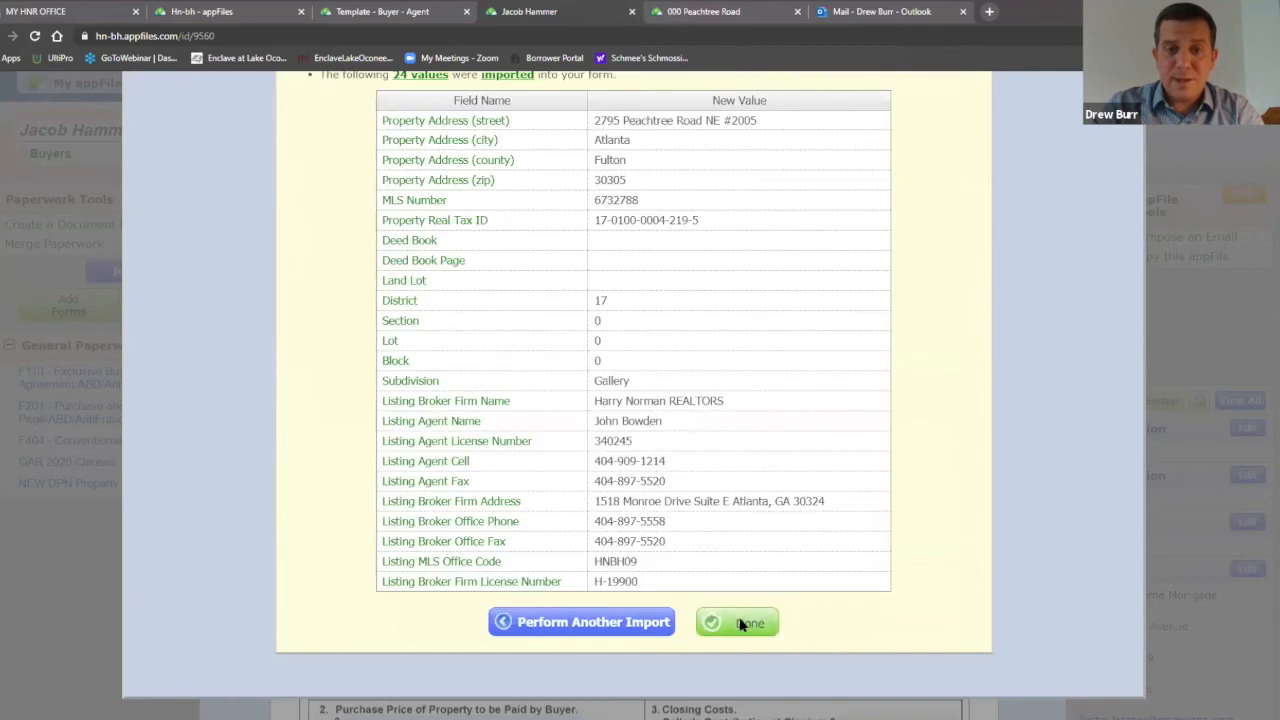
{"action": "scroll", "coordinate": [965, 400], "scroll_direction": "down", "scroll_amount": 2}
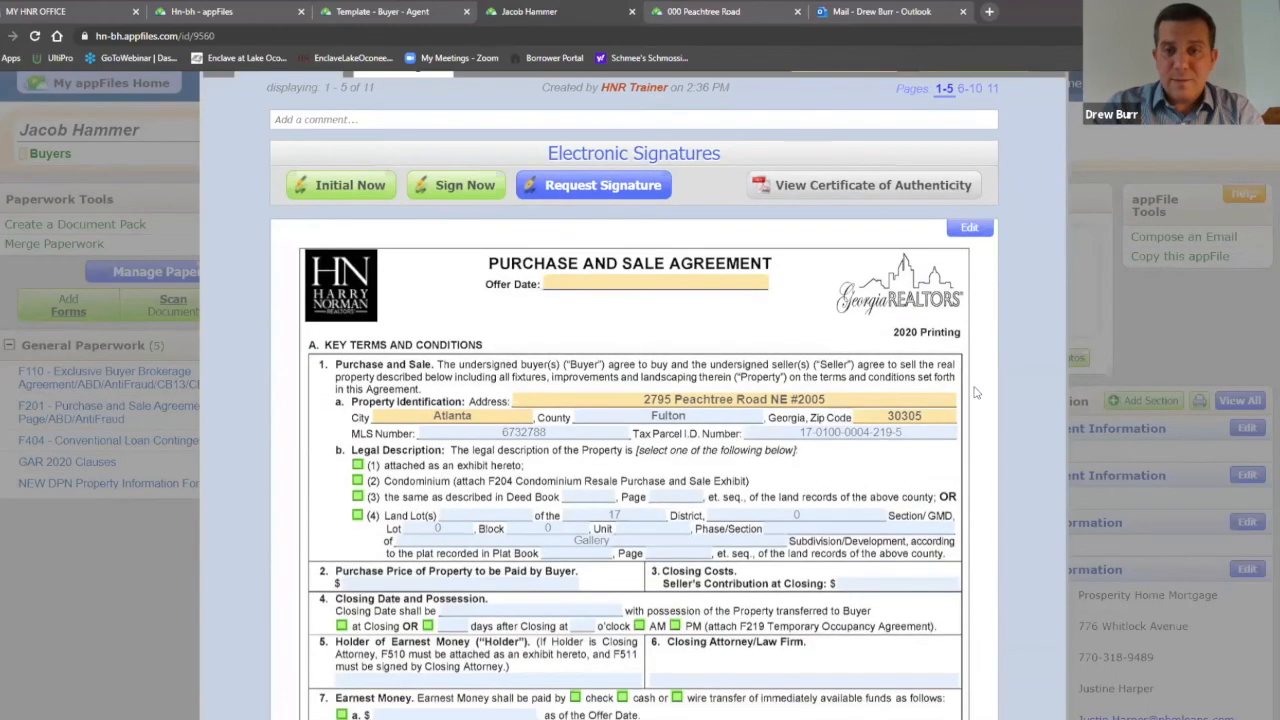
{"action": "scroll", "coordinate": [980, 395], "scroll_direction": "up", "scroll_amount": 2}
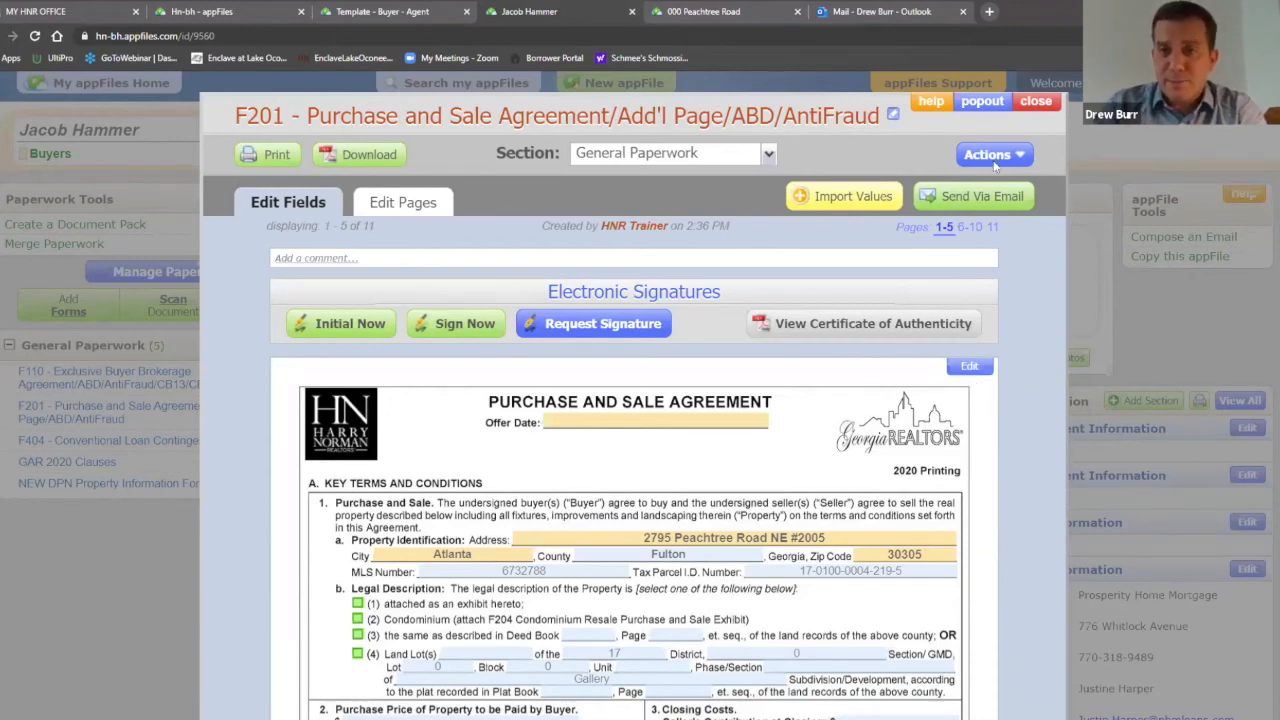
Step: Close F201 and review the Master Buyer Template details in the File Information panel
{"action": "left_click", "coordinate": [1036, 104]}
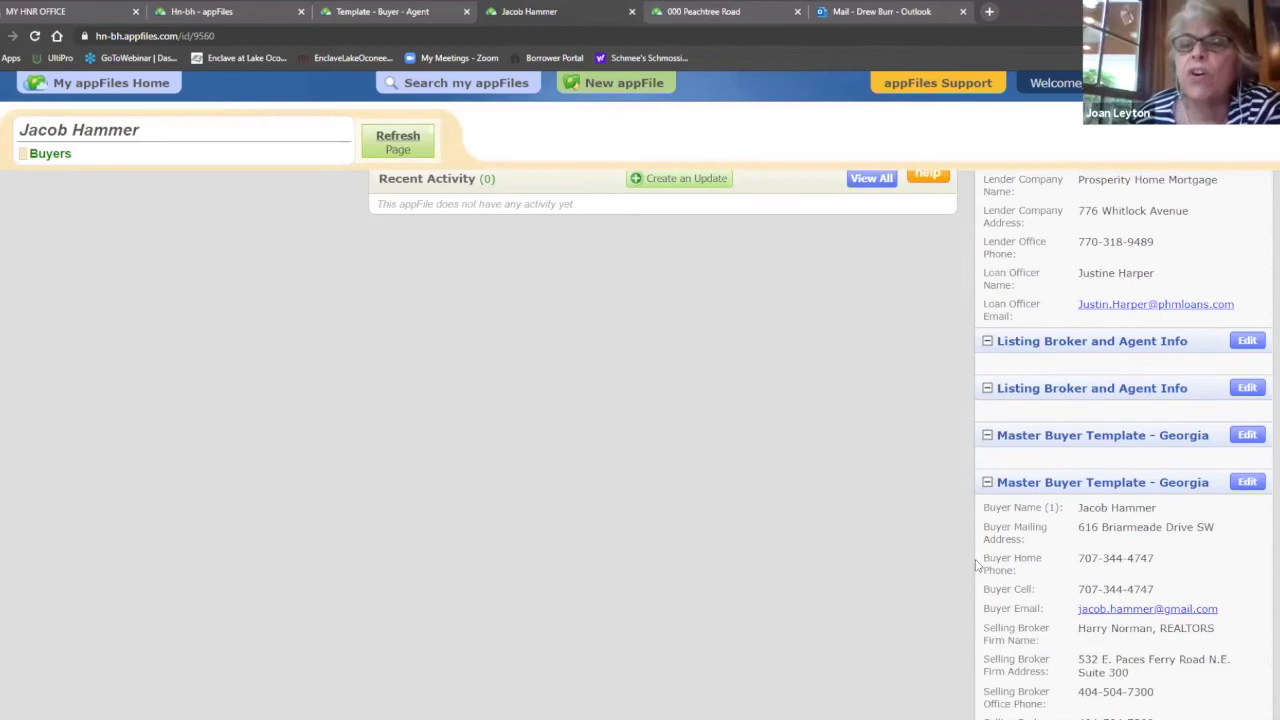
{"action": "scroll", "coordinate": [1032, 543], "scroll_direction": "down", "scroll_amount": 2}
{"action": "scroll", "coordinate": [1034, 541], "scroll_direction": "down", "scroll_amount": 2}
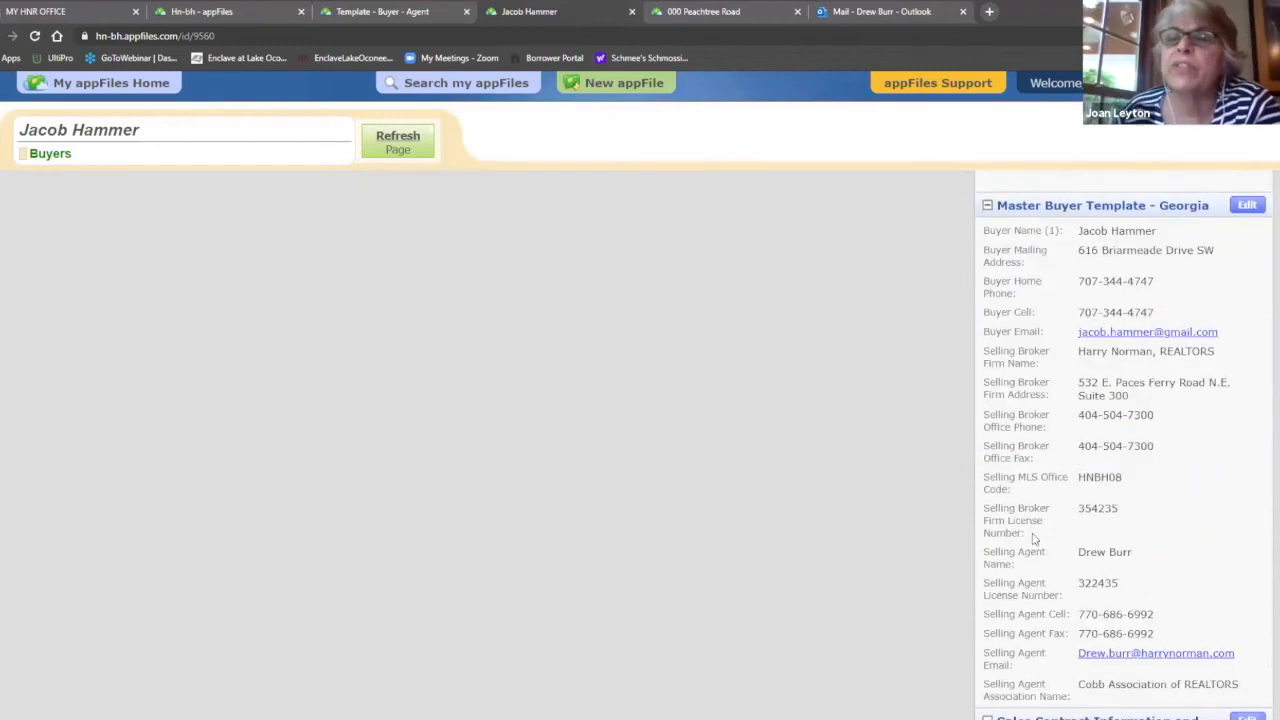
{"action": "scroll", "coordinate": [1040, 546], "scroll_direction": "down", "scroll_amount": 1}
{"action": "scroll", "coordinate": [1047, 551], "scroll_direction": "up", "scroll_amount": 1}
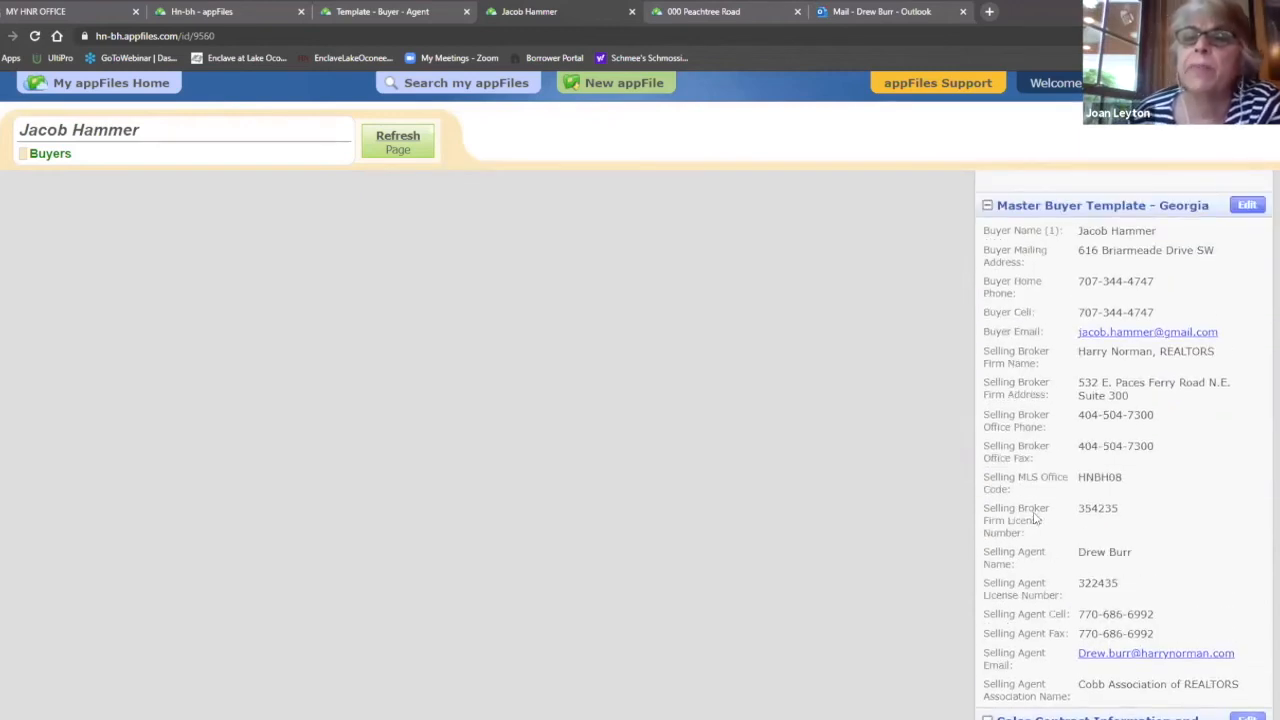
{"action": "scroll", "coordinate": [1031, 480], "scroll_direction": "down", "scroll_amount": 3}
{"action": "scroll", "coordinate": [1031, 470], "scroll_direction": "up", "scroll_amount": 8}
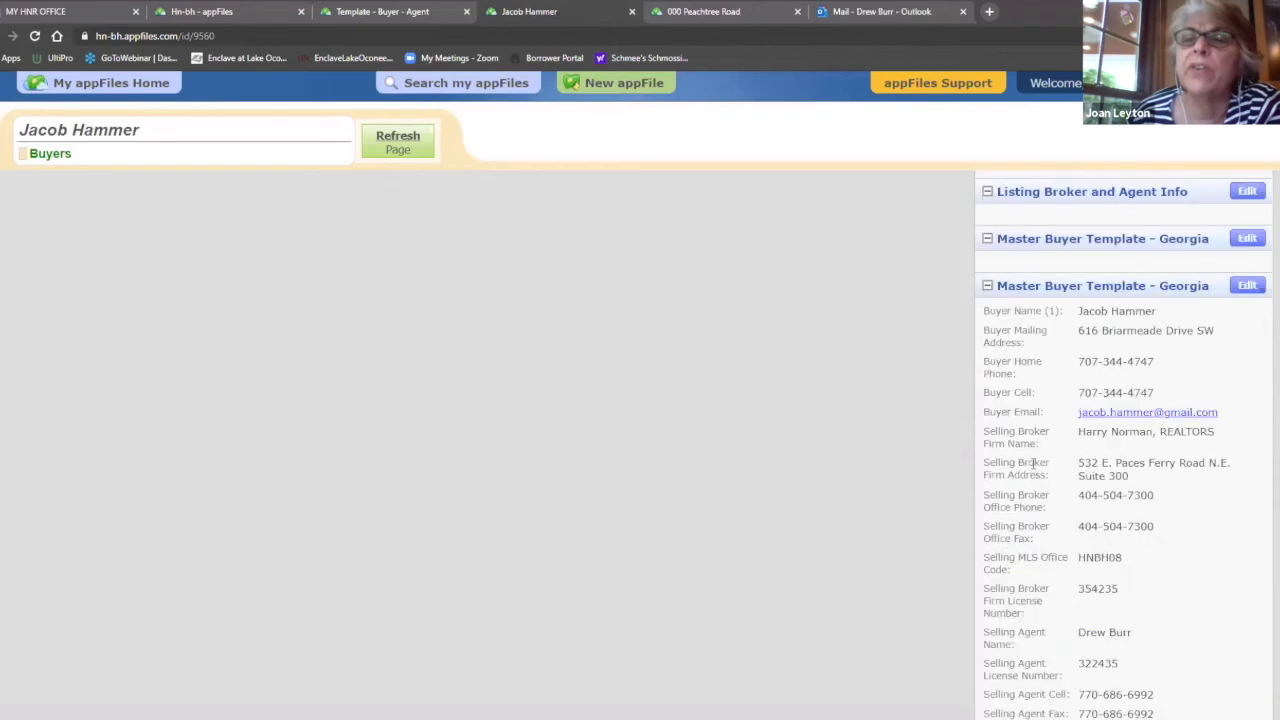
{"action": "scroll", "coordinate": [1031, 485], "scroll_direction": "down", "scroll_amount": 2}
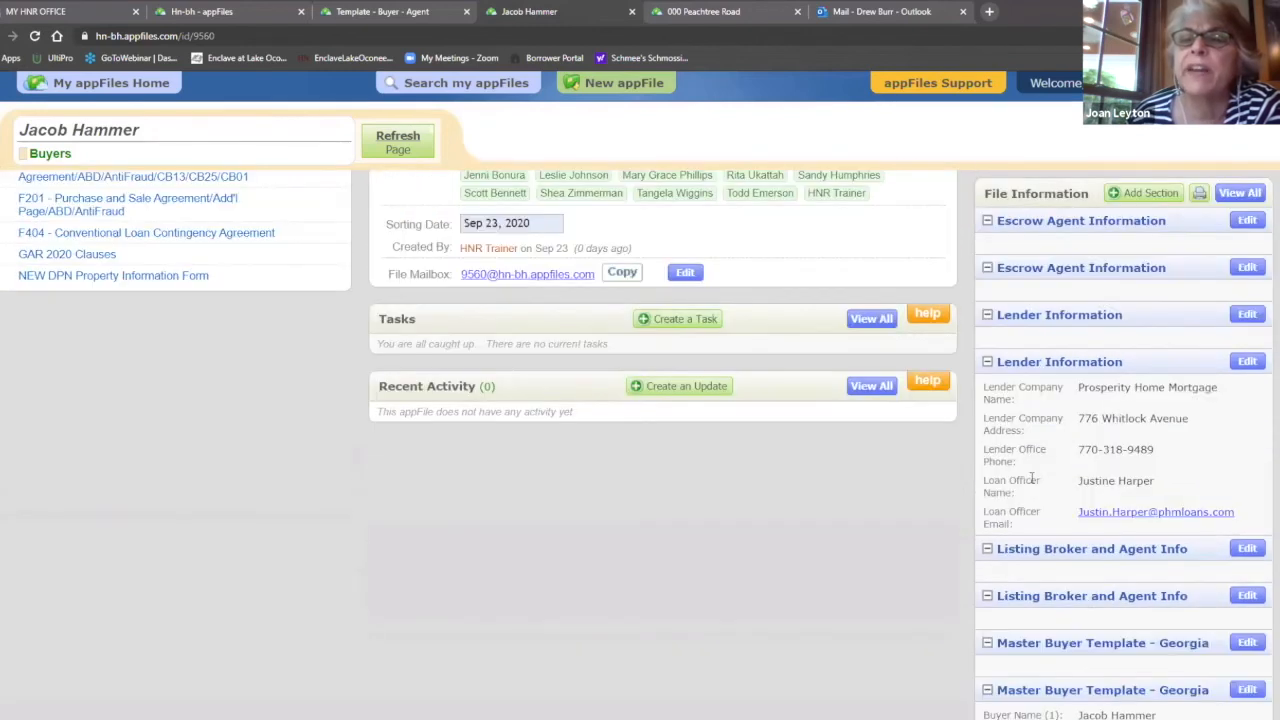
{"action": "scroll", "coordinate": [1034, 490], "scroll_direction": "up", "scroll_amount": 3}
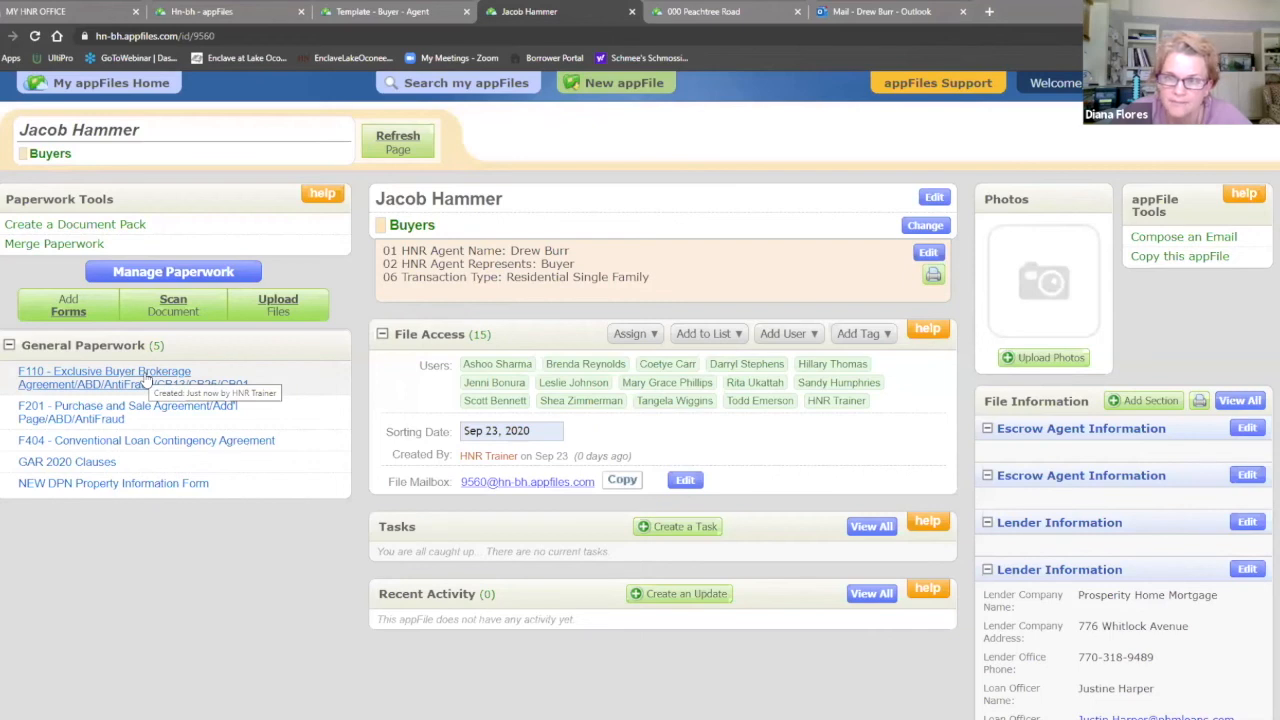
{"action": "left_click", "coordinate": [146, 378]}
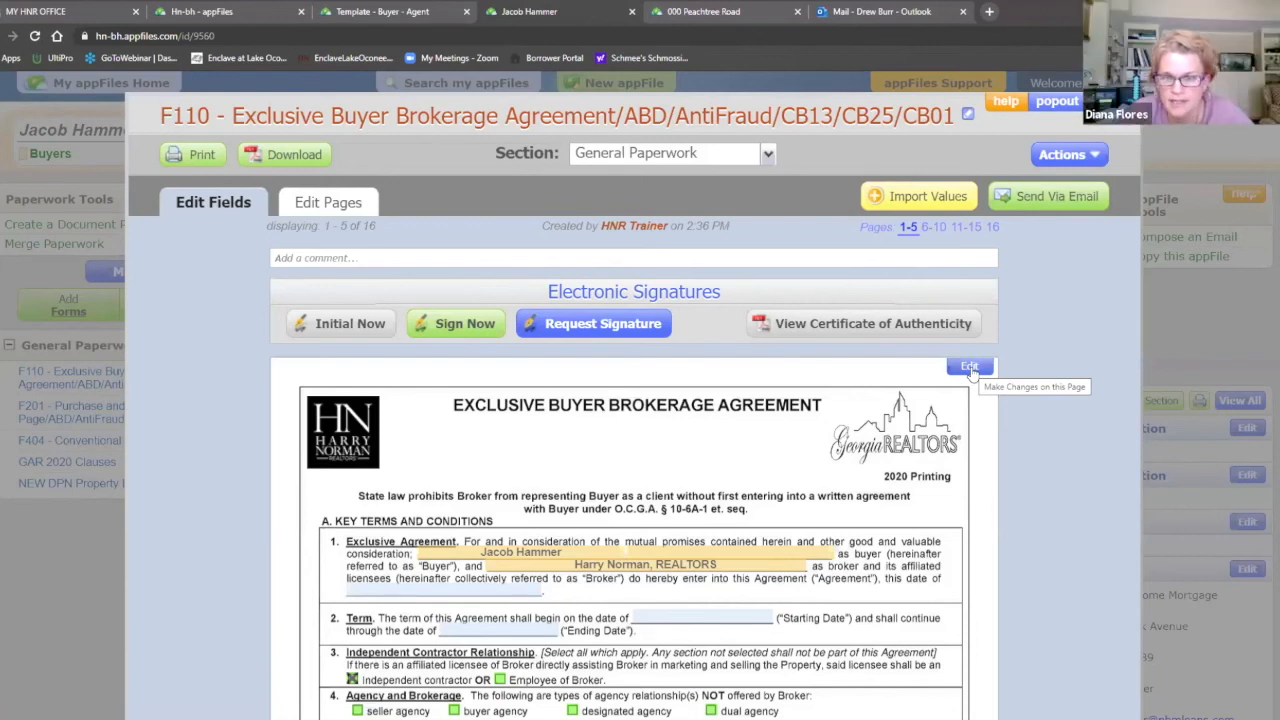
{"action": "left_click", "coordinate": [969, 368]}
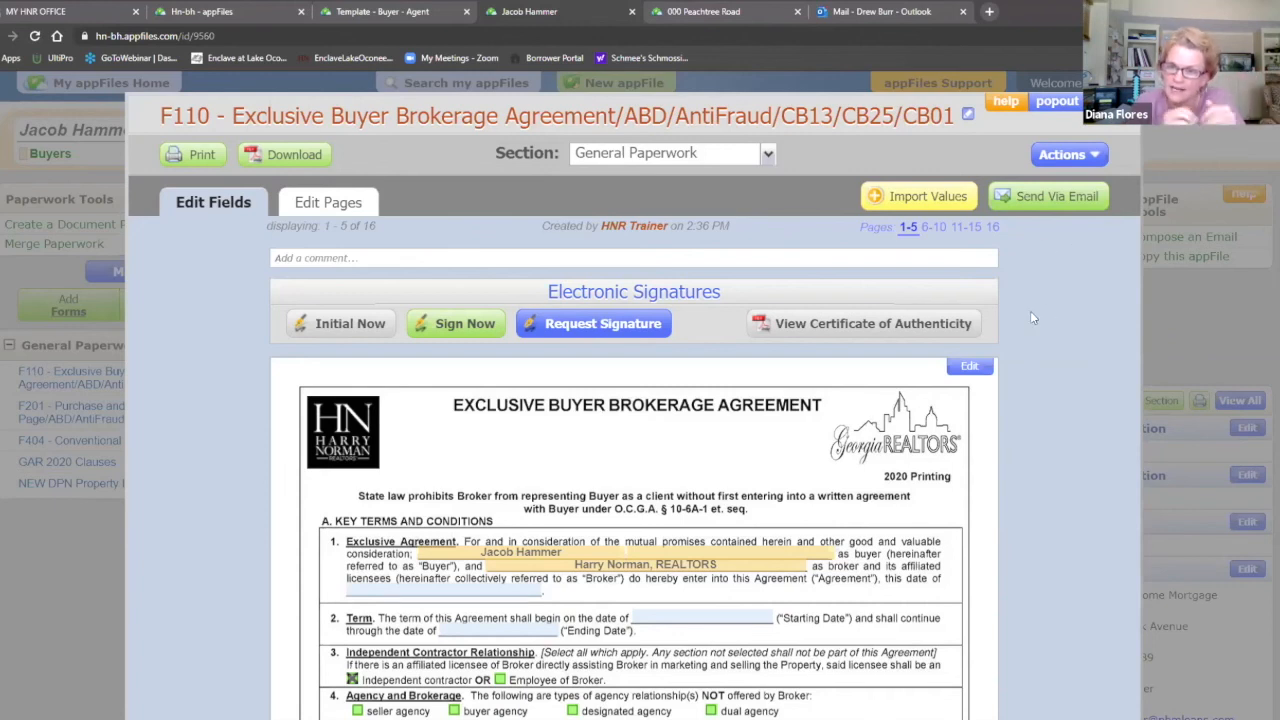
{"action": "left_click", "coordinate": [58, 445]}
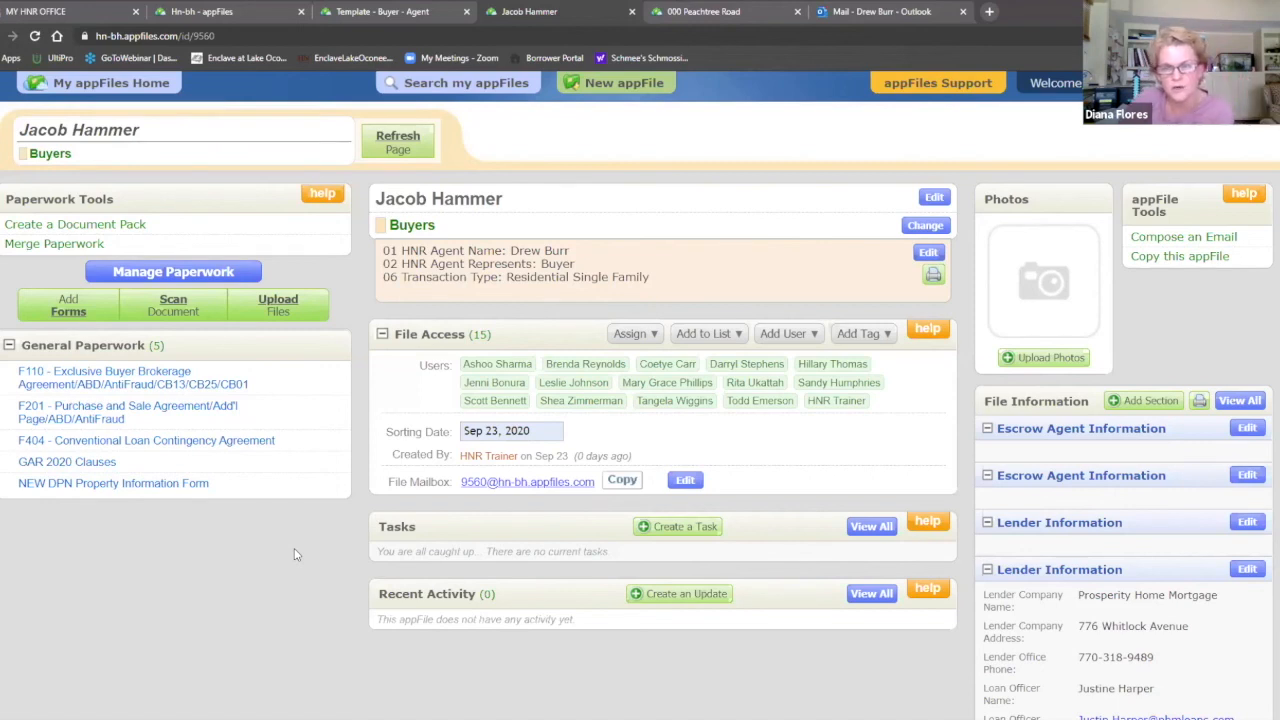
Step: Open F404 Conventional Loan Contingency Agreement in Add/Edit Page Elements and scan its page
{"action": "left_click", "coordinate": [214, 441]}
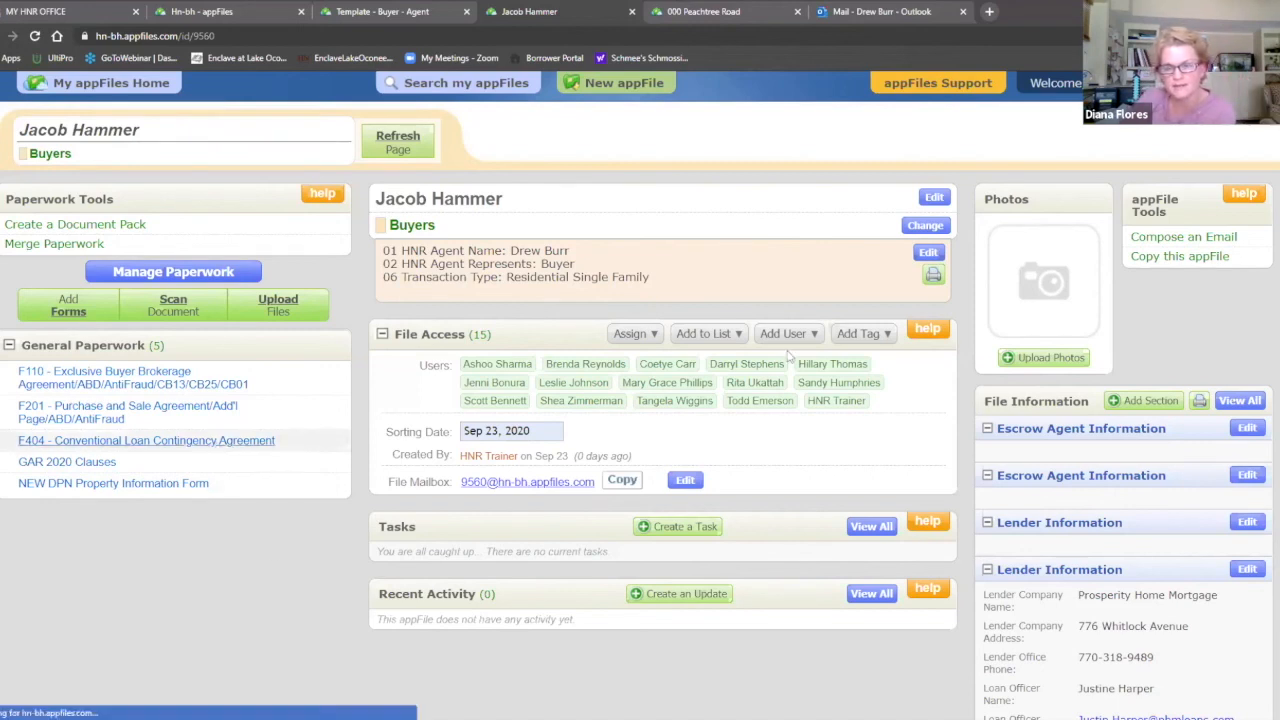
{"action": "left_click", "coordinate": [975, 362]}
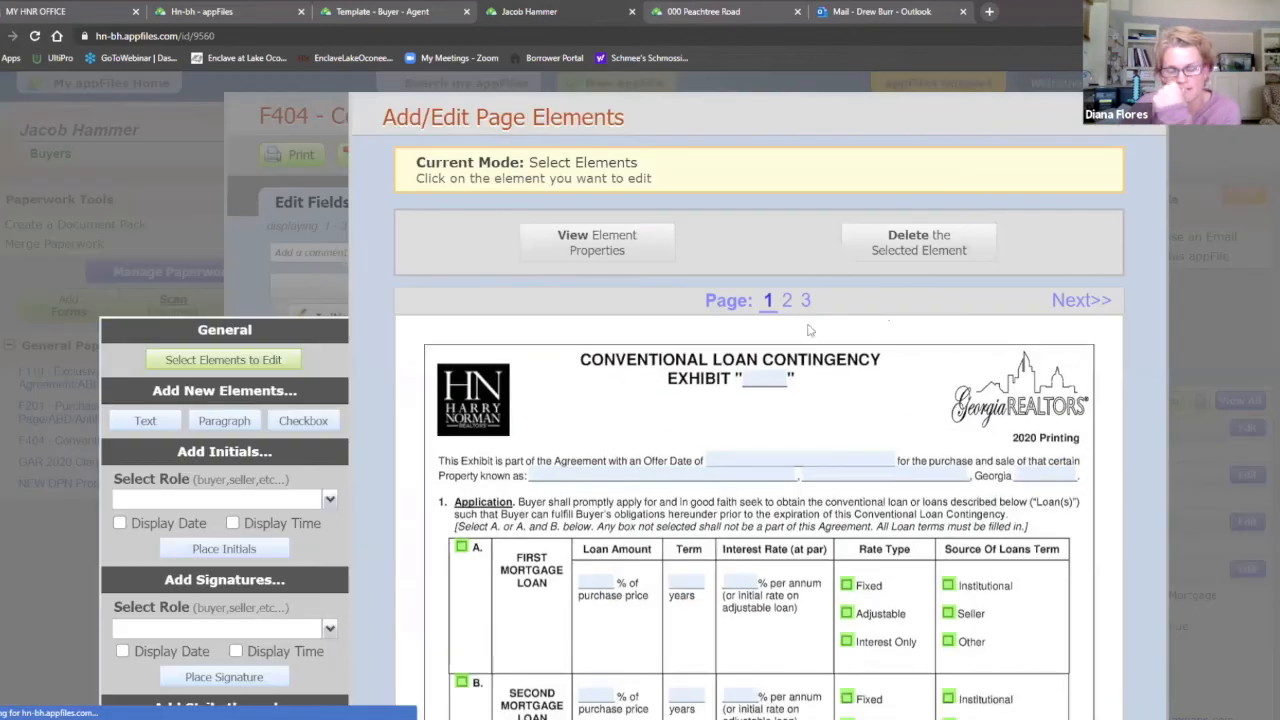
{"action": "scroll", "coordinate": [810, 330], "scroll_direction": "down", "scroll_amount": 2}
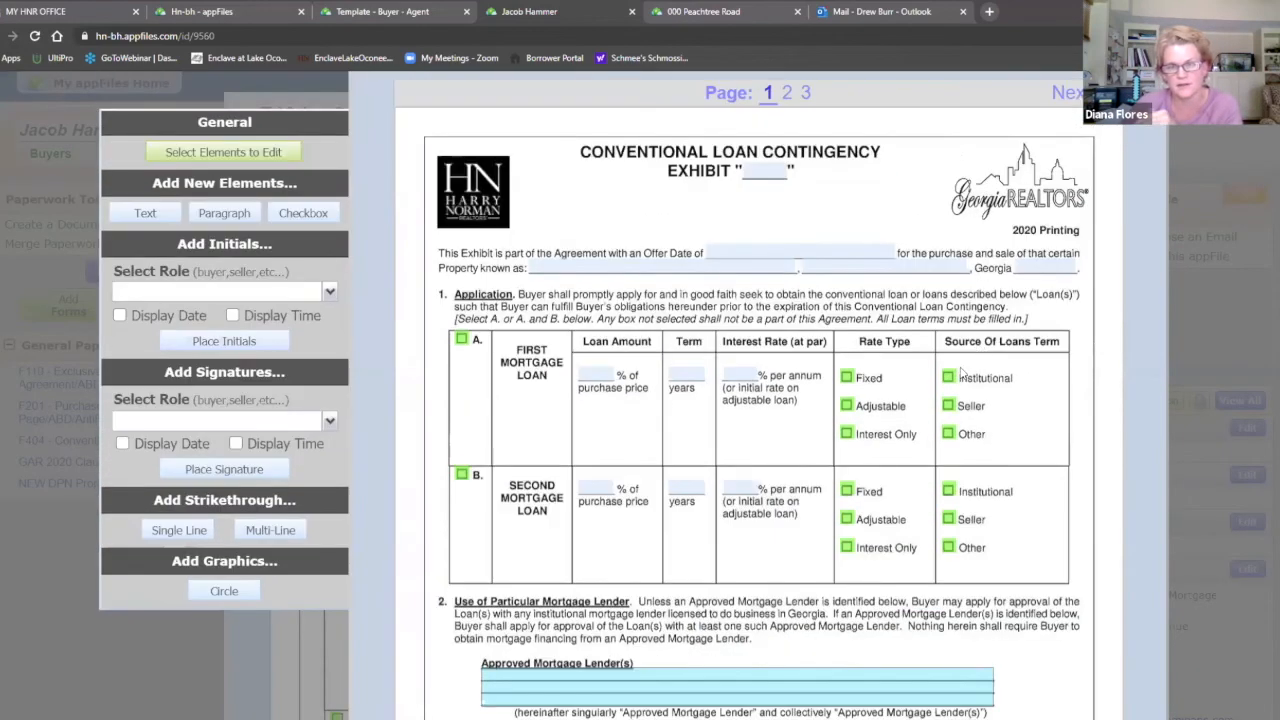
{"action": "scroll", "coordinate": [960, 373], "scroll_direction": "up", "scroll_amount": 1}
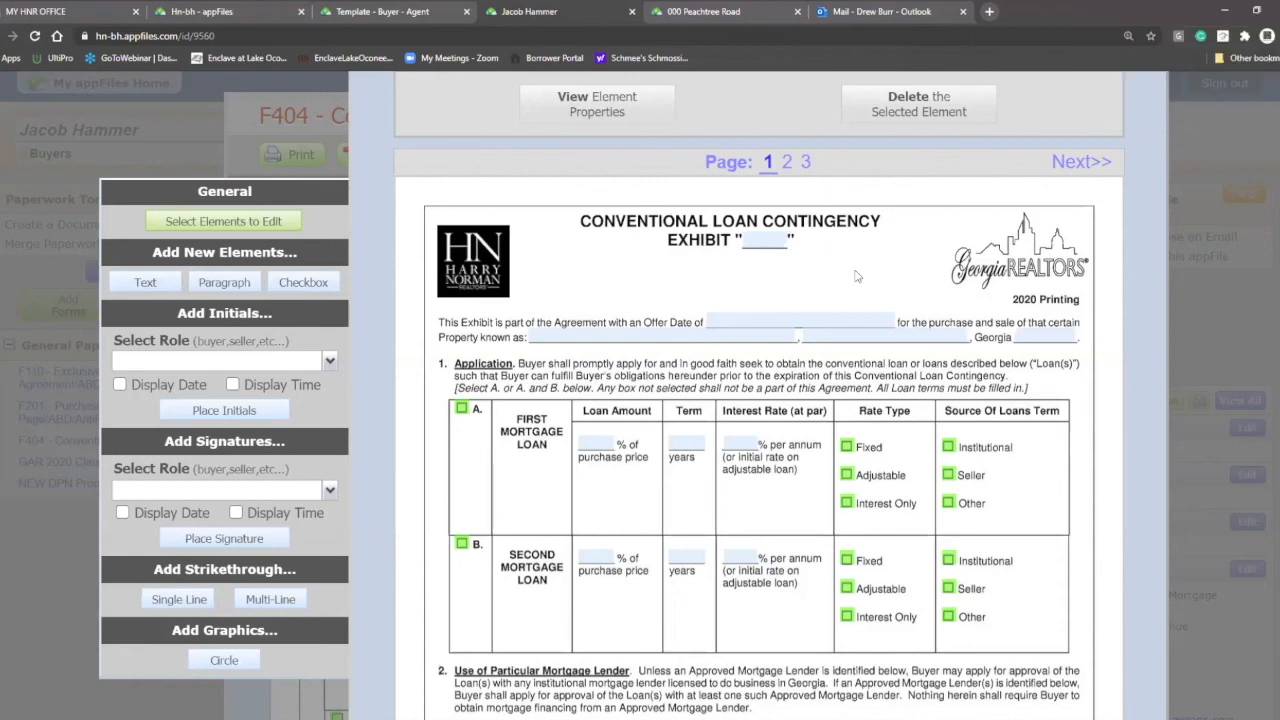
{"action": "scroll", "coordinate": [906, 317], "scroll_direction": "up", "scroll_amount": 2}
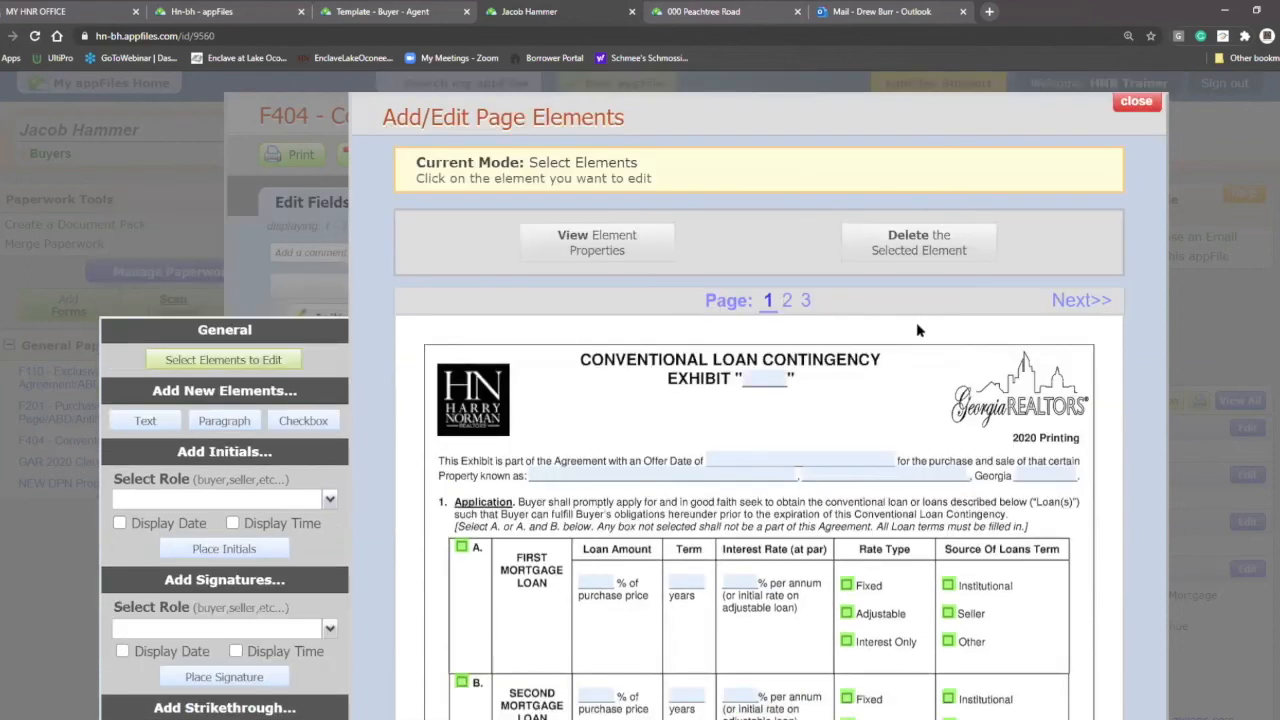
{"action": "scroll", "coordinate": [918, 314], "scroll_direction": "down", "scroll_amount": 2}
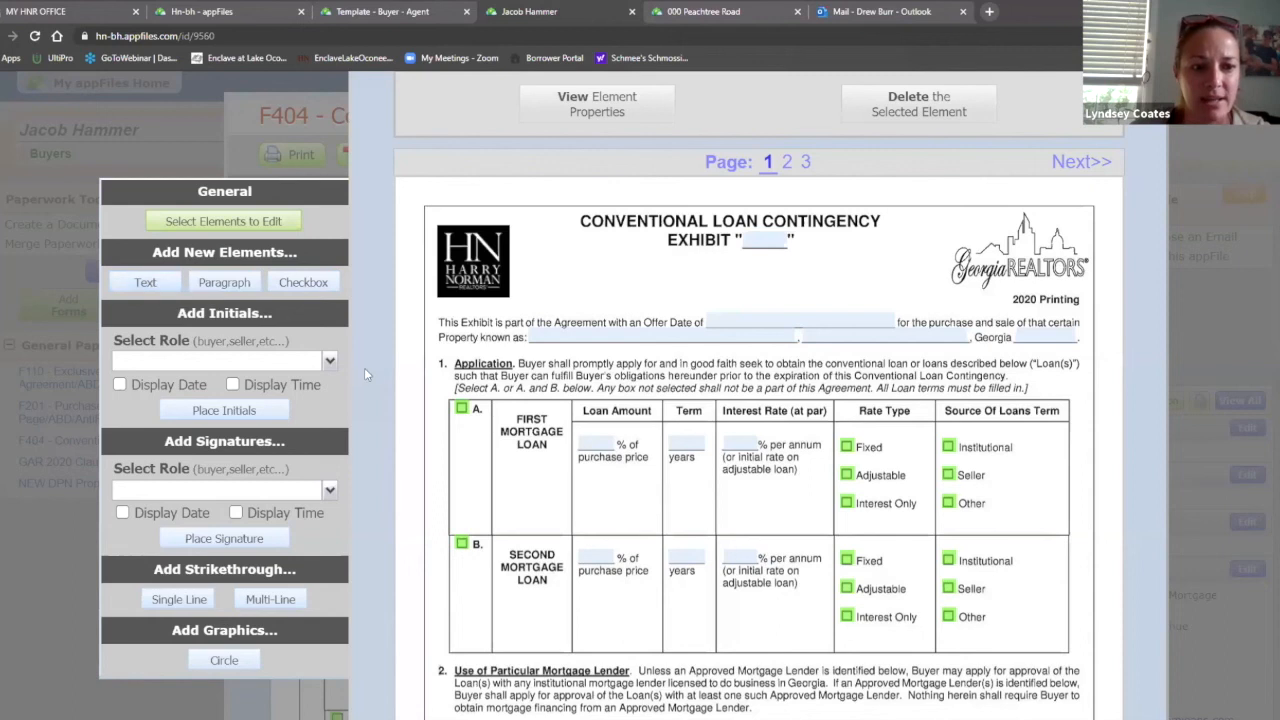
Step: Place a Buyer Initials field with a date near the top of F404 page 1
{"action": "left_click", "coordinate": [329, 362]}
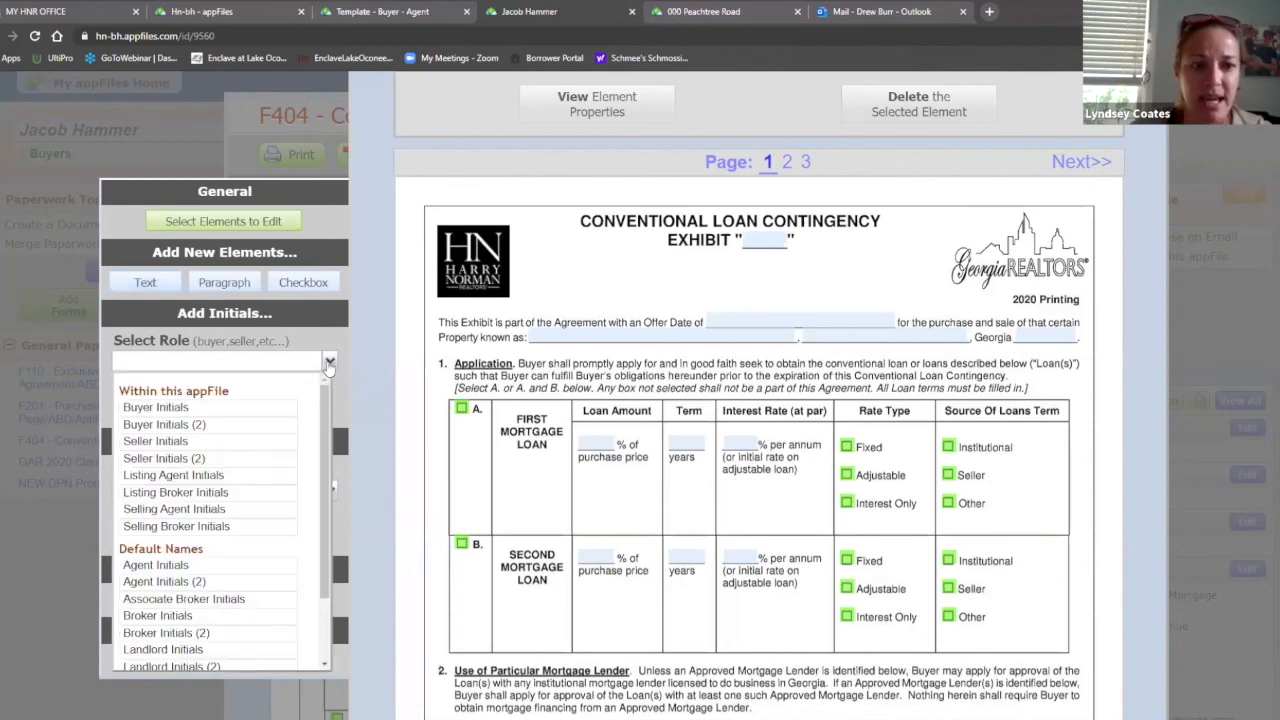
{"action": "left_click", "coordinate": [185, 410]}
{"action": "left_click", "coordinate": [120, 386]}
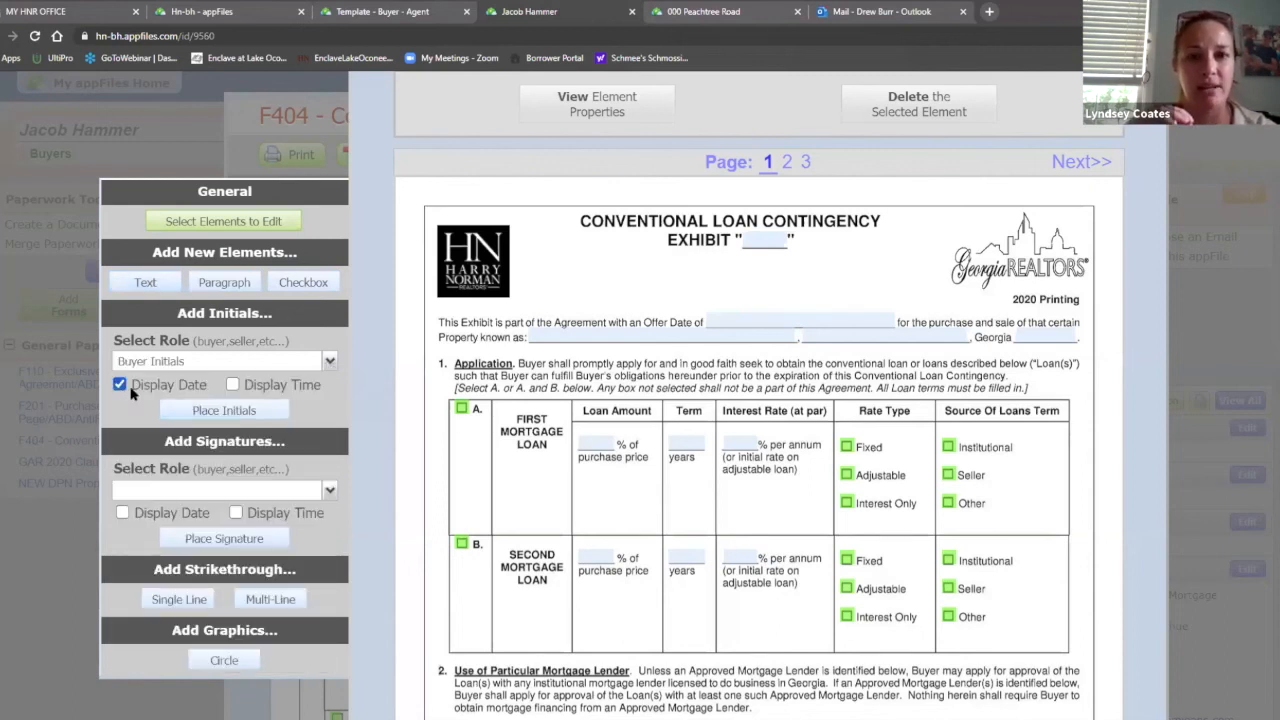
{"action": "left_click", "coordinate": [238, 414]}
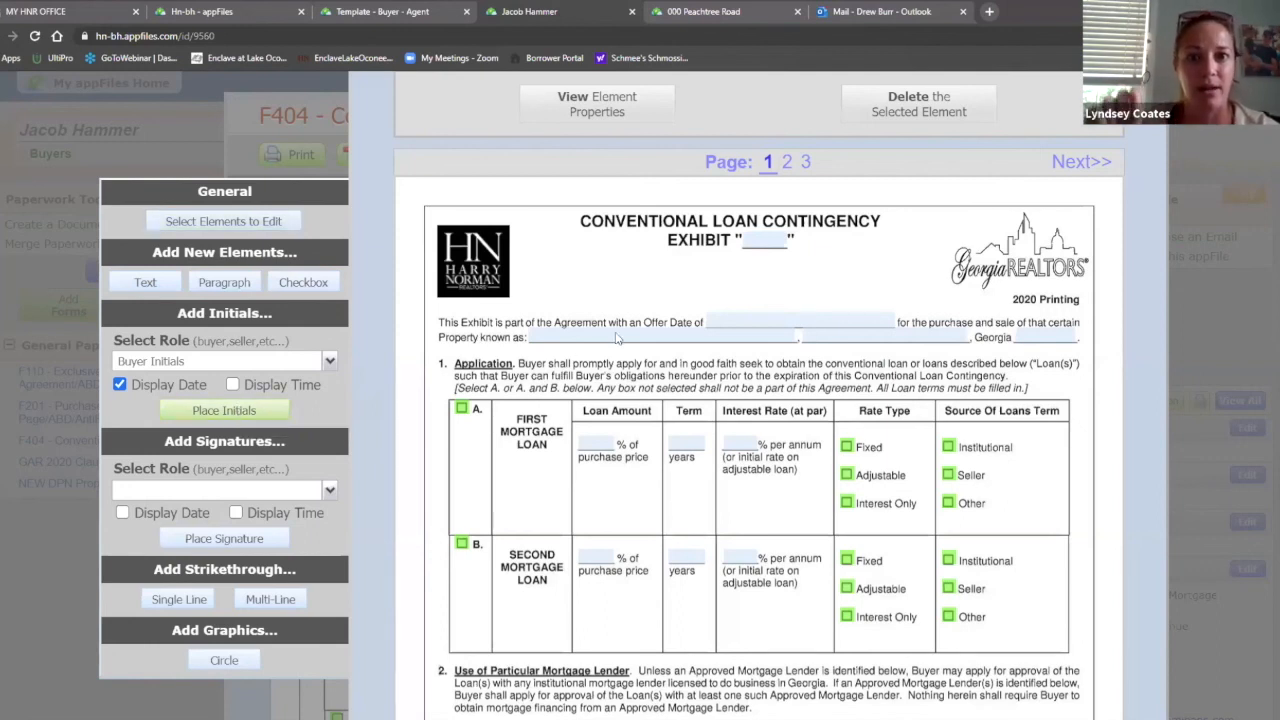
{"action": "left_click", "coordinate": [563, 269]}
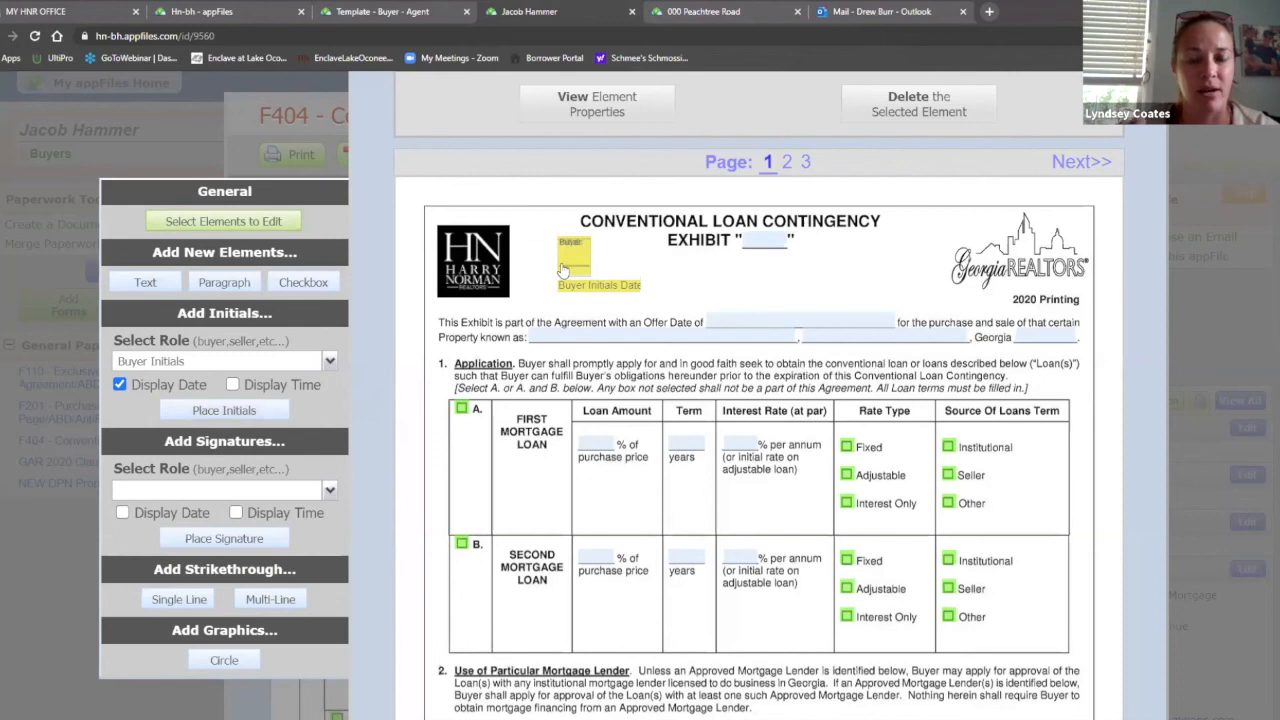
Step: Move the Buyer Initials Date element under the Buyer initials box
{"action": "left_click", "coordinate": [615, 287]}
{"action": "left_click_drag", "start_coordinate": [612, 284], "coordinate": [926, 259]}
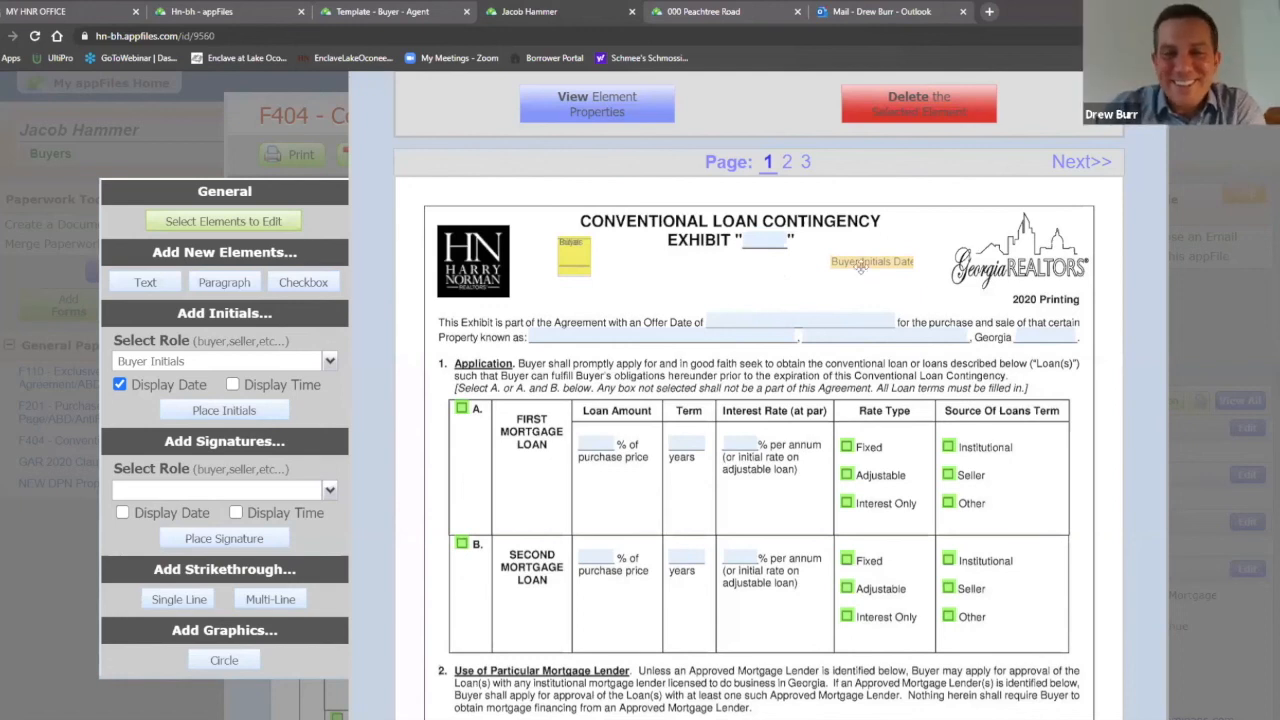
{"action": "left_click_drag", "start_coordinate": [882, 262], "coordinate": [613, 290]}
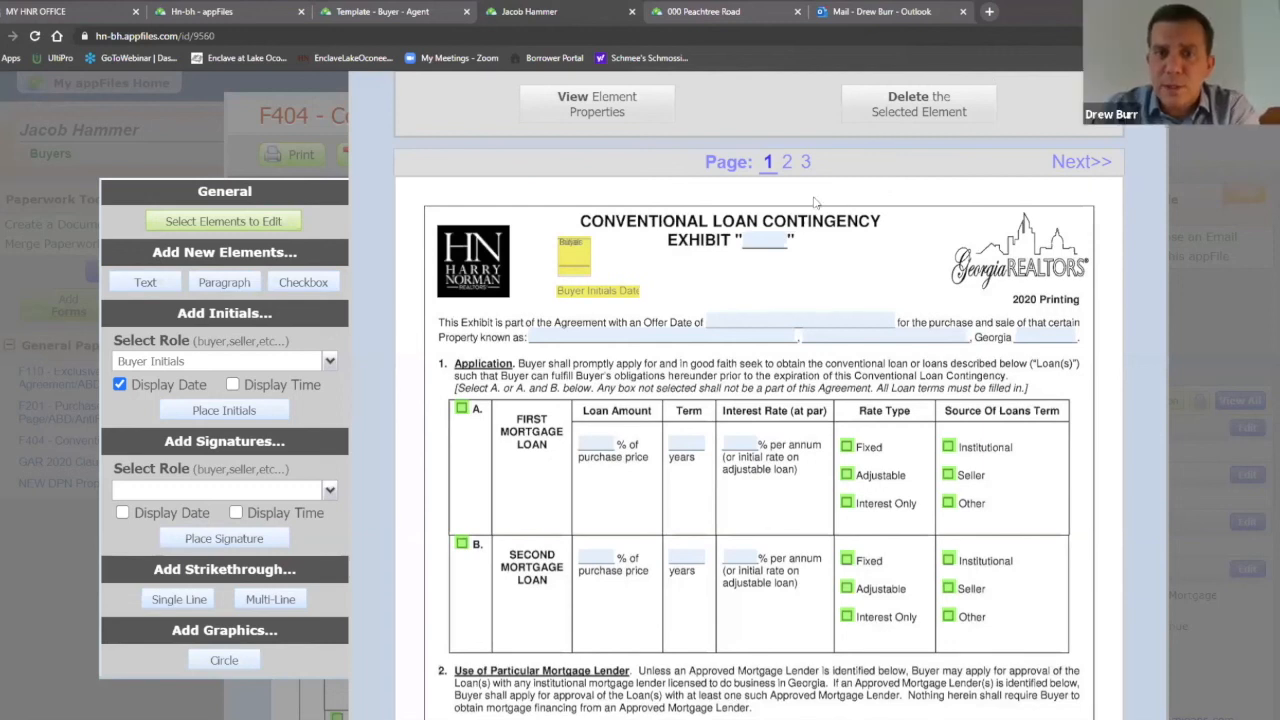
Step: Exit Add/Edit Page Elements and close the F404 form to return to the buyer's appFile
{"action": "scroll", "coordinate": [973, 280], "scroll_direction": "up", "scroll_amount": 3}
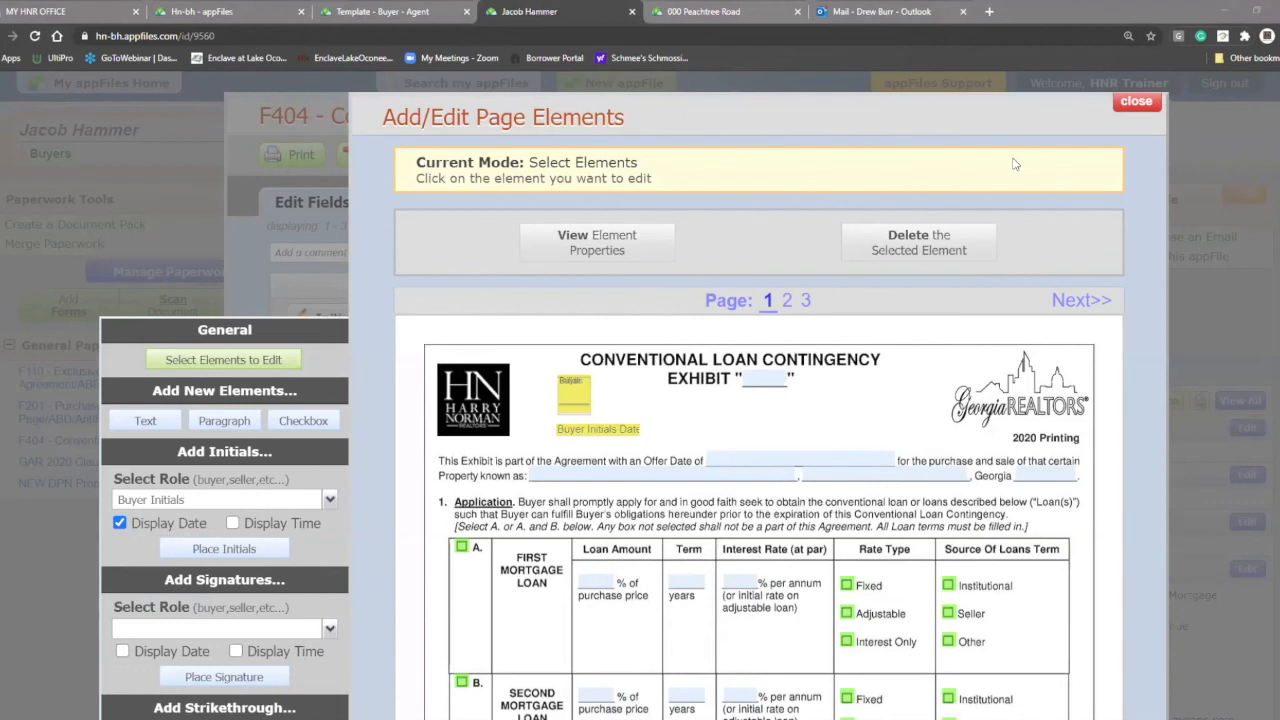
{"action": "key", "text": "Escape"}
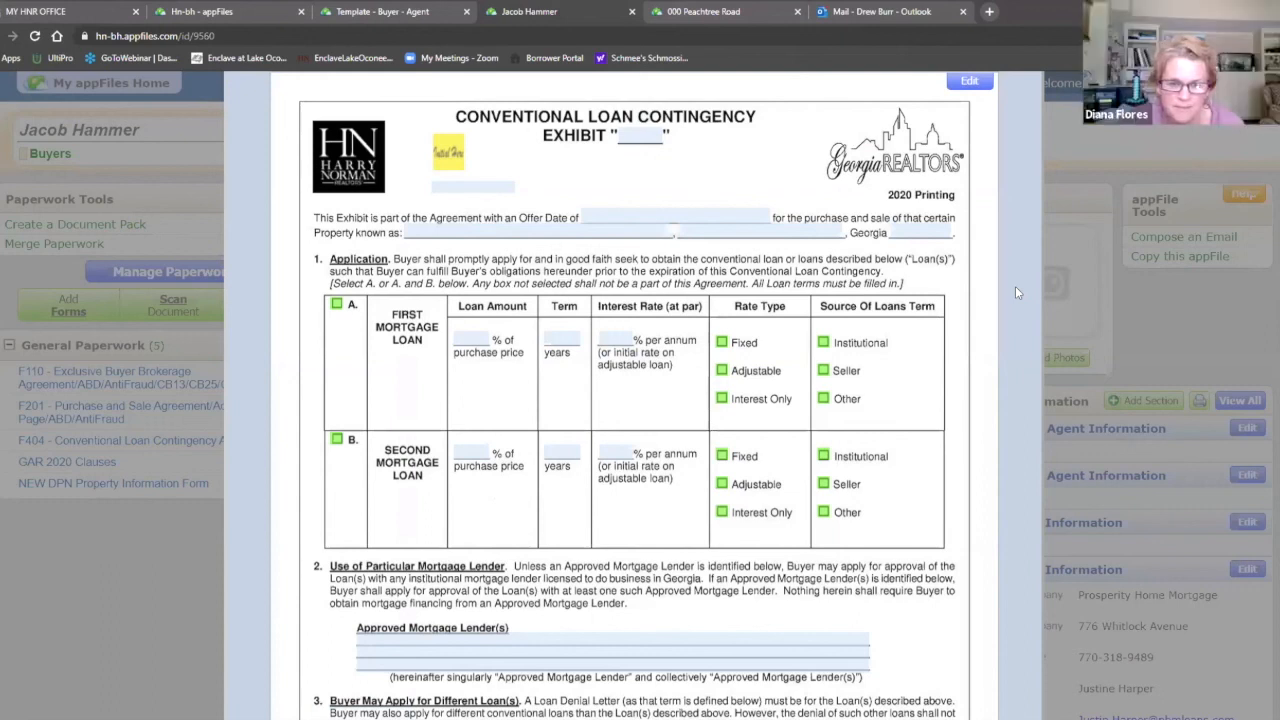
{"action": "scroll", "coordinate": [1018, 297], "scroll_direction": "up", "scroll_amount": 3}
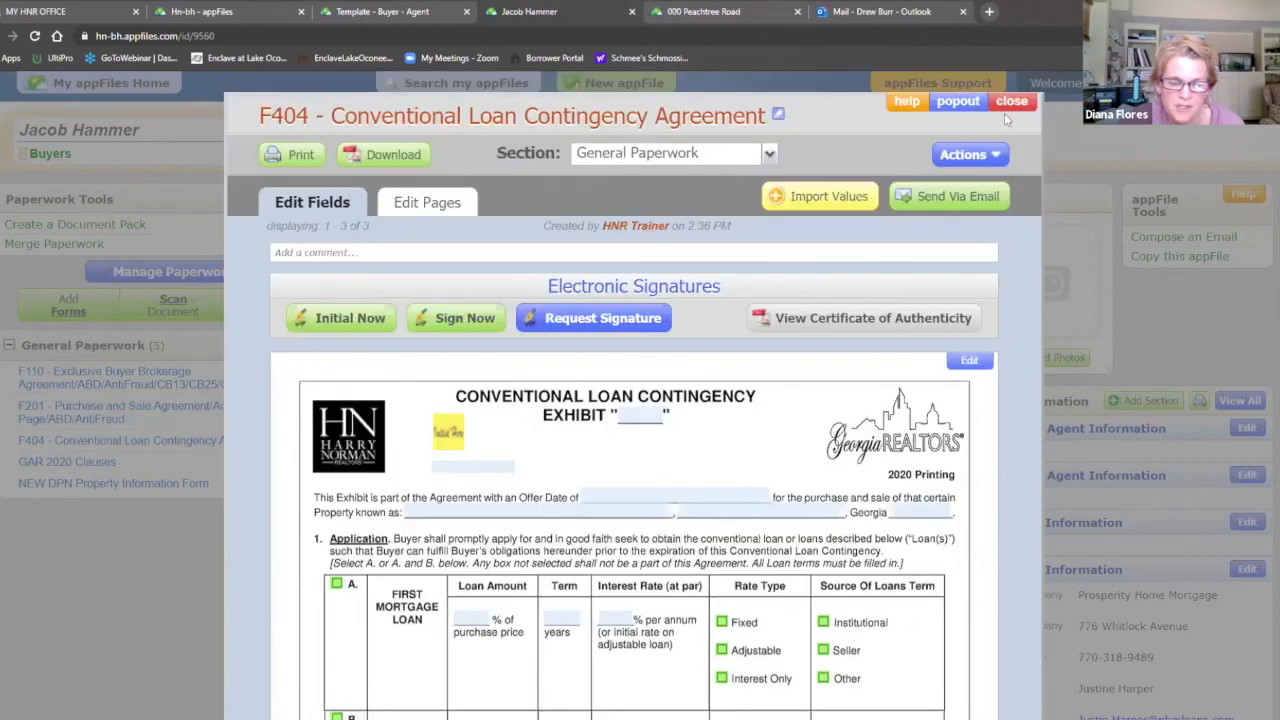
{"action": "left_click", "coordinate": [1011, 103]}
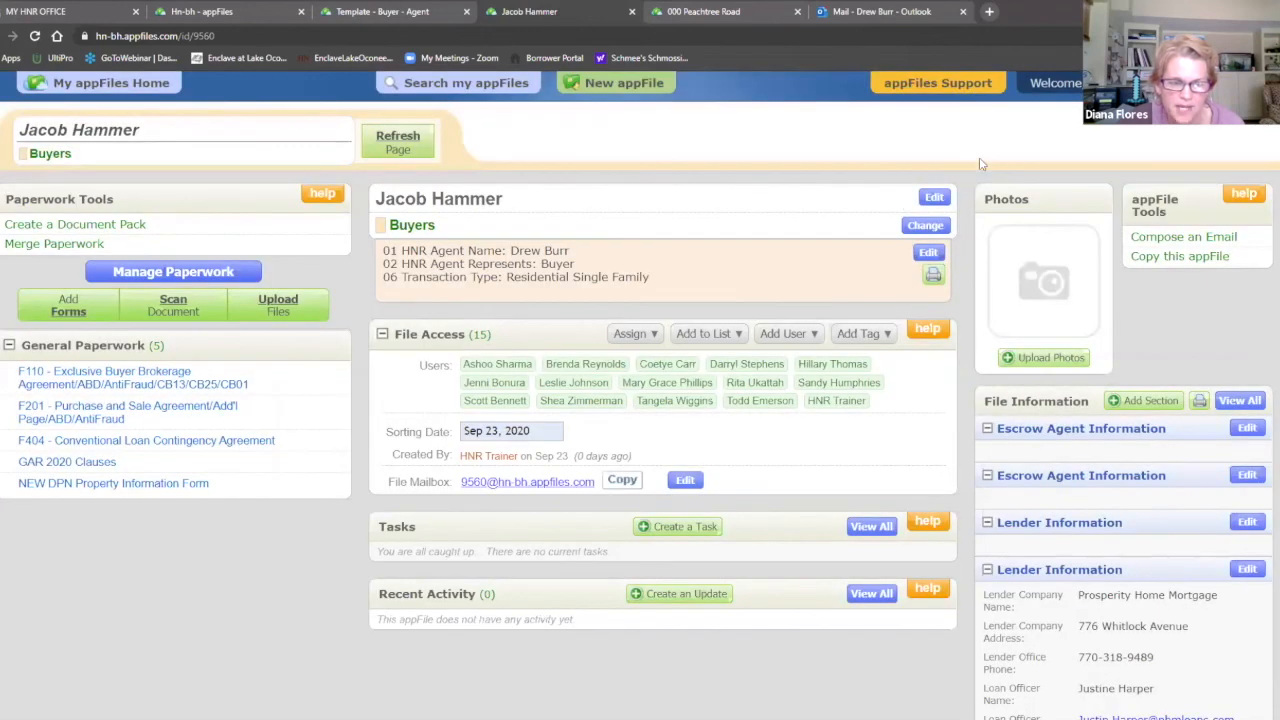